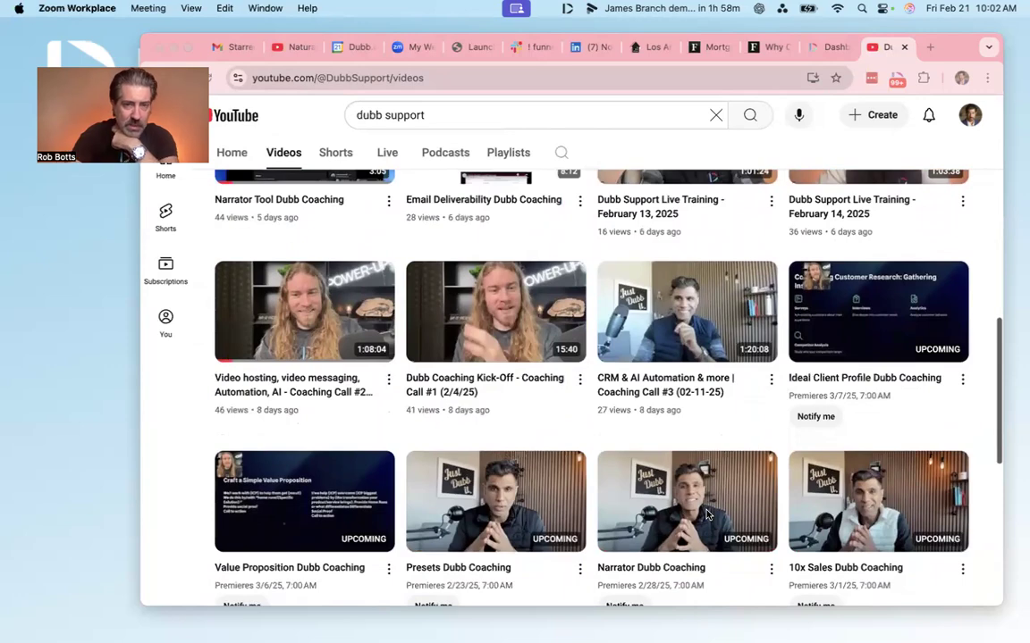
Switch from the YouTube channel to the Dubb dashboard and open the tutorial videos of the Dubb Academy card.
{"action": "scroll", "coordinate": [681, 386], "scroll_direction": "up", "scroll_amount": 3}
{"action": "scroll", "coordinate": [681, 386], "scroll_direction": "up", "scroll_amount": 10}
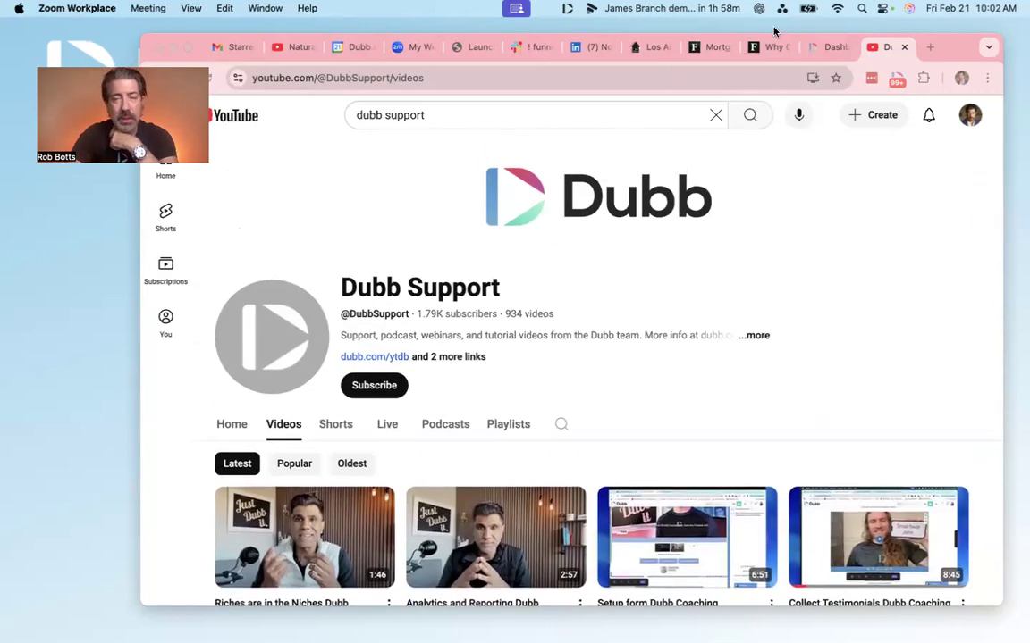
{"action": "left_click", "coordinate": [818, 46]}
{"action": "left_click_drag", "start_coordinate": [680, 202], "coordinate": [692, 181]}
{"action": "left_click_drag", "start_coordinate": [807, 236], "coordinate": [896, 345]}
{"action": "scroll", "coordinate": [902, 342], "scroll_direction": "down", "scroll_amount": 5}
{"action": "scroll", "coordinate": [906, 341], "scroll_direction": "down", "scroll_amount": 3}
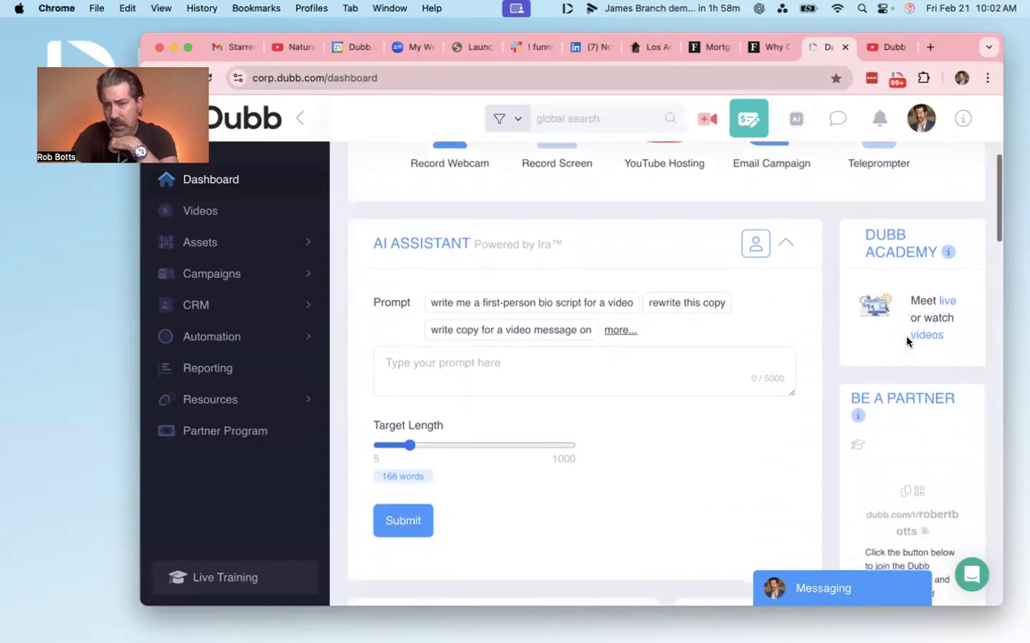
{"action": "left_click_drag", "start_coordinate": [867, 233], "coordinate": [937, 252]}
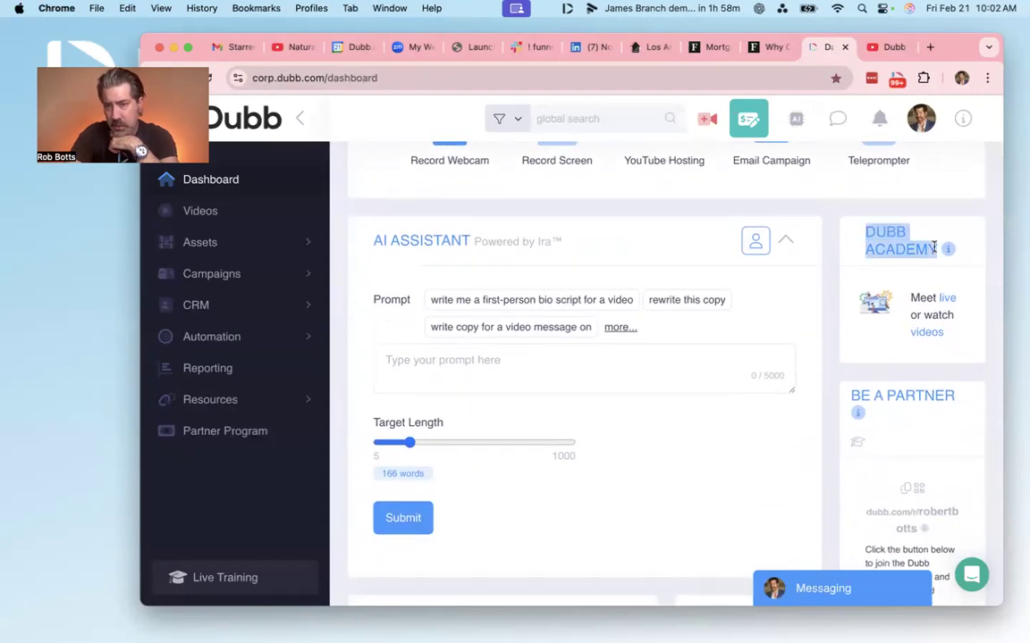
{"action": "left_click", "coordinate": [927, 334]}
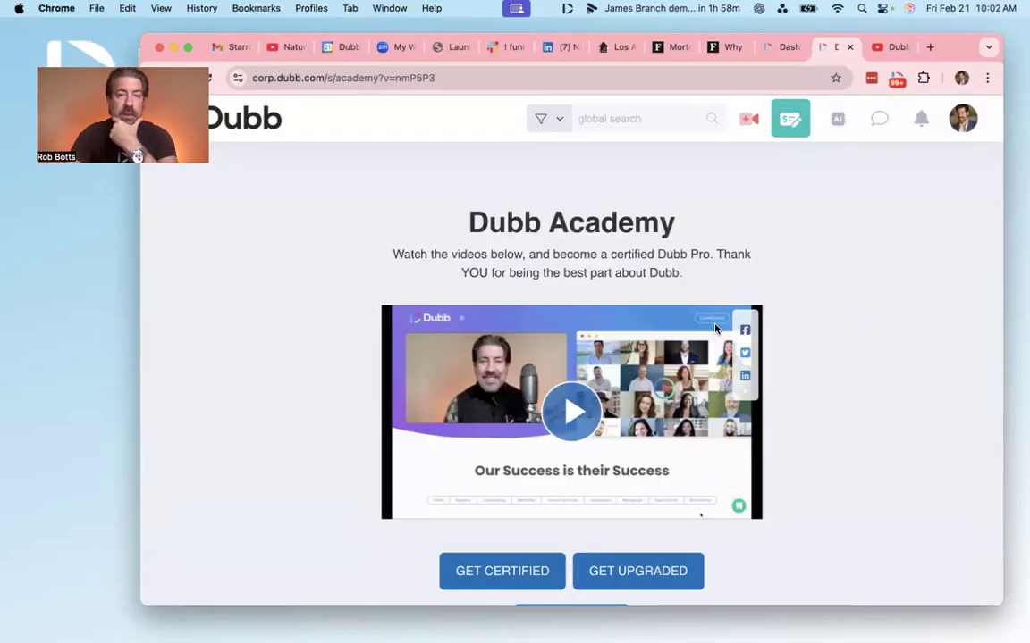
Look through the full list of Dubb Academy tutorial videos and return to the start of the page.
{"action": "scroll", "coordinate": [724, 360], "scroll_direction": "down", "scroll_amount": 10}
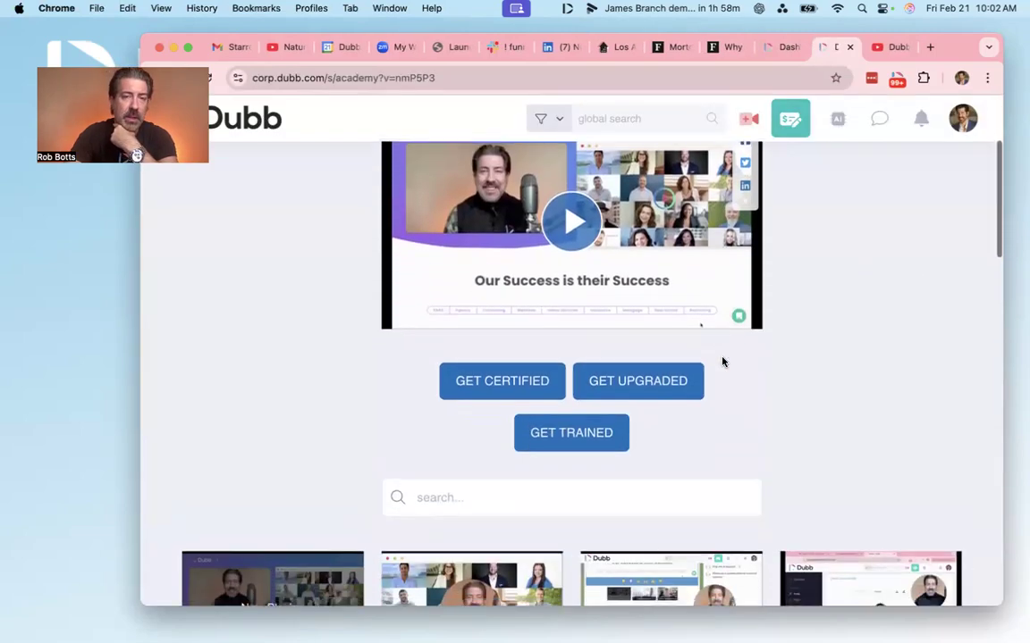
{"action": "scroll", "coordinate": [724, 360], "scroll_direction": "down", "scroll_amount": 4}
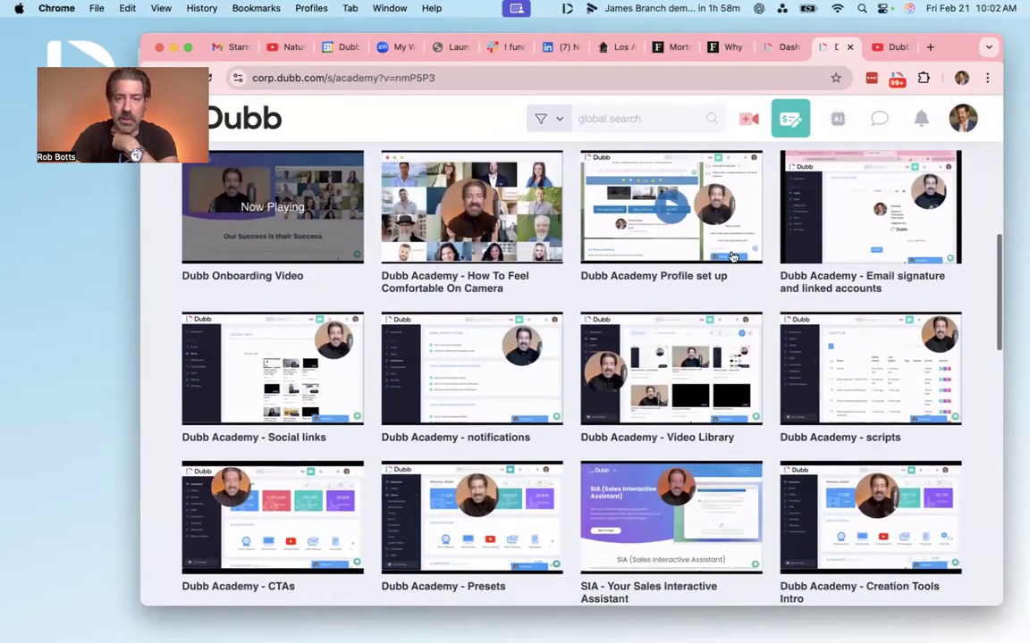
{"action": "scroll", "coordinate": [739, 452], "scroll_direction": "down", "scroll_amount": 12}
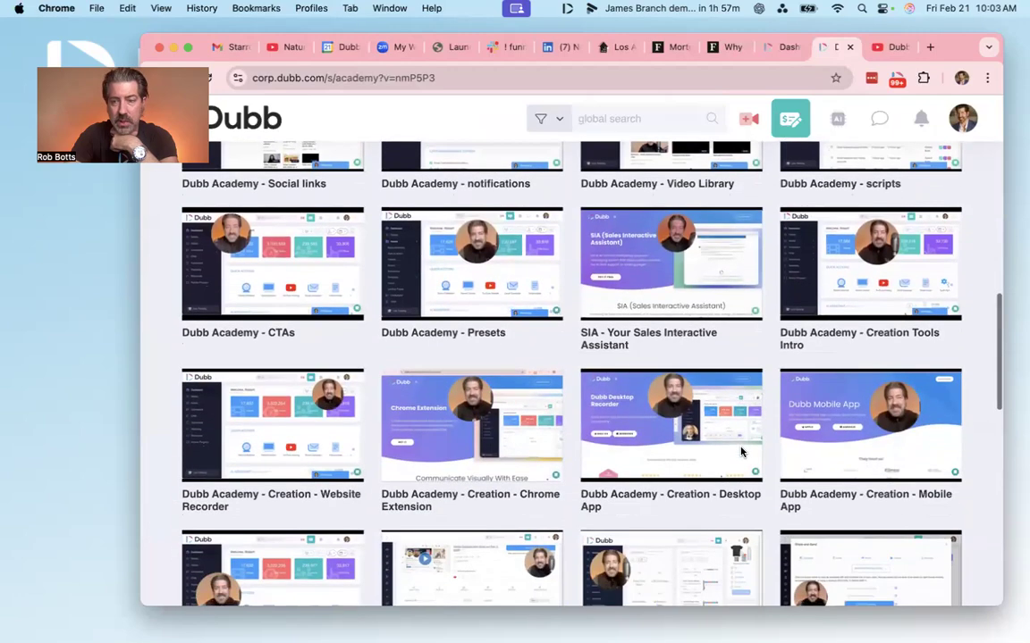
{"action": "scroll", "coordinate": [741, 453], "scroll_direction": "down", "scroll_amount": 6}
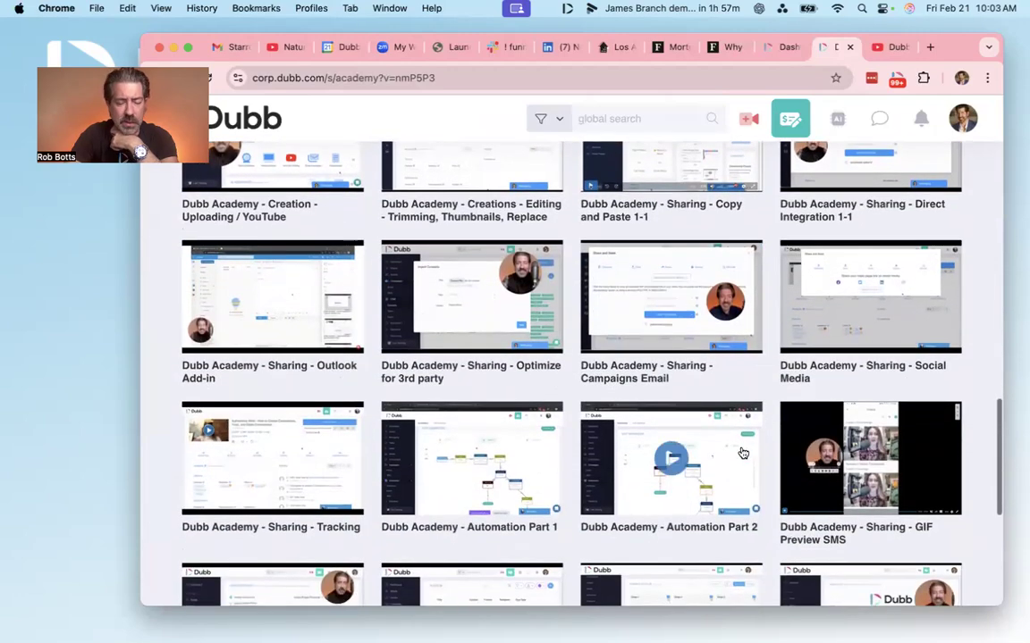
{"action": "scroll", "coordinate": [742, 453], "scroll_direction": "down", "scroll_amount": 1}
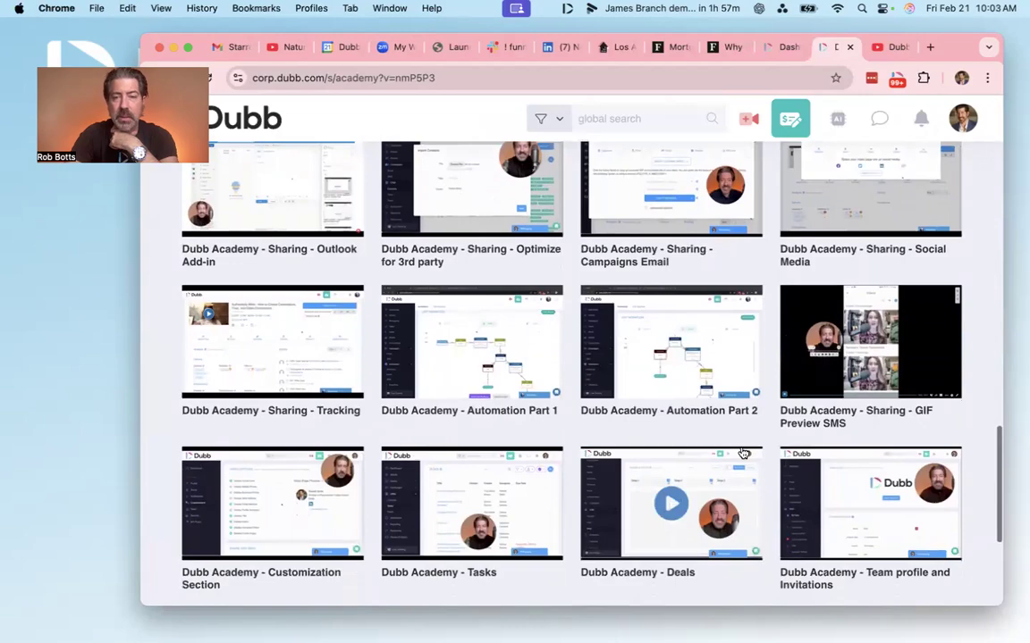
{"action": "scroll", "coordinate": [742, 453], "scroll_direction": "down", "scroll_amount": 4}
{"action": "scroll", "coordinate": [742, 453], "scroll_direction": "up", "scroll_amount": 16}
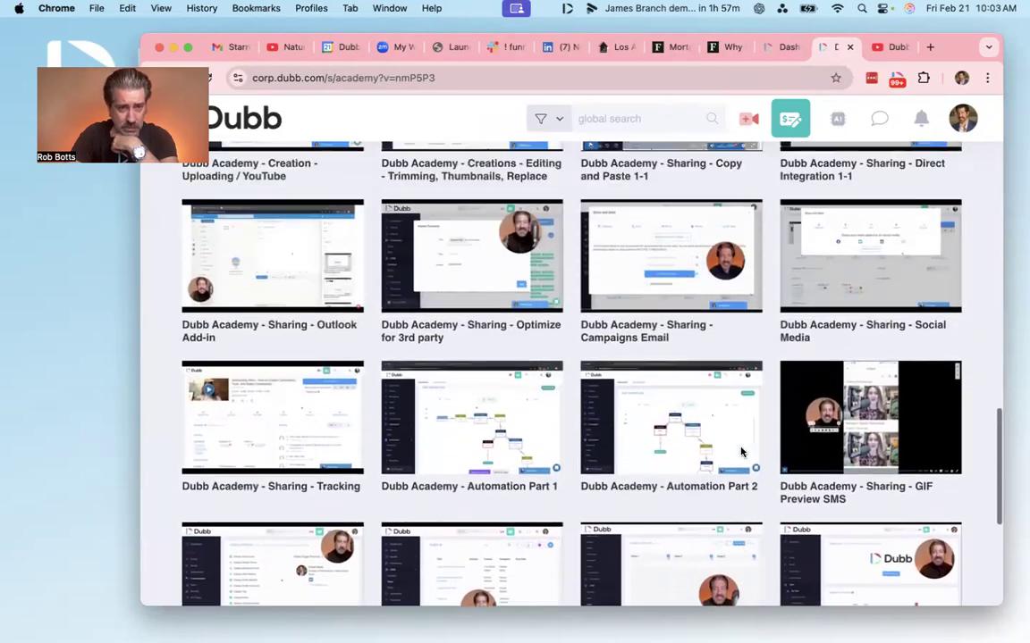
{"action": "scroll", "coordinate": [742, 453], "scroll_direction": "up", "scroll_amount": 20}
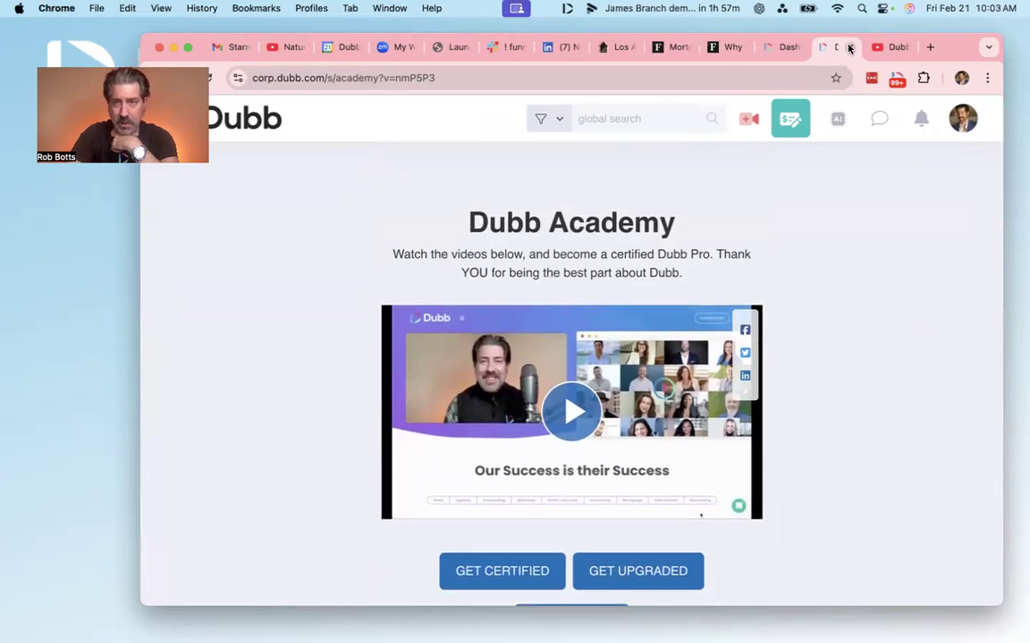
Close the Dubb Academy page and highlight the Dubb Academy heading on the dashboard.
{"action": "left_click", "coordinate": [767, 45]}
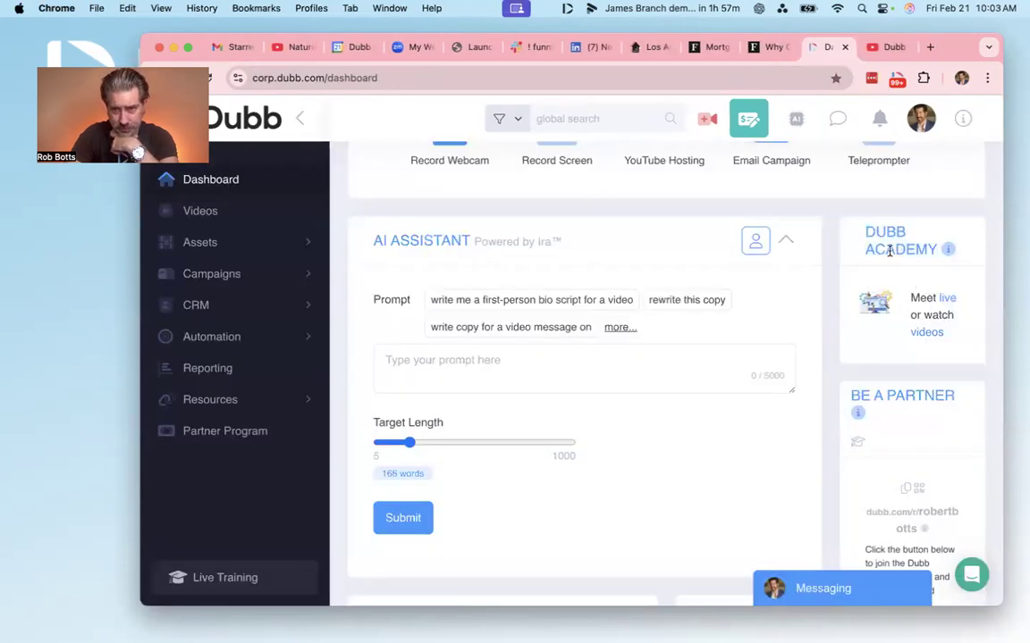
{"action": "left_click_drag", "start_coordinate": [863, 230], "coordinate": [939, 250]}
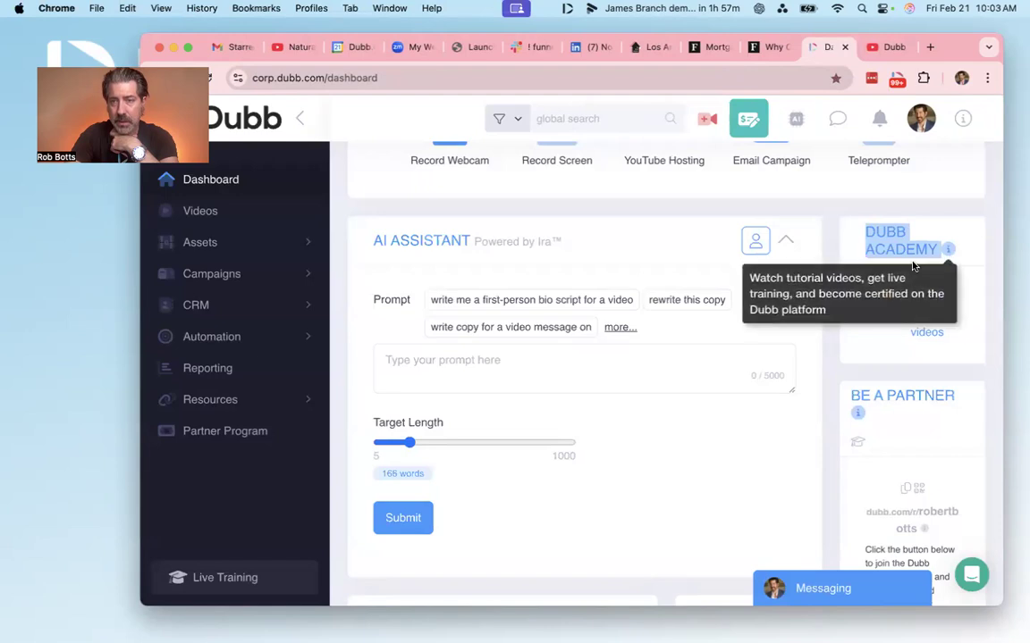
{"action": "left_click", "coordinate": [846, 345]}
Examine the dashboard's Be a Partner card, highlighting its heading and the referral link.
{"action": "scroll", "coordinate": [851, 352], "scroll_direction": "down", "scroll_amount": 1}
{"action": "scroll", "coordinate": [851, 352], "scroll_direction": "down", "scroll_amount": 2}
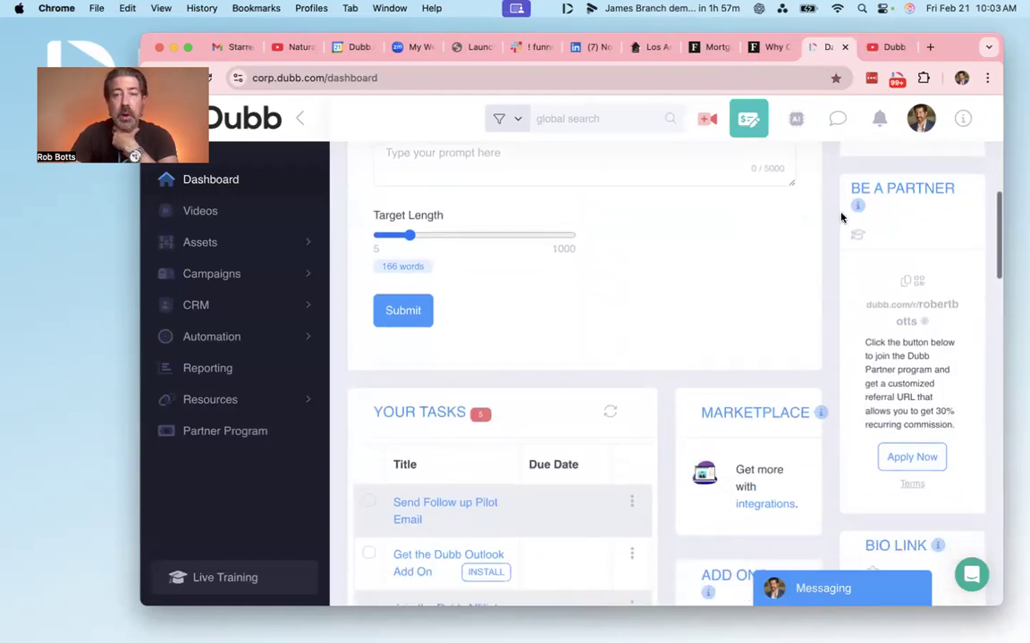
{"action": "left_click_drag", "start_coordinate": [849, 188], "coordinate": [983, 188]}
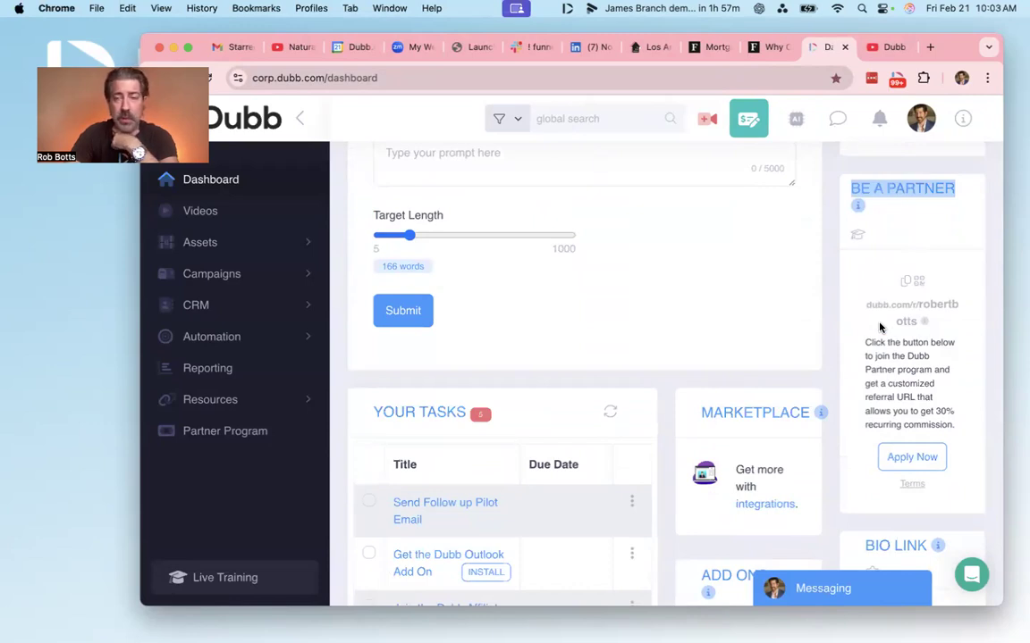
{"action": "left_click", "coordinate": [886, 456]}
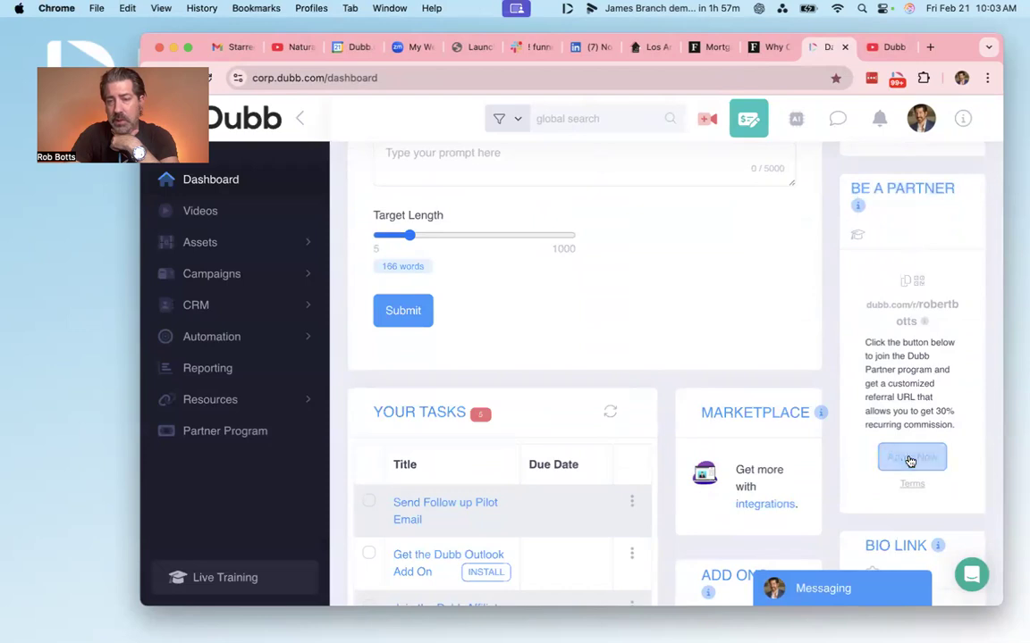
{"action": "left_click_drag", "start_coordinate": [861, 304], "coordinate": [918, 318]}
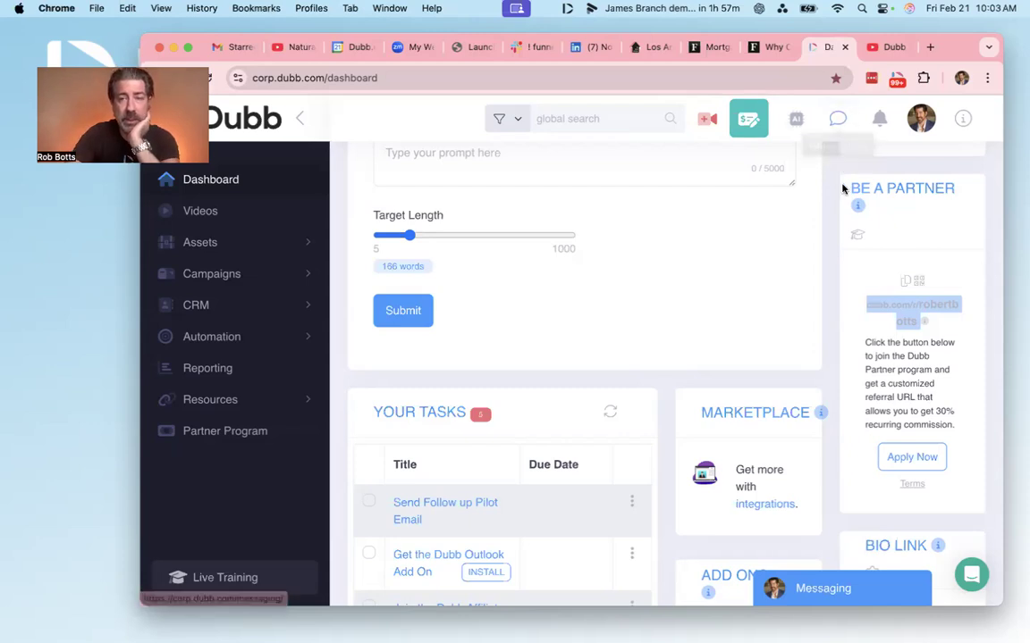
{"action": "left_click", "coordinate": [853, 257]}
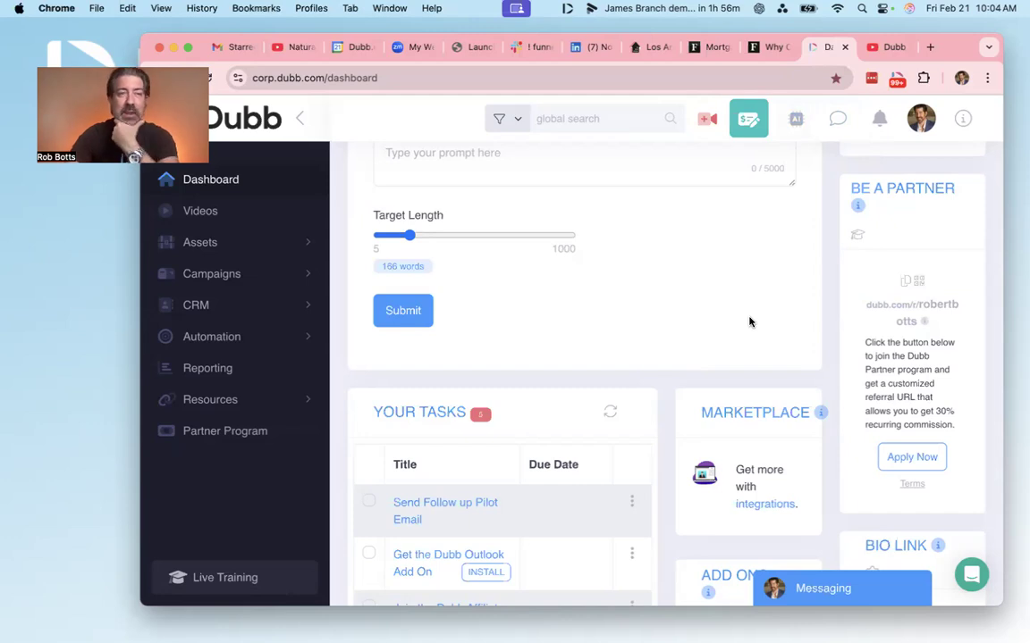
Switch to Gmail and open the upper of the two starred "check this out! :)" video emails to view its preview.
{"action": "scroll", "coordinate": [749, 332], "scroll_direction": "up", "scroll_amount": 10}
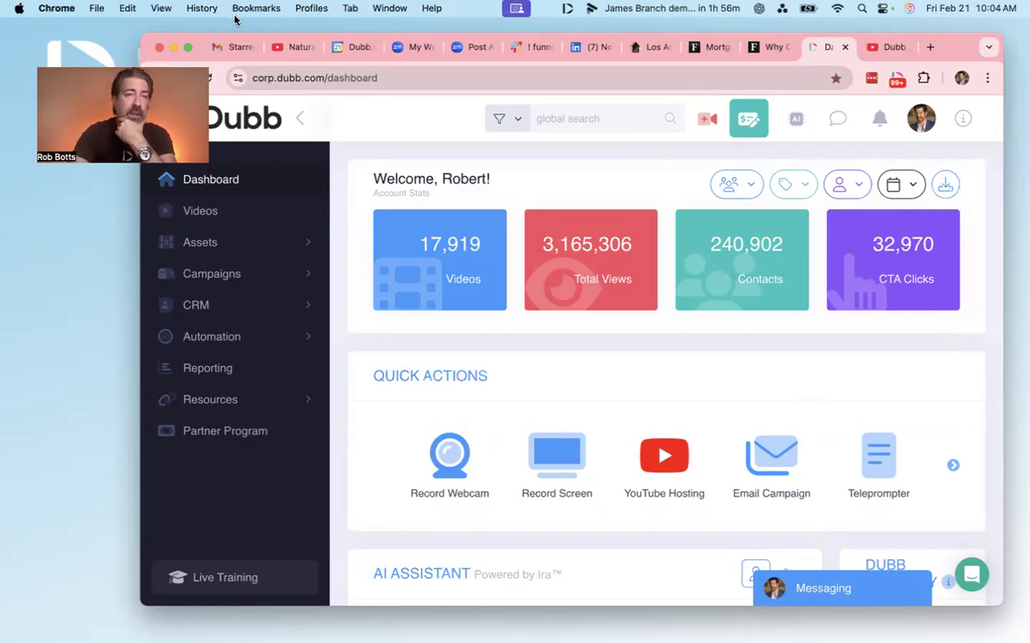
{"action": "left_click", "coordinate": [228, 46]}
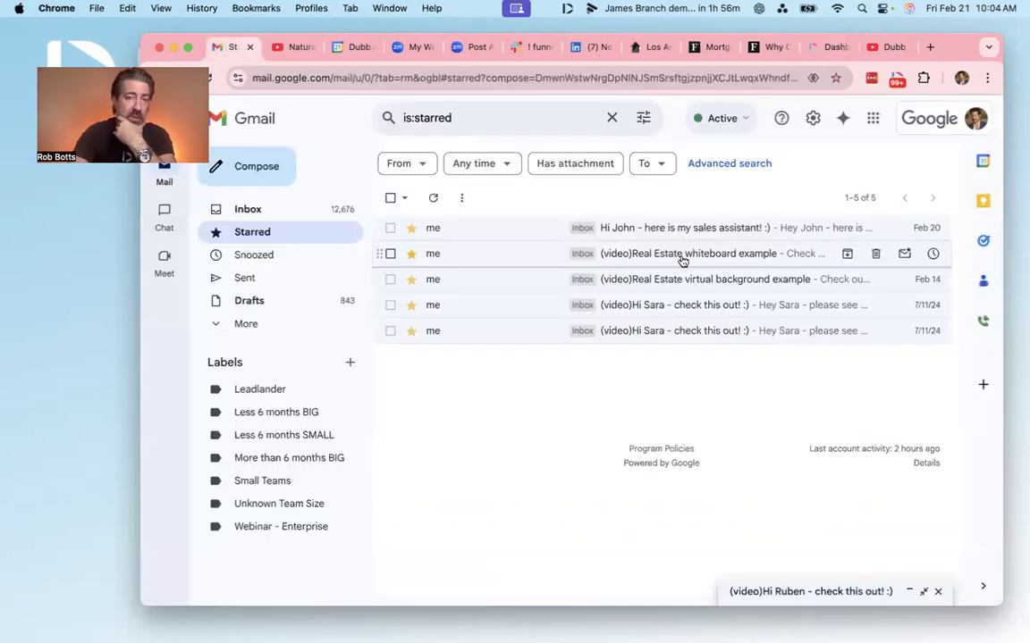
{"action": "left_click", "coordinate": [689, 305]}
{"action": "scroll", "coordinate": [858, 334], "scroll_direction": "down", "scroll_amount": 2}
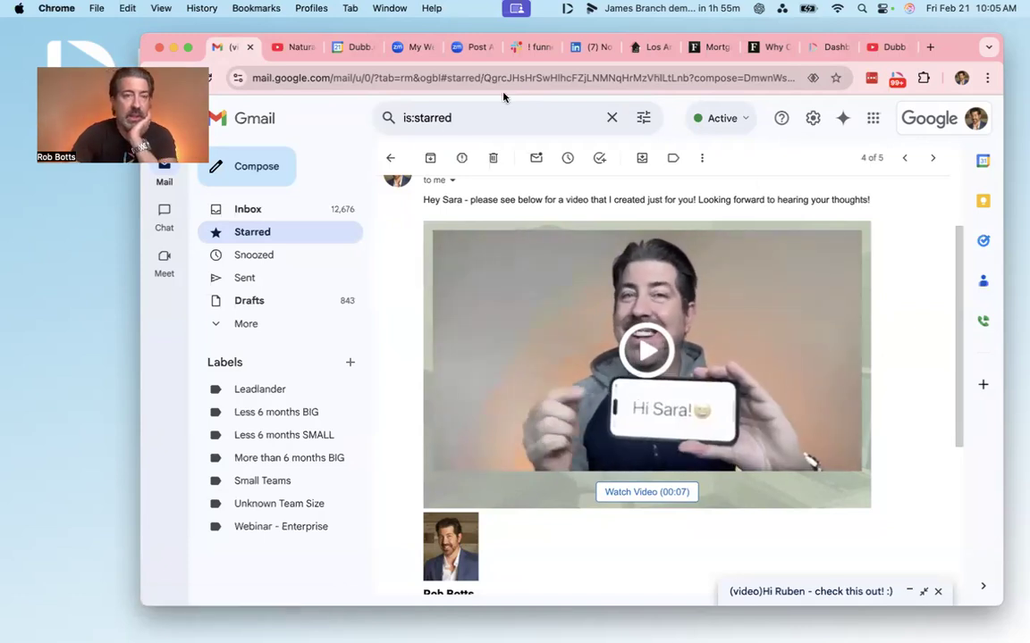
View the last starred "check this out! :)" video email and return to the starred list.
{"action": "left_click", "coordinate": [390, 158]}
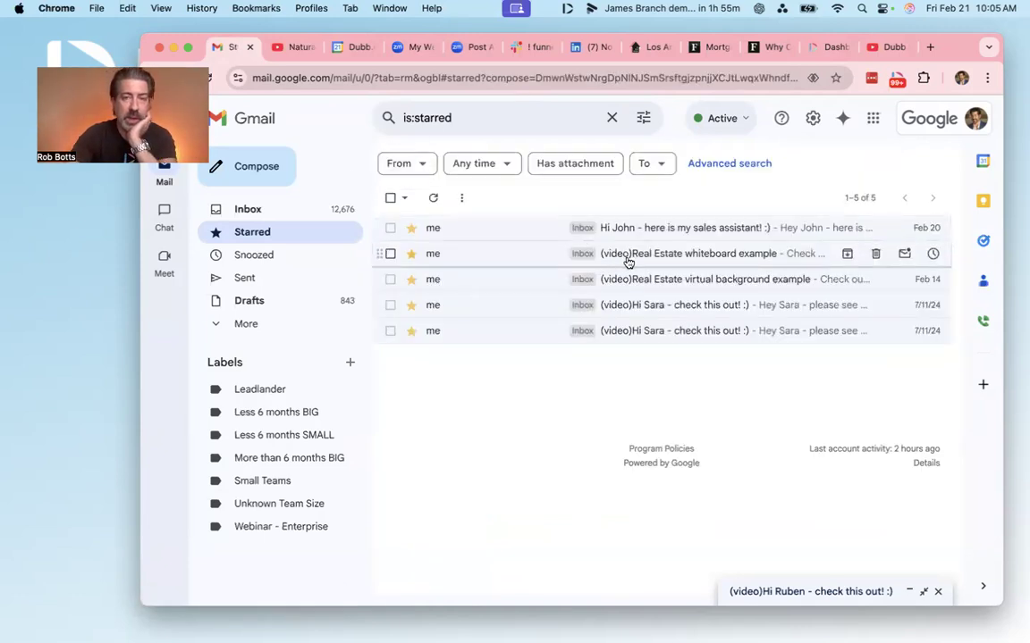
{"action": "left_click", "coordinate": [665, 328]}
{"action": "scroll", "coordinate": [724, 330], "scroll_direction": "down", "scroll_amount": 1}
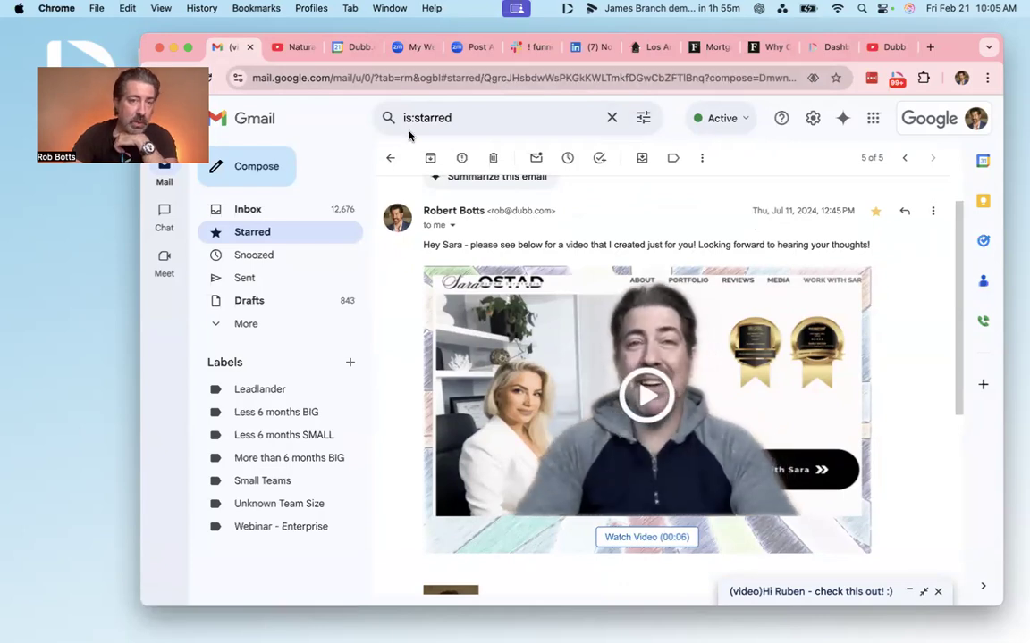
{"action": "left_click", "coordinate": [390, 158]}
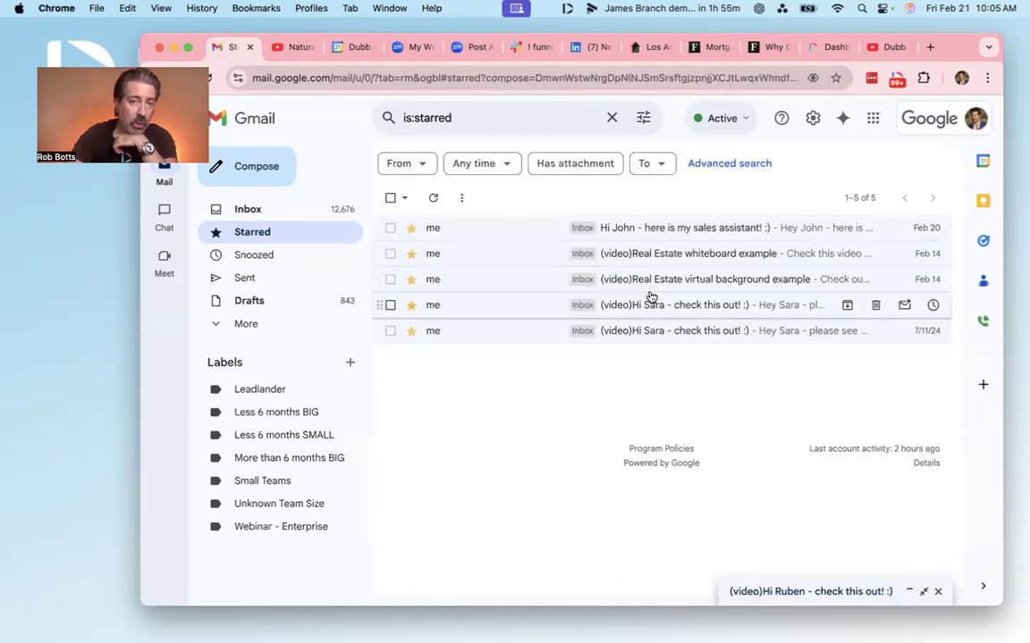
Open the video landing page from the starred email with the phone greeting and dismiss the call-to-action pop-up.
{"action": "scroll", "coordinate": [674, 307], "scroll_direction": "down", "scroll_amount": 3}
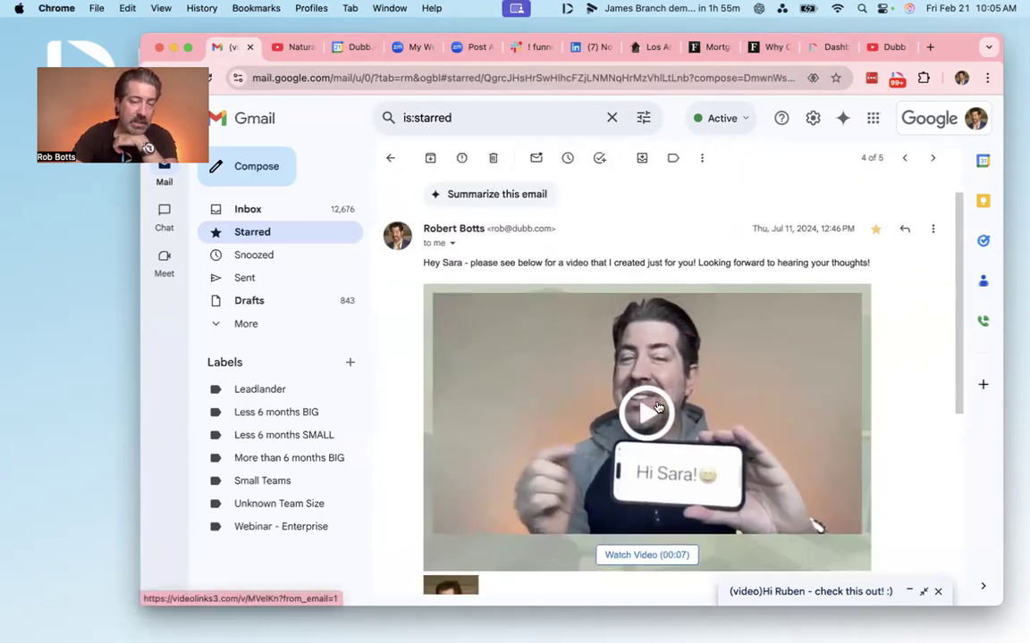
{"action": "left_click", "coordinate": [639, 289]}
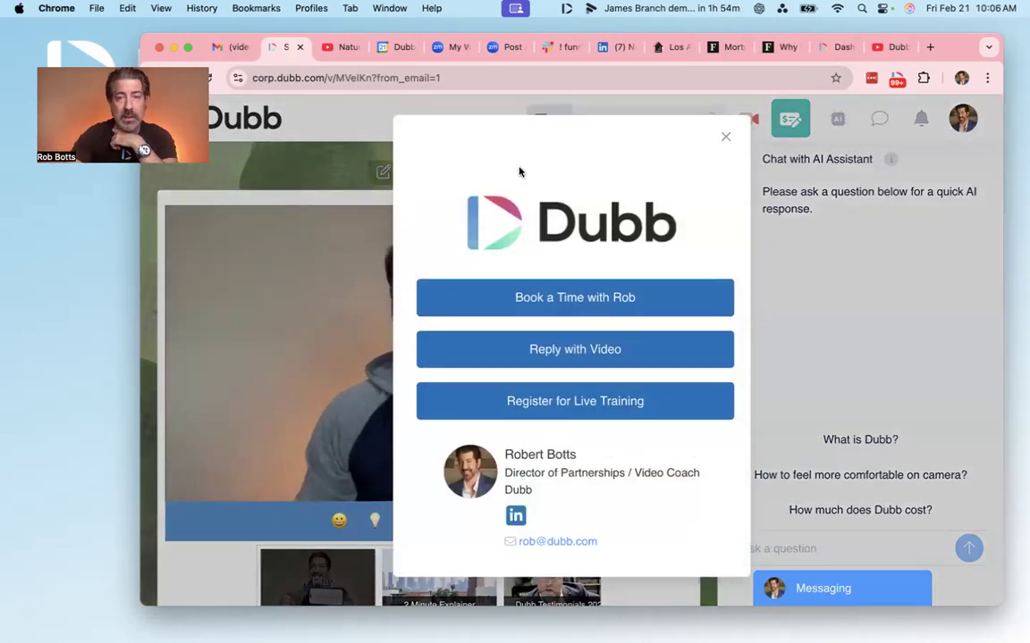
{"action": "left_click", "coordinate": [725, 137]}
Go back to the Gmail message to view its animated video preview and return to the video landing page.
{"action": "left_click", "coordinate": [231, 49]}
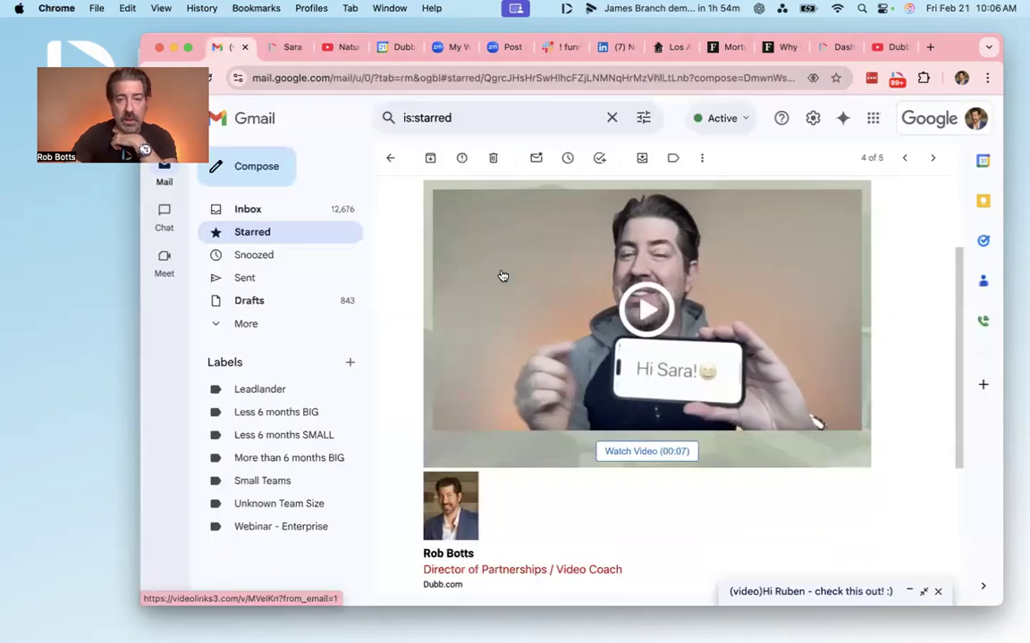
{"action": "scroll", "coordinate": [536, 241], "scroll_direction": "up", "scroll_amount": 1}
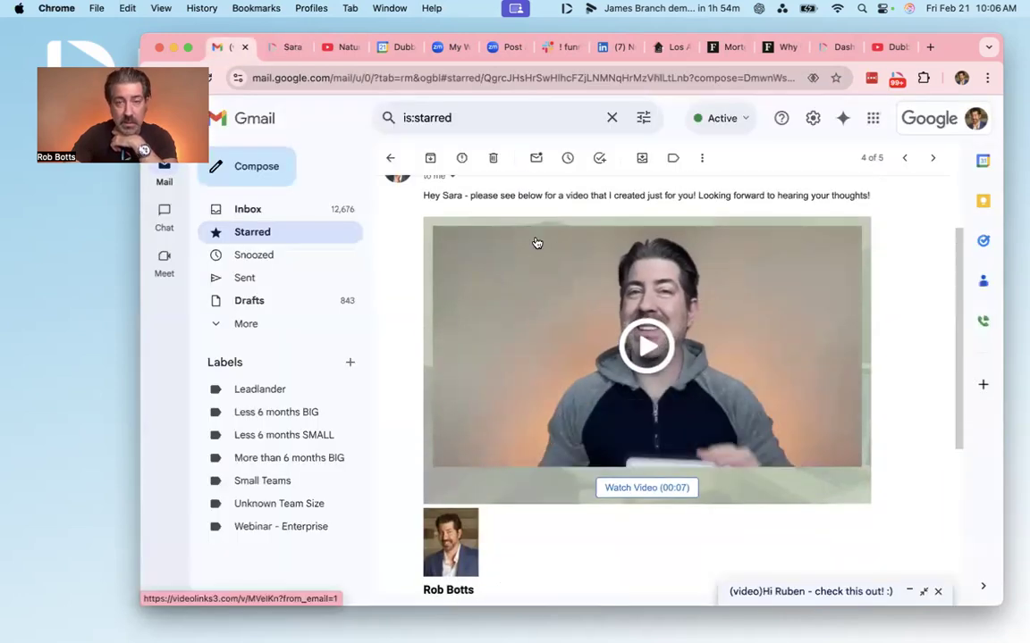
{"action": "left_click", "coordinate": [286, 48]}
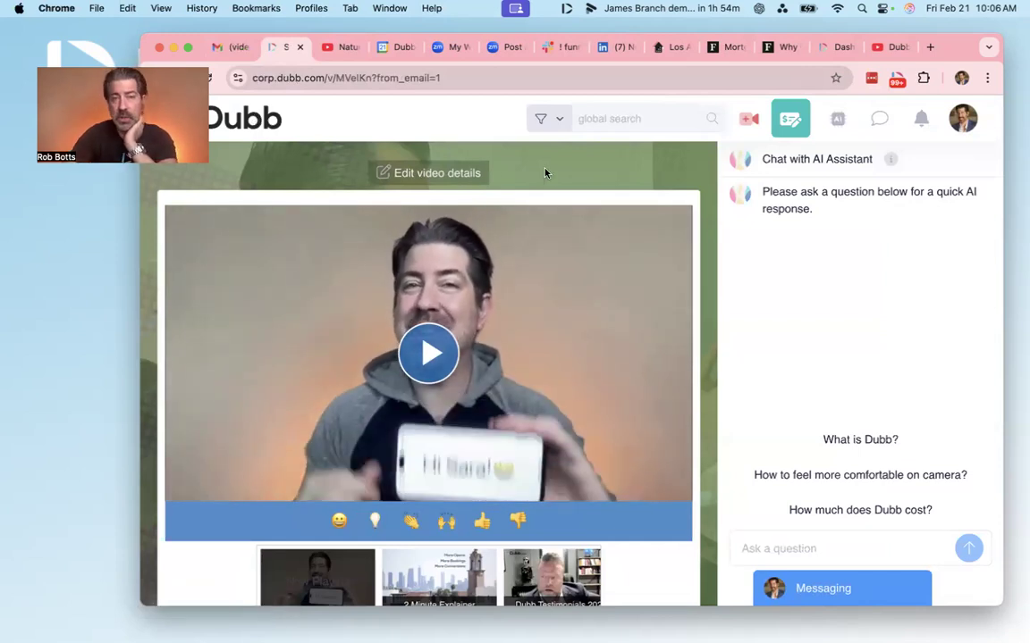
Examine the landing page's video, playlist and call-to-action buttons, and highlight the "Chat with AI Assistant" heading.
{"action": "scroll", "coordinate": [479, 224], "scroll_direction": "down", "scroll_amount": 2}
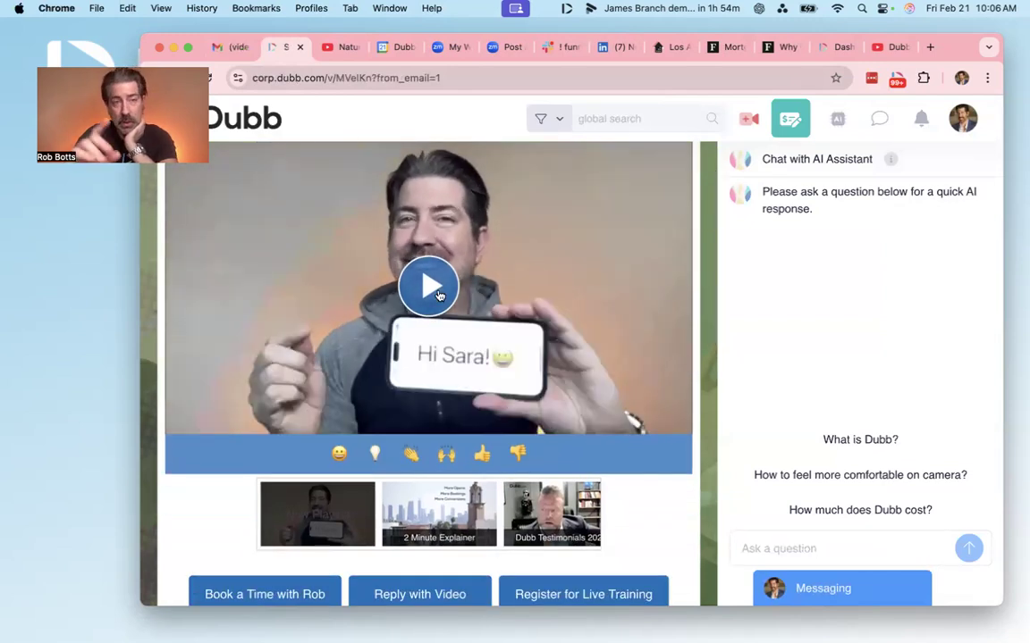
{"action": "scroll", "coordinate": [488, 385], "scroll_direction": "down", "scroll_amount": 2}
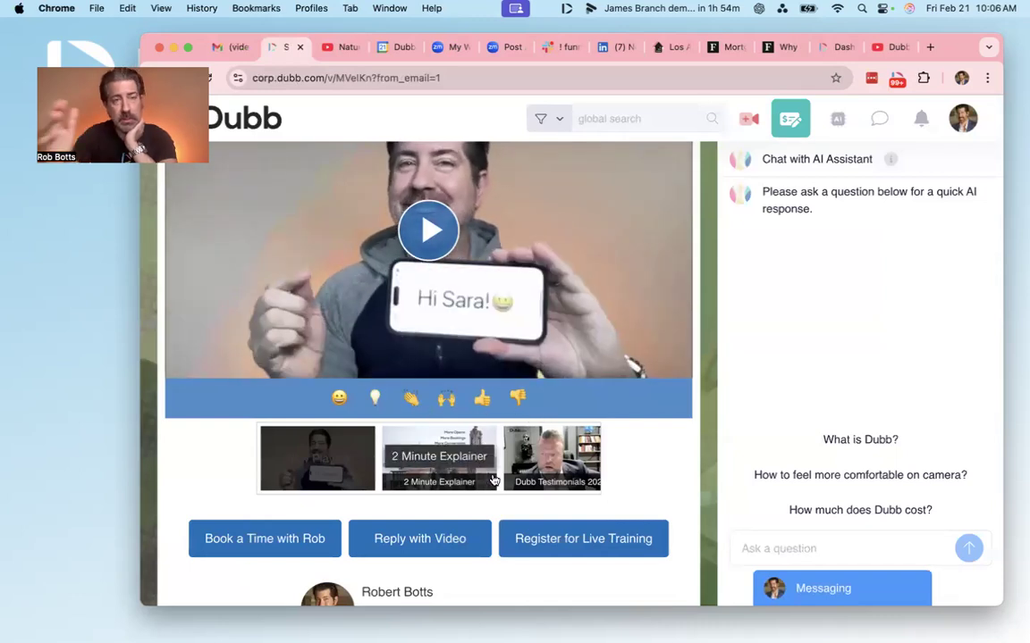
{"action": "scroll", "coordinate": [436, 419], "scroll_direction": "up", "scroll_amount": 1}
{"action": "scroll", "coordinate": [436, 420], "scroll_direction": "up", "scroll_amount": 1}
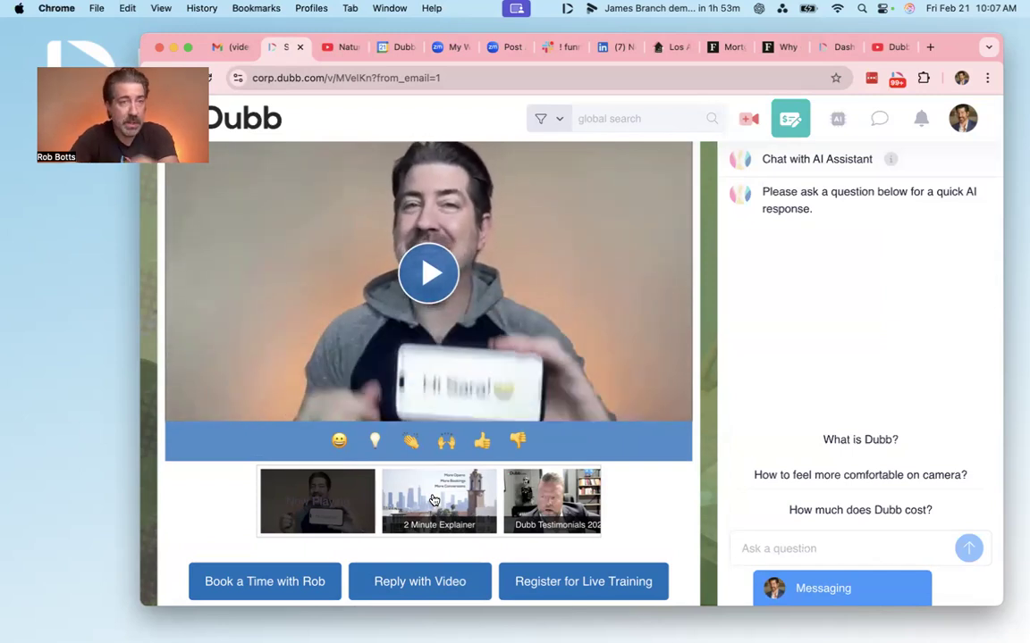
{"action": "scroll", "coordinate": [347, 466], "scroll_direction": "down", "scroll_amount": 3}
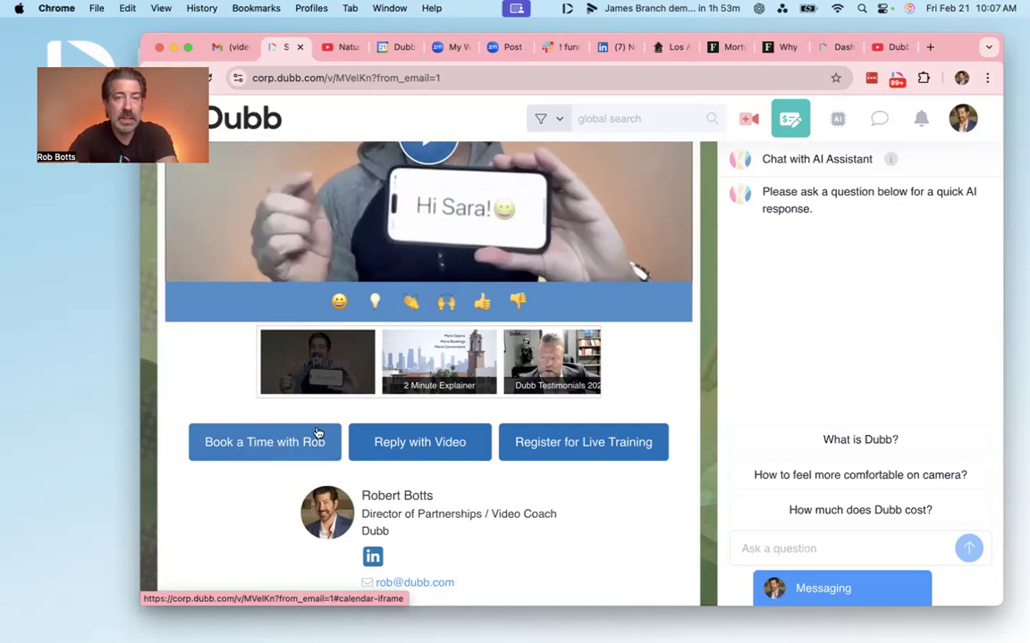
{"action": "scroll", "coordinate": [616, 429], "scroll_direction": "up", "scroll_amount": 3}
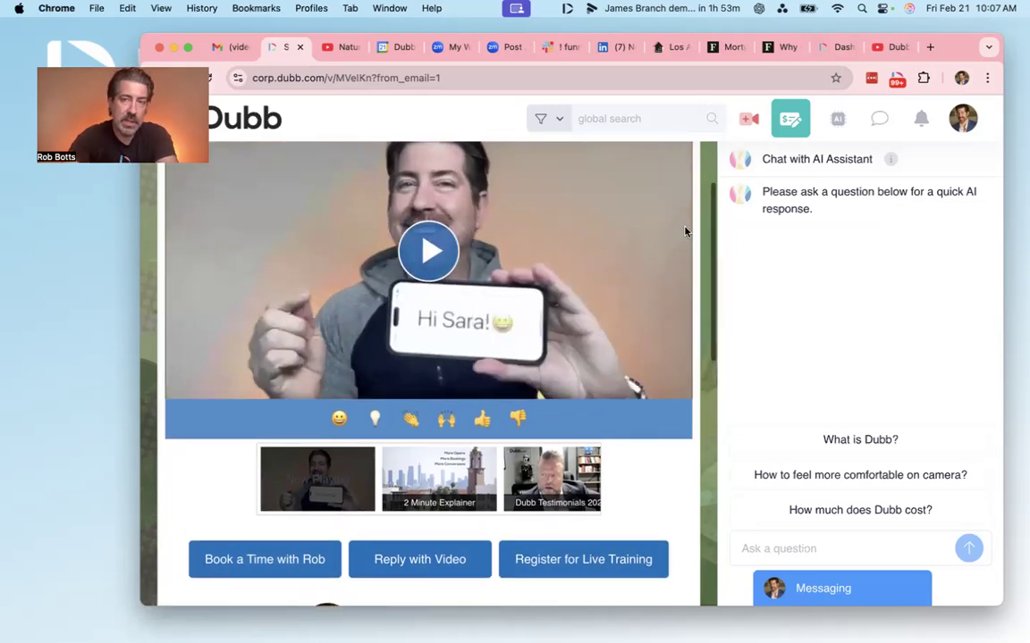
{"action": "left_click_drag", "start_coordinate": [762, 158], "coordinate": [869, 158]}
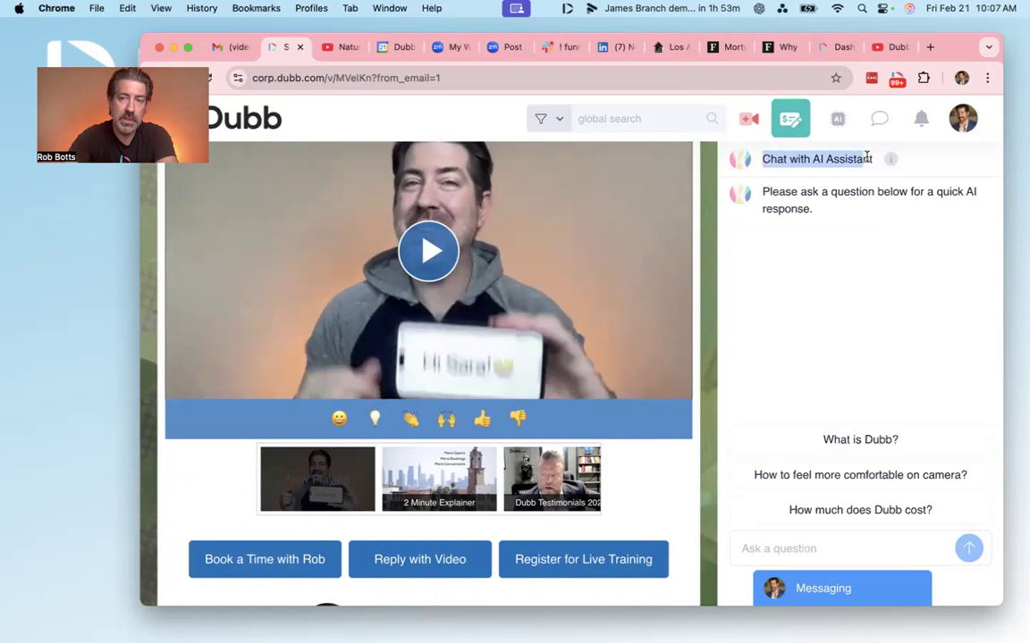
Copy the video landing page's URL, open it in a new Incognito window and view the page down to the call-to-action buttons.
{"action": "left_click", "coordinate": [371, 77]}
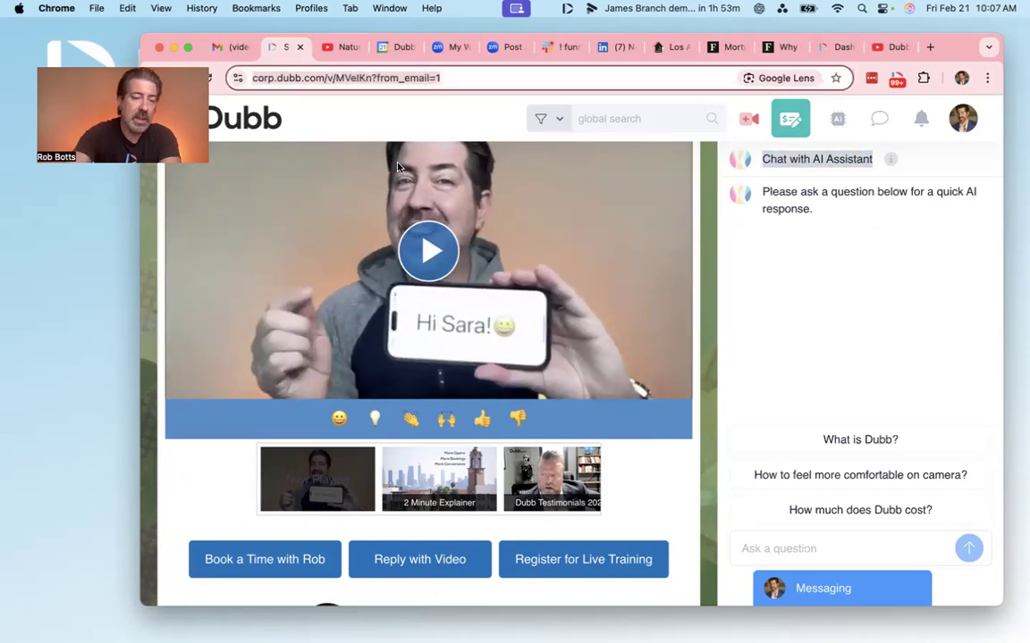
{"action": "left_click", "coordinate": [987, 78]}
{"action": "left_click", "coordinate": [906, 150]}
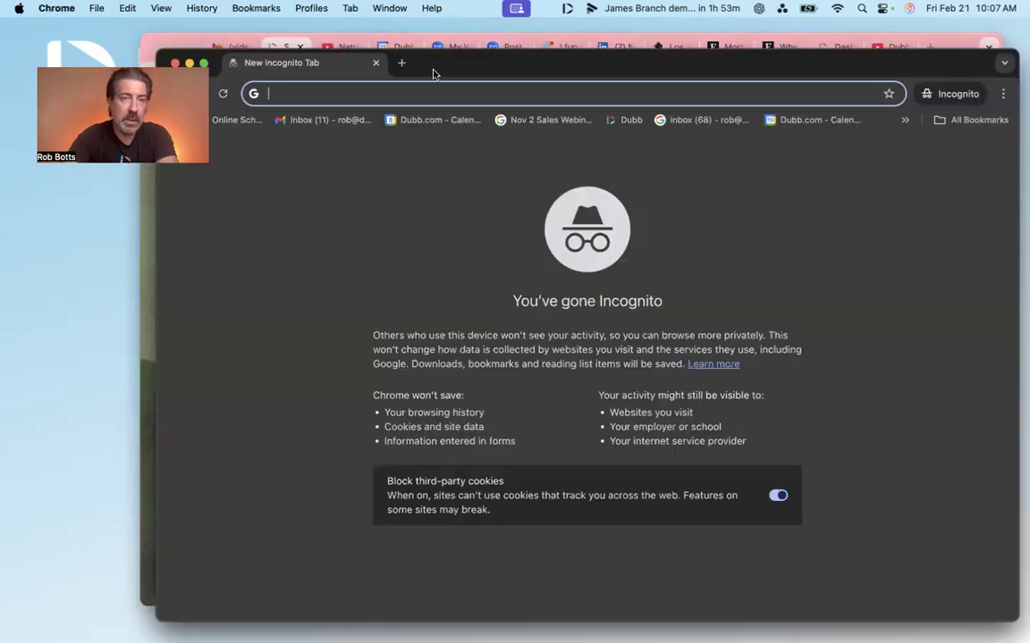
{"action": "type", "text": "https://corp.dubb.com/v/MVelKn?from_email=1"}
{"action": "key", "text": "Return"}
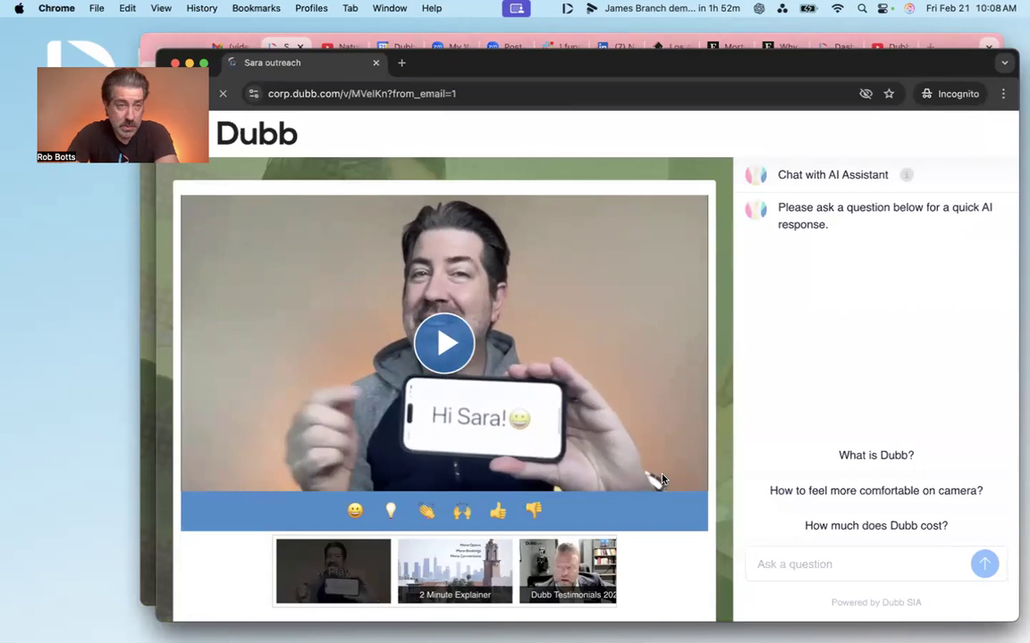
{"action": "scroll", "coordinate": [678, 474], "scroll_direction": "down", "scroll_amount": 3}
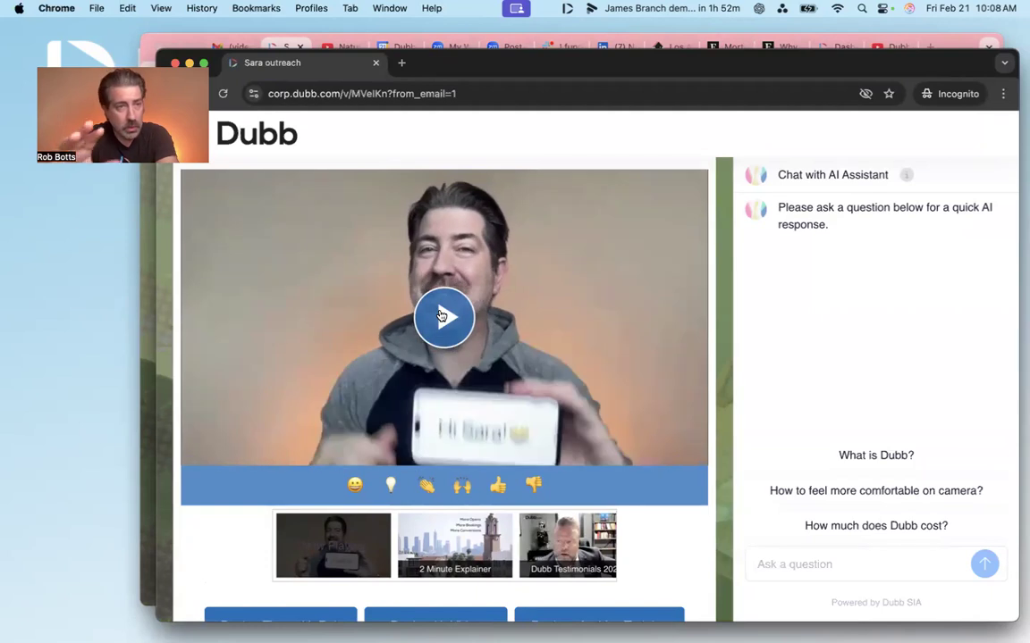
{"action": "scroll", "coordinate": [478, 332], "scroll_direction": "down", "scroll_amount": 5}
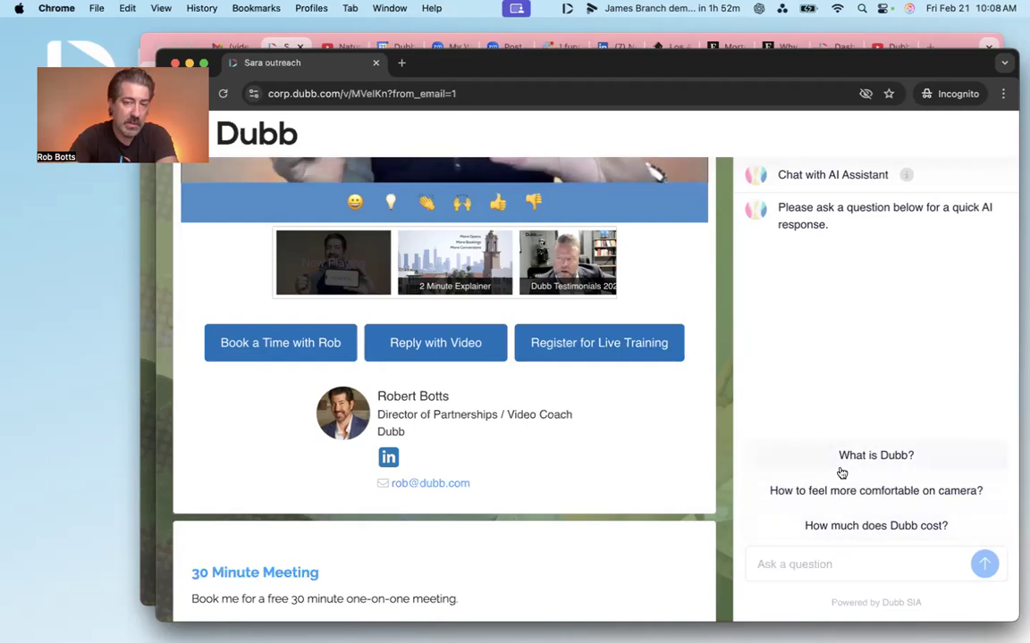
Ask the AI assistant the suggested question "What is Dubb?" and highlight its request for a first name.
{"action": "left_click", "coordinate": [765, 560]}
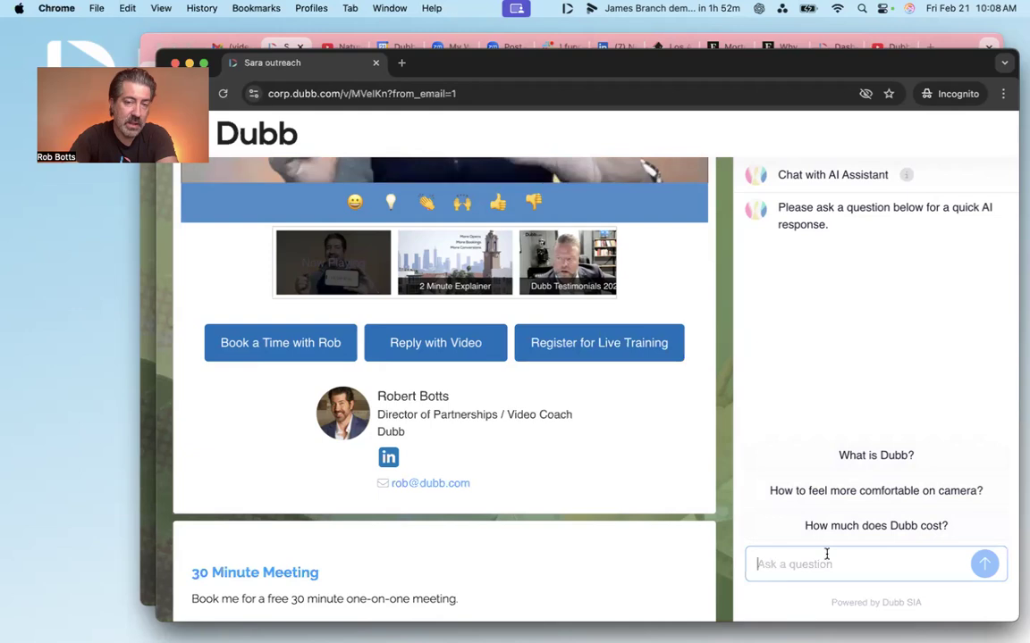
{"action": "left_click", "coordinate": [838, 460]}
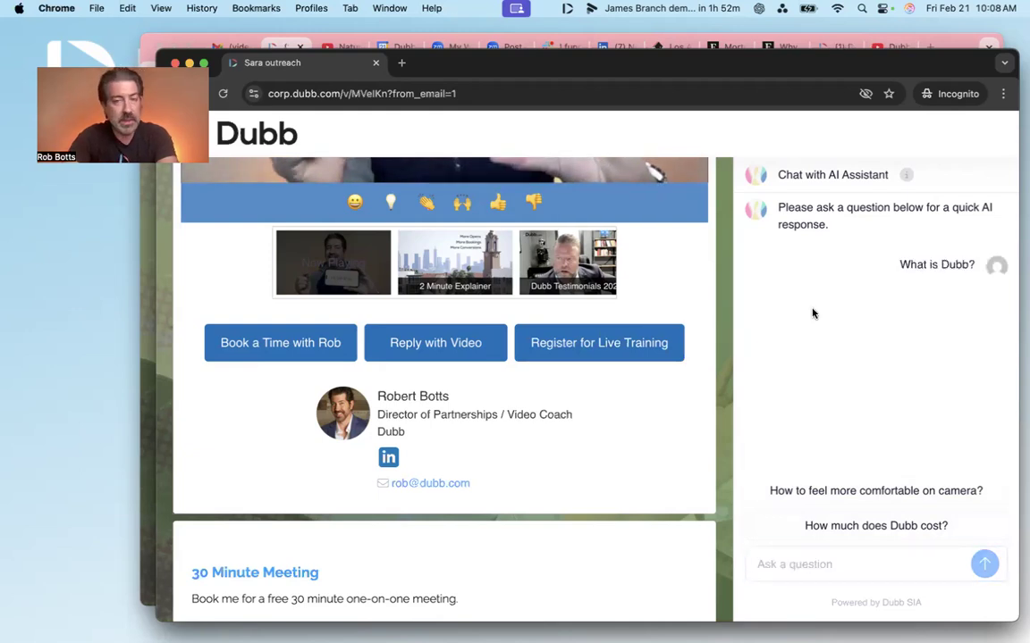
{"action": "left_click_drag", "start_coordinate": [845, 356], "coordinate": [871, 376]}
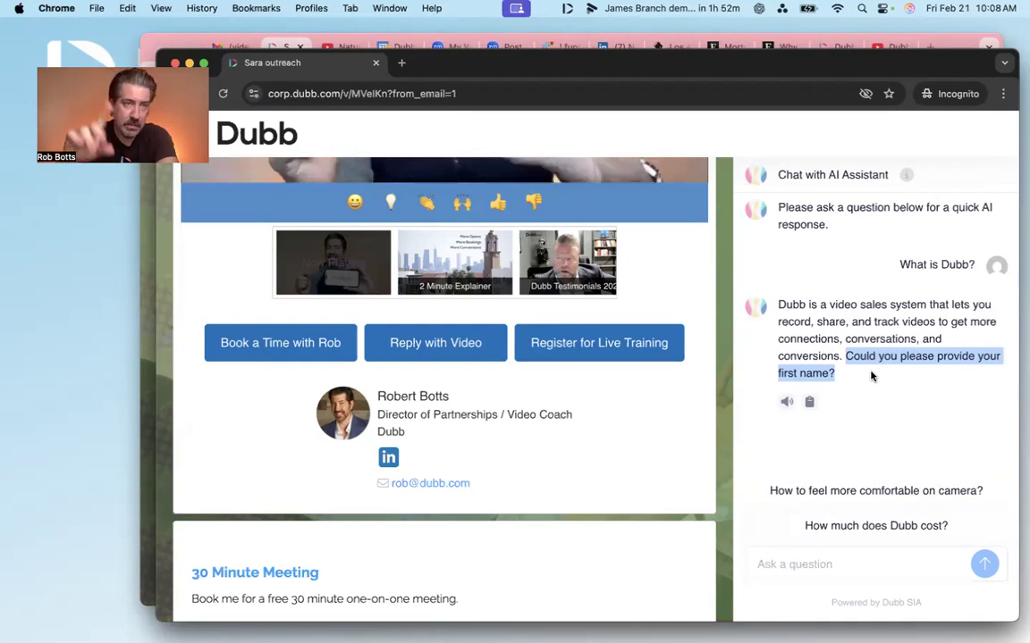
{"action": "left_click", "coordinate": [841, 345]}
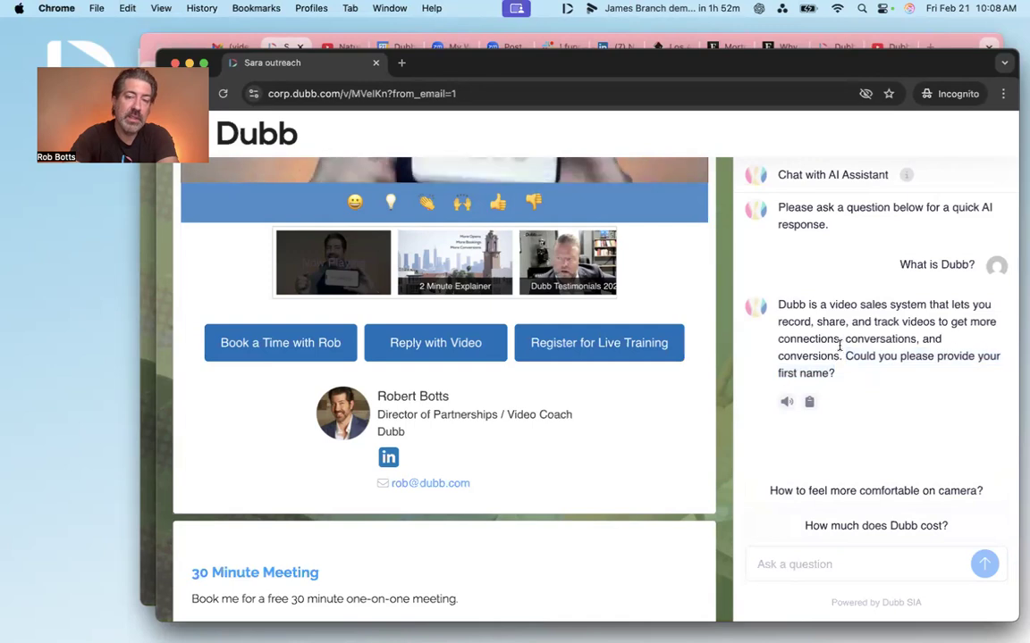
Ask the AI assistant "How to feel more comfortable on camera?", highlight the first-name request and look back over the conversation.
{"action": "left_click", "coordinate": [829, 491]}
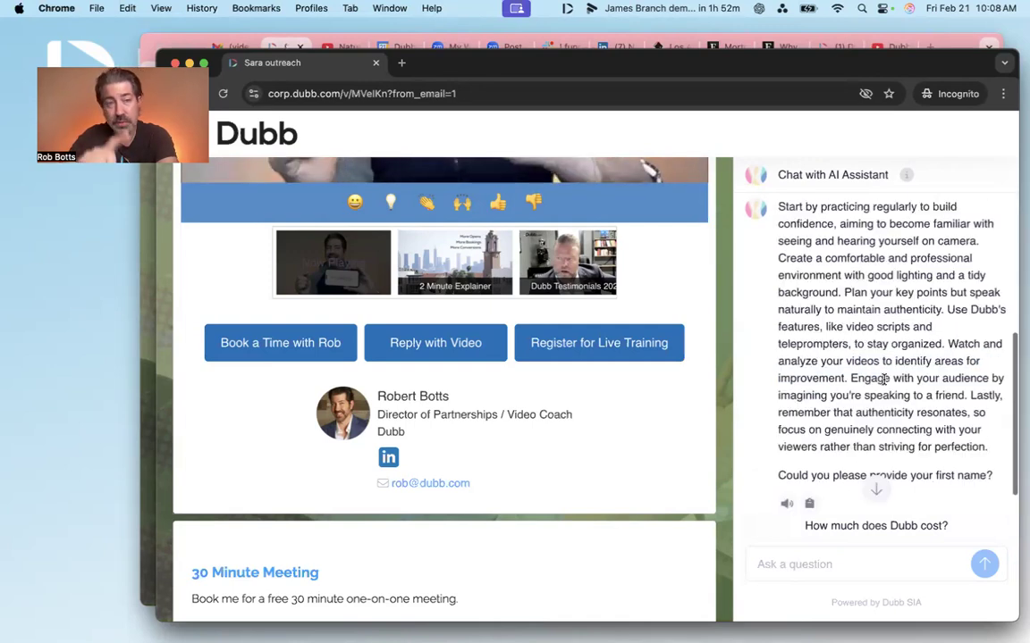
{"action": "scroll", "coordinate": [903, 355], "scroll_direction": "down", "scroll_amount": 1}
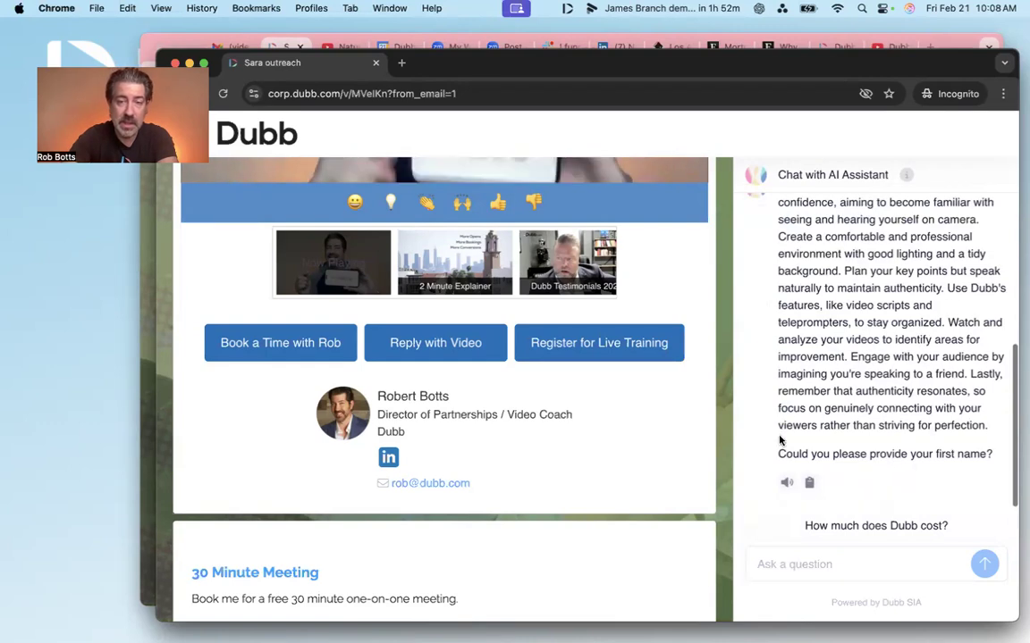
{"action": "triple_click", "coordinate": [1003, 454]}
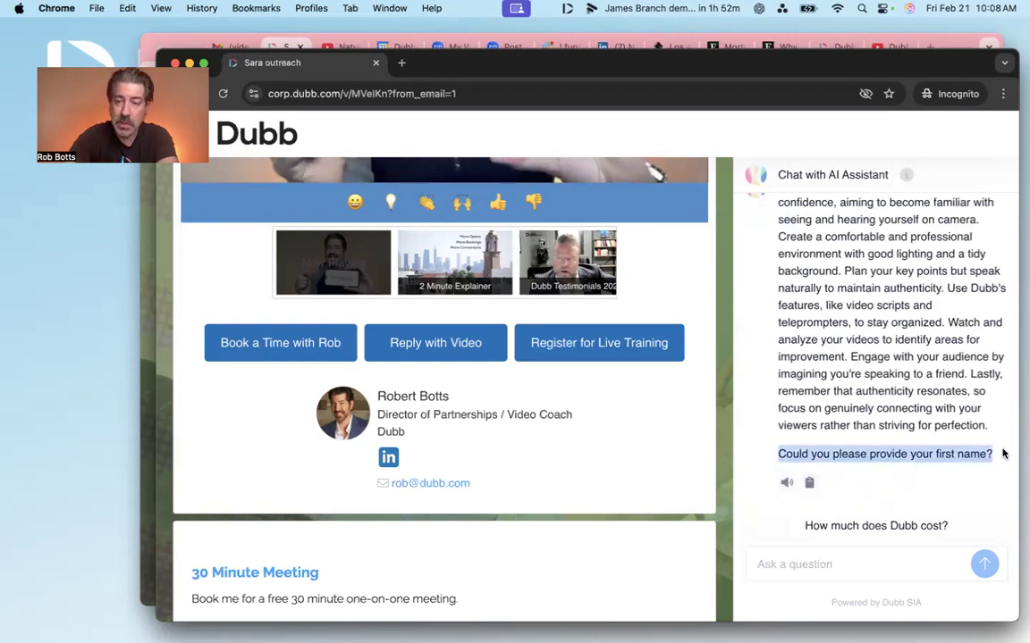
{"action": "left_click", "coordinate": [768, 439]}
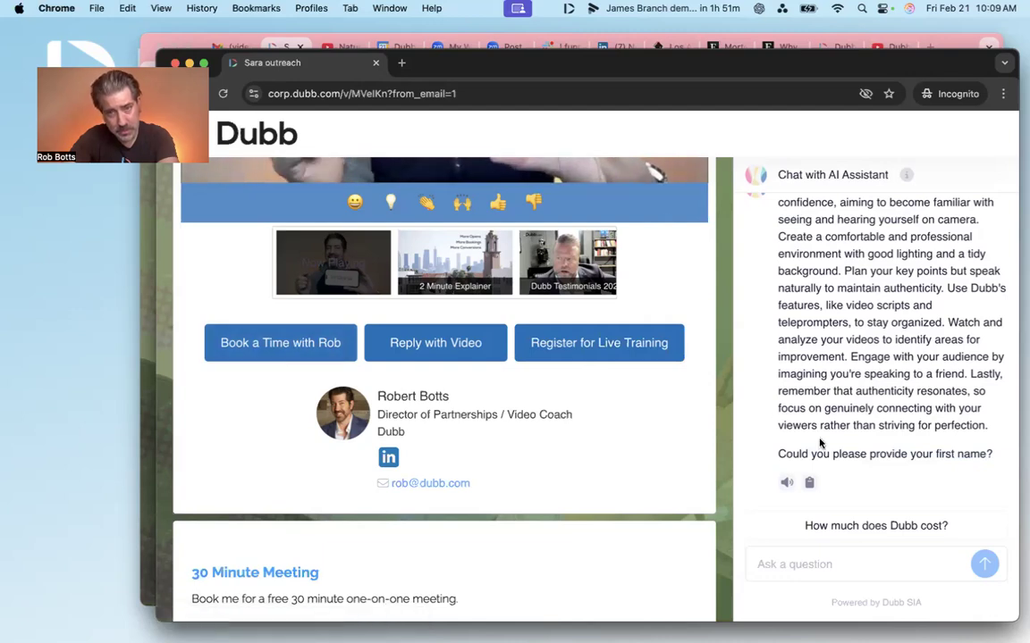
{"action": "scroll", "coordinate": [861, 439], "scroll_direction": "up", "scroll_amount": 5}
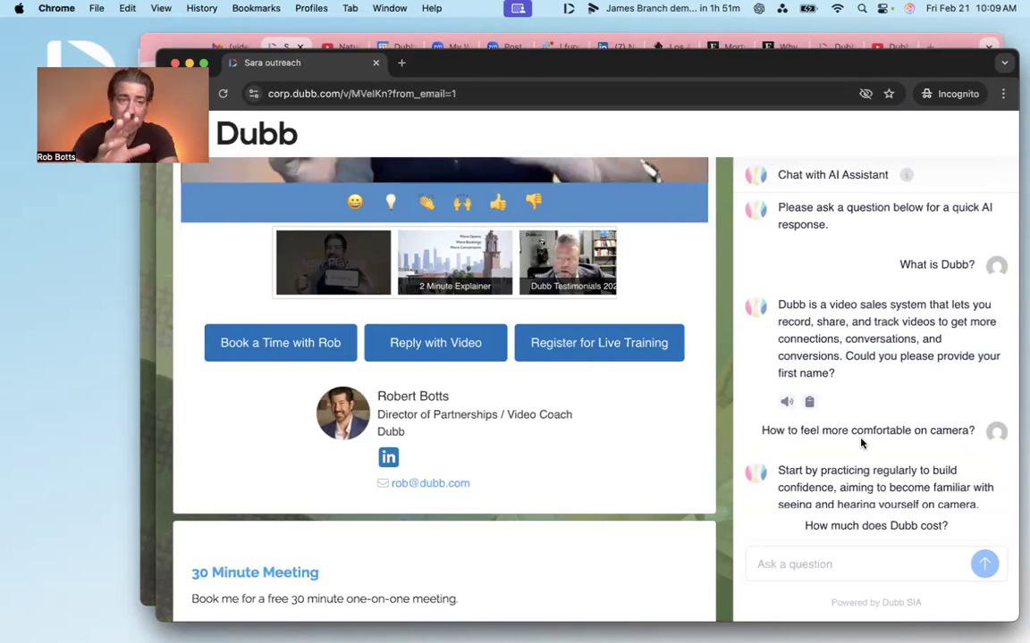
Close the Incognito window with the landing page.
{"action": "mouse_move", "coordinate": [607, 63]}
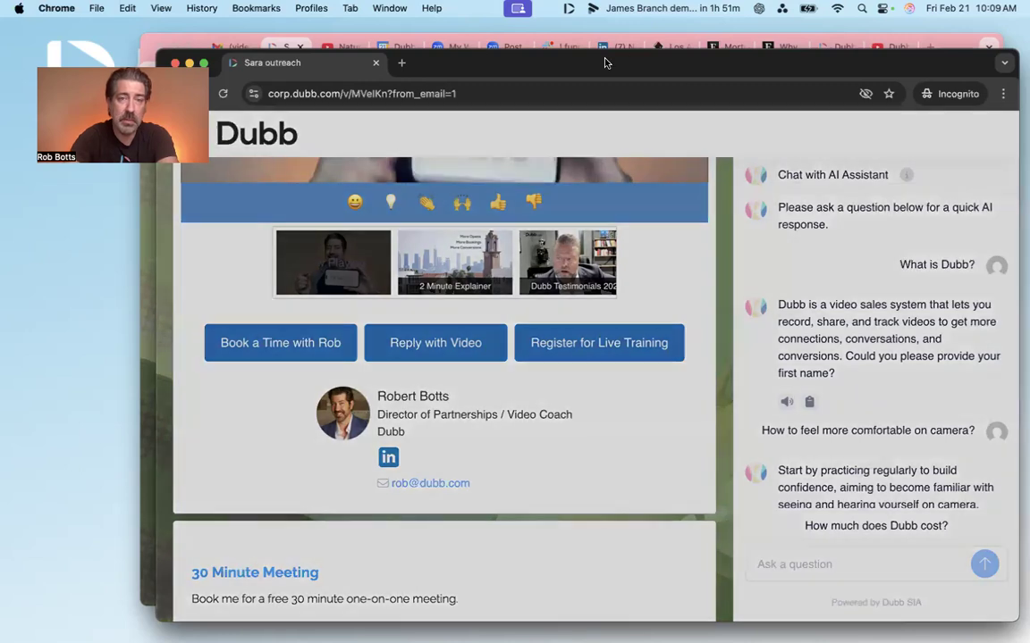
{"action": "left_click", "coordinate": [741, 155]}
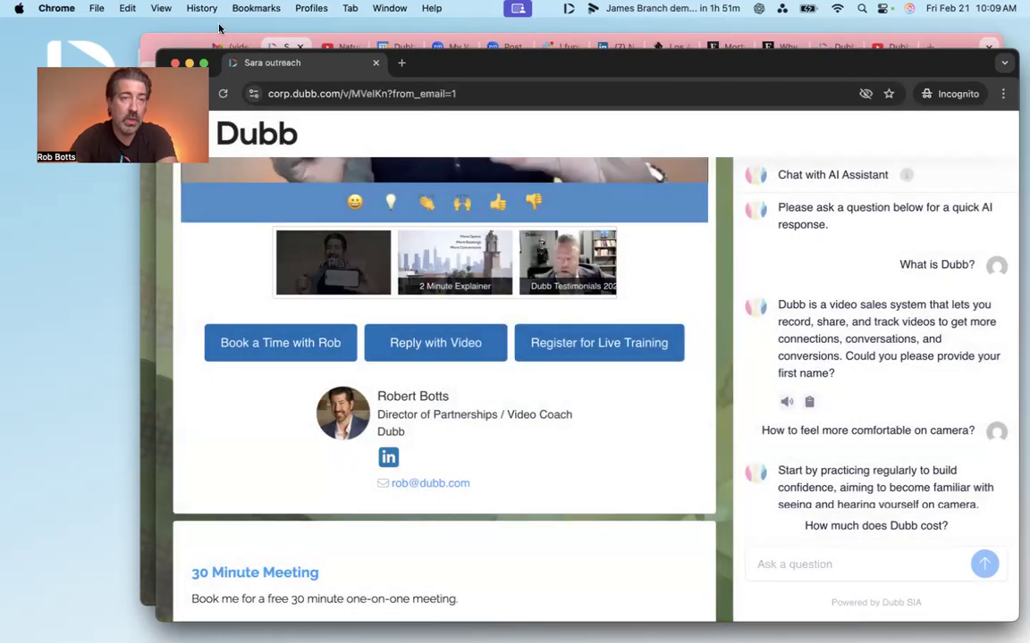
{"action": "left_click", "coordinate": [176, 62]}
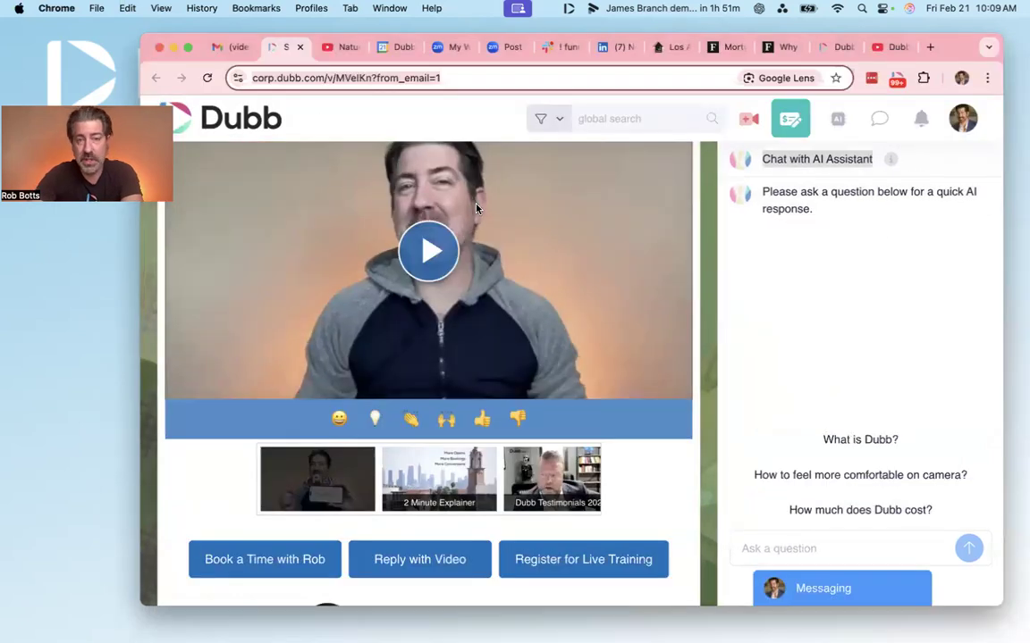
Return to the starred list in Gmail and open the last "check this out! :)" video email.
{"action": "left_click", "coordinate": [234, 48]}
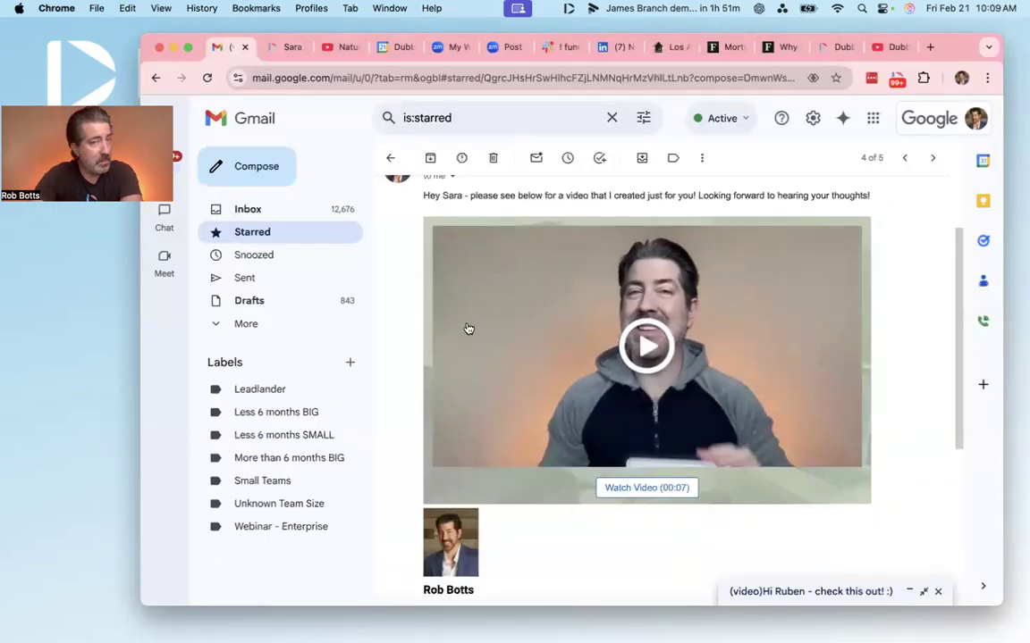
{"action": "left_click", "coordinate": [276, 46]}
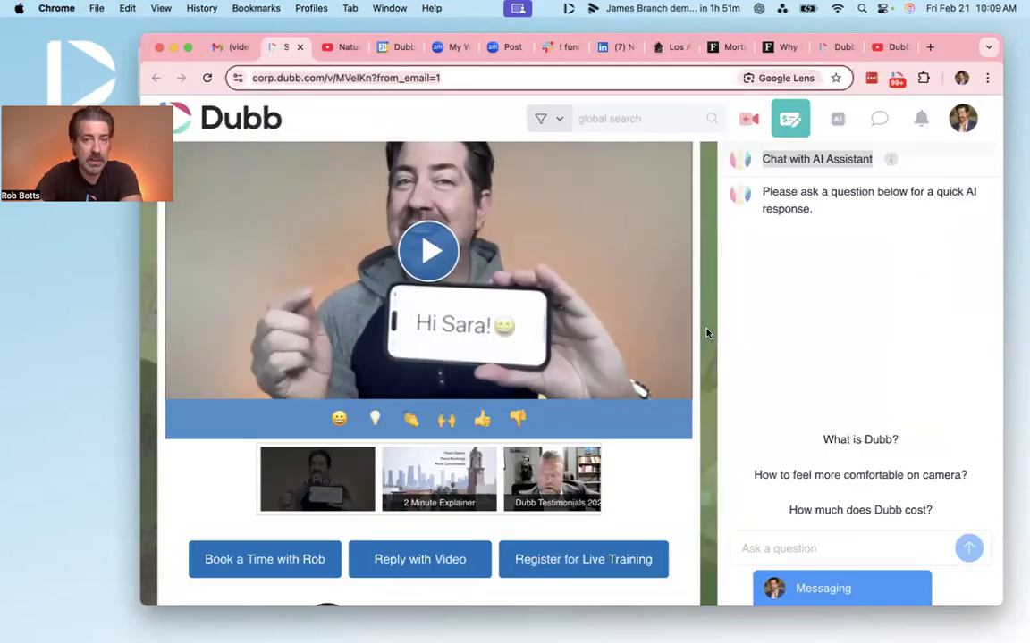
{"action": "key", "text": "super+1"}
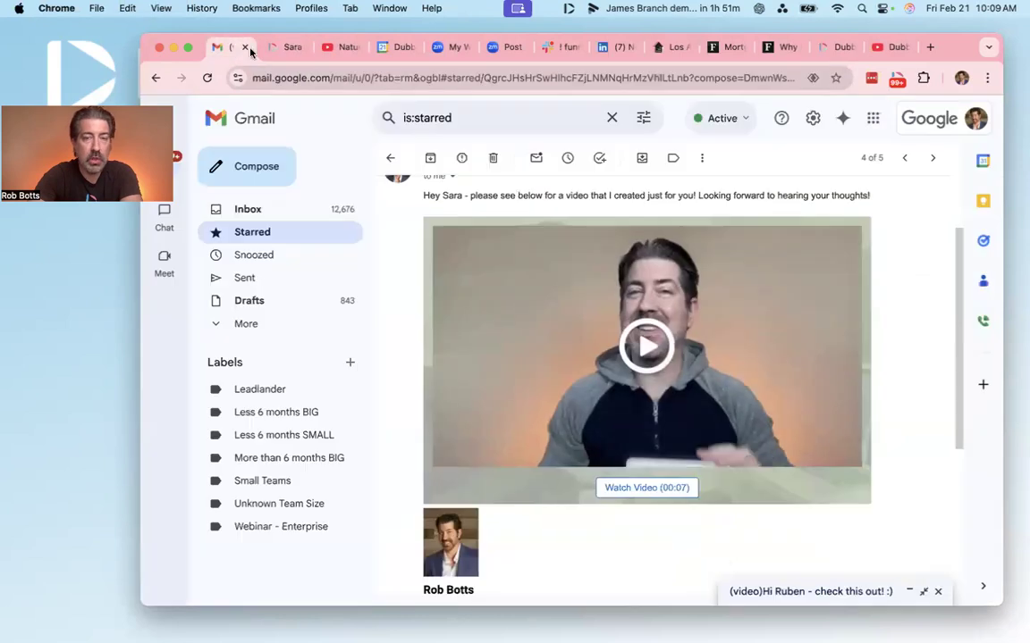
{"action": "left_click", "coordinate": [391, 158]}
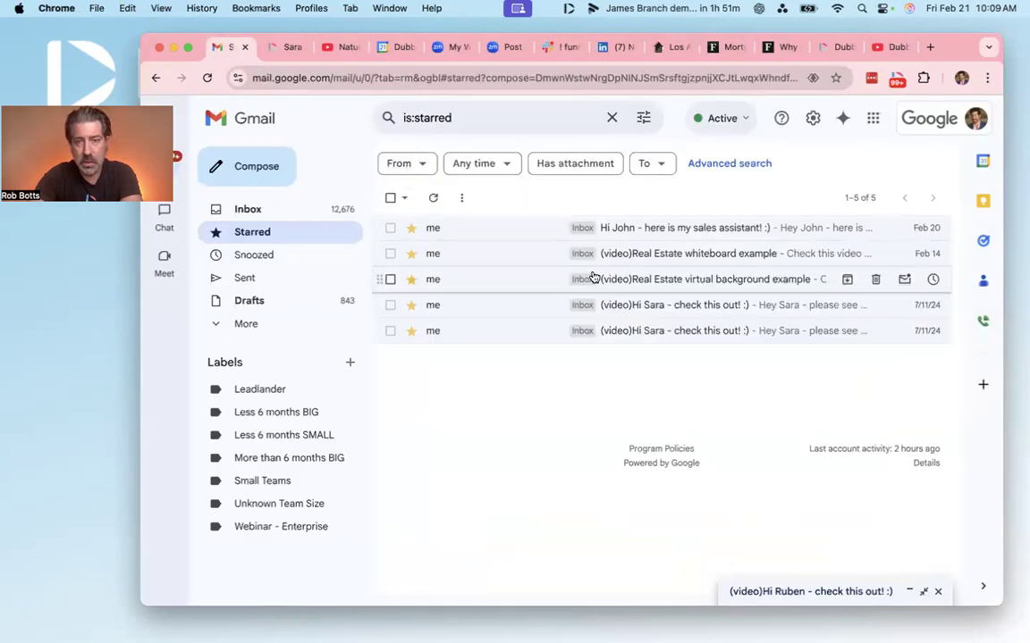
{"action": "left_click", "coordinate": [657, 329]}
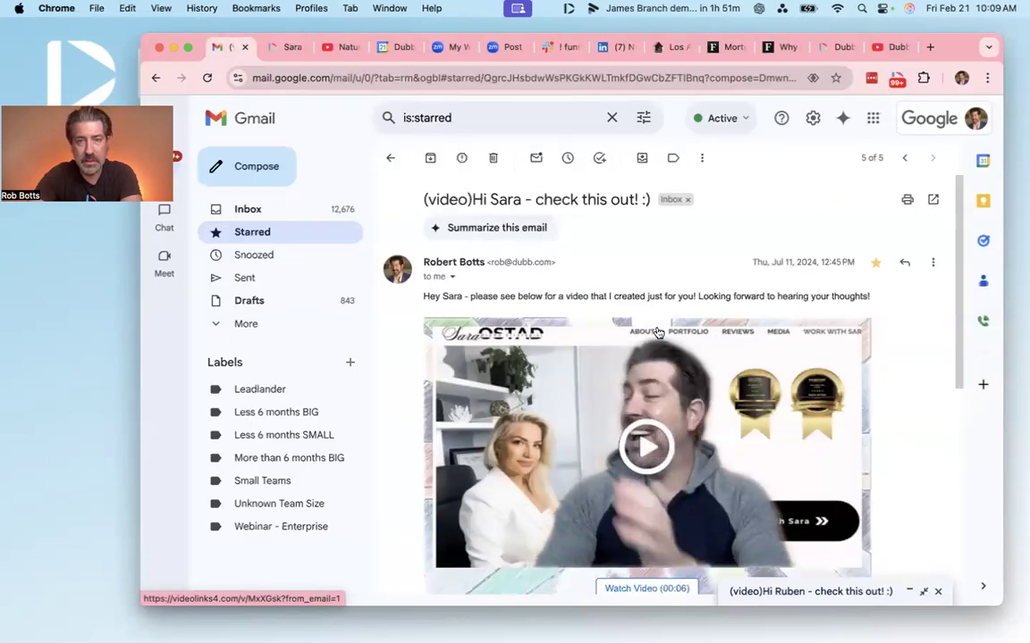
Switch to Dubb's webcam recorder and enable the Virtual Background option.
{"action": "left_click", "coordinate": [831, 47]}
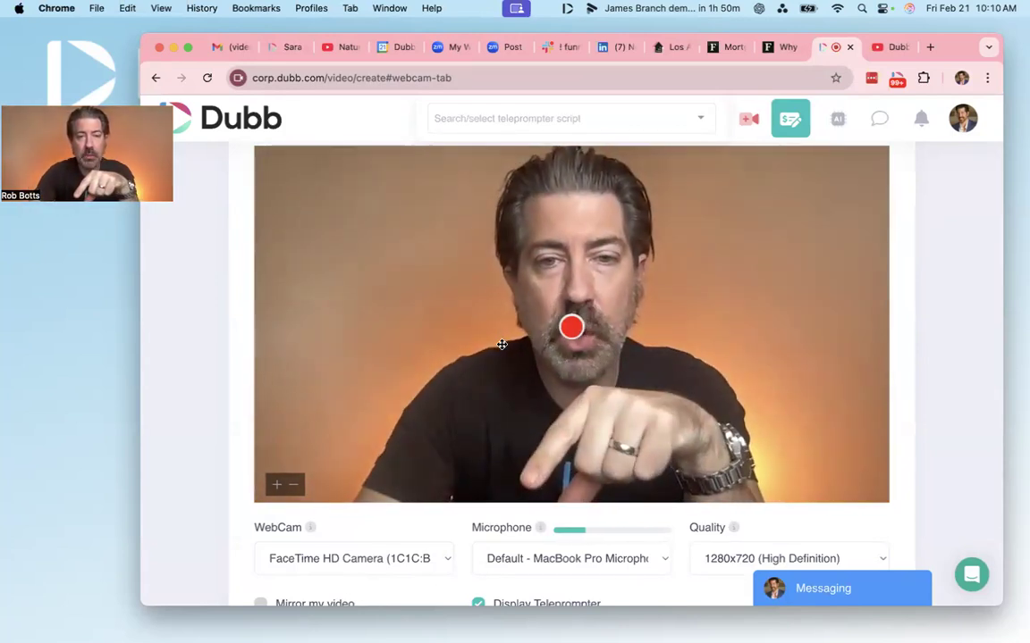
{"action": "scroll", "coordinate": [502, 345], "scroll_direction": "down", "scroll_amount": 3}
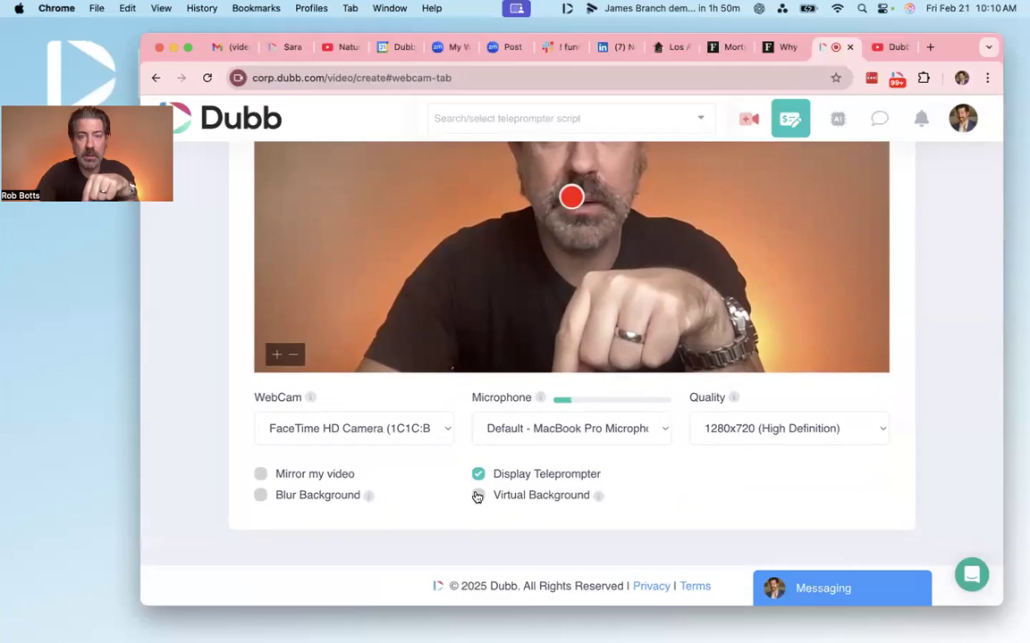
{"action": "left_click", "coordinate": [477, 496]}
{"action": "scroll", "coordinate": [403, 451], "scroll_direction": "down", "scroll_amount": 3}
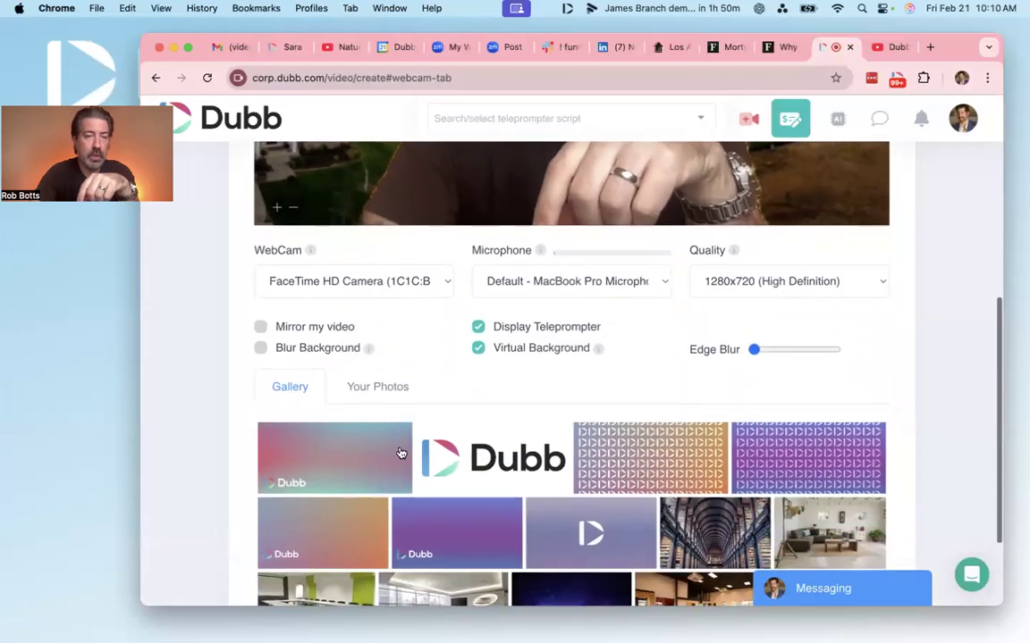
Set Impax.png from the uploaded photo library as the virtual background.
{"action": "left_click", "coordinate": [378, 385]}
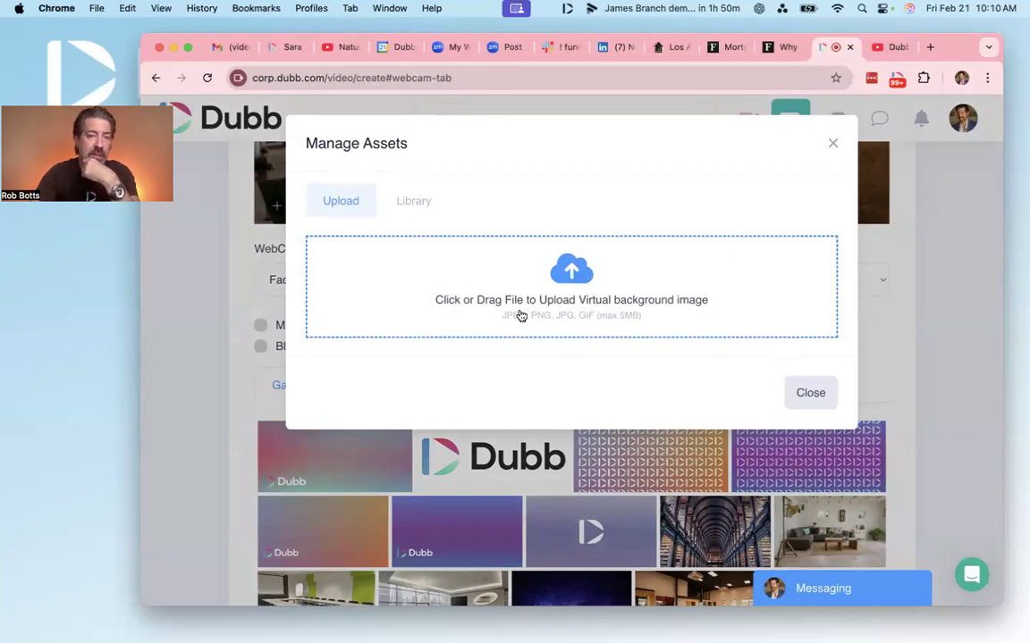
{"action": "left_click", "coordinate": [425, 212]}
{"action": "scroll", "coordinate": [570, 345], "scroll_direction": "down", "scroll_amount": 2}
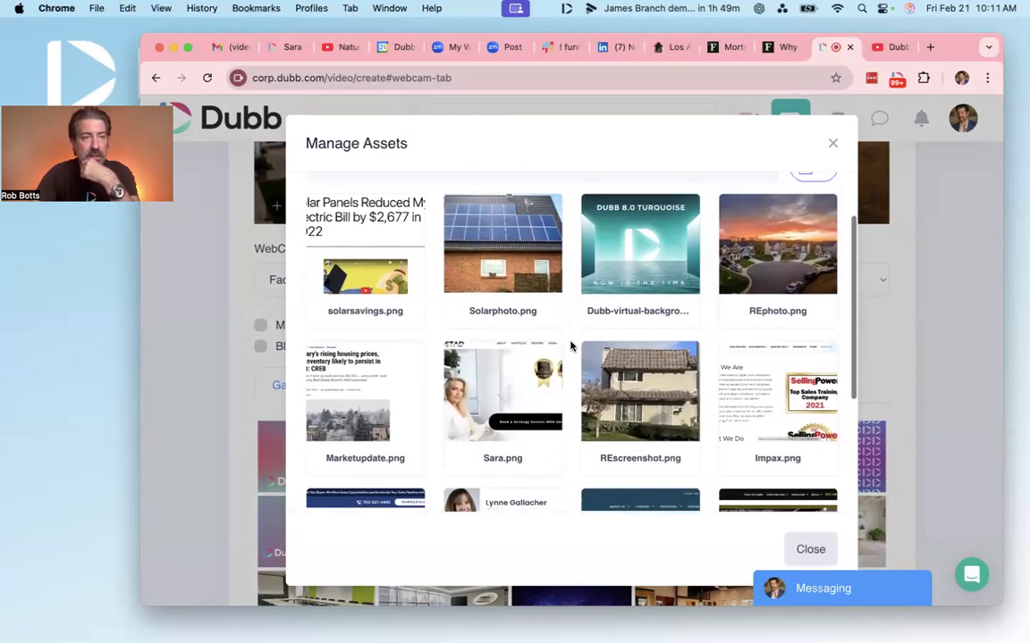
{"action": "scroll", "coordinate": [570, 345], "scroll_direction": "down", "scroll_amount": 1}
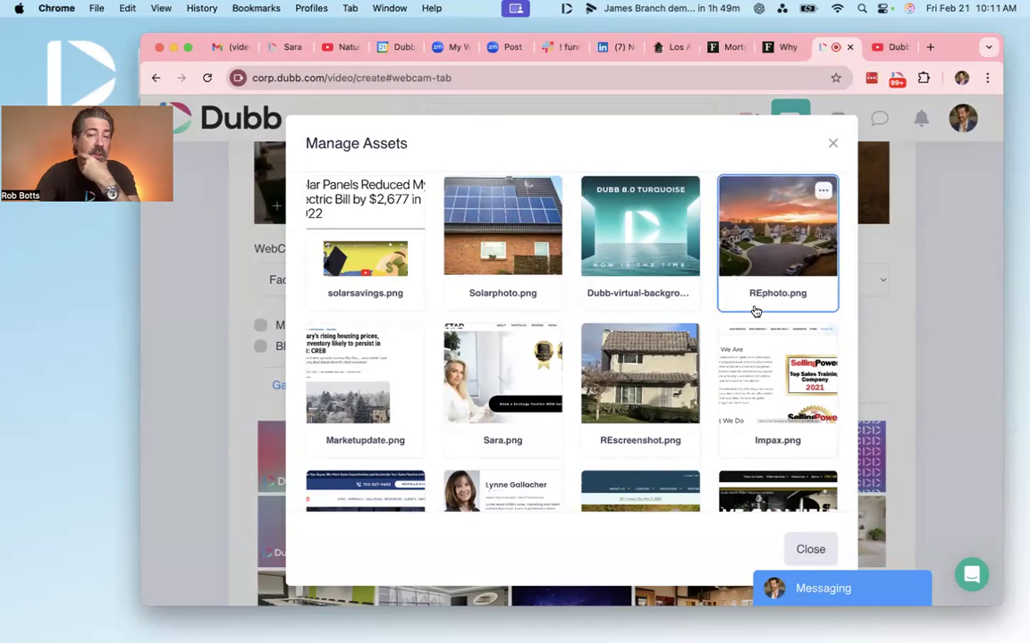
{"action": "left_click", "coordinate": [745, 549]}
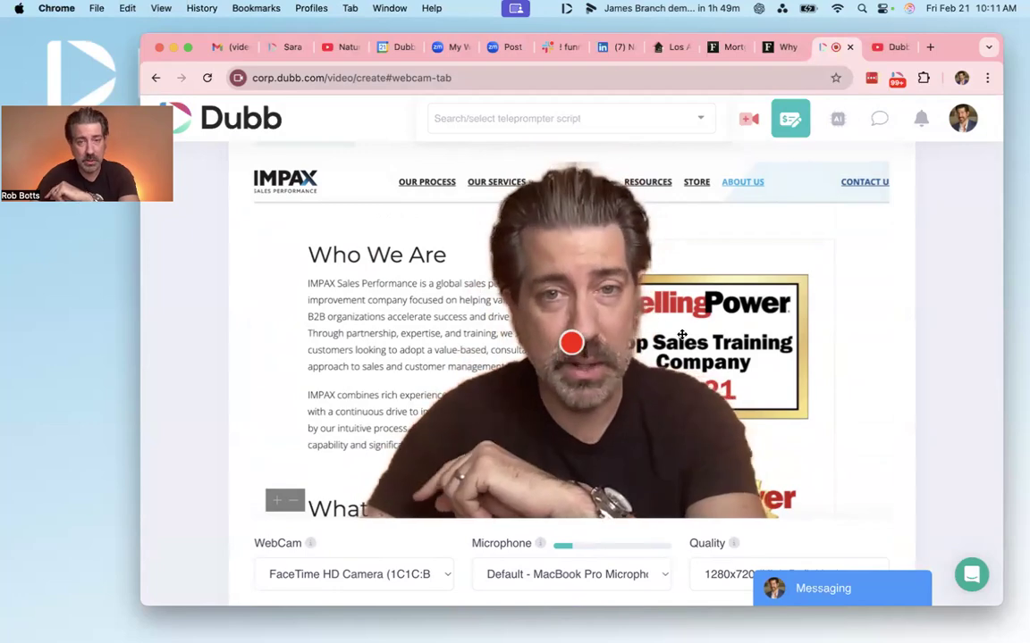
Change the virtual background to the house photo REscreenshot.png from the photo library.
{"action": "scroll", "coordinate": [380, 414], "scroll_direction": "down", "scroll_amount": 5}
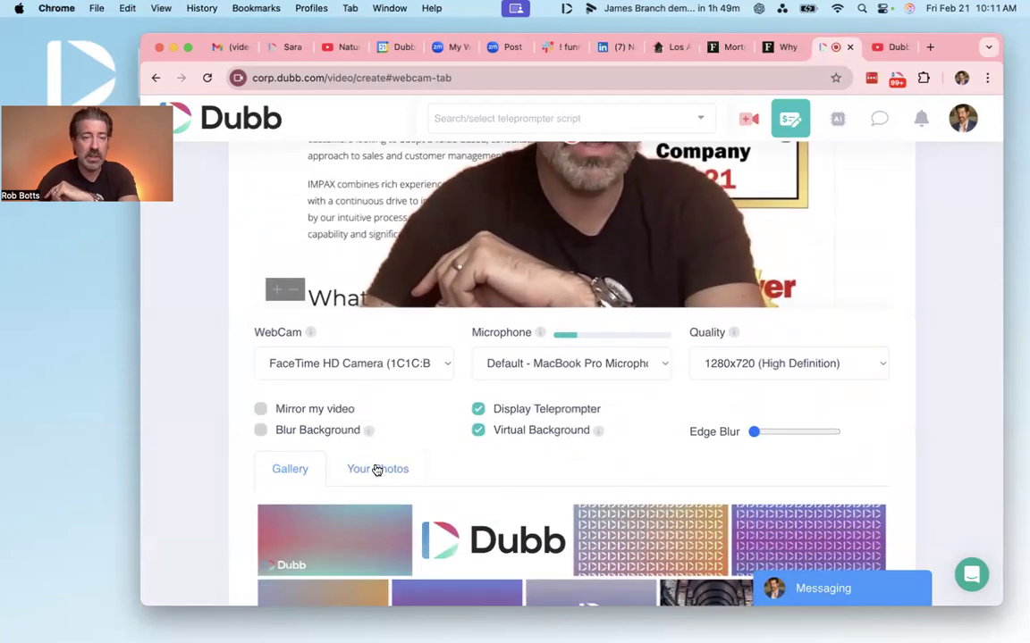
{"action": "left_click", "coordinate": [377, 470]}
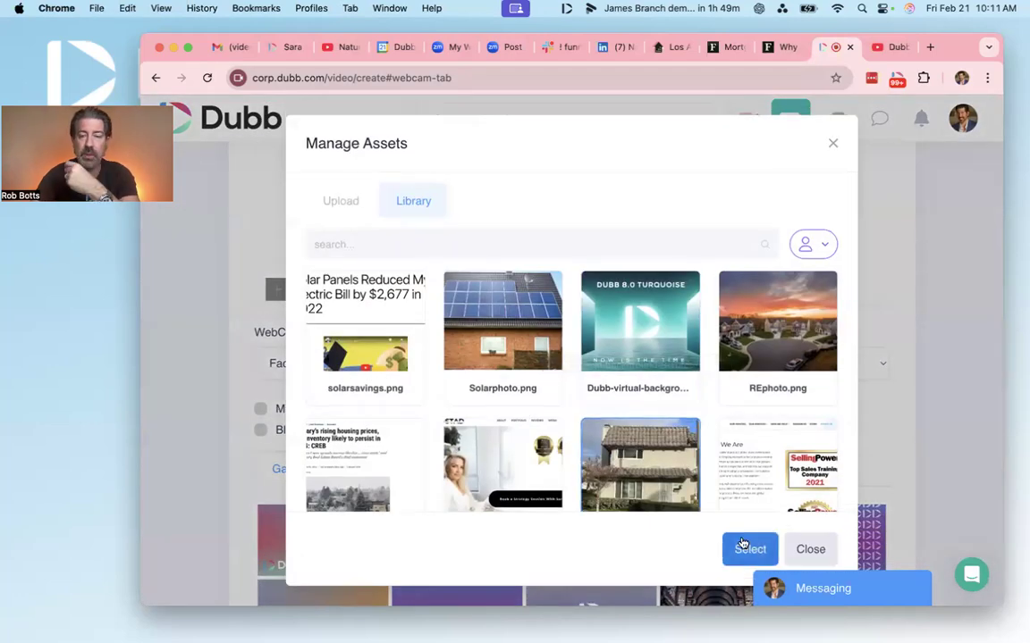
{"action": "left_click", "coordinate": [749, 548]}
{"action": "scroll", "coordinate": [696, 455], "scroll_direction": "up", "scroll_amount": 4}
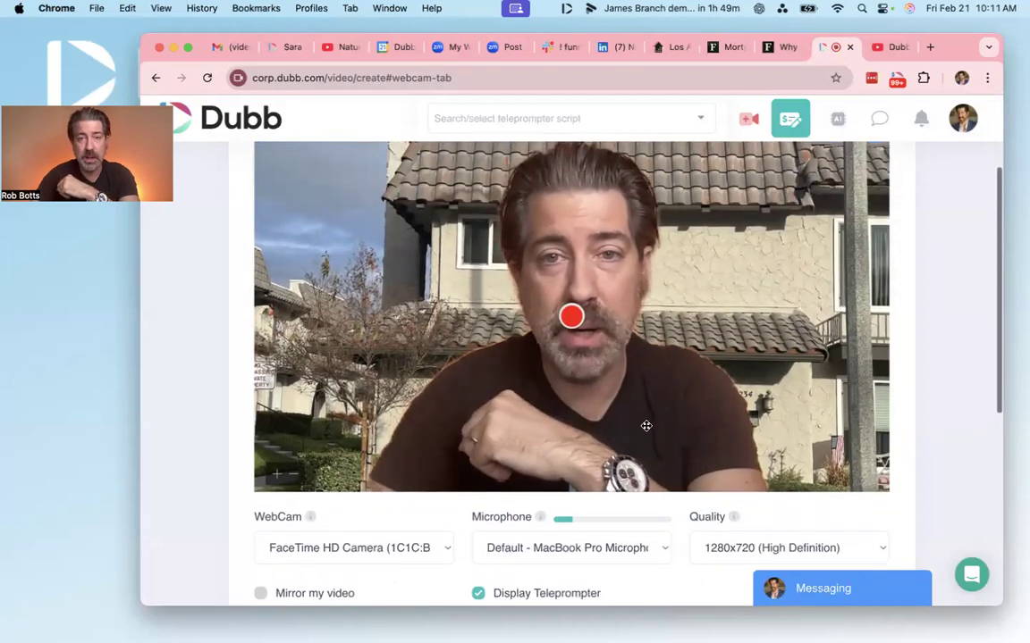
Preview Marketupdate.png from the photo library as the virtual background and turn the Virtual Background option off.
{"action": "scroll", "coordinate": [645, 428], "scroll_direction": "down", "scroll_amount": 9}
{"action": "left_click", "coordinate": [378, 272]}
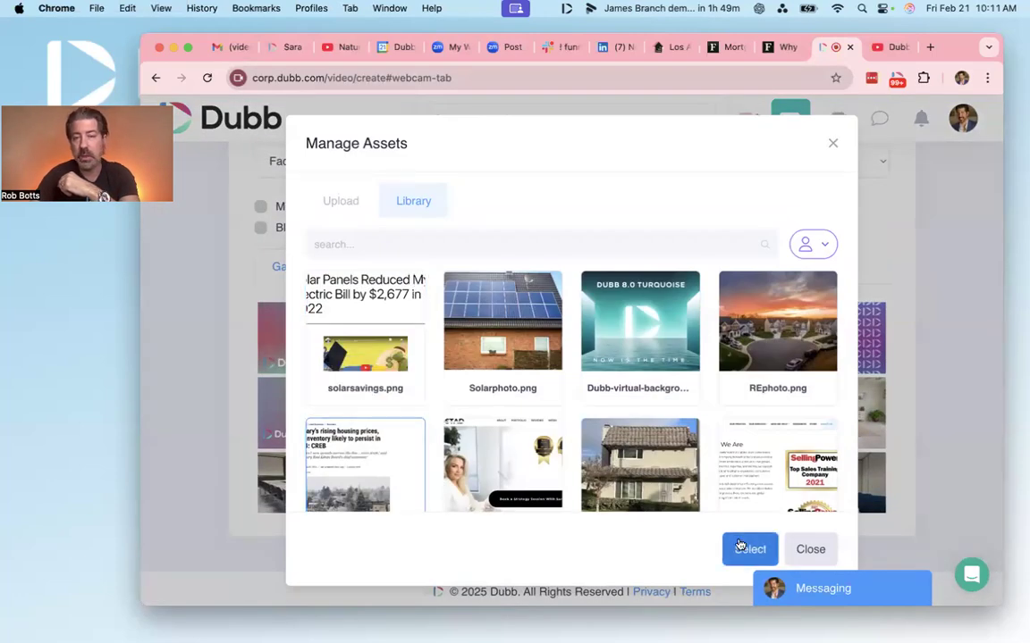
{"action": "left_click", "coordinate": [740, 546]}
{"action": "scroll", "coordinate": [689, 473], "scroll_direction": "up", "scroll_amount": 8}
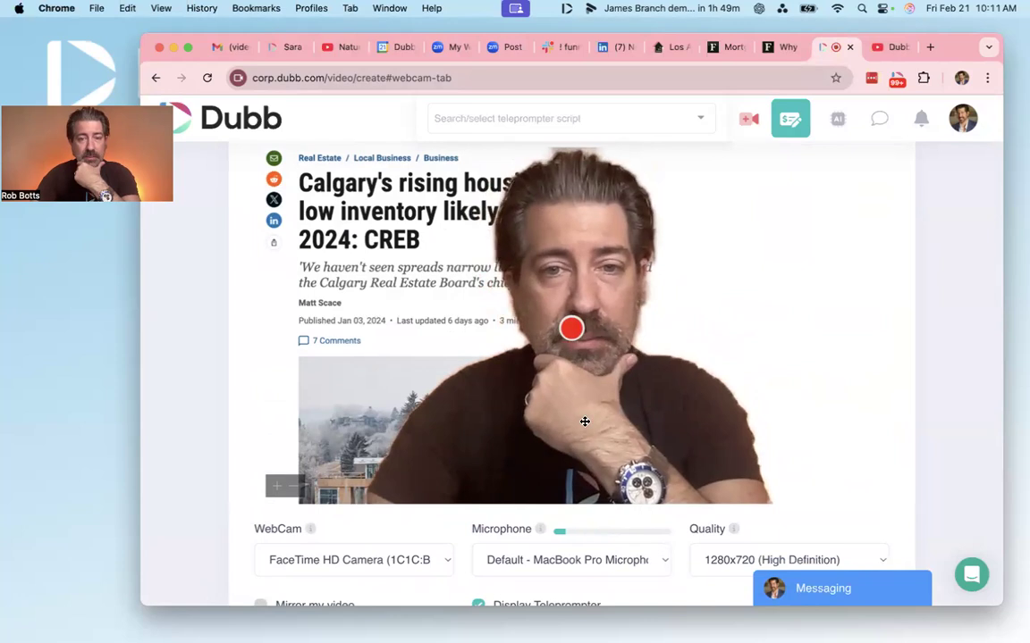
{"action": "scroll", "coordinate": [585, 420], "scroll_direction": "down", "scroll_amount": 3}
{"action": "left_click", "coordinate": [479, 531]}
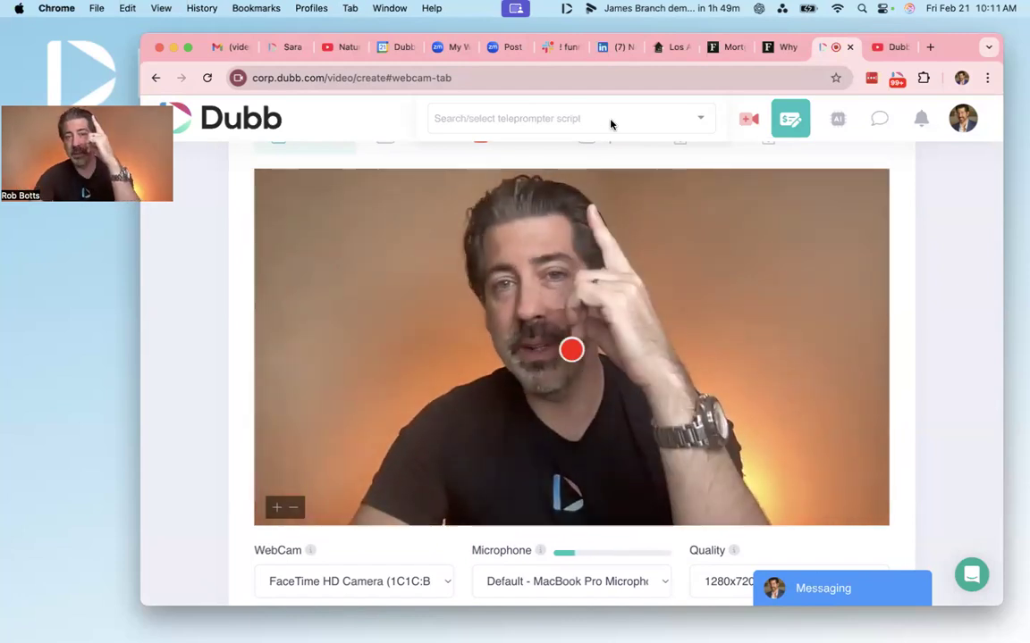
Open the form for creating a new teleprompter script, look over its fields, and close it without entering anything.
{"action": "left_click", "coordinate": [588, 116]}
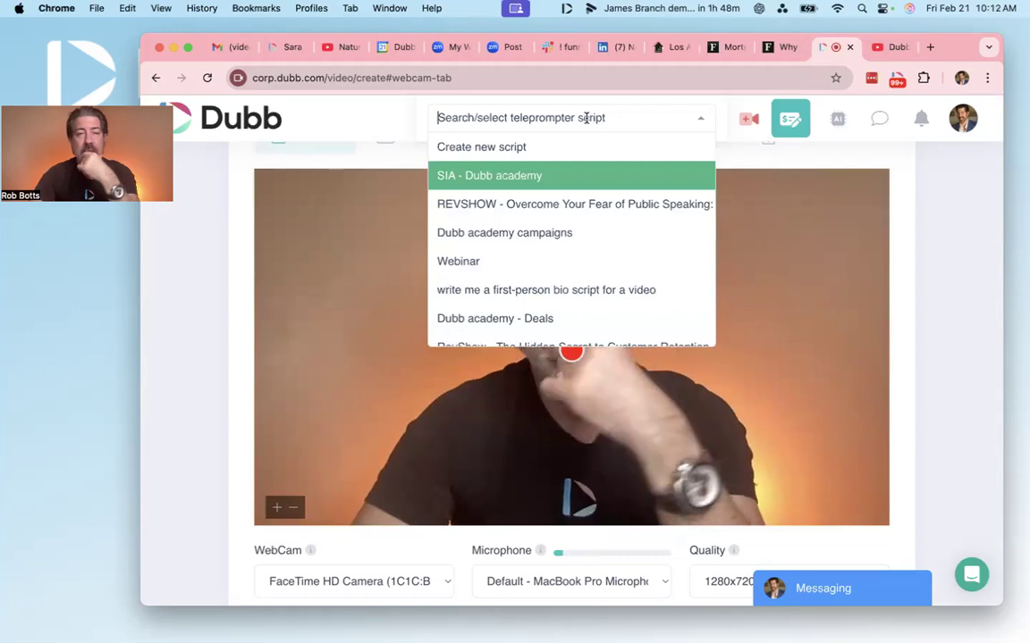
{"action": "left_click", "coordinate": [506, 149]}
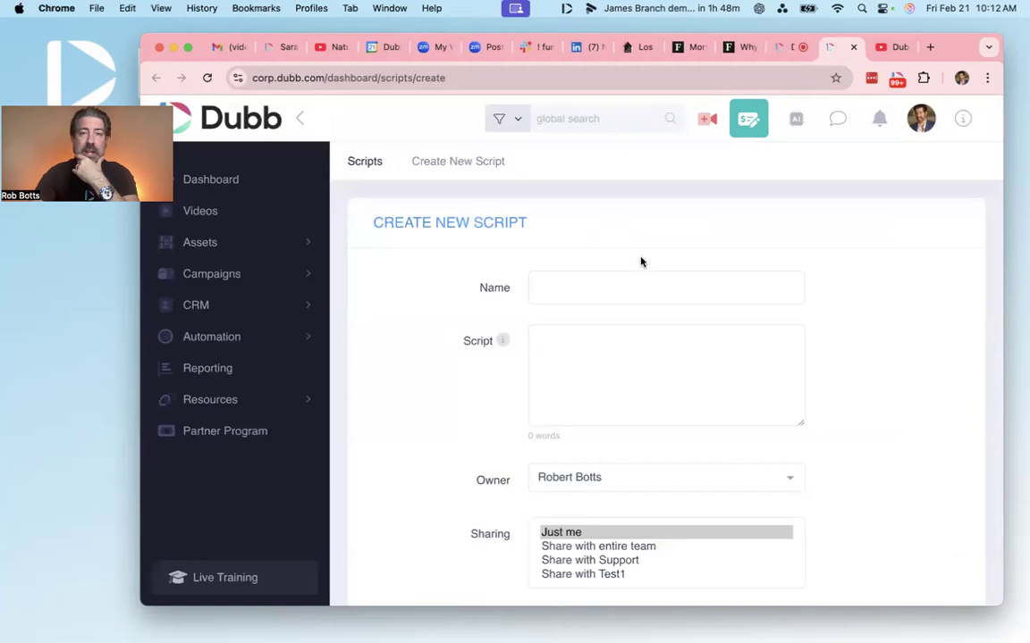
{"action": "scroll", "coordinate": [692, 322], "scroll_direction": "down", "scroll_amount": 3}
{"action": "scroll", "coordinate": [679, 286], "scroll_direction": "up", "scroll_amount": 3}
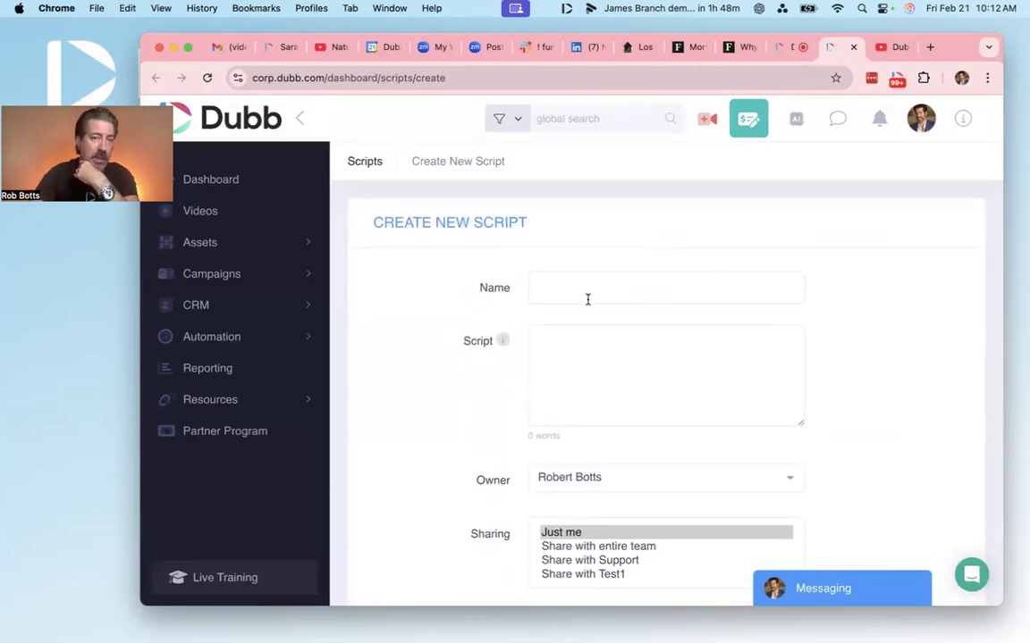
{"action": "scroll", "coordinate": [639, 315], "scroll_direction": "down", "scroll_amount": 1}
{"action": "scroll", "coordinate": [639, 314], "scroll_direction": "up", "scroll_amount": 1}
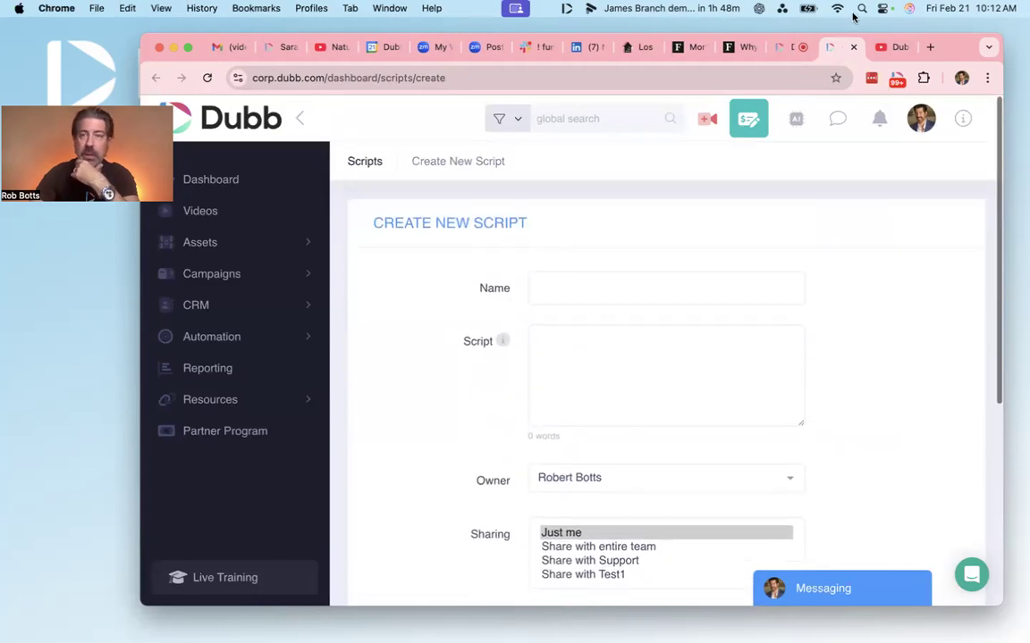
{"action": "left_click", "coordinate": [853, 48]}
Search the existing teleprompter scripts for the presenter's TEST script and load it over the webcam preview.
{"action": "left_click", "coordinate": [644, 117]}
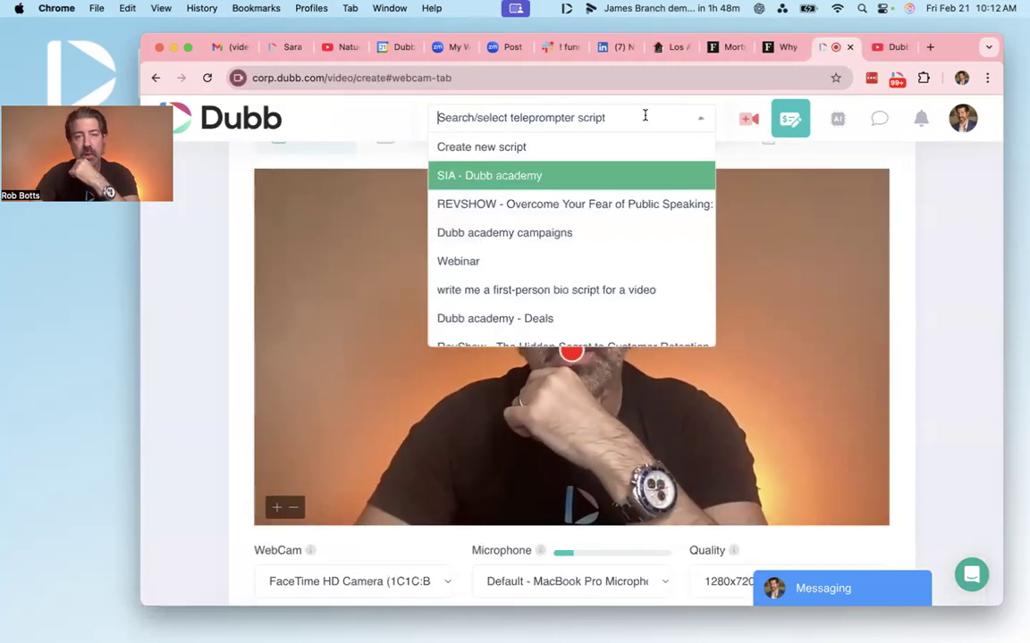
{"action": "scroll", "coordinate": [606, 280], "scroll_direction": "down", "scroll_amount": 3}
{"action": "scroll", "coordinate": [605, 280], "scroll_direction": "up", "scroll_amount": 2}
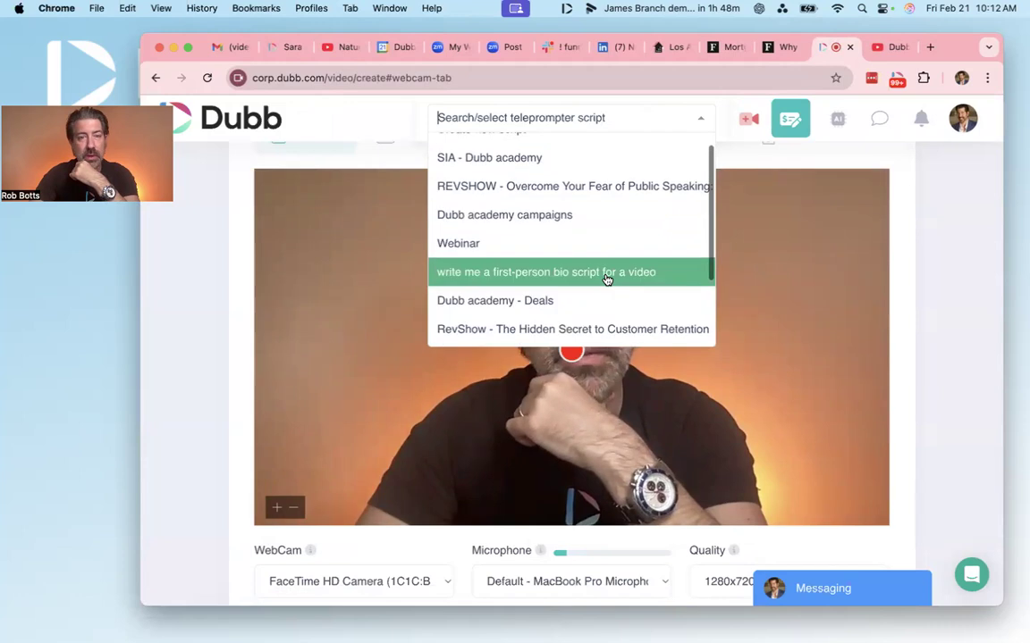
{"action": "scroll", "coordinate": [606, 280], "scroll_direction": "down", "scroll_amount": 1}
{"action": "scroll", "coordinate": [606, 280], "scroll_direction": "up", "scroll_amount": 1}
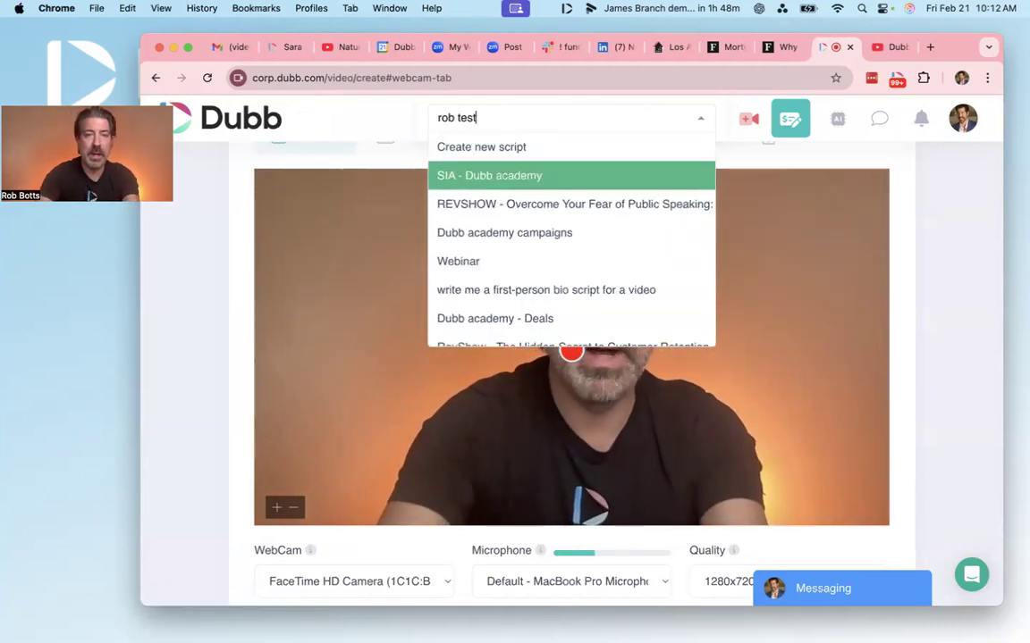
{"action": "type", "text": "rob test"}
{"action": "left_click", "coordinate": [523, 205]}
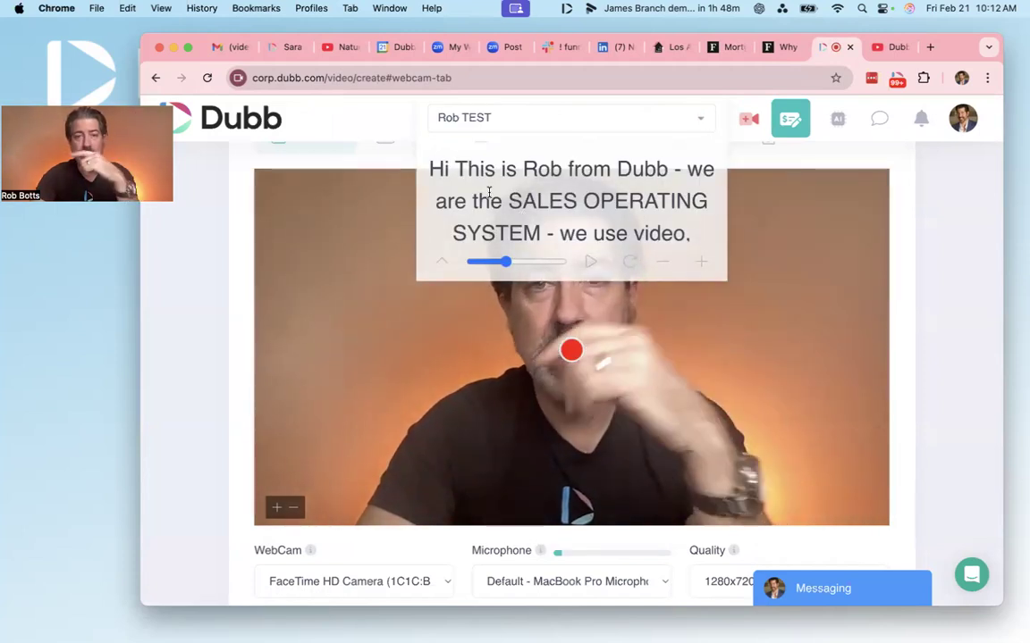
Preview the teleprompter's scrolling by playing and pausing the script, and try its text zoom out and in.
{"action": "mouse_move", "coordinate": [505, 262]}
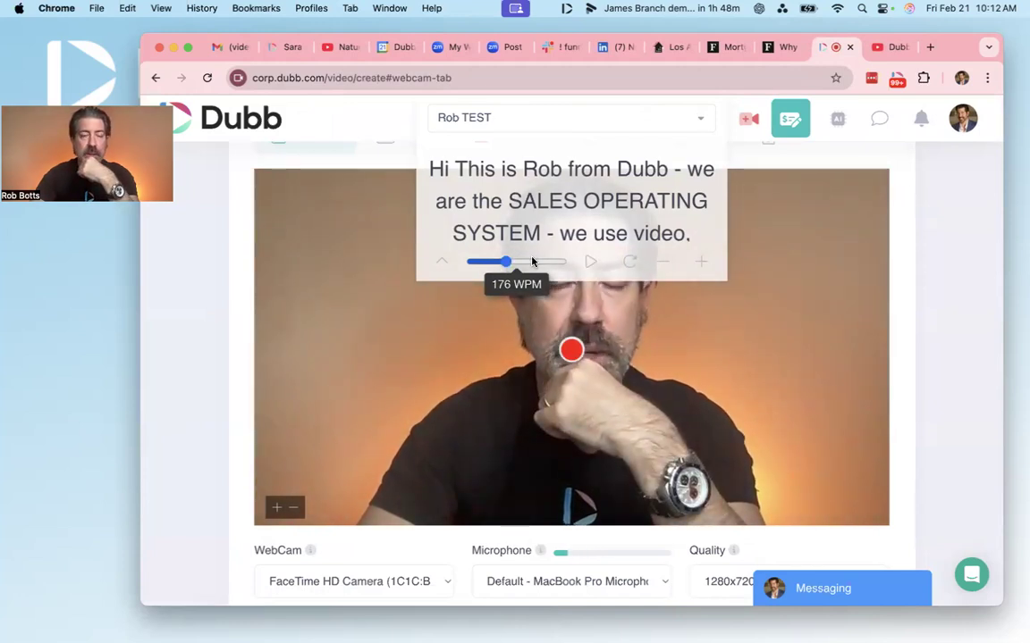
{"action": "left_click", "coordinate": [589, 262]}
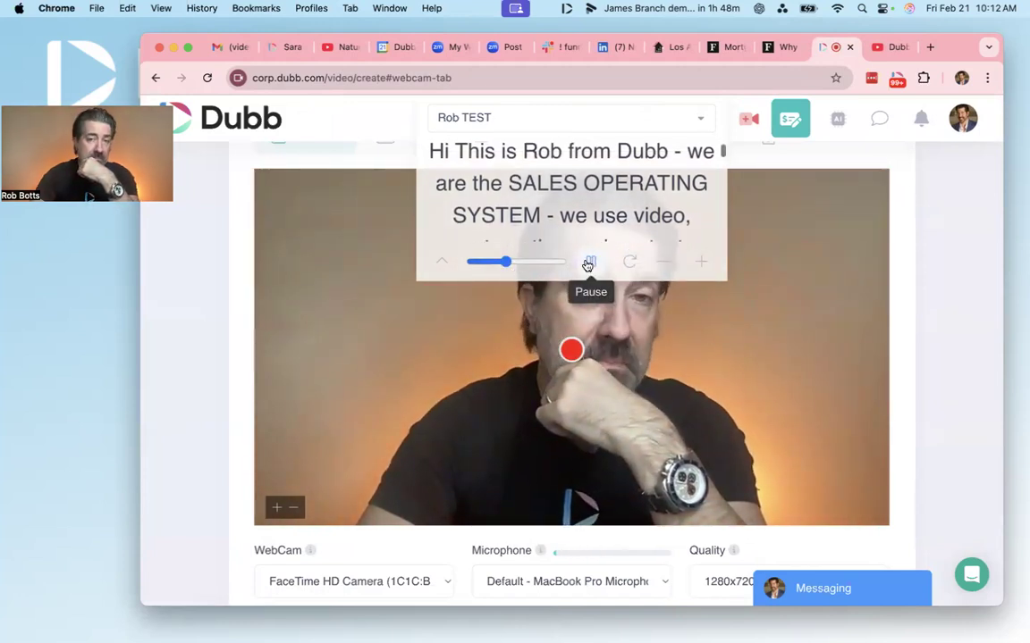
{"action": "left_click", "coordinate": [589, 262]}
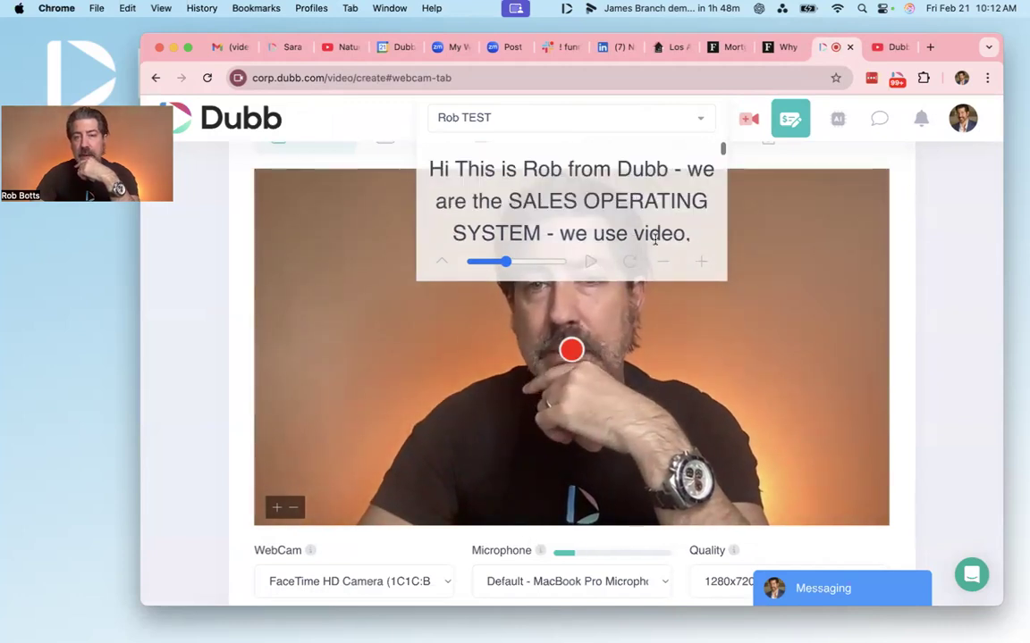
{"action": "left_click", "coordinate": [661, 264]}
{"action": "left_click", "coordinate": [697, 265]}
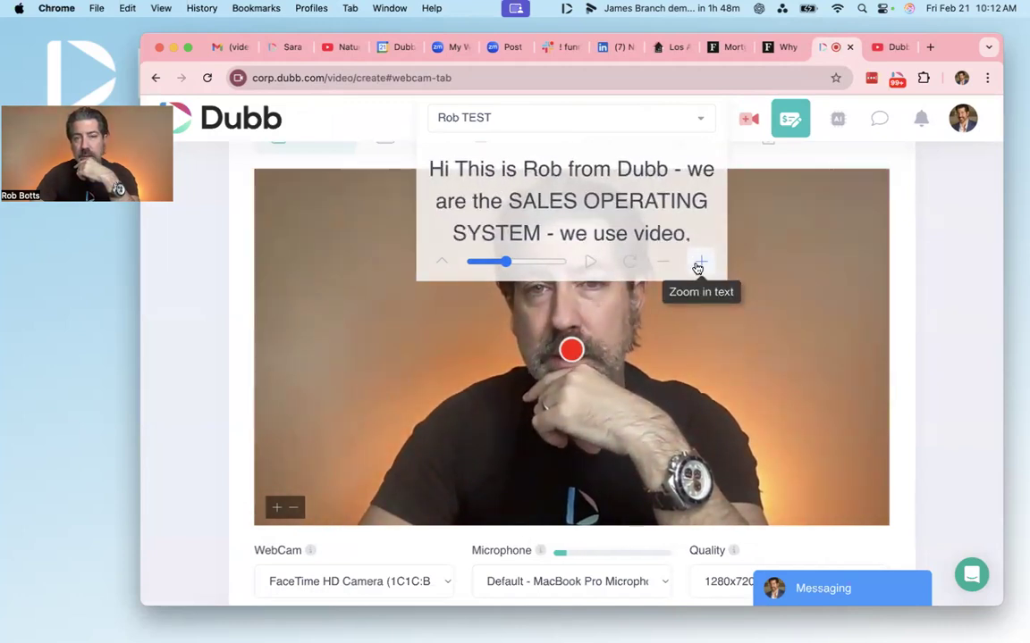
{"action": "left_click", "coordinate": [697, 266]}
Record a webcam video with the teleprompter, pausing and resuming it, declining the cancel confirmation, and pausing it again.
{"action": "left_click", "coordinate": [571, 349]}
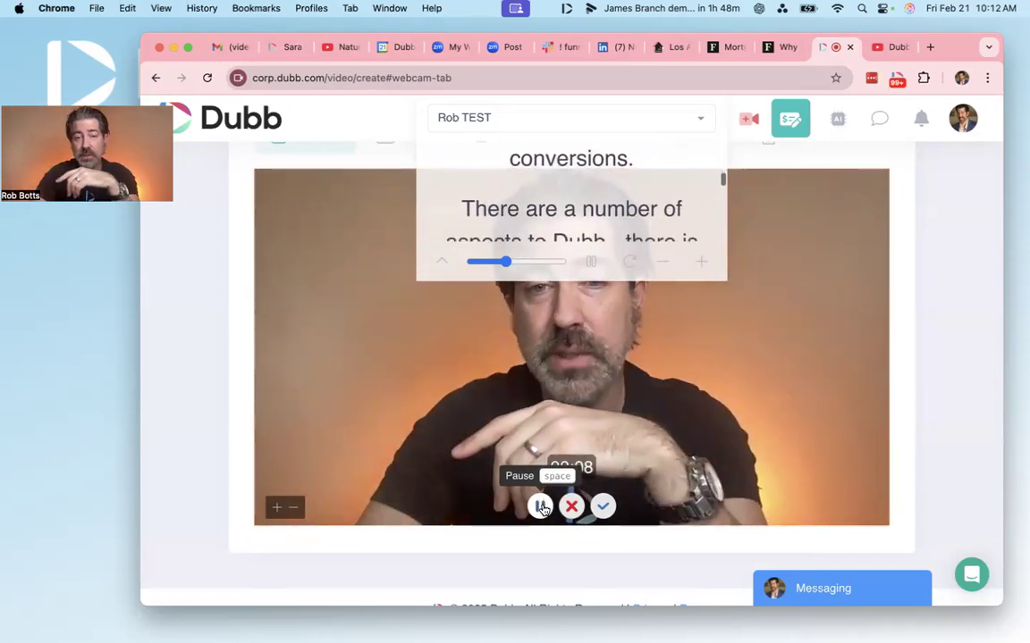
{"action": "left_click", "coordinate": [541, 506]}
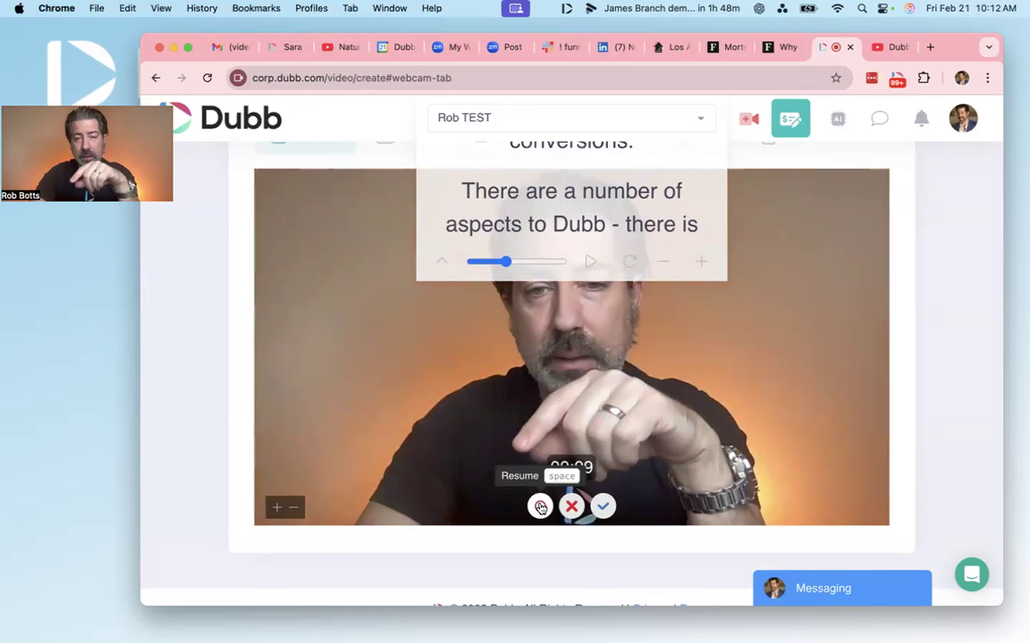
{"action": "left_click", "coordinate": [541, 506]}
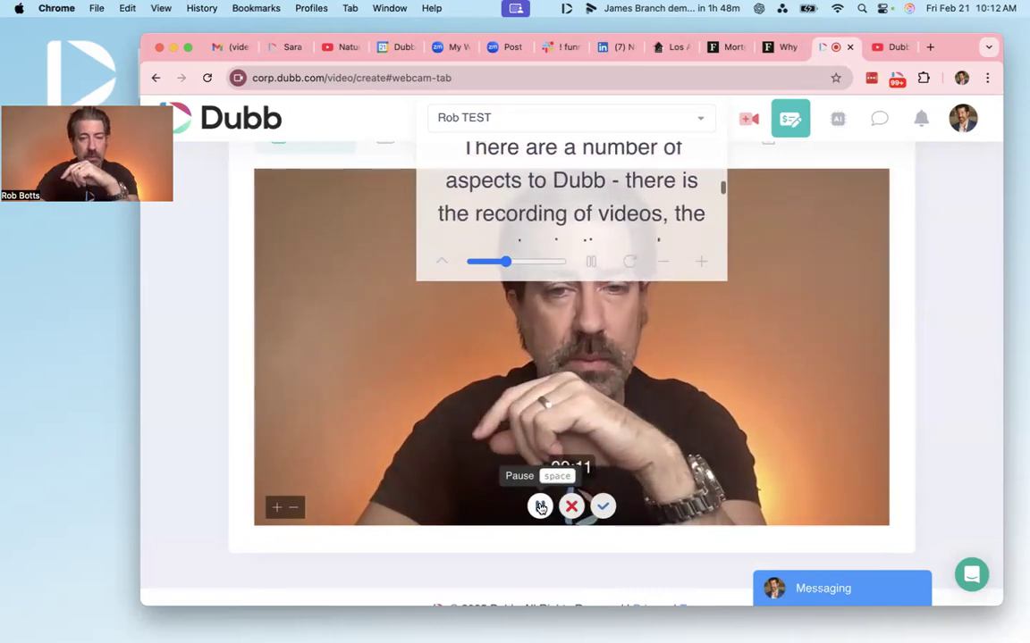
{"action": "left_click", "coordinate": [541, 507]}
{"action": "left_click", "coordinate": [570, 506]}
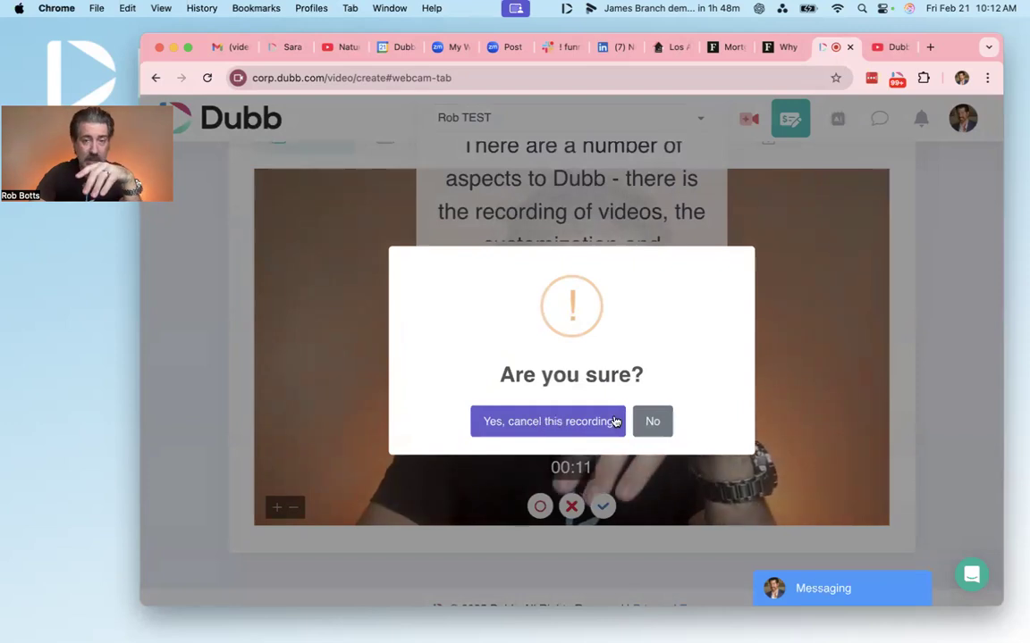
{"action": "left_click", "coordinate": [649, 420]}
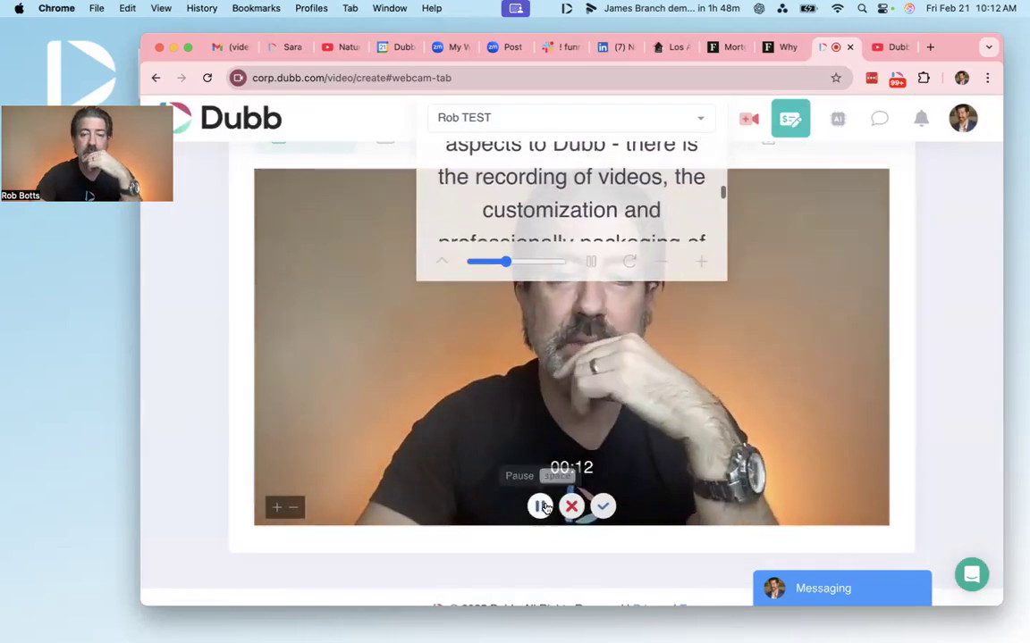
{"action": "left_click", "coordinate": [538, 507]}
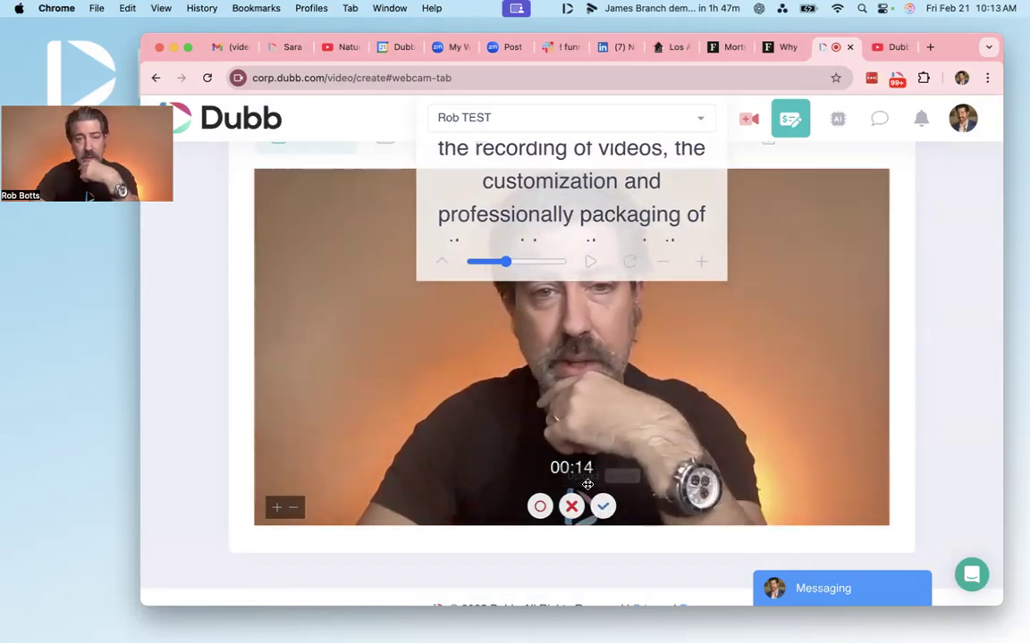
Close the teleprompter script and discard the paused webcam recording.
{"action": "left_click", "coordinate": [441, 268]}
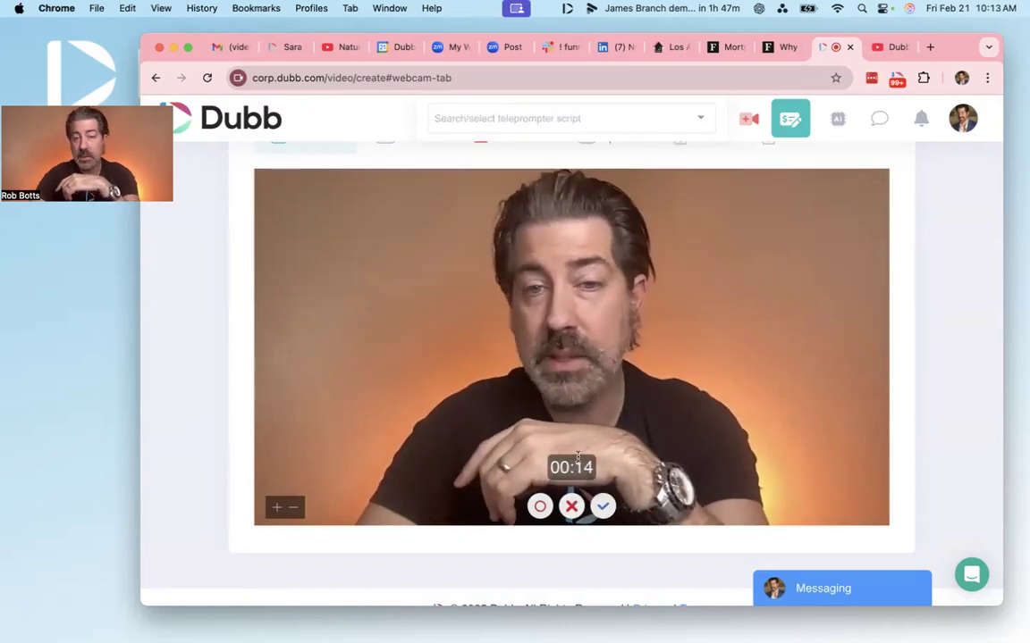
{"action": "left_click", "coordinate": [572, 506]}
{"action": "left_click", "coordinate": [576, 427]}
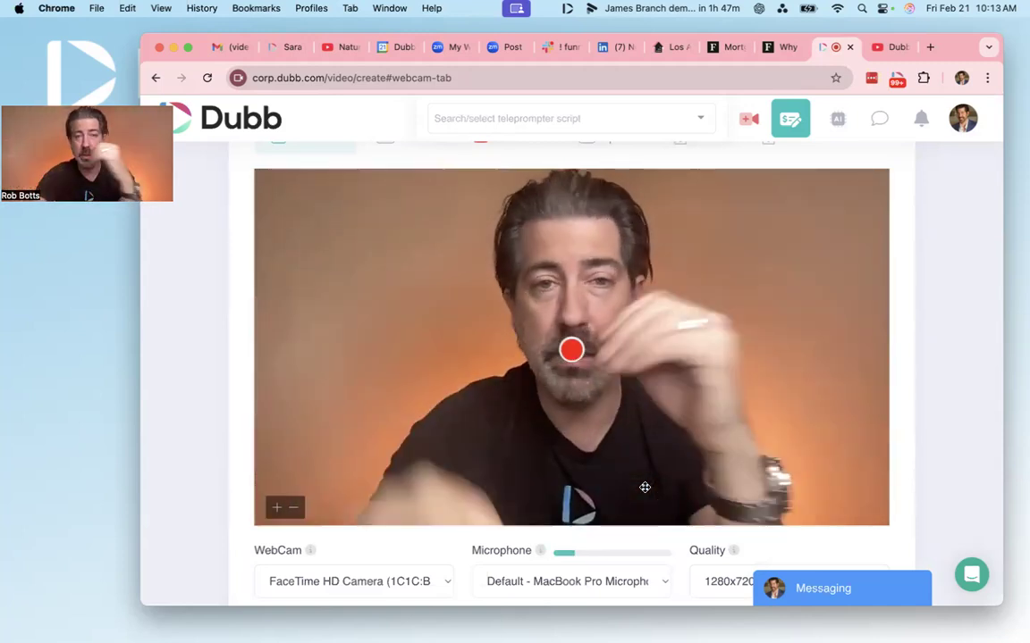
Return to the Dubb dashboard and look through the open Los Angeles housing, mortgage rates forecast and Forbes coaching articles.
{"action": "left_click", "coordinate": [228, 118]}
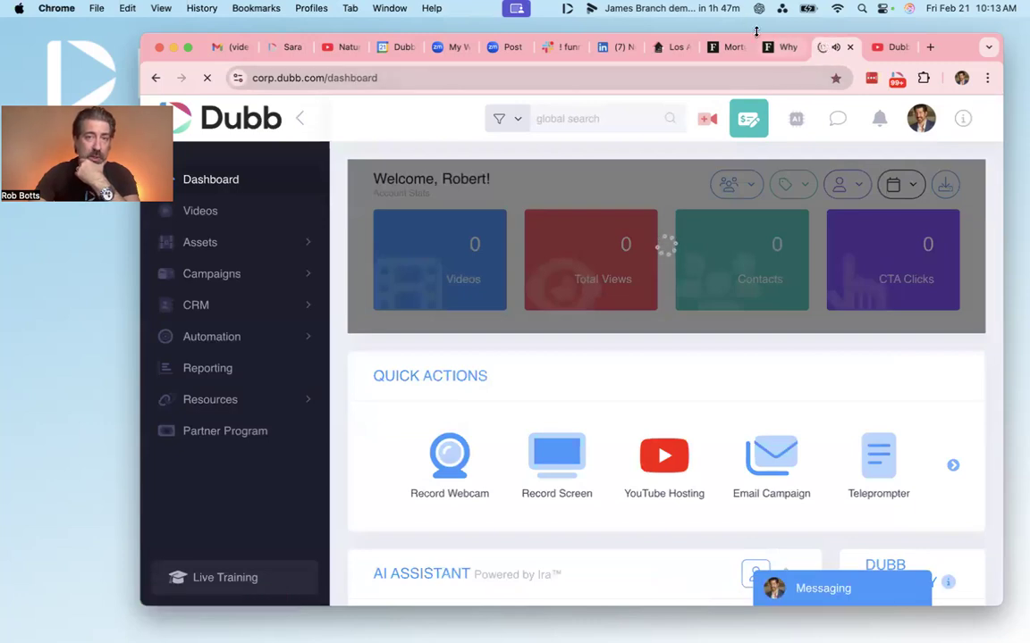
{"action": "left_click", "coordinate": [675, 47]}
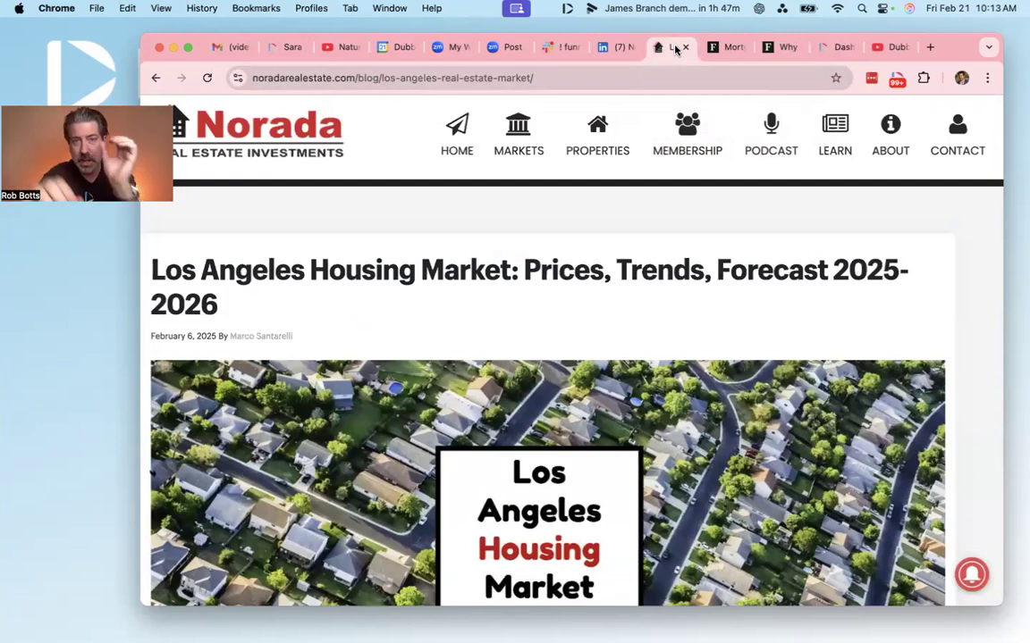
{"action": "left_click", "coordinate": [719, 46]}
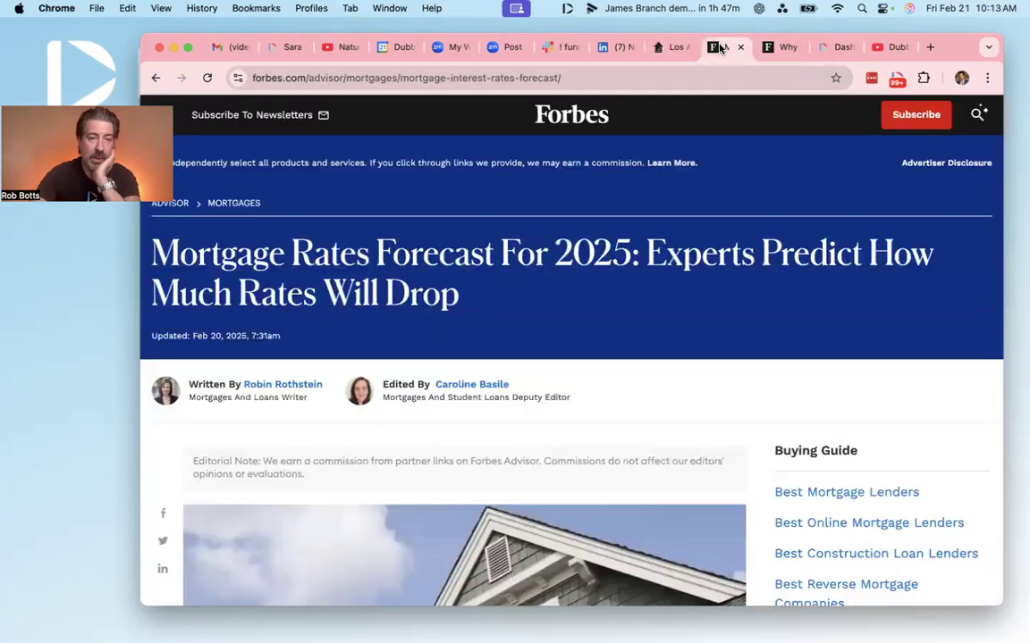
{"action": "left_click", "coordinate": [771, 47]}
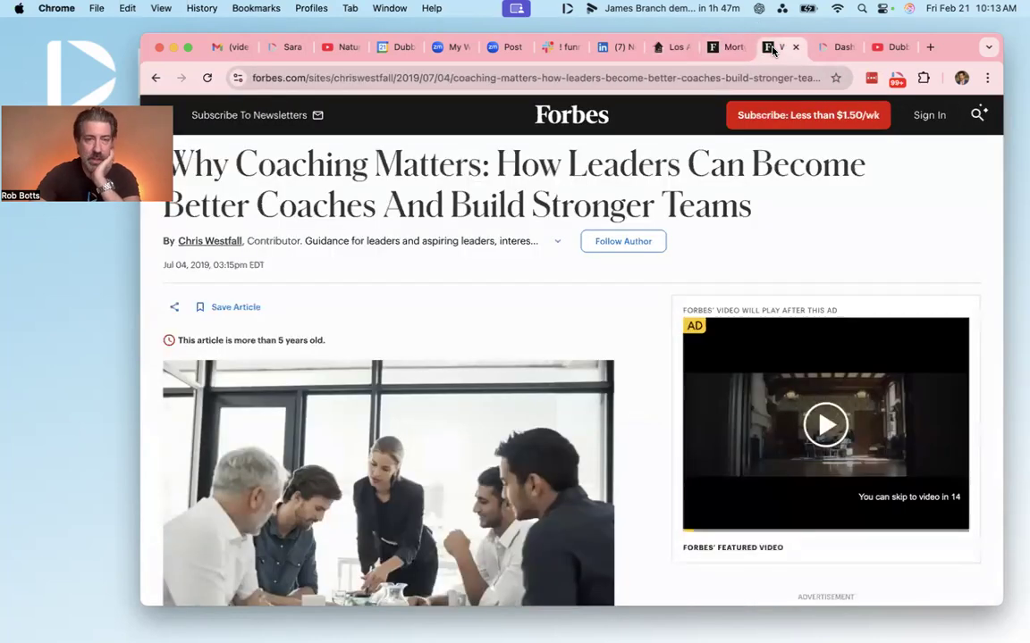
Switch to LinkedIn and open the Dubb CEO's profile from the recent searches.
{"action": "left_click", "coordinate": [624, 46]}
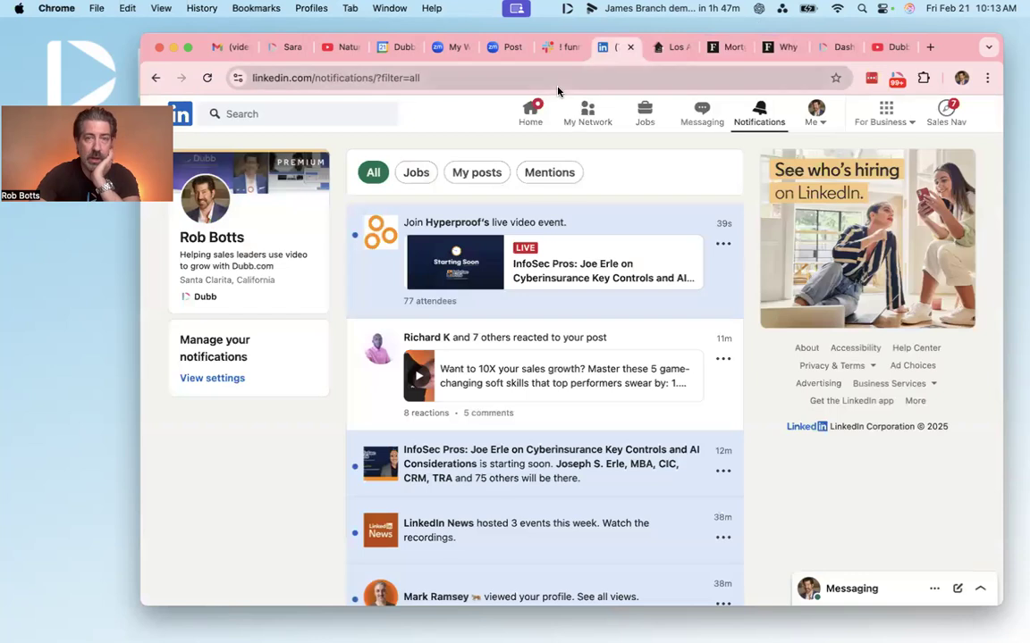
{"action": "left_click", "coordinate": [346, 114]}
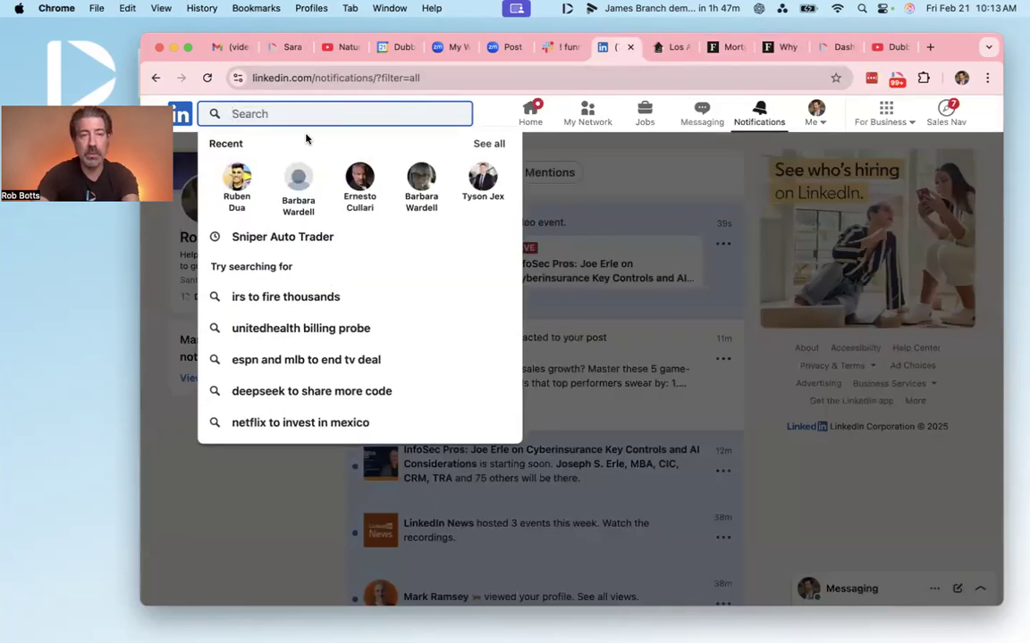
{"action": "left_click", "coordinate": [234, 183]}
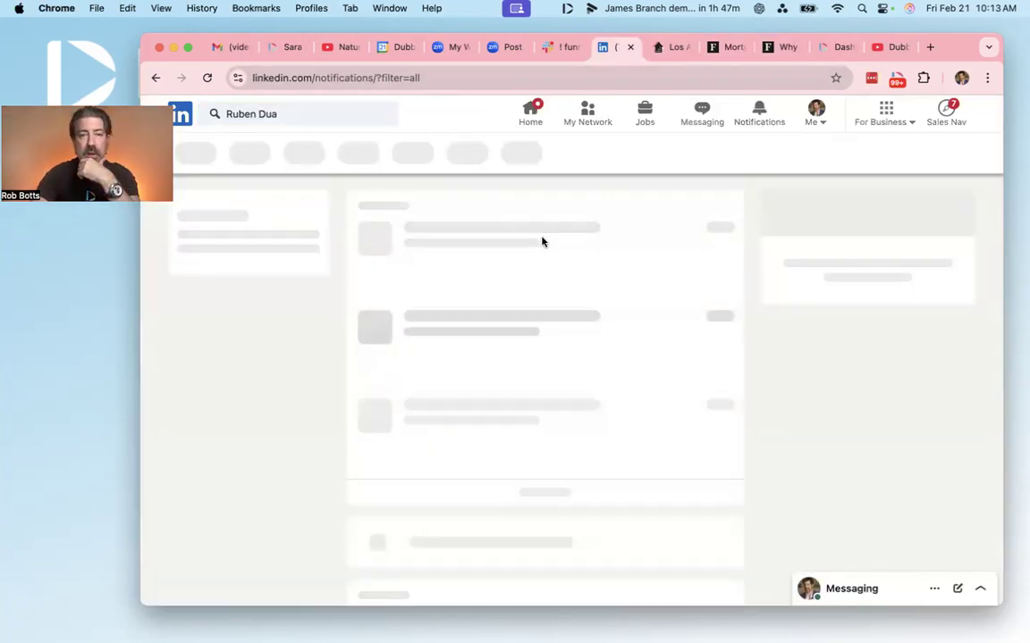
{"action": "left_click", "coordinate": [416, 240]}
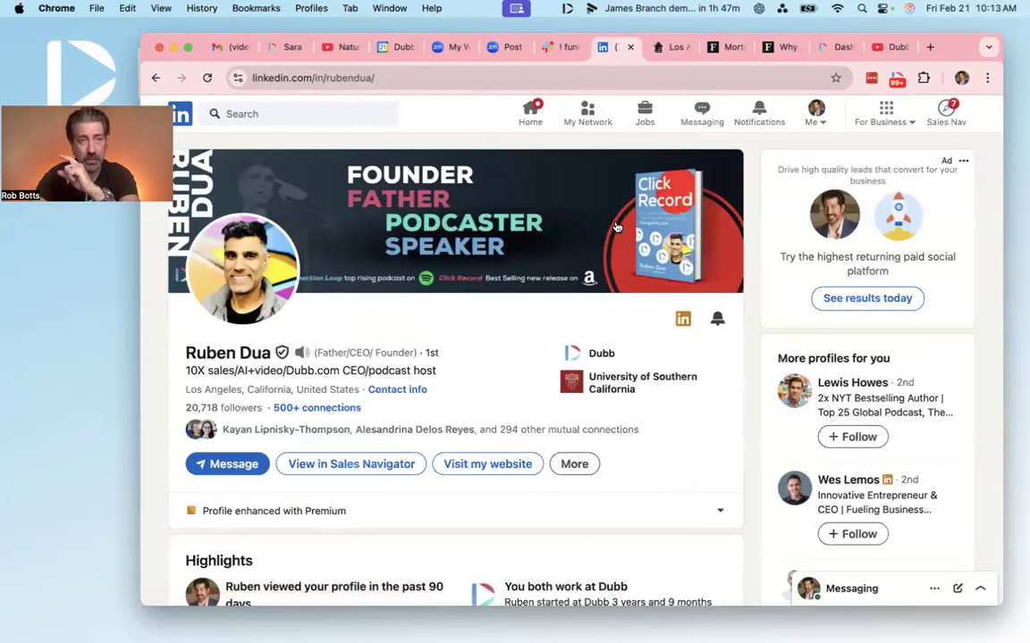
Start a Tab recording of the Forbes "Why Coaching Matters" article with the Dubb extension, and move the annotation tools to the article's opposite edge.
{"action": "left_click", "coordinate": [772, 49]}
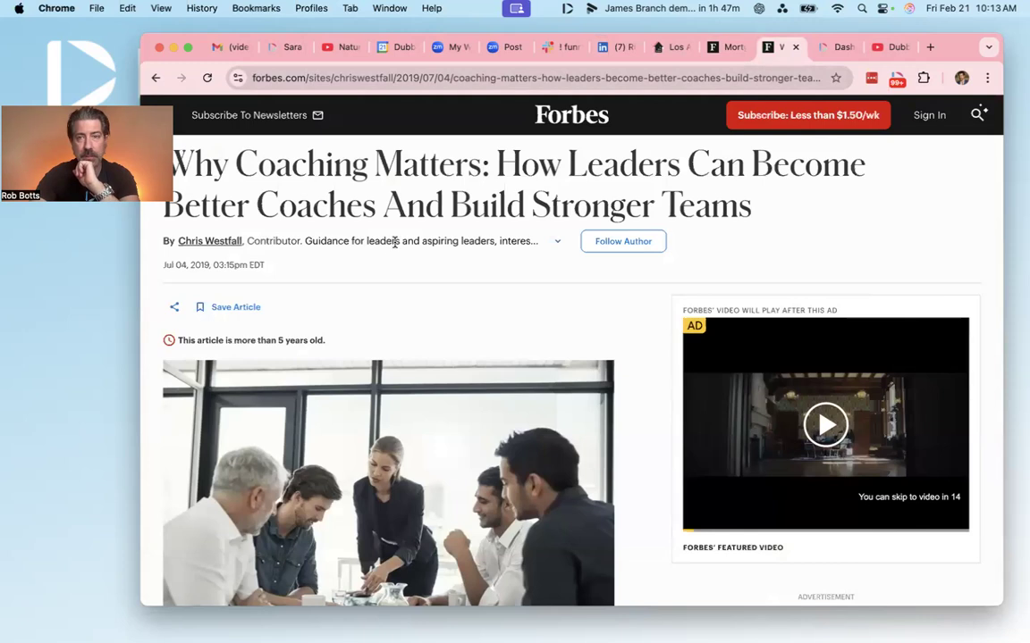
{"action": "left_click", "coordinate": [896, 78]}
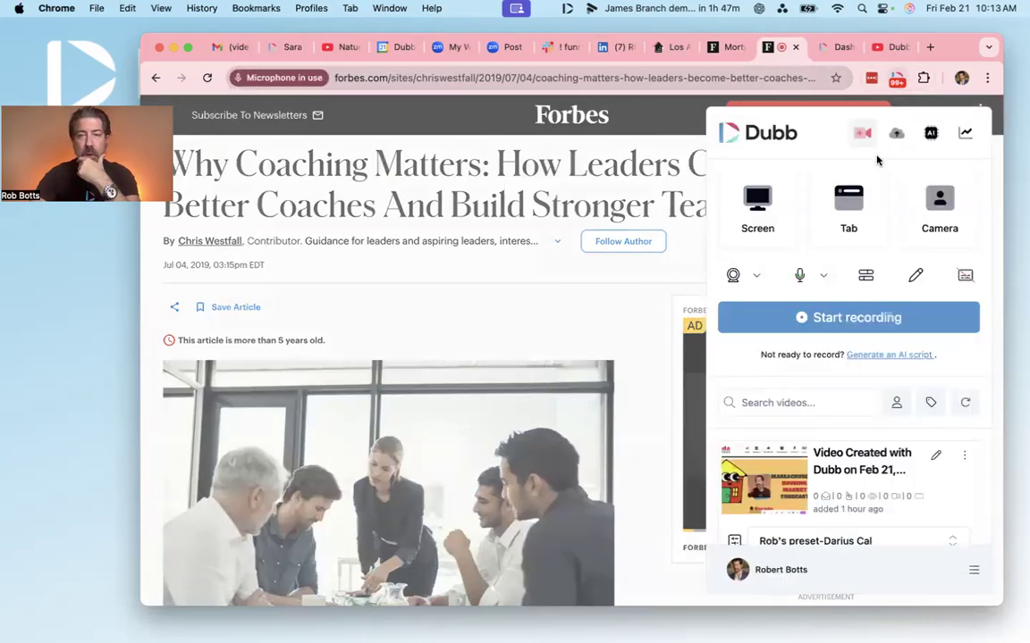
{"action": "left_click", "coordinate": [850, 212]}
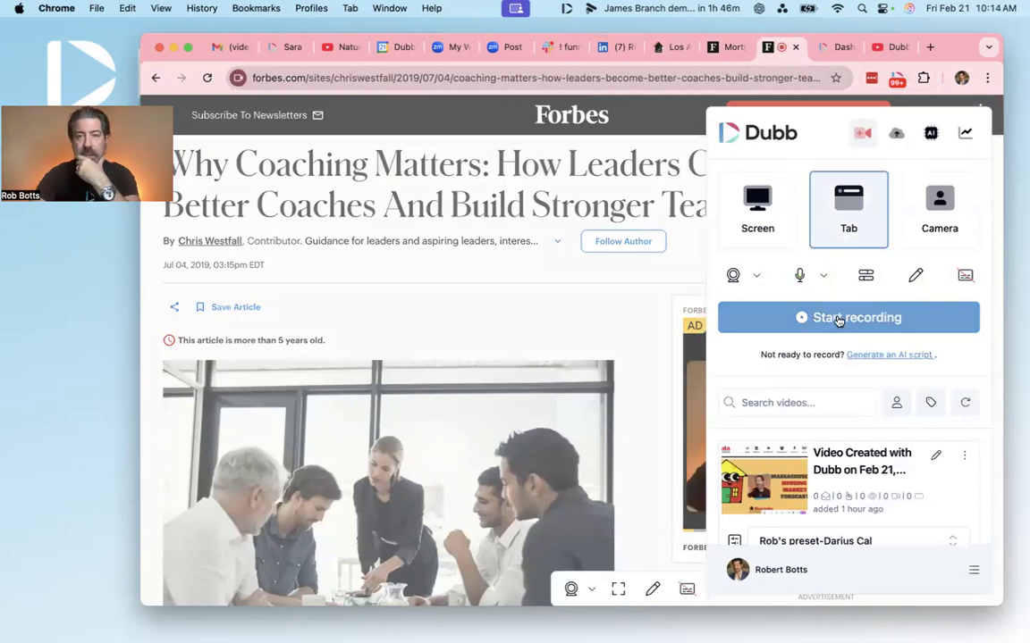
{"action": "left_click", "coordinate": [838, 319]}
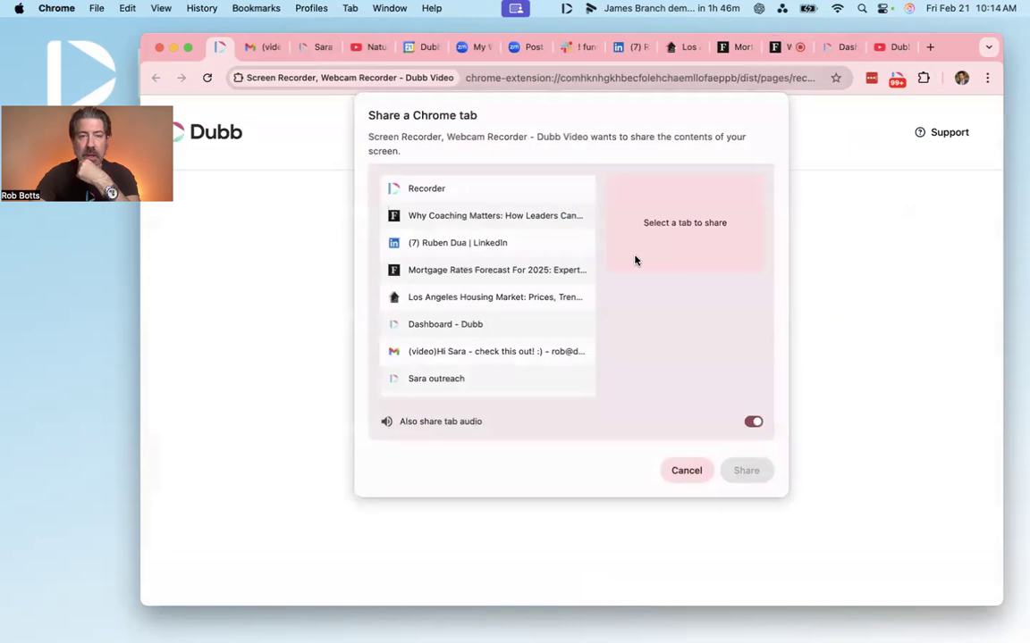
{"action": "left_click", "coordinate": [534, 223]}
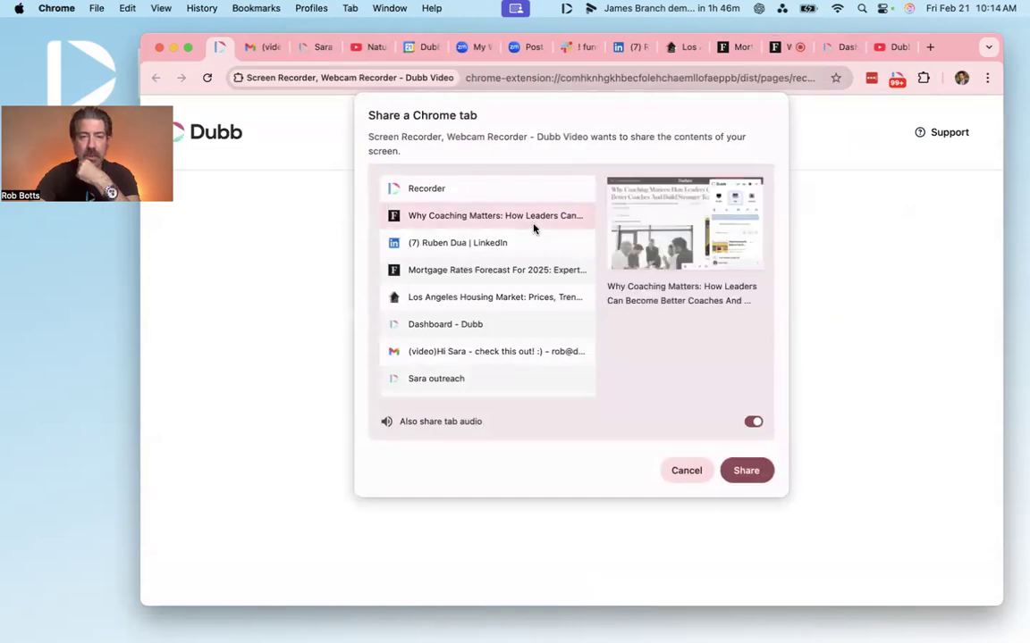
{"action": "left_click", "coordinate": [747, 470]}
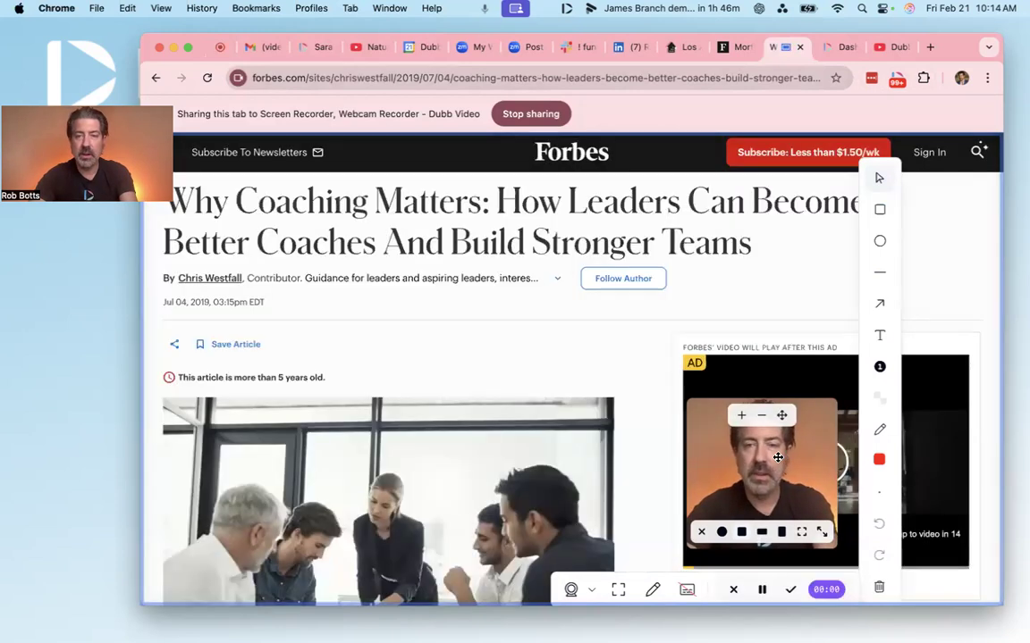
{"action": "mouse_move", "coordinate": [896, 219]}
{"action": "left_mouse_down"}
{"action": "mouse_move", "coordinate": [503, 239]}
{"action": "mouse_move", "coordinate": [223, 197]}
{"action": "mouse_move", "coordinate": [184, 247]}
{"action": "mouse_move", "coordinate": [214, 259]}
{"action": "mouse_move", "coordinate": [197, 217]}
{"action": "mouse_move", "coordinate": [177, 215]}
{"action": "left_mouse_up"}
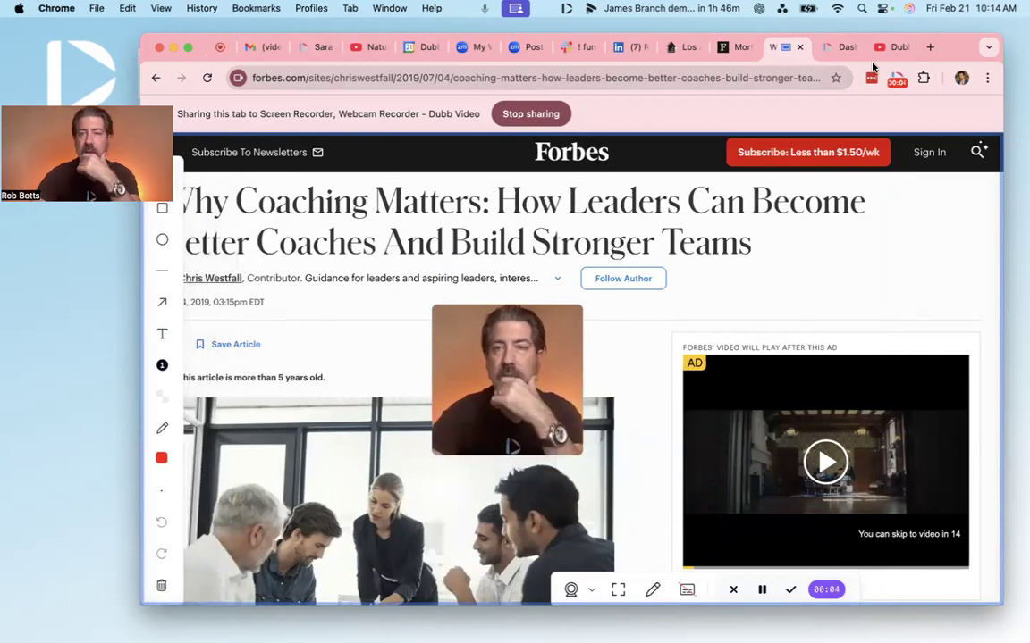
Cancel the Forbes tab recording, confirm the cancellation, and reopen the Dubb recorder on the article.
{"action": "left_click", "coordinate": [732, 590]}
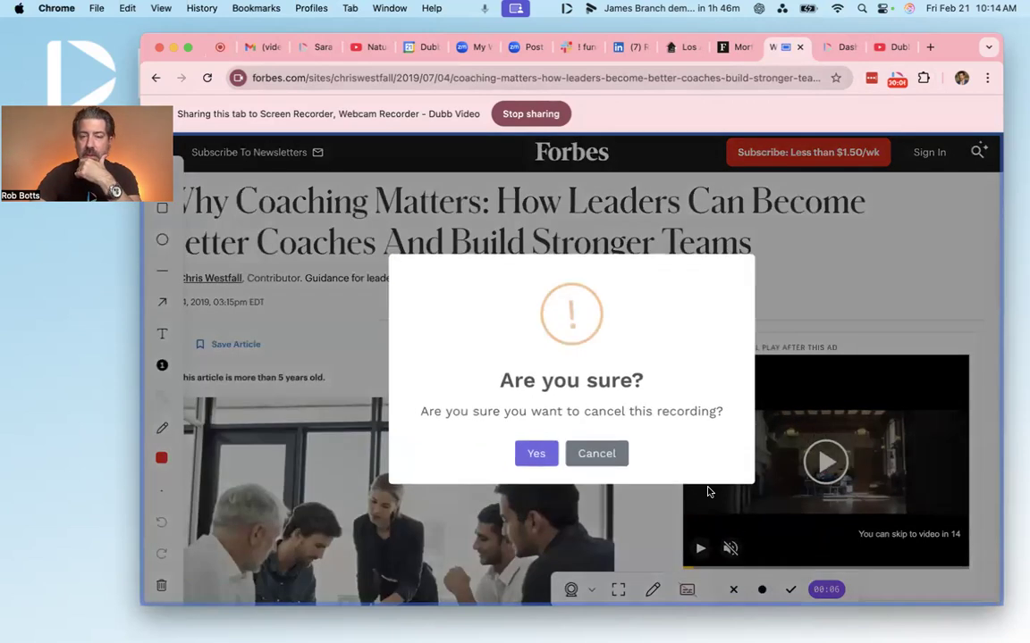
{"action": "left_click", "coordinate": [538, 455]}
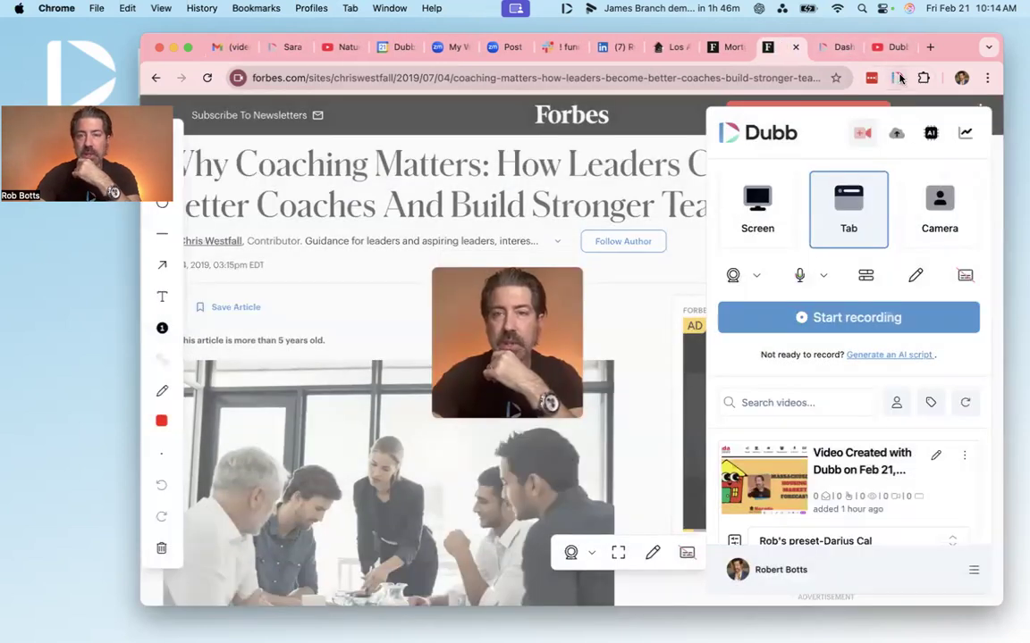
{"action": "left_click", "coordinate": [898, 79]}
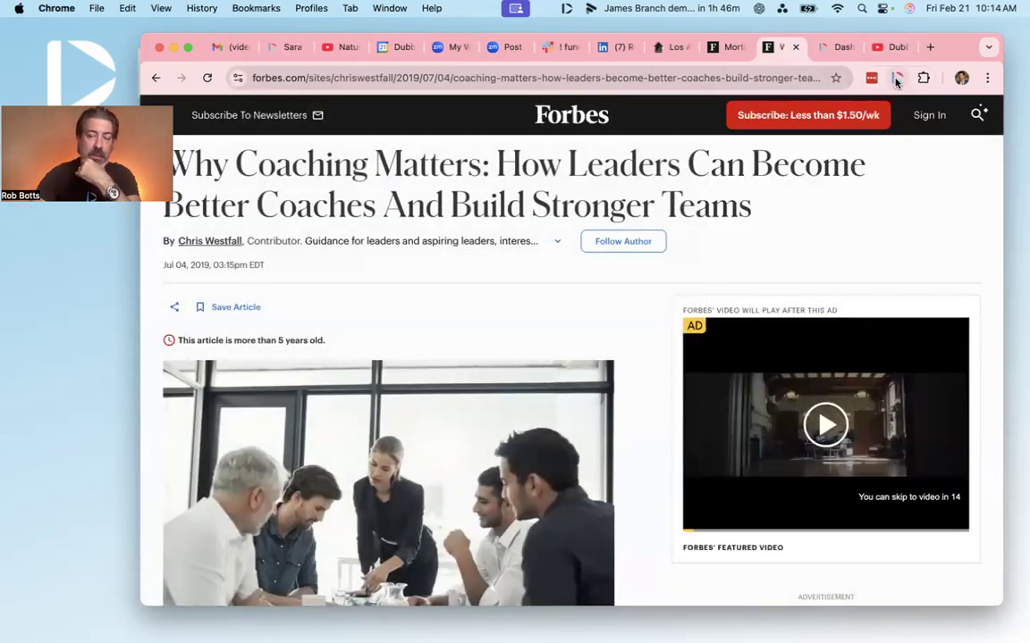
{"action": "left_click", "coordinate": [898, 79]}
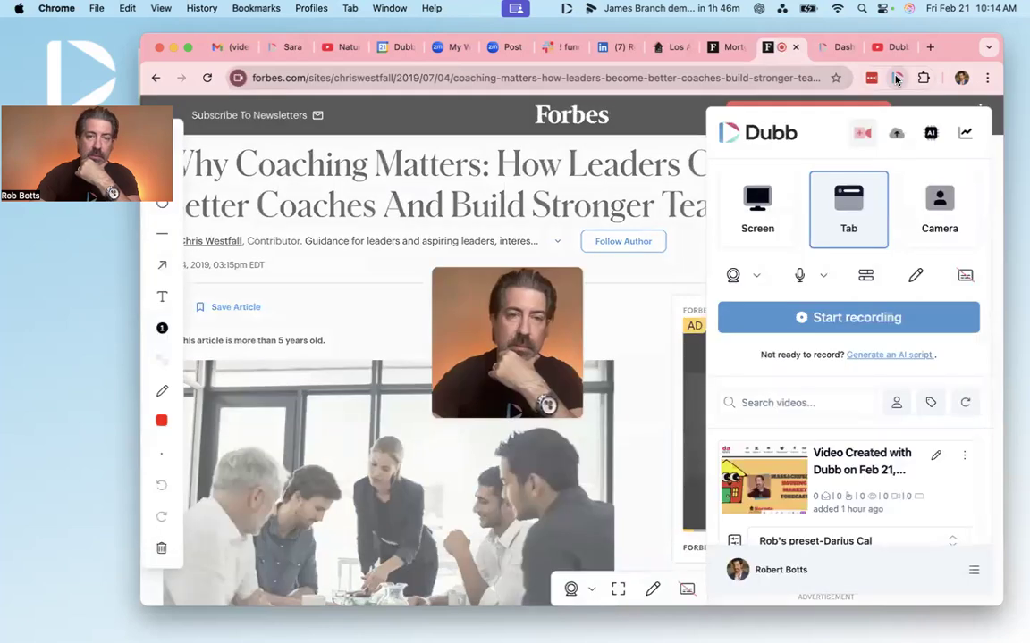
Move the webcam bubble up over the article headline and back down toward the middle of the page.
{"action": "mouse_move", "coordinate": [540, 326]}
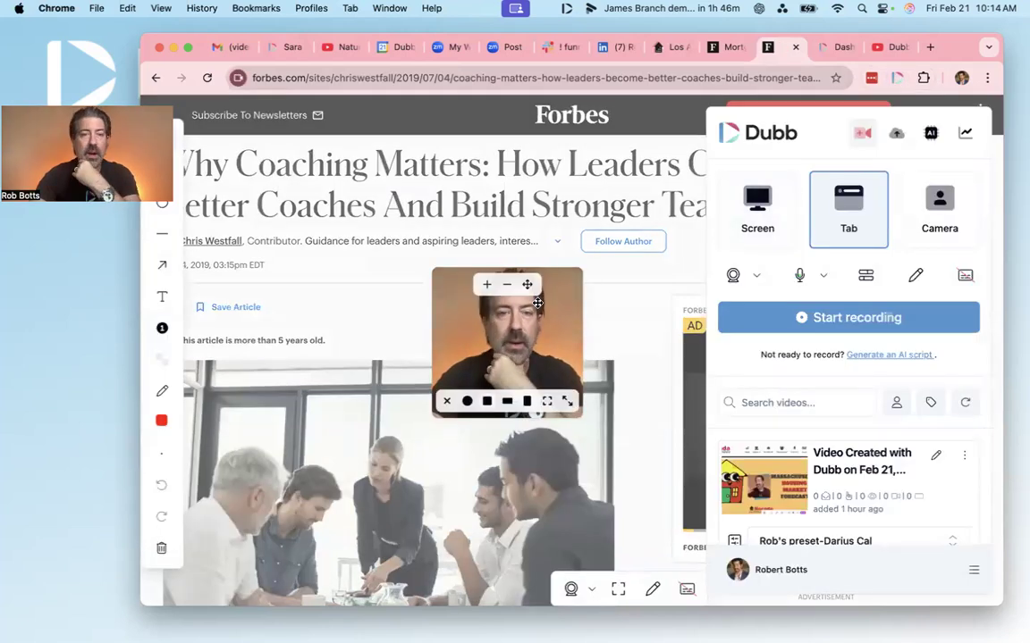
{"action": "left_click_drag", "start_coordinate": [540, 326], "coordinate": [448, 208]}
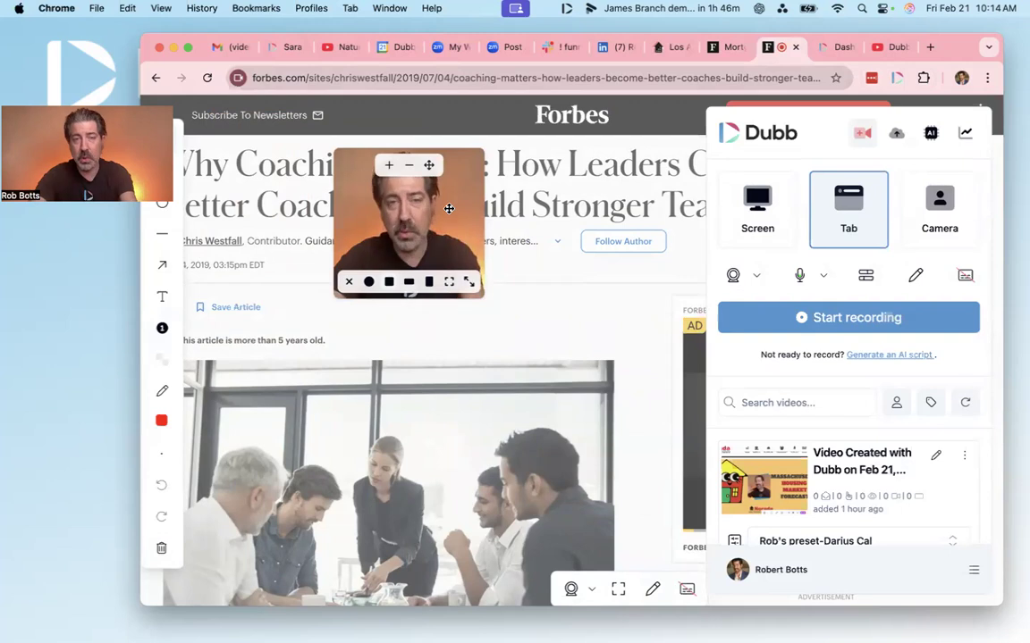
{"action": "left_click_drag", "start_coordinate": [432, 201], "coordinate": [504, 318]}
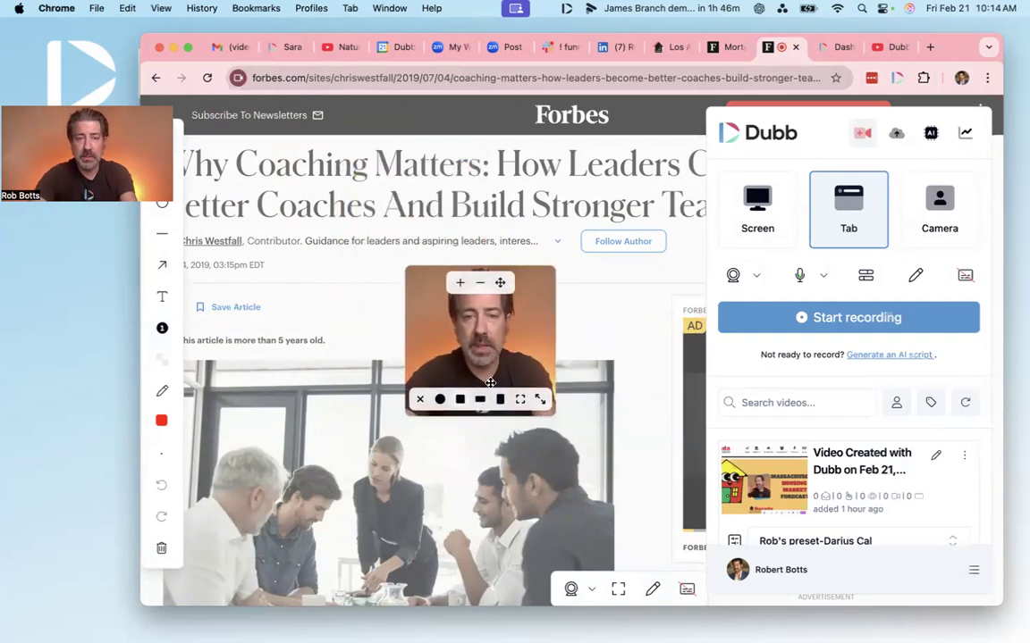
Try the circle, portrait, landscape and square webcam shapes, then shrink the square bubble slightly and place it over the article photo.
{"action": "left_click", "coordinate": [441, 402]}
{"action": "left_click", "coordinate": [499, 402]}
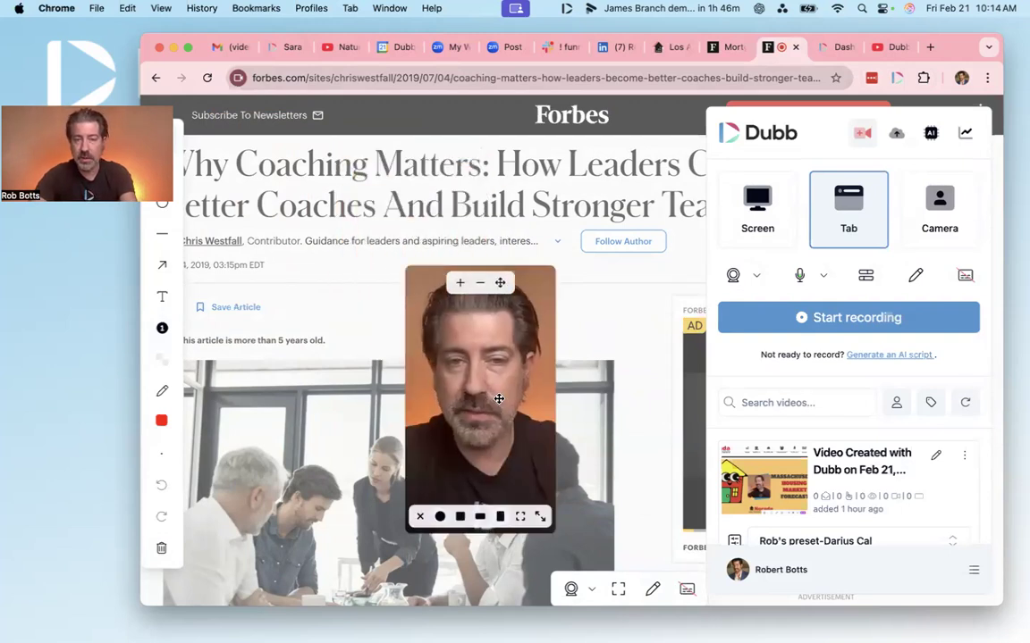
{"action": "left_click", "coordinate": [479, 518]}
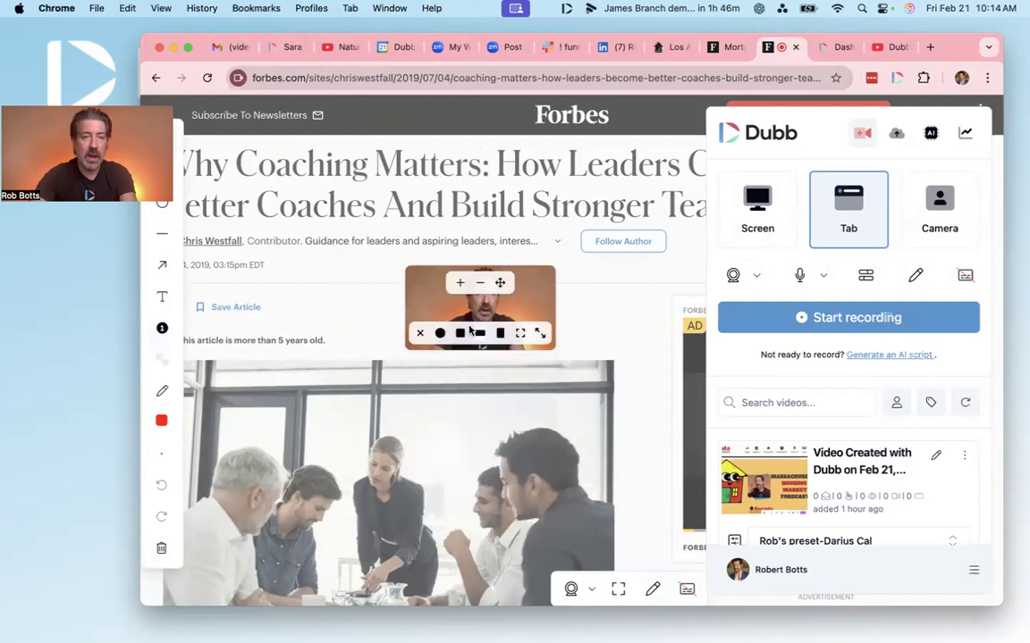
{"action": "left_click", "coordinate": [459, 333]}
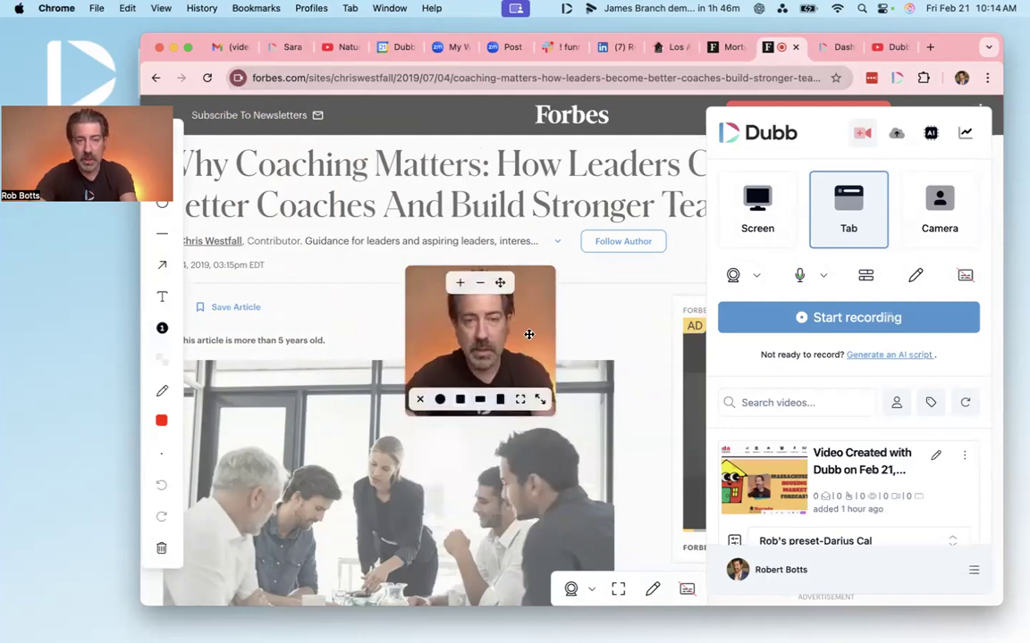
{"action": "mouse_move", "coordinate": [539, 398]}
{"action": "left_mouse_down"}
{"action": "mouse_move", "coordinate": [541, 375]}
{"action": "mouse_move", "coordinate": [537, 383]}
{"action": "left_mouse_up"}
{"action": "left_click_drag", "start_coordinate": [511, 340], "coordinate": [580, 424]}
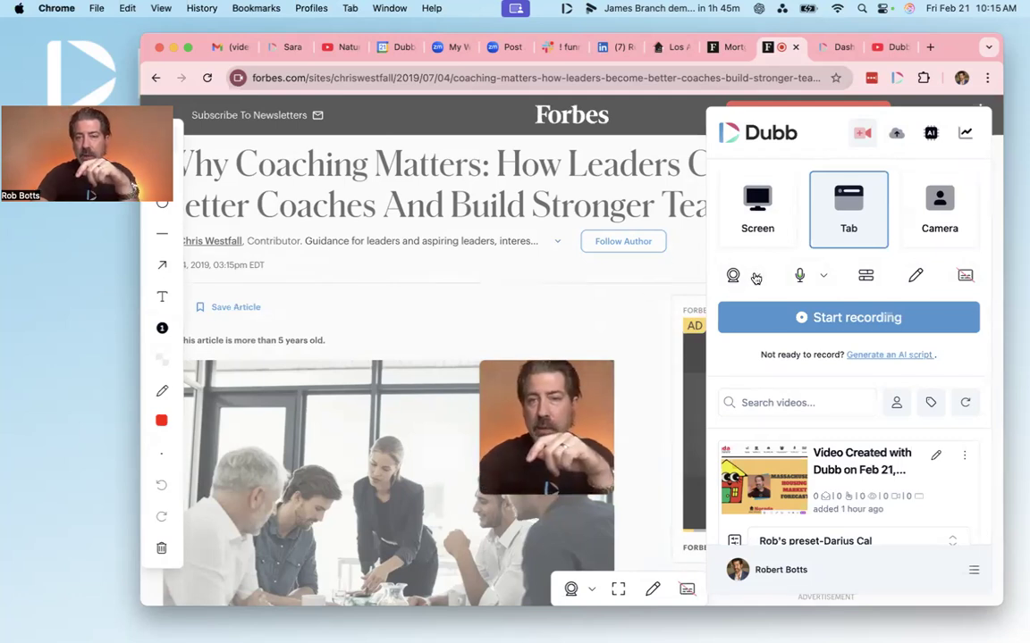
Display the profile picture instead of the webcam, toggle it off and on, and switch back to the FaceTime HD Camera.
{"action": "left_click", "coordinate": [753, 275]}
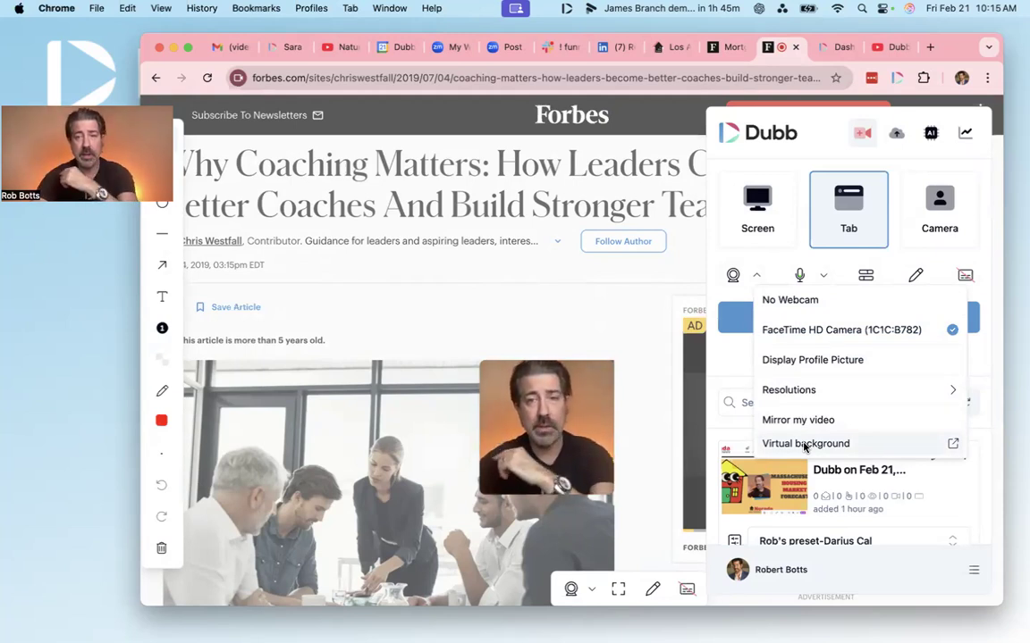
{"action": "left_click", "coordinate": [794, 359]}
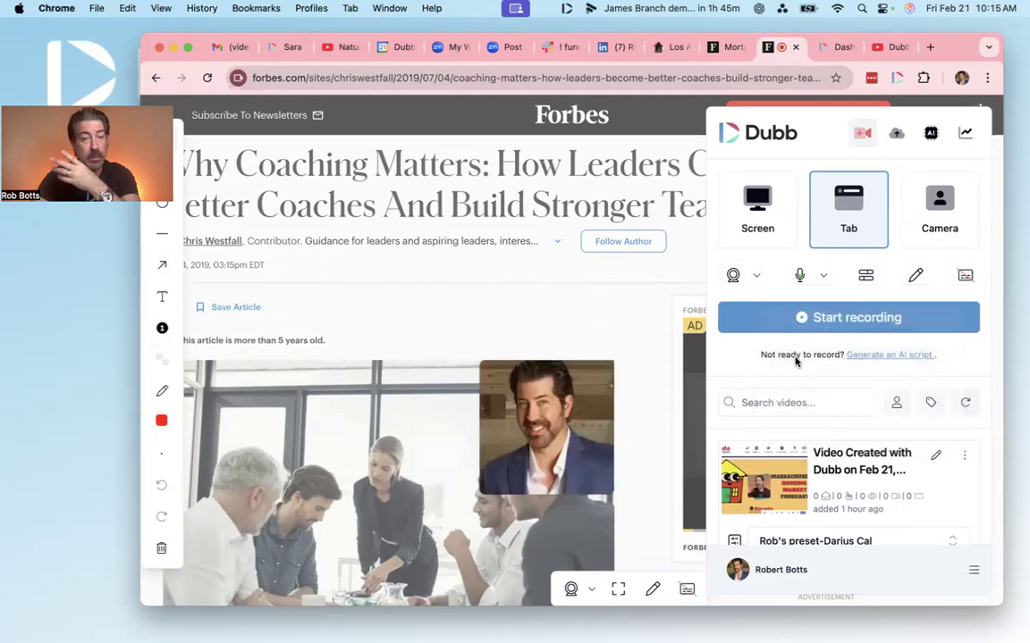
{"action": "left_click", "coordinate": [734, 275]}
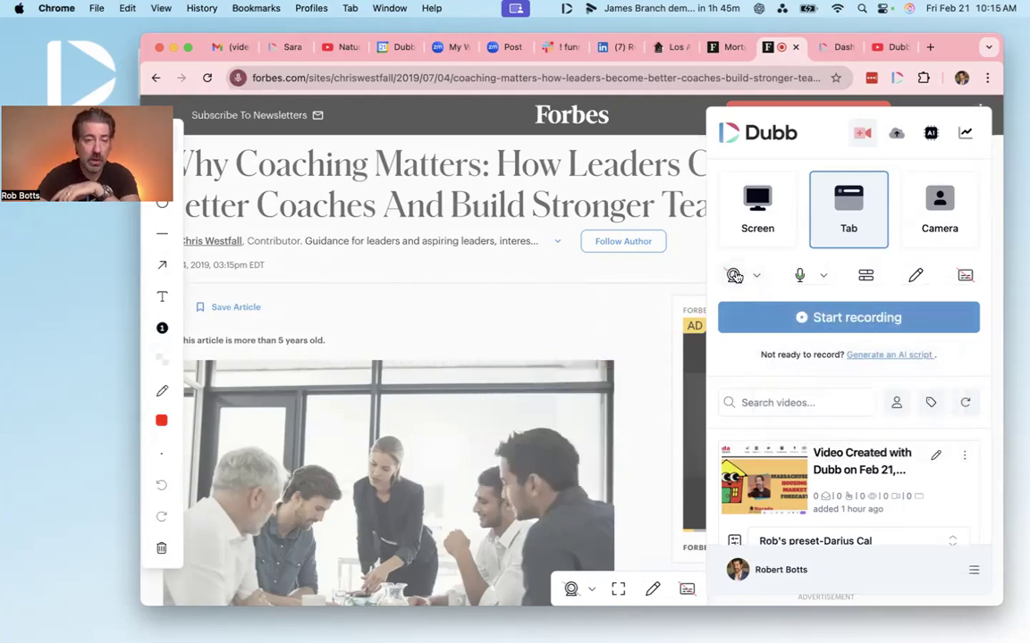
{"action": "left_click", "coordinate": [734, 275]}
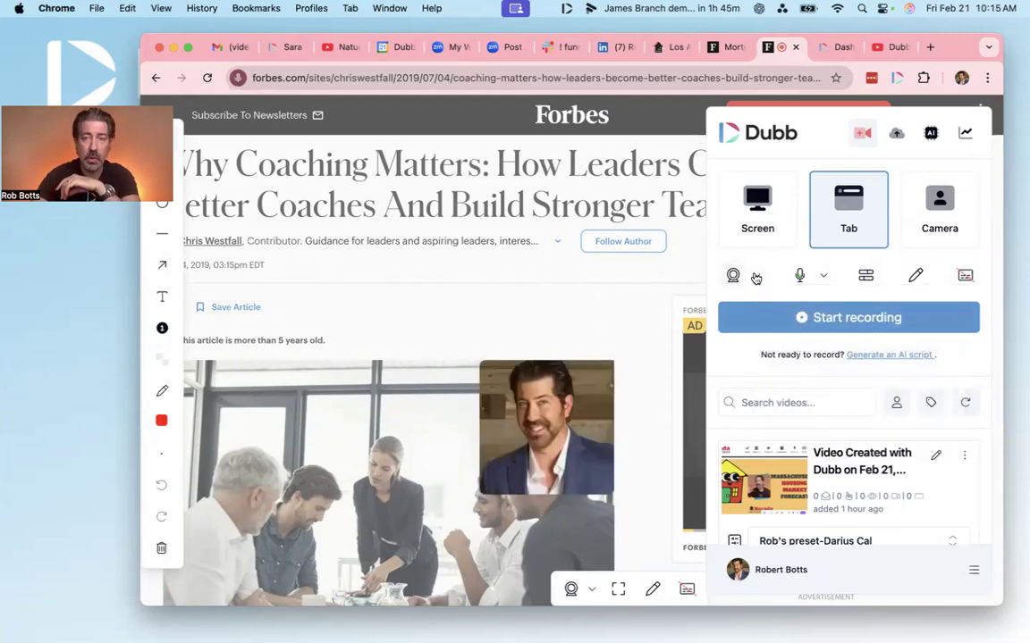
{"action": "left_click", "coordinate": [756, 275]}
{"action": "left_click", "coordinate": [780, 332]}
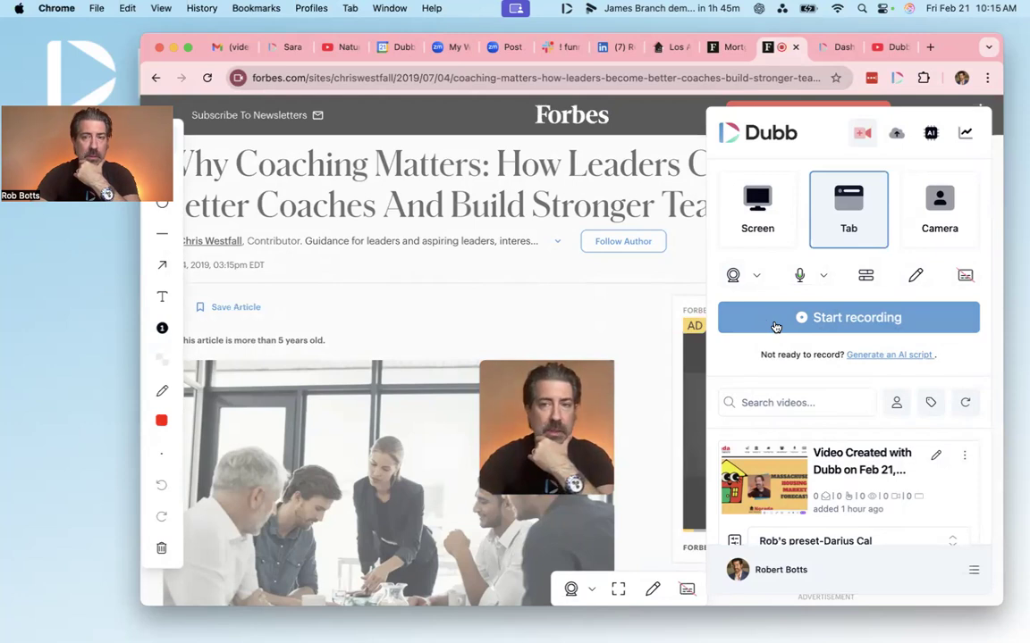
Open and close the teleprompter window, then shift the annotation tools slightly down the page.
{"action": "left_click", "coordinate": [964, 275]}
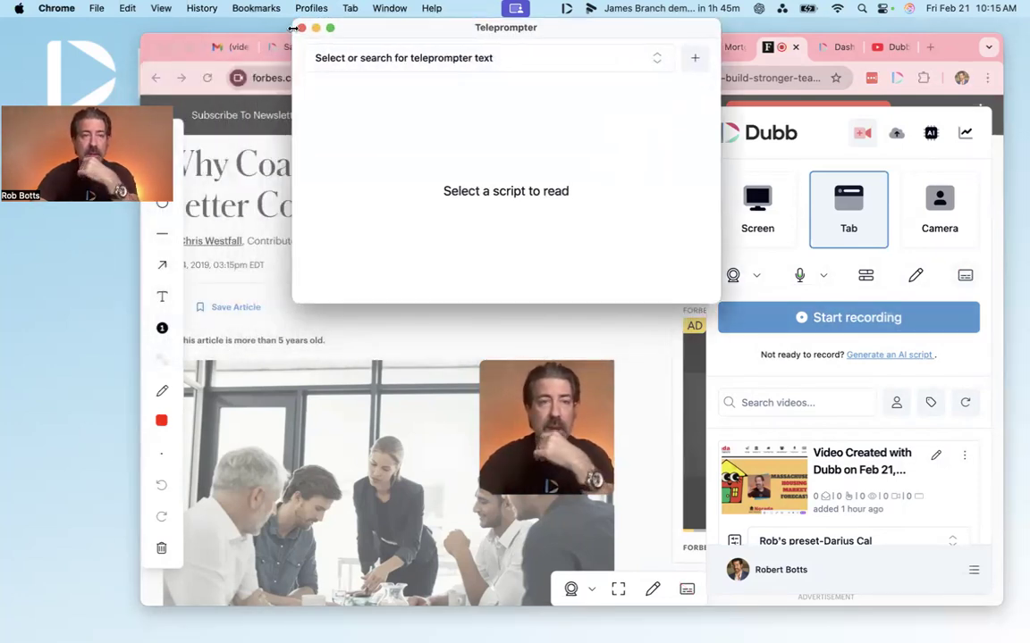
{"action": "left_click", "coordinate": [301, 28]}
{"action": "mouse_move", "coordinate": [179, 214]}
{"action": "left_mouse_down"}
{"action": "mouse_move", "coordinate": [242, 190]}
{"action": "mouse_move", "coordinate": [286, 237]}
{"action": "mouse_move", "coordinate": [177, 229]}
{"action": "left_mouse_up"}
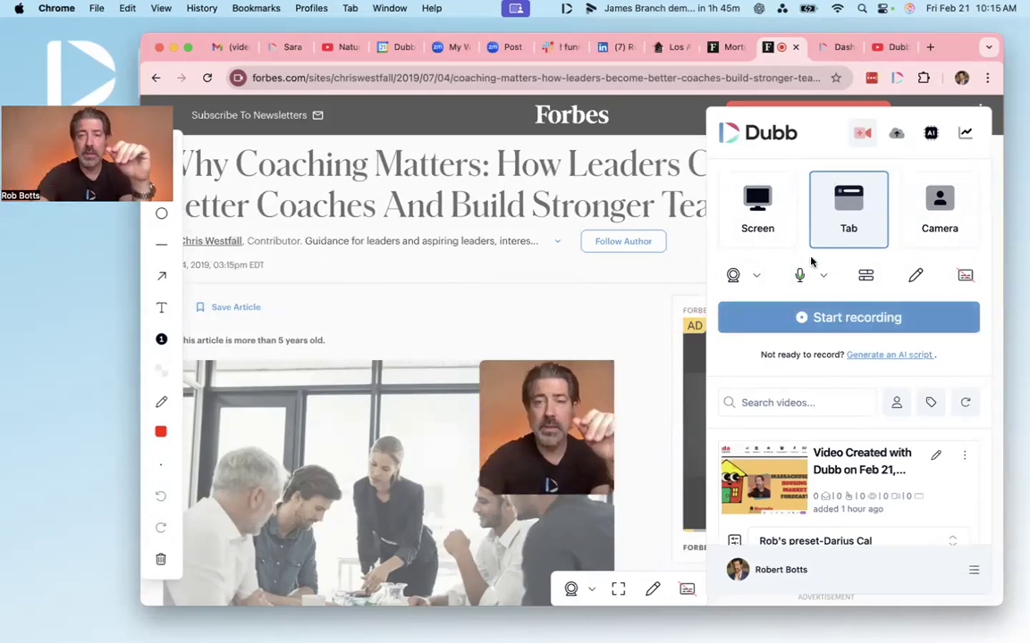
Switch the recording mode to Screen, then to Camera, and return it to Tab.
{"action": "left_click", "coordinate": [755, 209]}
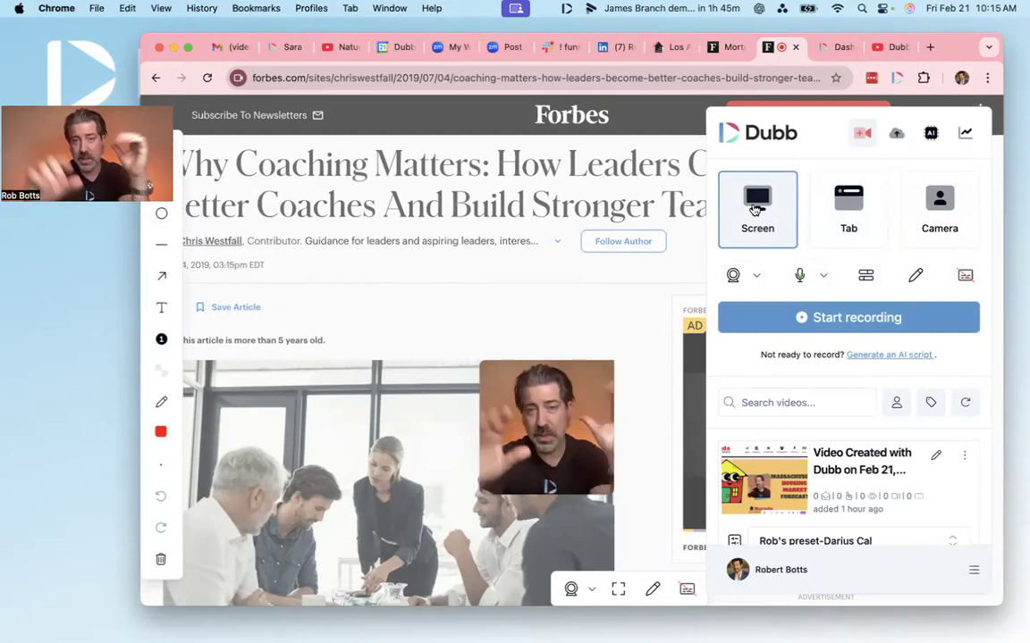
{"action": "left_click", "coordinate": [938, 202]}
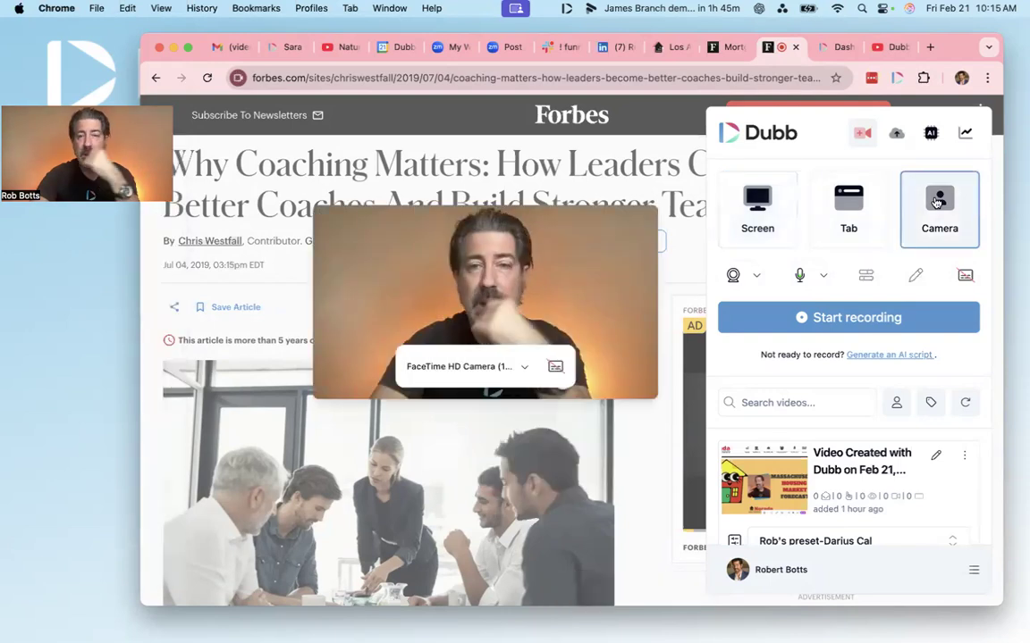
{"action": "left_click", "coordinate": [845, 206]}
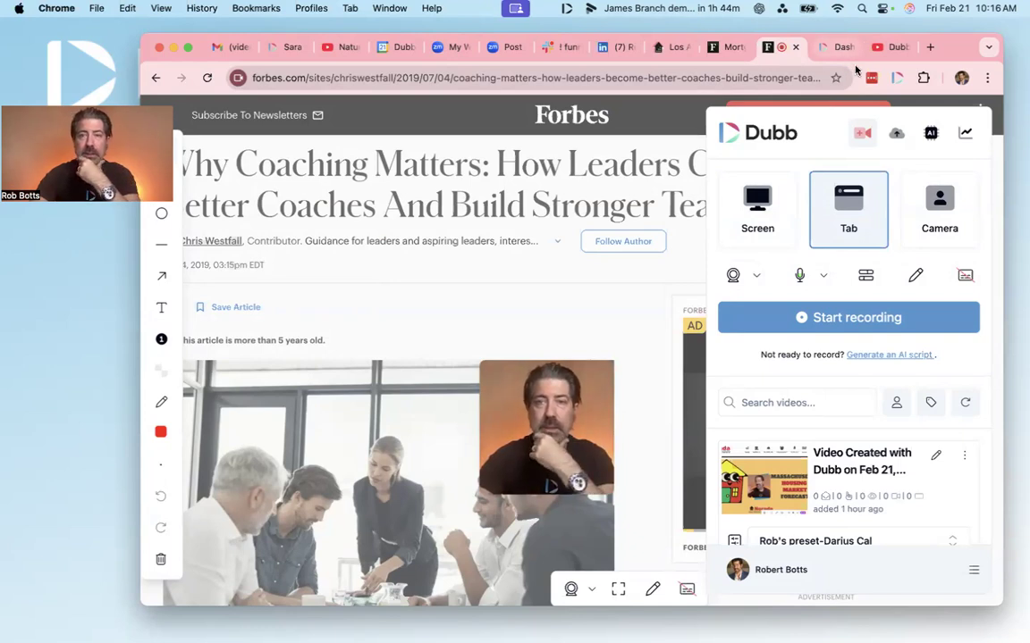
Close the recorder on the Forbes article and open it on the Dubb CEO's LinkedIn profile.
{"action": "left_click", "coordinate": [896, 78]}
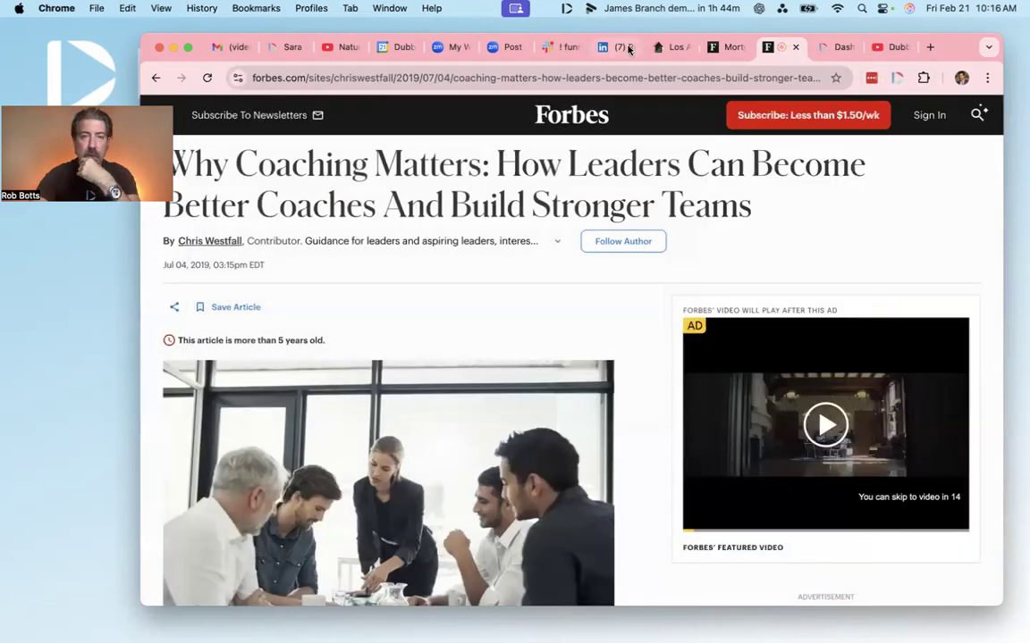
{"action": "left_click", "coordinate": [623, 47]}
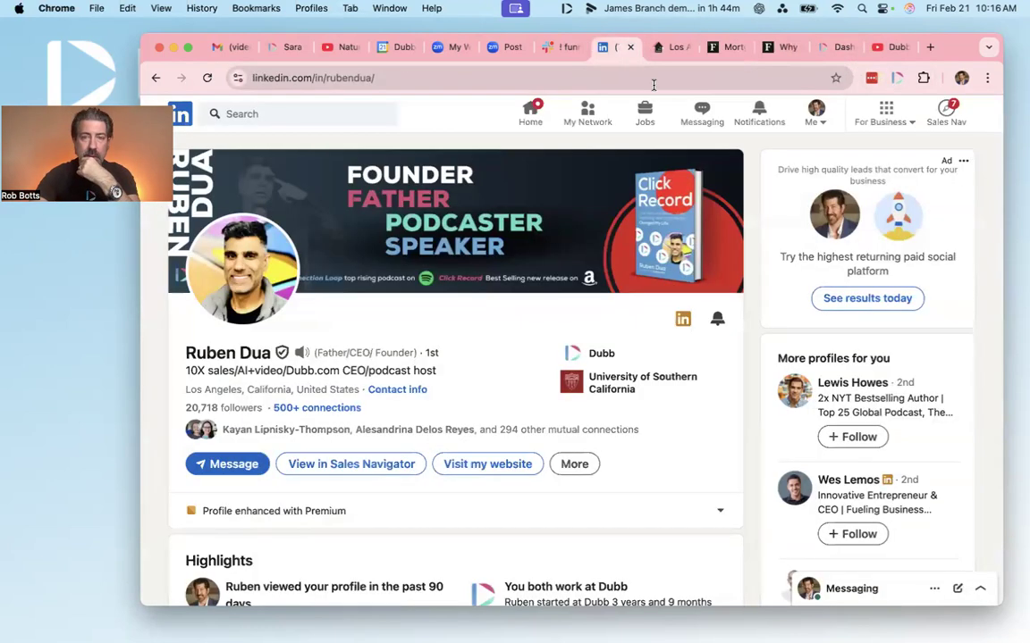
{"action": "left_click", "coordinate": [896, 79]}
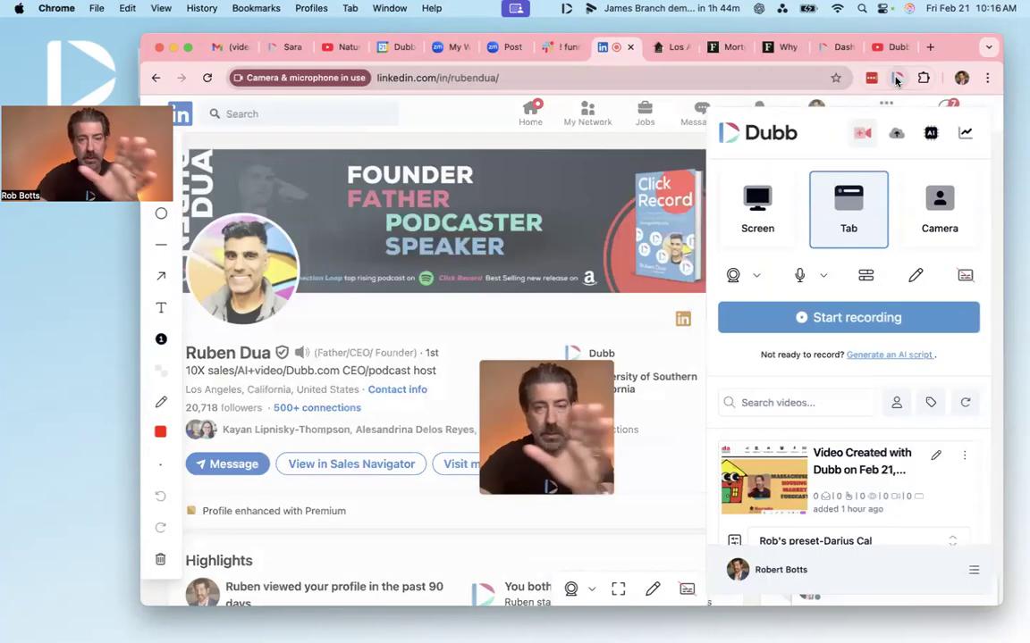
Place the webcam bubble beside the LinkedIn profile photo and give it a circular shape.
{"action": "left_click_drag", "start_coordinate": [596, 368], "coordinate": [397, 248]}
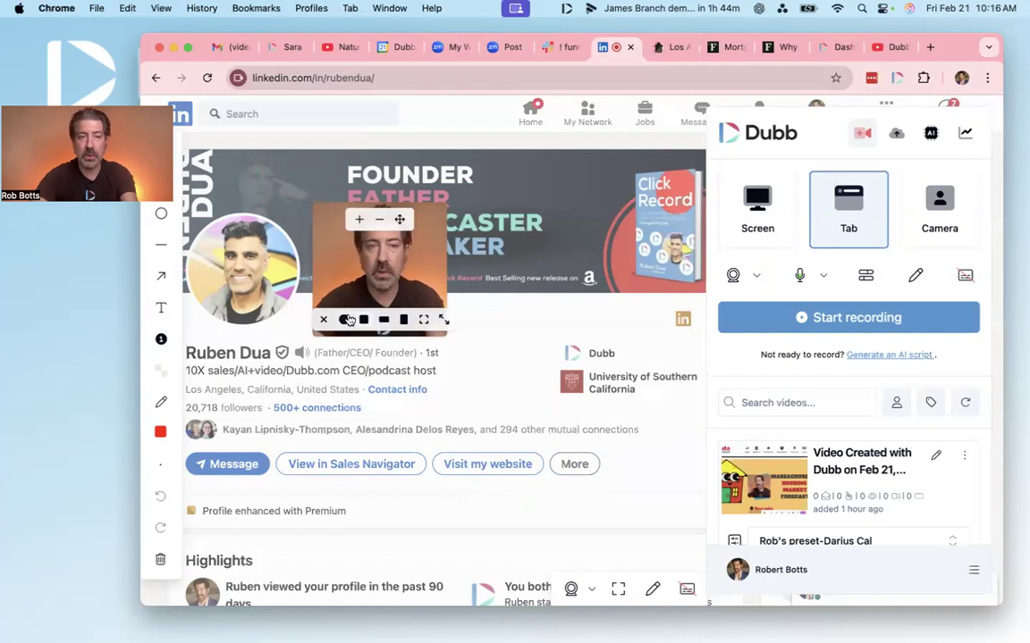
{"action": "left_click", "coordinate": [344, 321]}
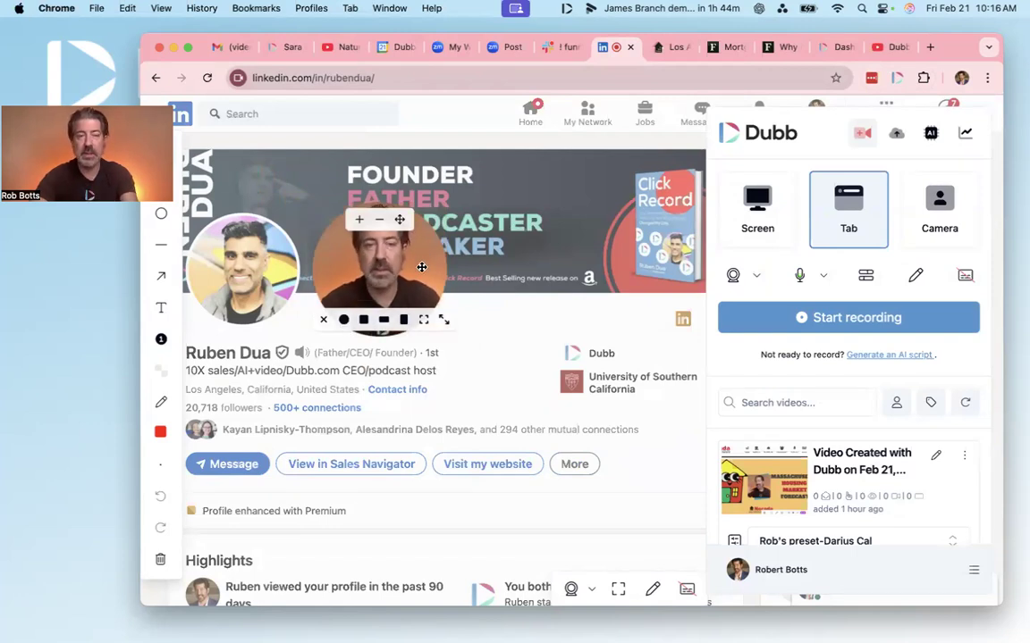
{"action": "left_click_drag", "start_coordinate": [419, 267], "coordinate": [411, 272]}
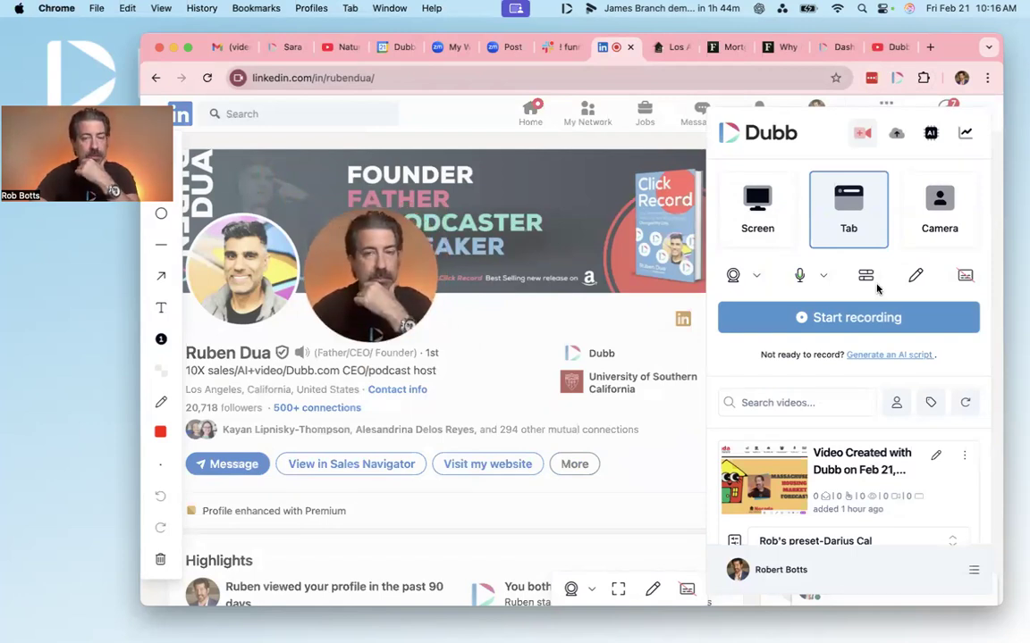
Start a tab recording that shares the Dubb CEO's LinkedIn profile tab, with tab audio included.
{"action": "left_click", "coordinate": [828, 320]}
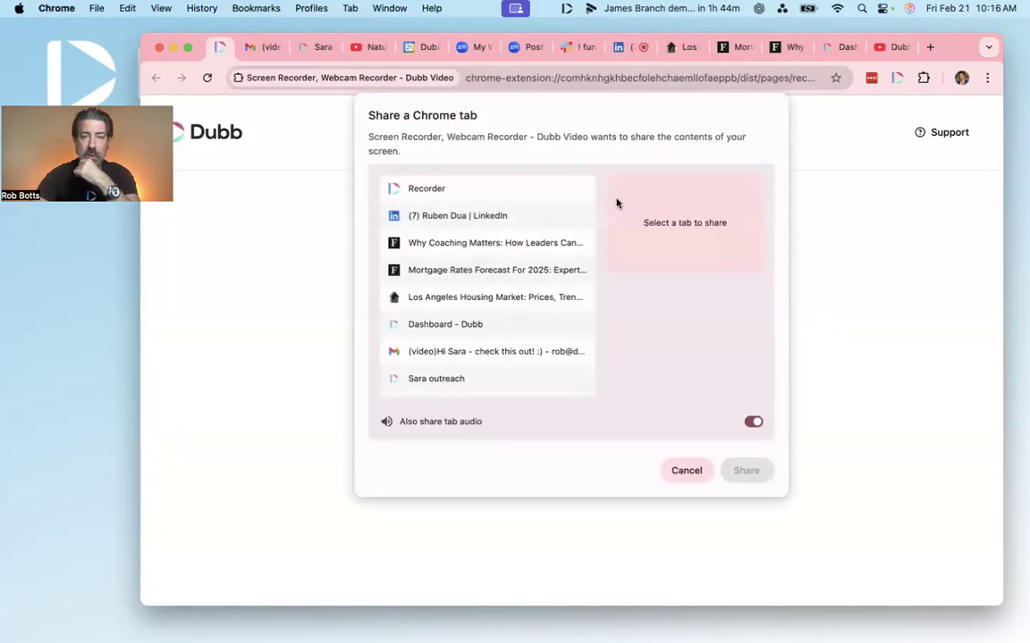
{"action": "left_click", "coordinate": [516, 219]}
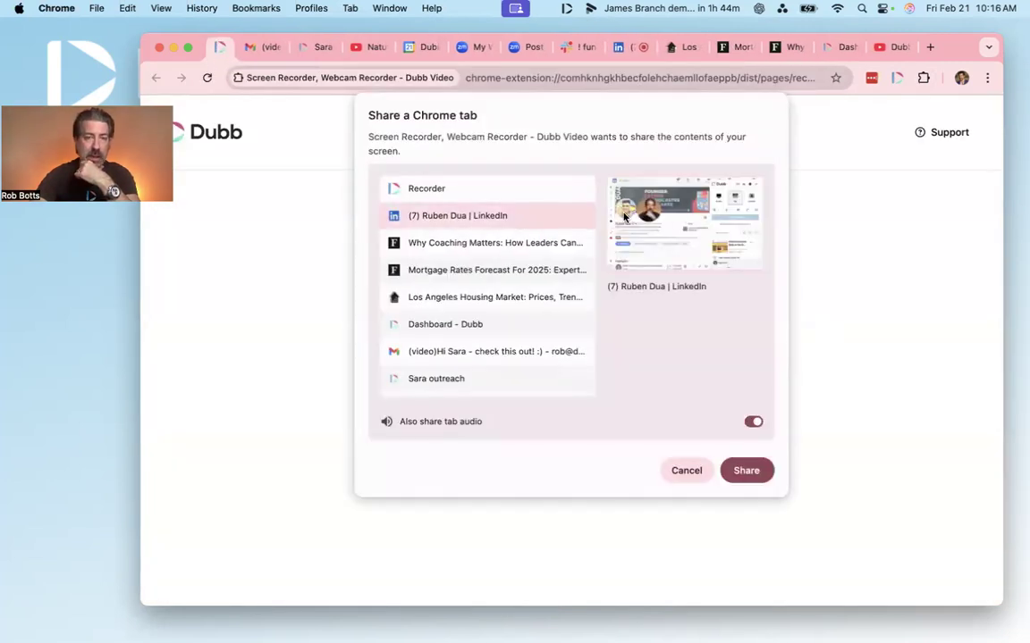
{"action": "left_click", "coordinate": [745, 470]}
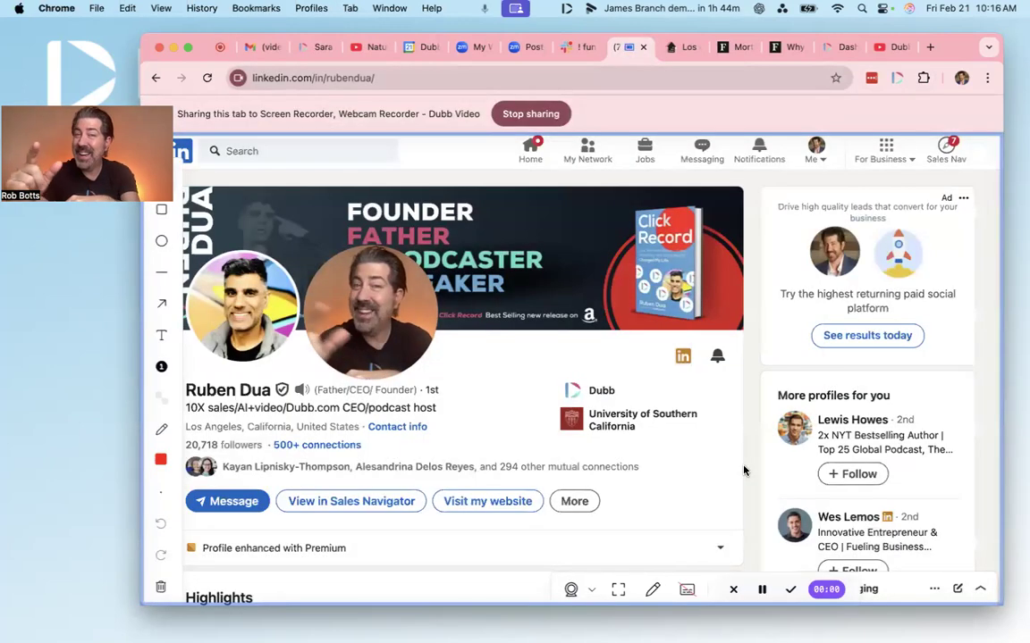
Expand the webcam to fill the recorded tab, alternate twice between full view and bubble, and leave it expanded.
{"action": "left_click", "coordinate": [619, 591]}
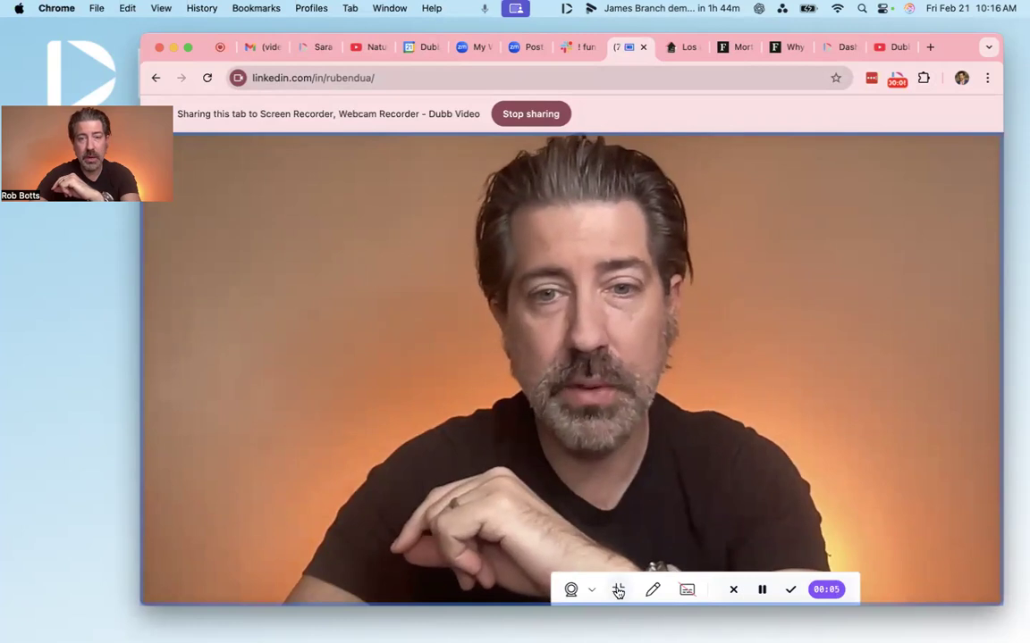
{"action": "left_click", "coordinate": [618, 591]}
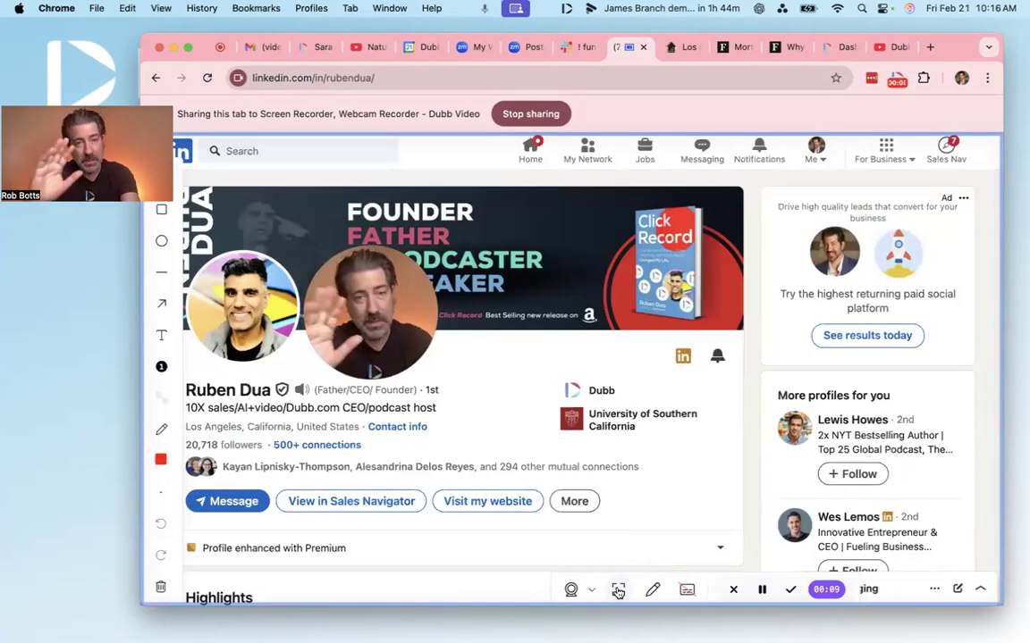
{"action": "left_click", "coordinate": [618, 590]}
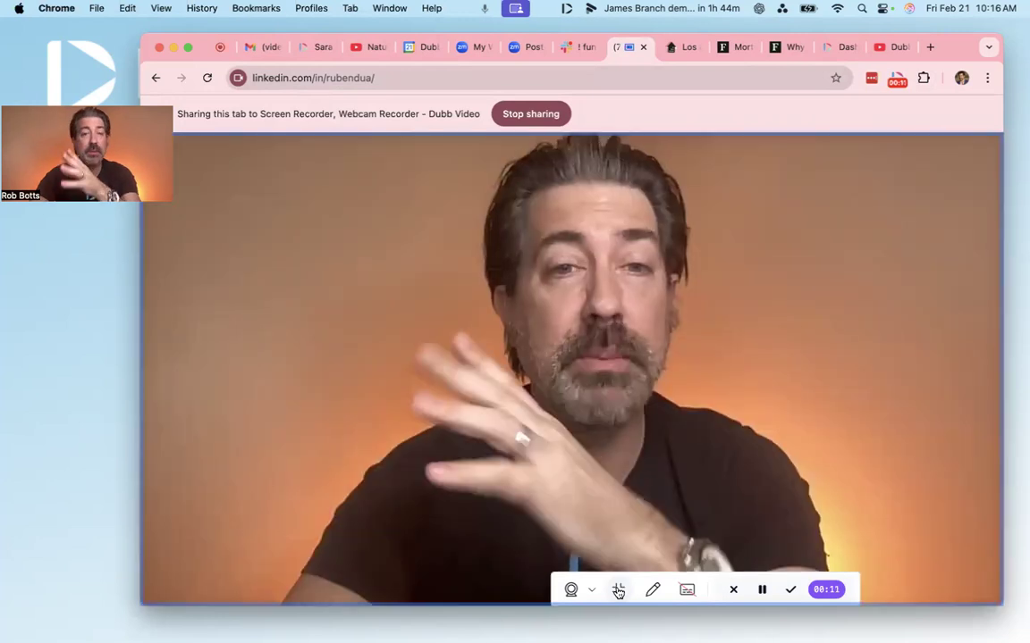
{"action": "left_click", "coordinate": [618, 590]}
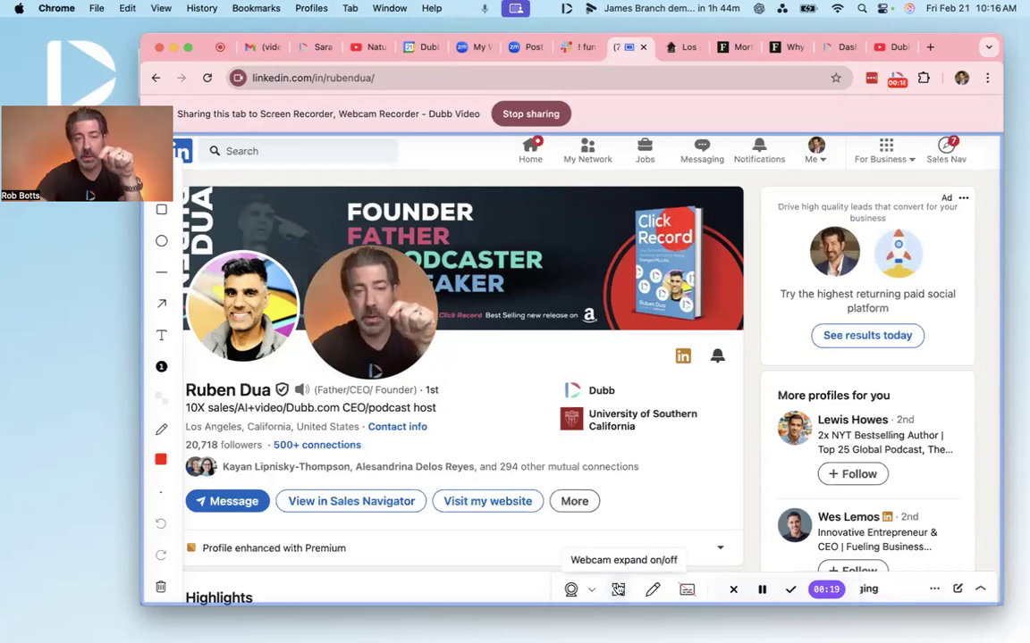
{"action": "left_click", "coordinate": [618, 589]}
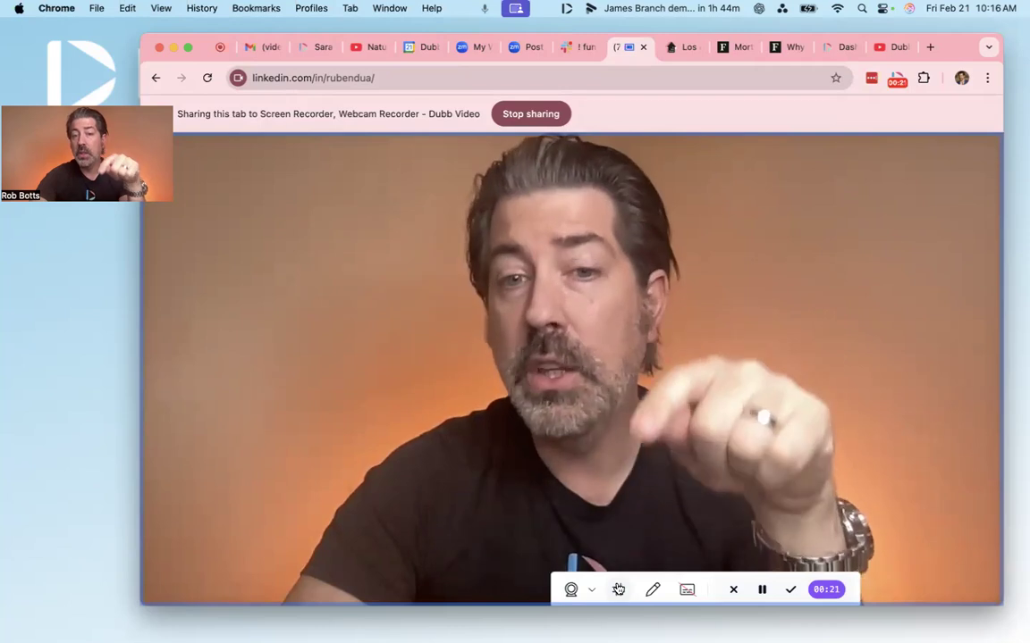
Shrink the webcam back to a bubble, expand it once more over the recorded tab, and return it to a bubble.
{"action": "left_click", "coordinate": [618, 589]}
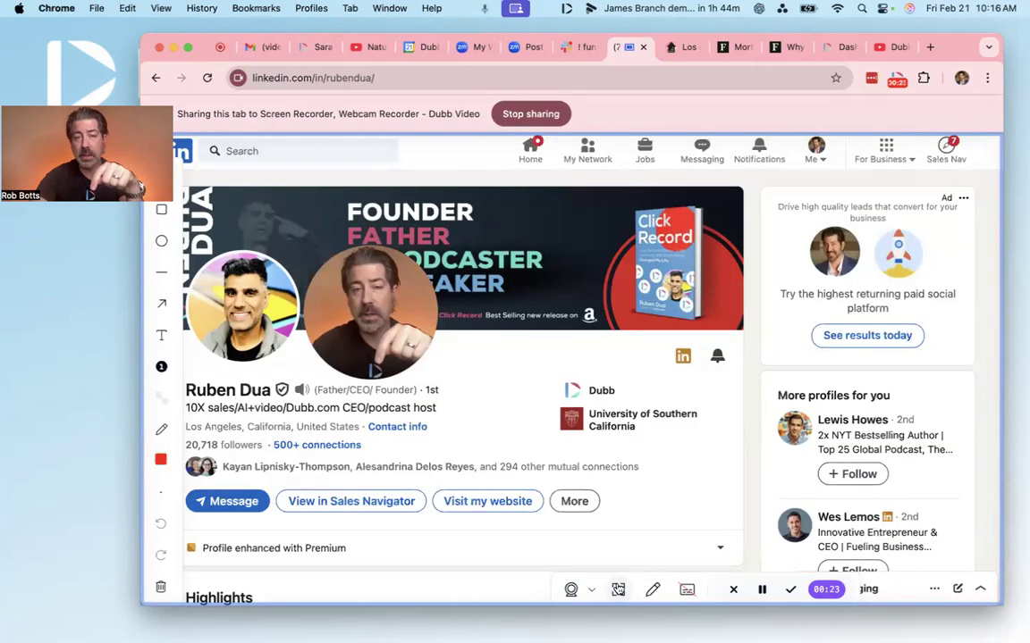
{"action": "double_click", "coordinate": [408, 299]}
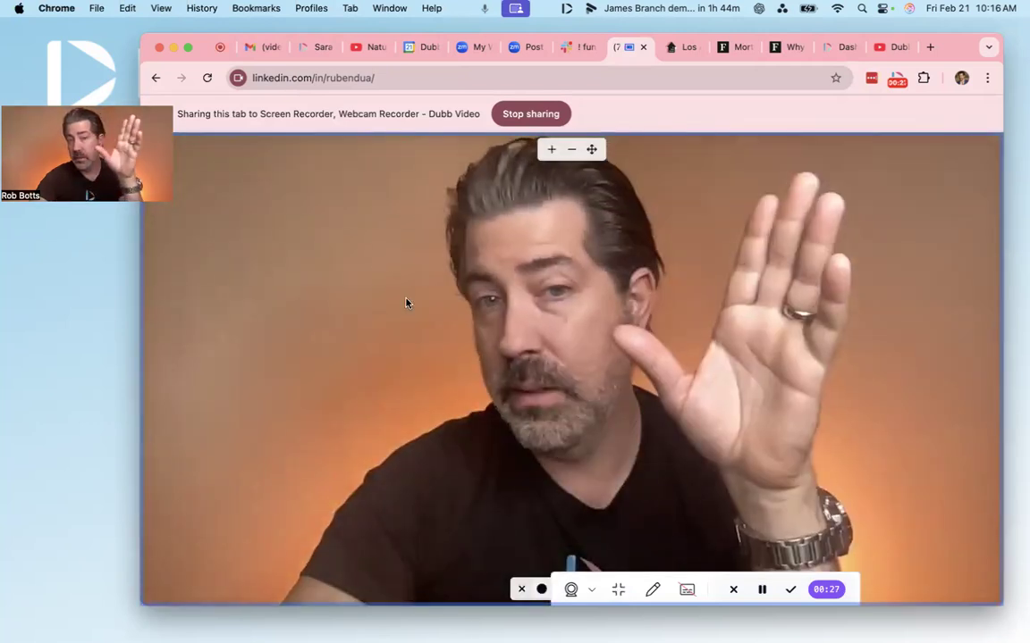
{"action": "double_click", "coordinate": [394, 314]}
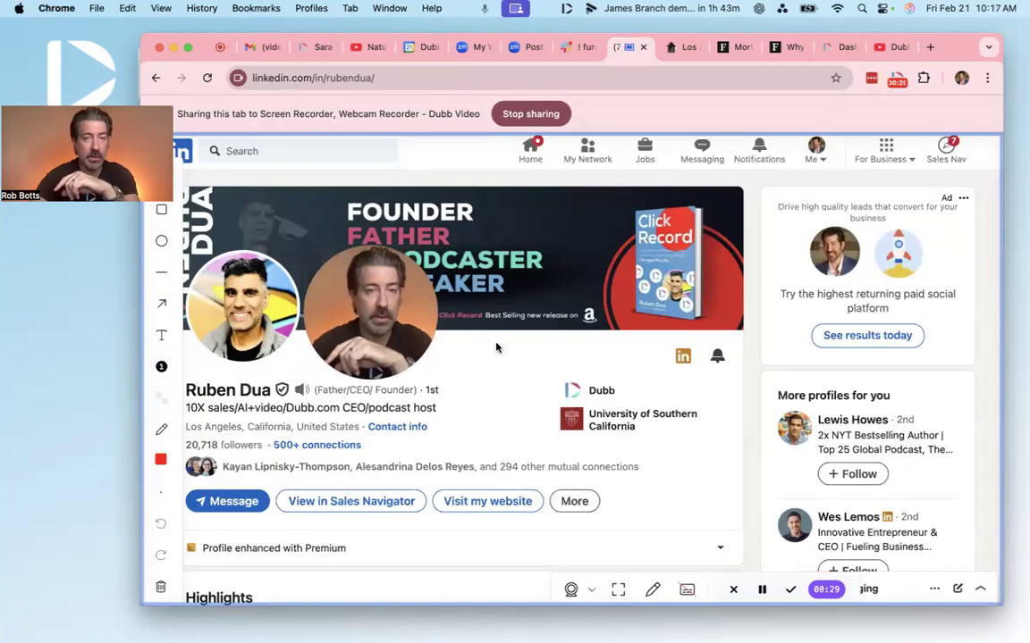
Relocate the webcam bubble beside the mutual connections line, switching once to full view and back along the way.
{"action": "left_click_drag", "start_coordinate": [403, 302], "coordinate": [563, 331]}
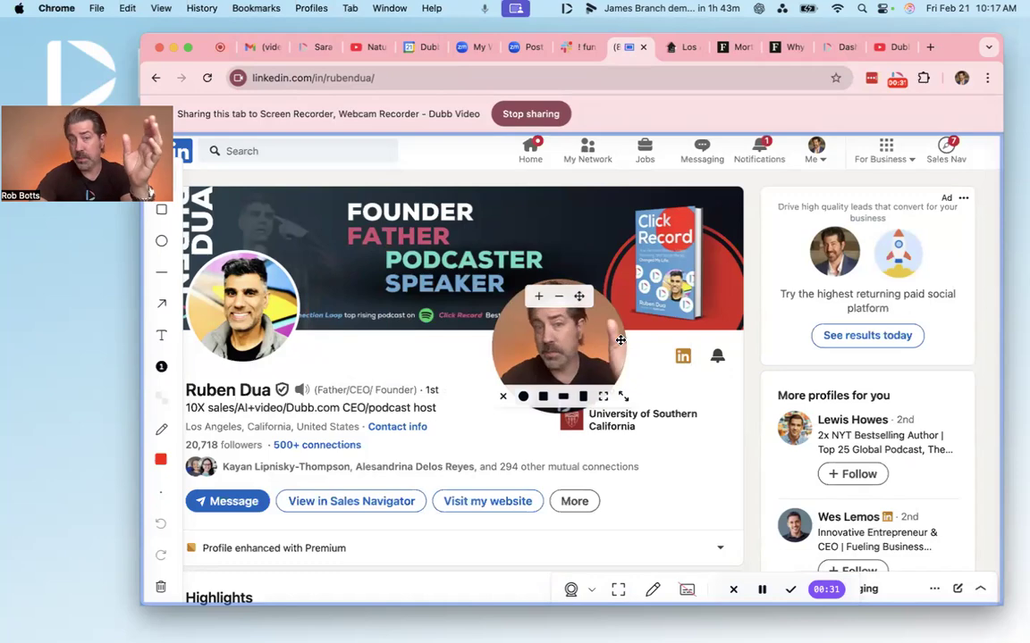
{"action": "double_click", "coordinate": [563, 335]}
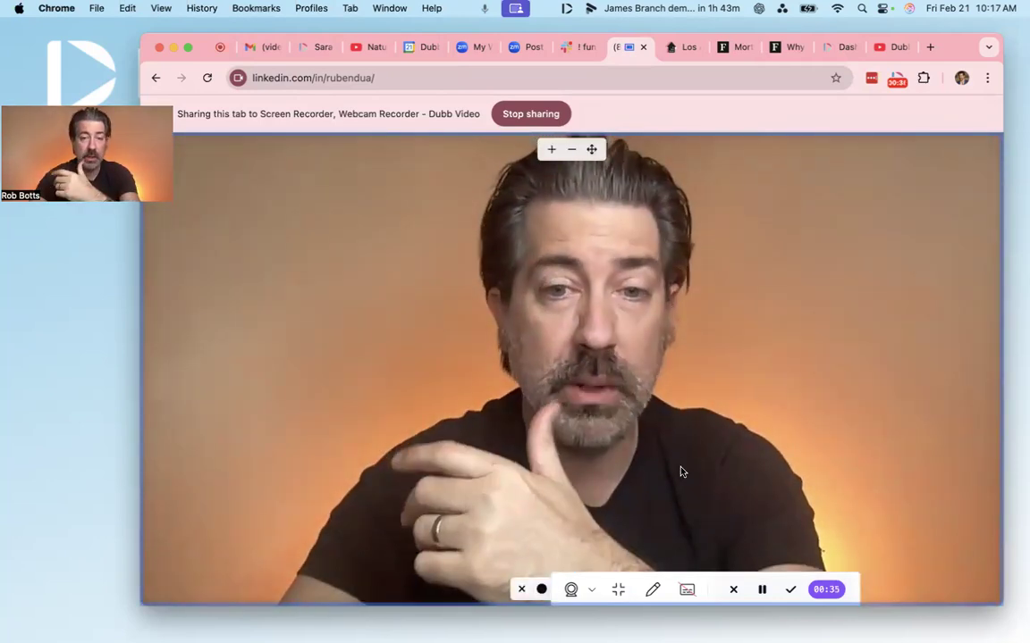
{"action": "double_click", "coordinate": [769, 357]}
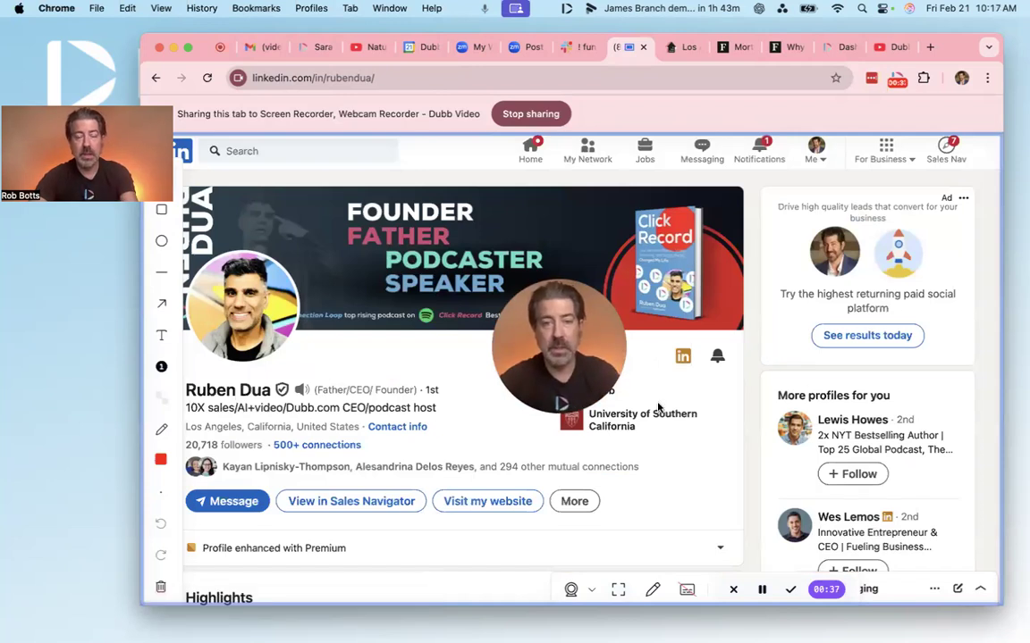
{"action": "left_click_drag", "start_coordinate": [610, 330], "coordinate": [754, 439]}
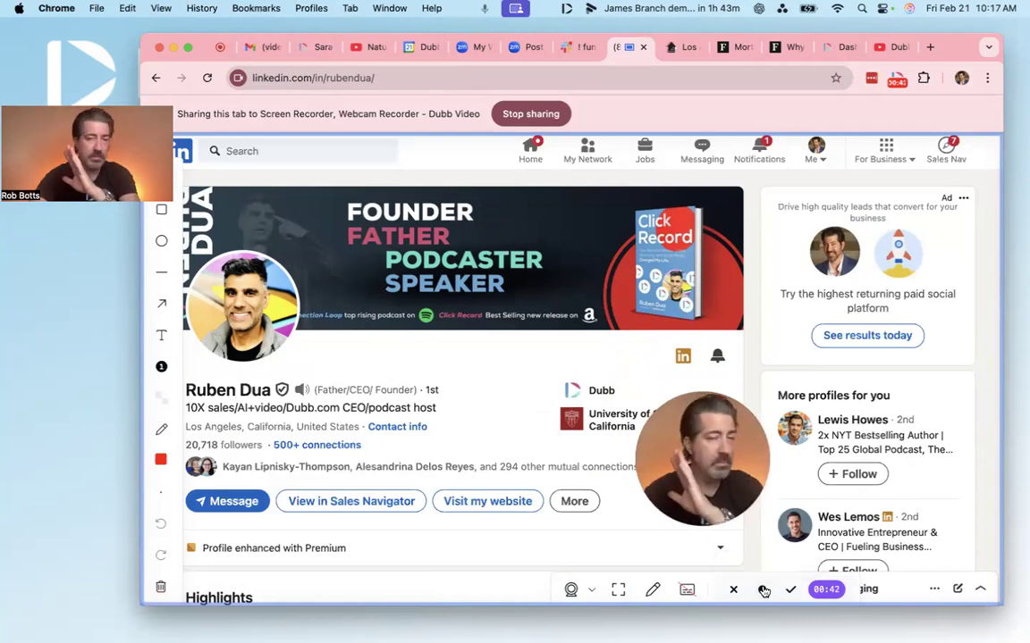
Pause the tab recording, show the profile's Featured section, and resume recording back up the page.
{"action": "scroll", "coordinate": [869, 408], "scroll_direction": "down", "scroll_amount": 5}
{"action": "scroll", "coordinate": [868, 408], "scroll_direction": "down", "scroll_amount": 4}
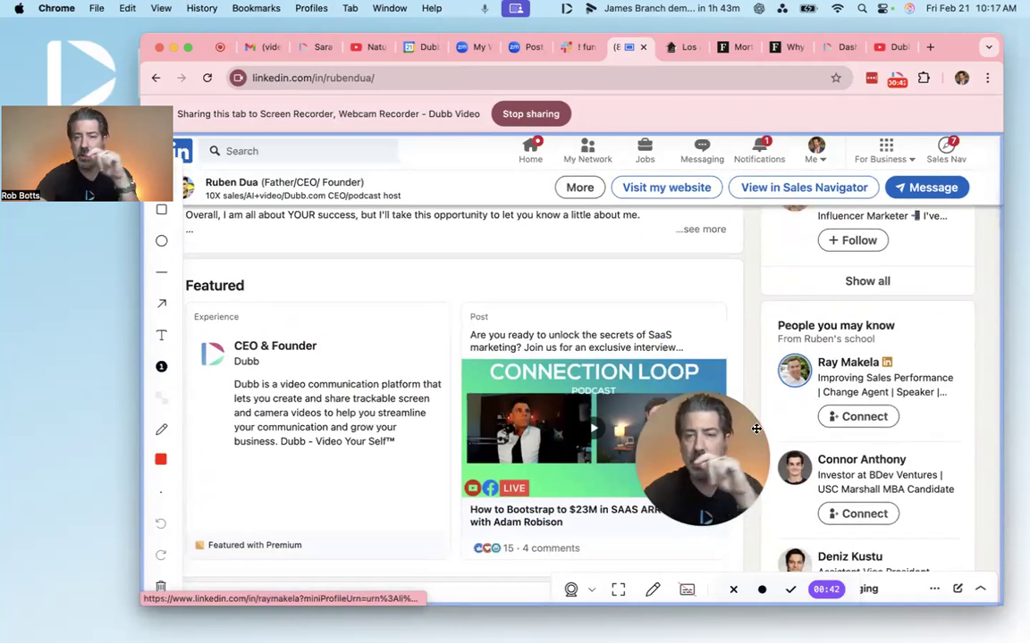
{"action": "mouse_move", "coordinate": [760, 420]}
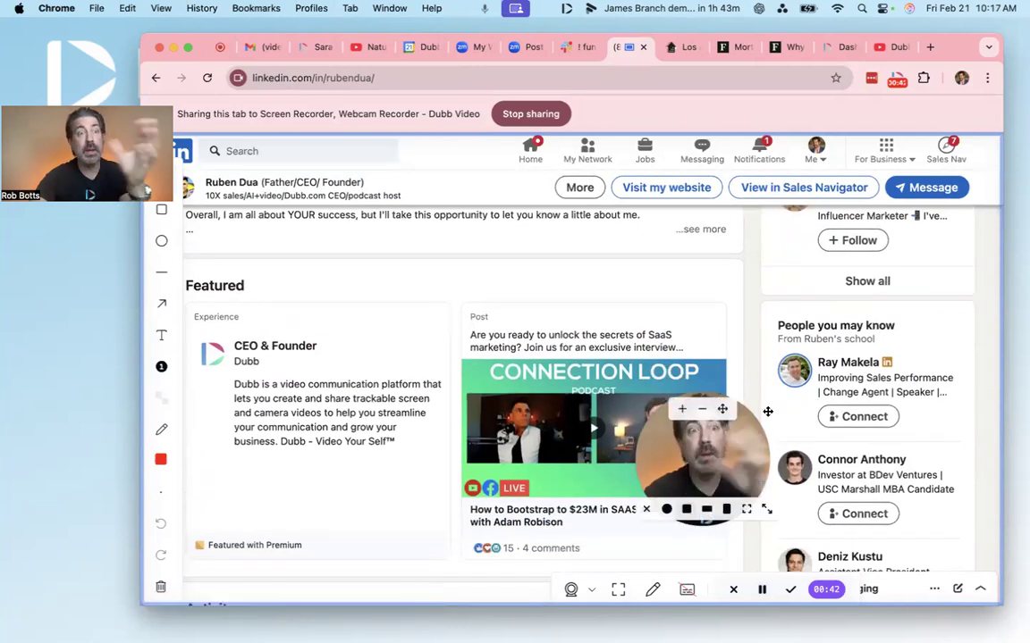
{"action": "scroll", "coordinate": [791, 419], "scroll_direction": "up", "scroll_amount": 1}
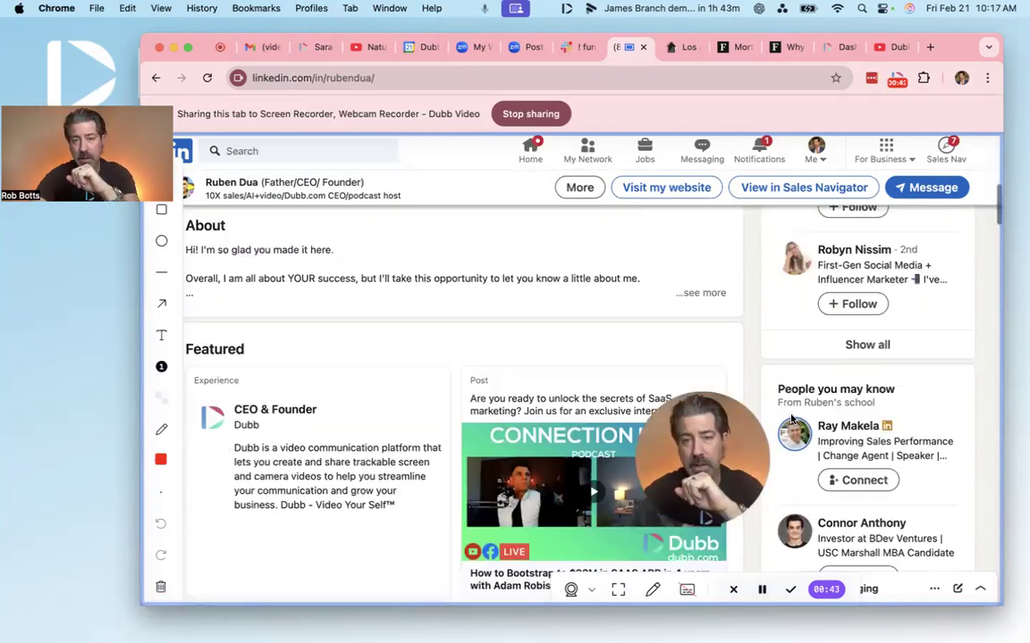
{"action": "scroll", "coordinate": [791, 418], "scroll_direction": "up", "scroll_amount": 5}
Place the webcam bubble beside the Dubb entry and annotate the profile with an arrow, an ellipse around the job title, markers 1 to 4 and "text".
{"action": "left_click_drag", "start_coordinate": [721, 442], "coordinate": [697, 391]}
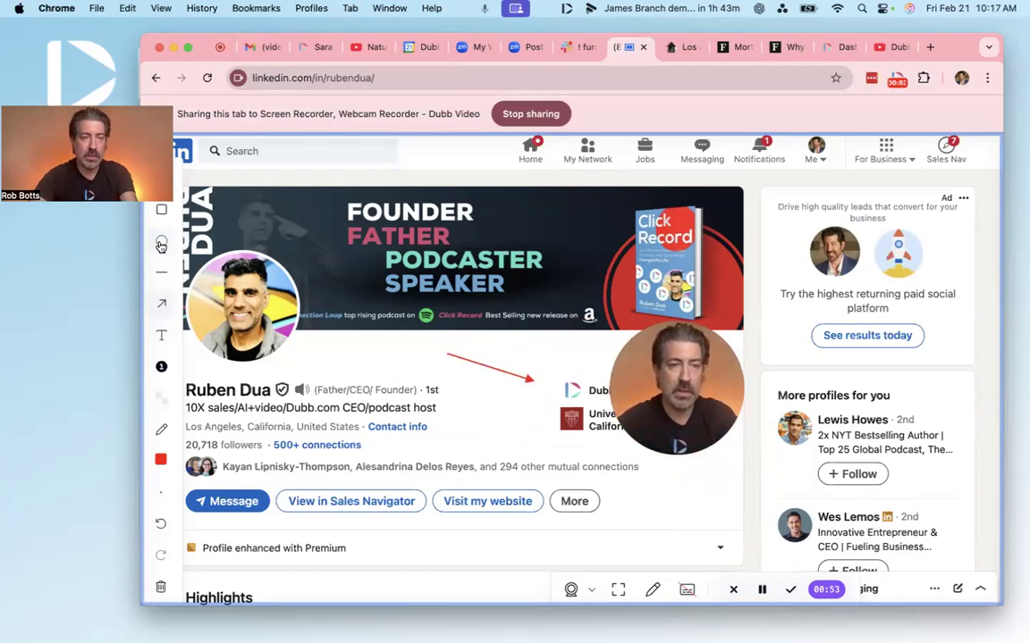
{"action": "left_click_drag", "start_coordinate": [300, 376], "coordinate": [439, 401]}
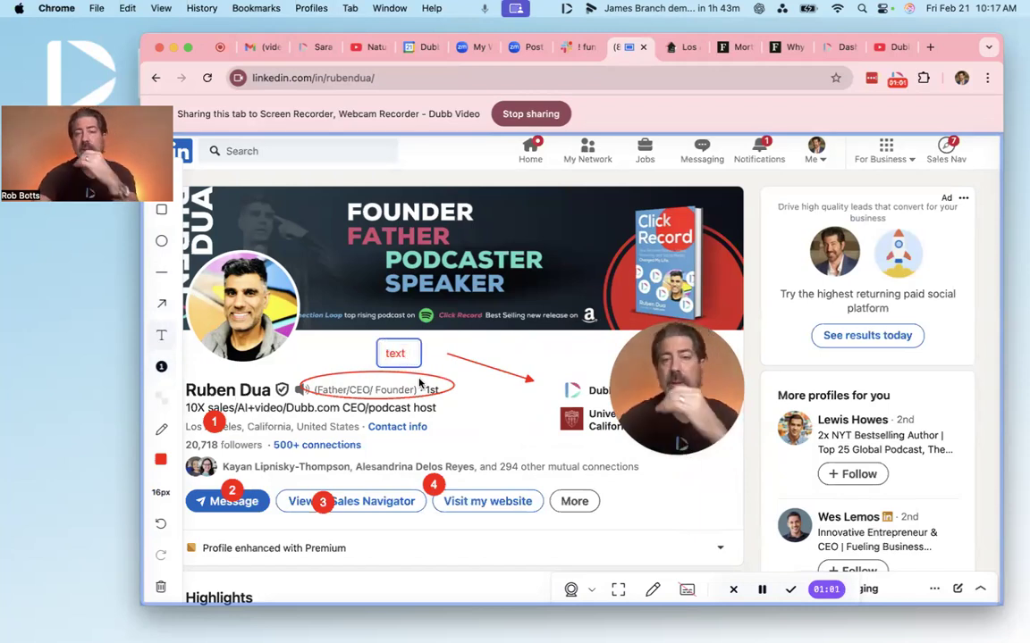
Check how the annotations move with the profile page, and clear them all.
{"action": "scroll", "coordinate": [519, 460], "scroll_direction": "down", "scroll_amount": 3}
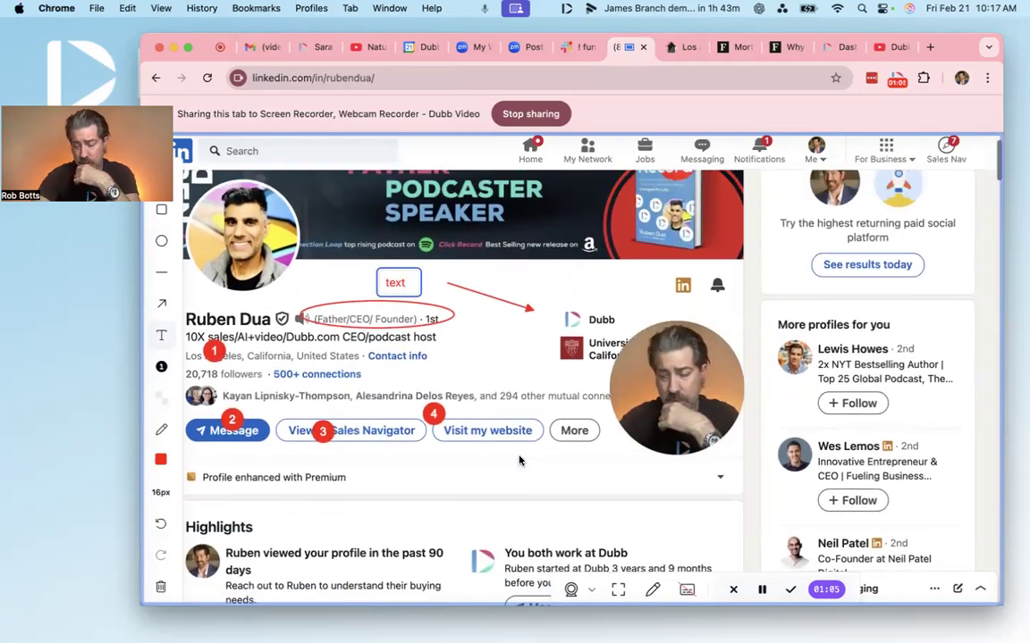
{"action": "scroll", "coordinate": [520, 461], "scroll_direction": "down", "scroll_amount": 8}
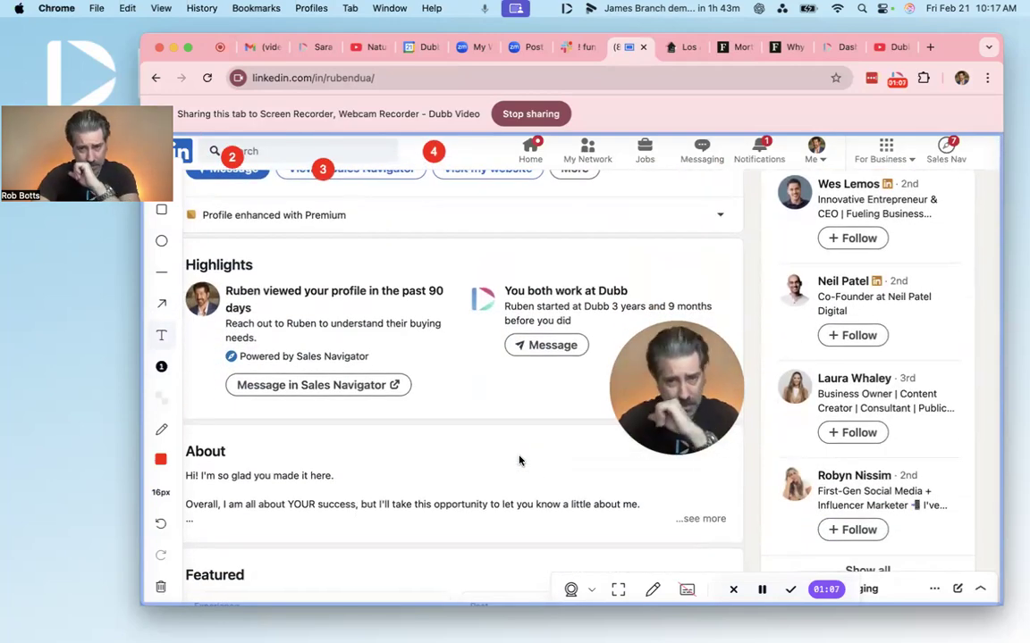
{"action": "scroll", "coordinate": [519, 460], "scroll_direction": "down", "scroll_amount": 5}
{"action": "scroll", "coordinate": [519, 460], "scroll_direction": "up", "scroll_amount": 8}
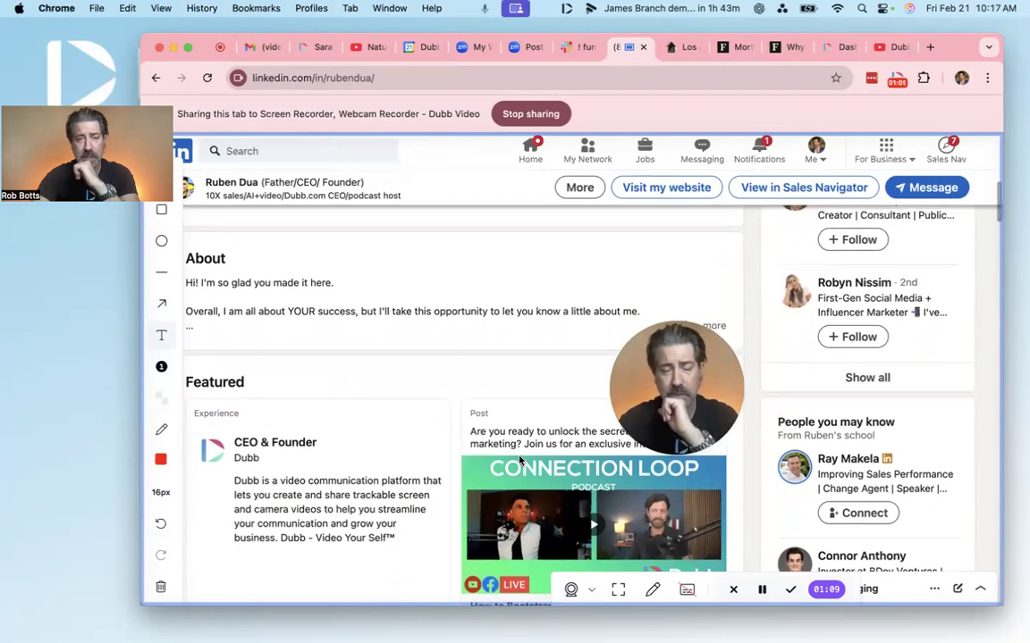
{"action": "scroll", "coordinate": [519, 460], "scroll_direction": "down", "scroll_amount": 3}
{"action": "scroll", "coordinate": [519, 461], "scroll_direction": "up", "scroll_amount": 8}
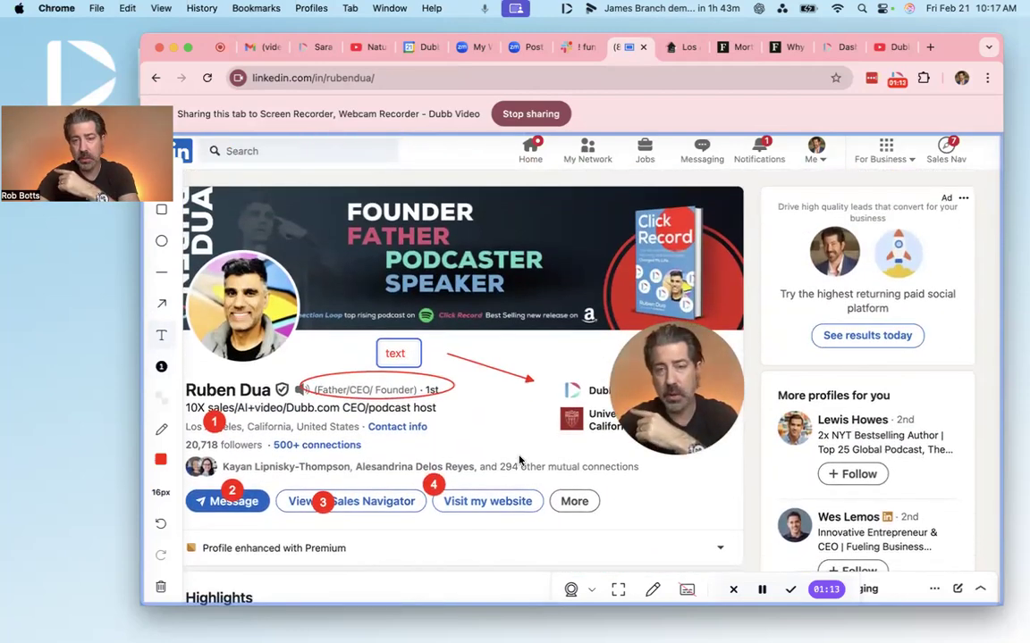
{"action": "left_click", "coordinate": [163, 588]}
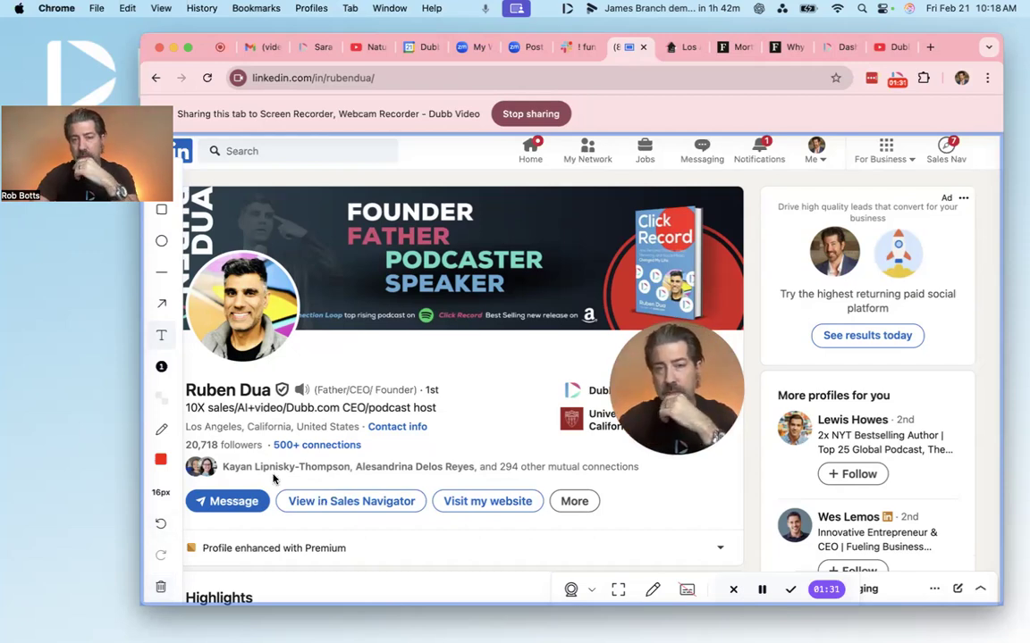
Place the webcam bubble over the "More profiles for you" list and finish the tab recording.
{"action": "left_click_drag", "start_coordinate": [665, 378], "coordinate": [773, 466]}
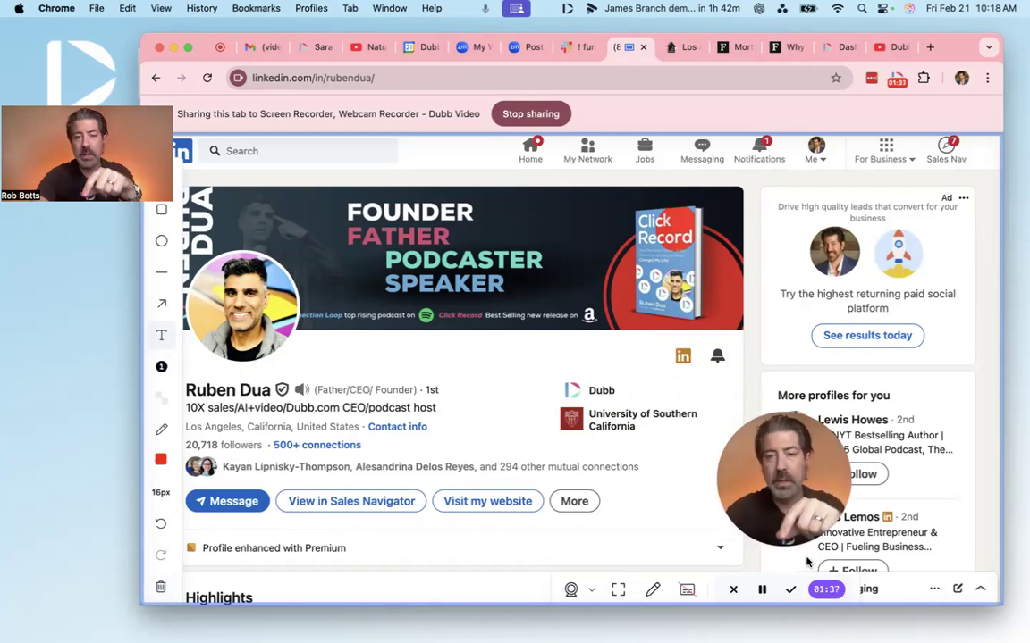
{"action": "left_click", "coordinate": [790, 589]}
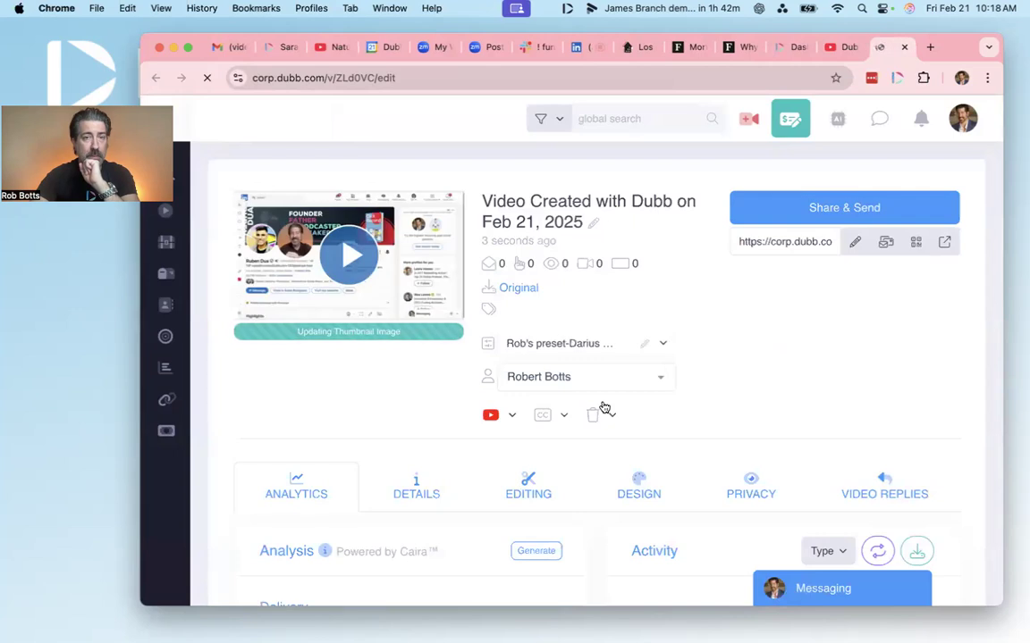
Minimize the browser window and bring up the Dubb desktop app's quick menu.
{"action": "left_click_drag", "start_coordinate": [198, 41], "coordinate": [231, 106]}
{"action": "left_click", "coordinate": [207, 111]}
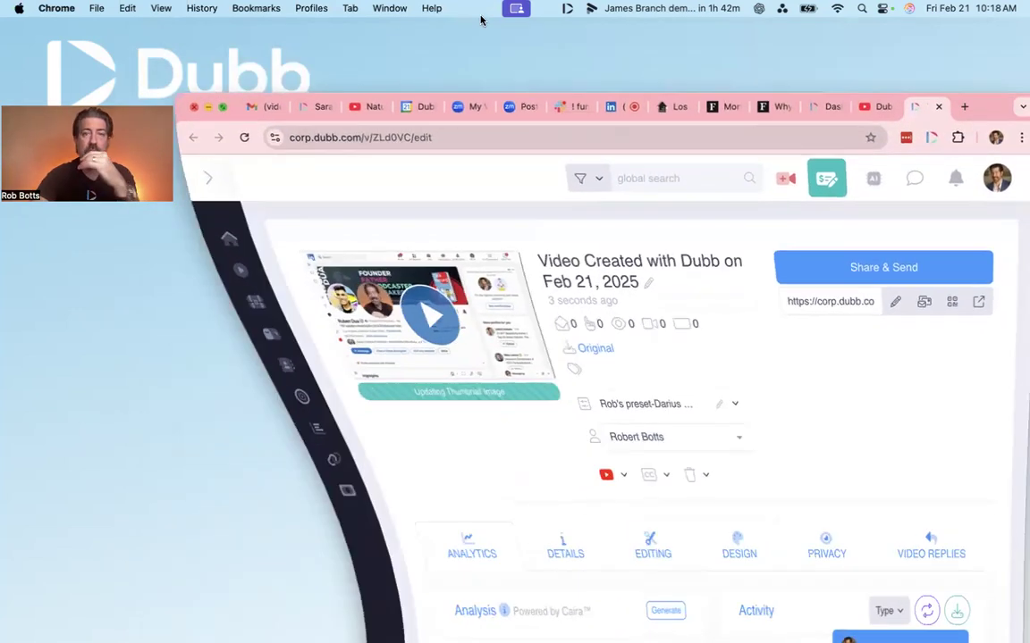
{"action": "left_click", "coordinate": [566, 9]}
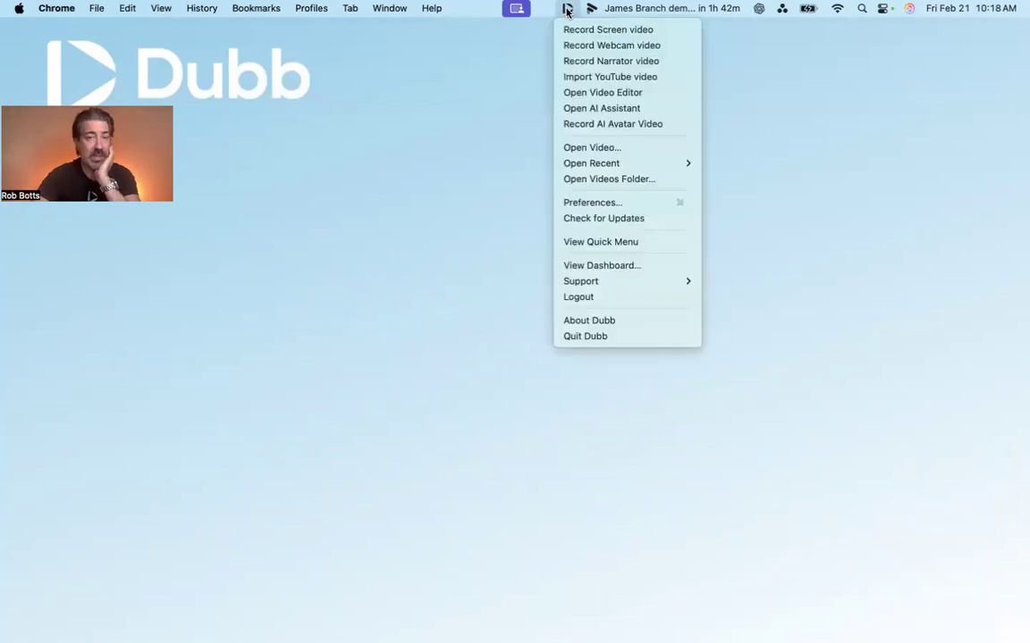
{"action": "left_click", "coordinate": [603, 241]}
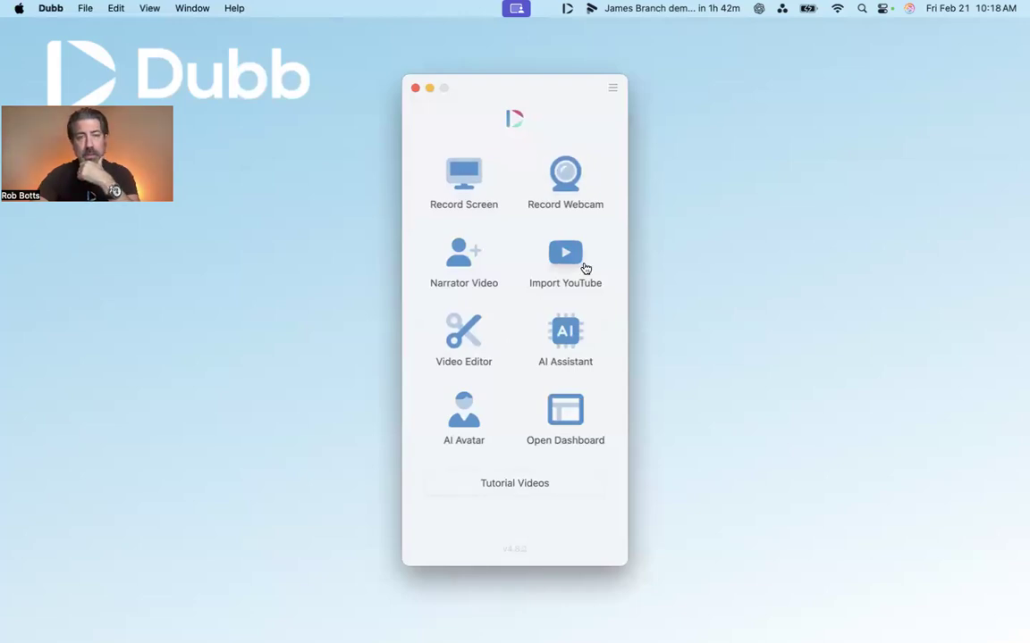
Open the desktop screen recorder and review its recording options for controls, countdown and system audio.
{"action": "left_click", "coordinate": [464, 172]}
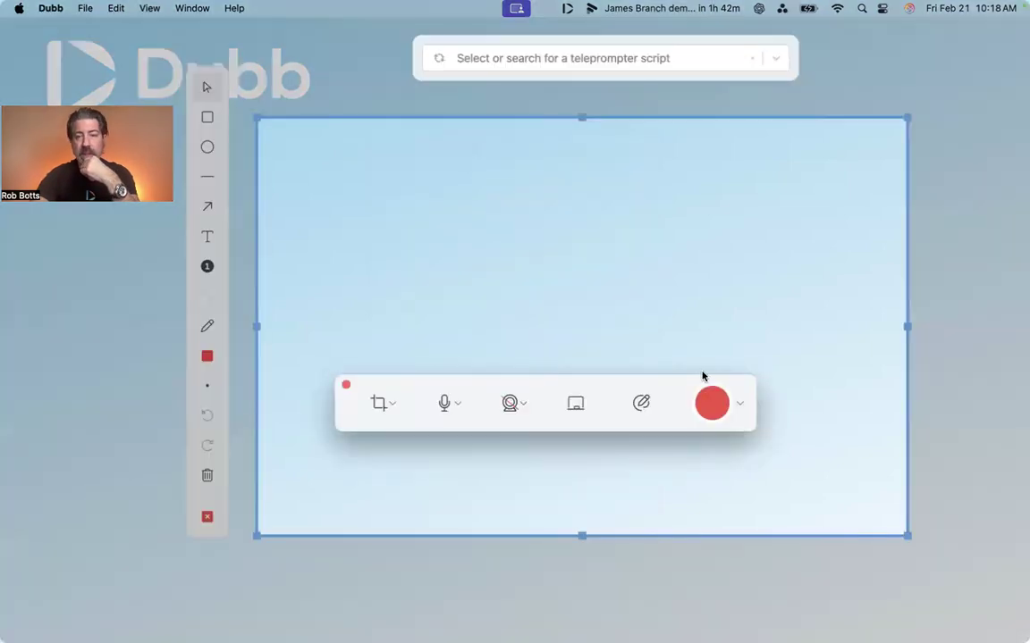
{"action": "left_click", "coordinate": [739, 405]}
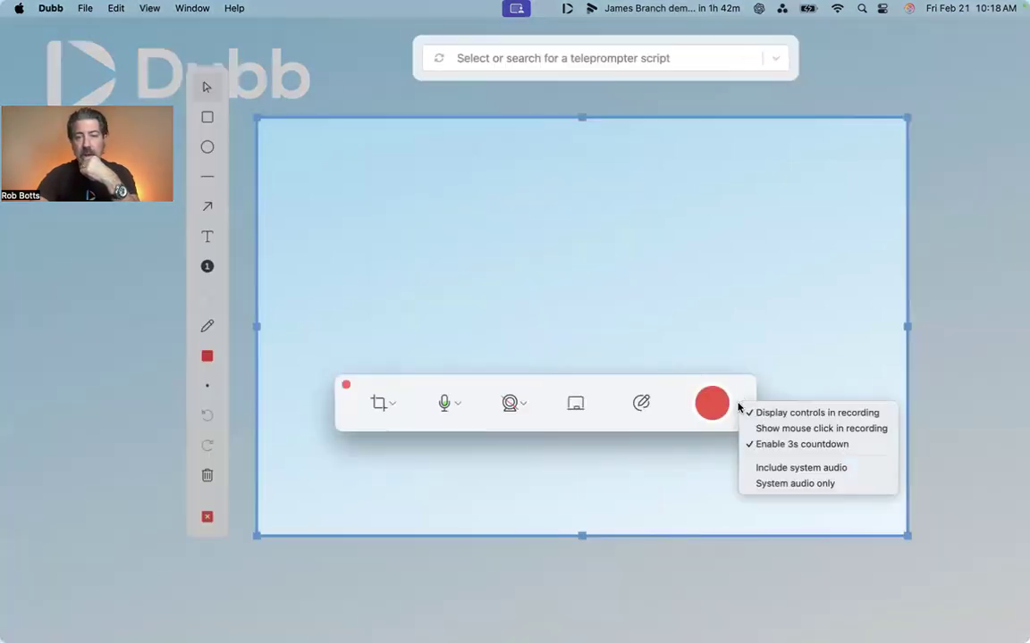
{"action": "left_click", "coordinate": [657, 382]}
Switch the capture area to full screen and turn on the webcam bubble, placing it below the teleprompter script bar.
{"action": "left_click", "coordinate": [376, 406]}
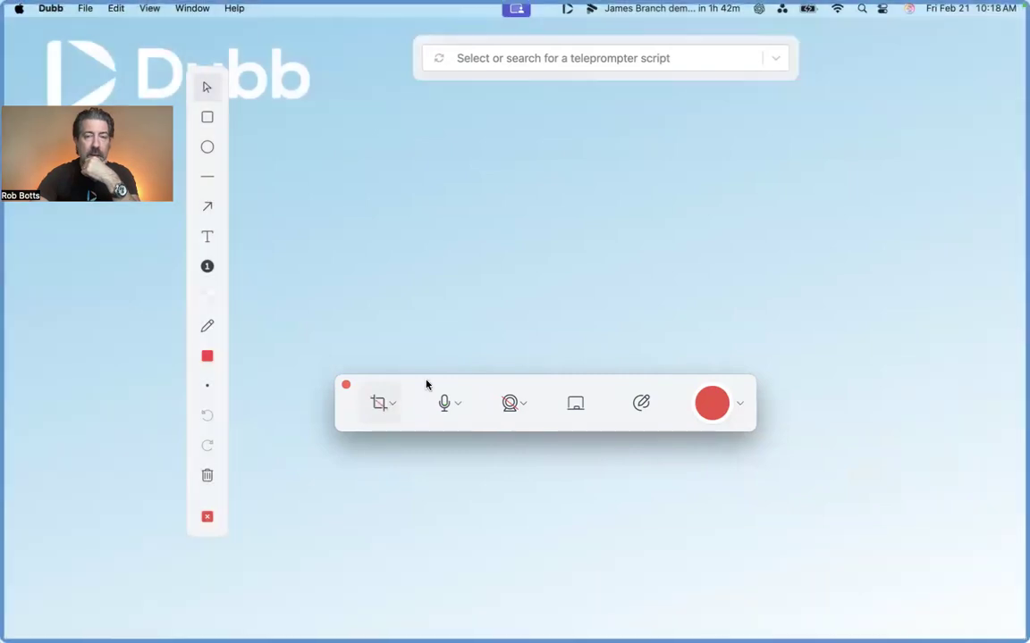
{"action": "left_click", "coordinate": [510, 405]}
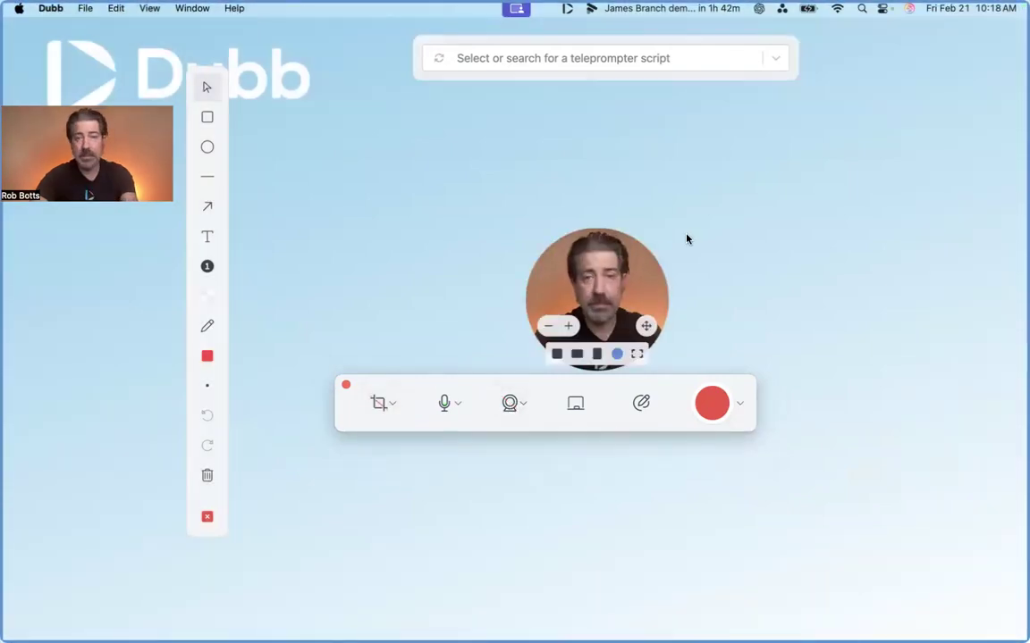
{"action": "left_click_drag", "start_coordinate": [631, 282], "coordinate": [482, 192]}
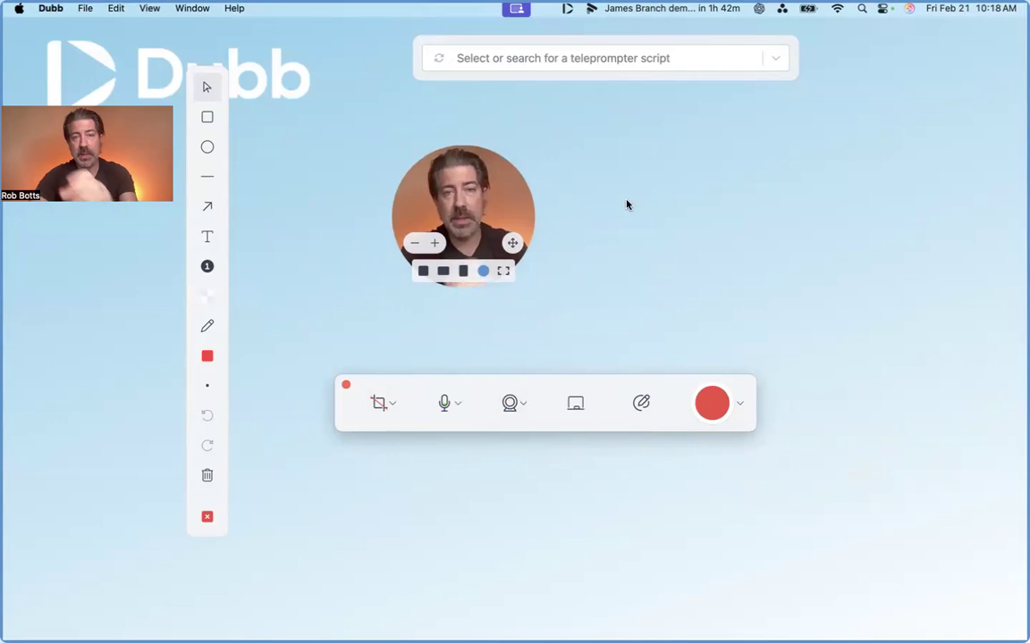
Shift the teleprompter script bar and the annotation toolbar slightly toward the Dubb logo.
{"action": "mouse_move", "coordinate": [472, 240]}
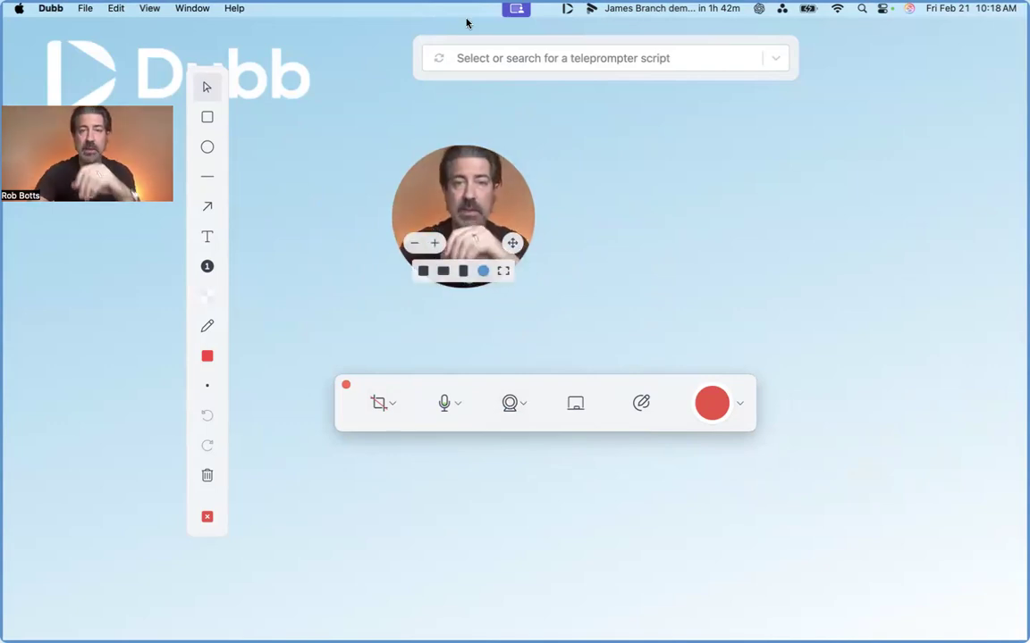
{"action": "mouse_move", "coordinate": [482, 39]}
{"action": "left_mouse_down"}
{"action": "mouse_move", "coordinate": [356, 28]}
{"action": "mouse_move", "coordinate": [425, 35]}
{"action": "left_mouse_up"}
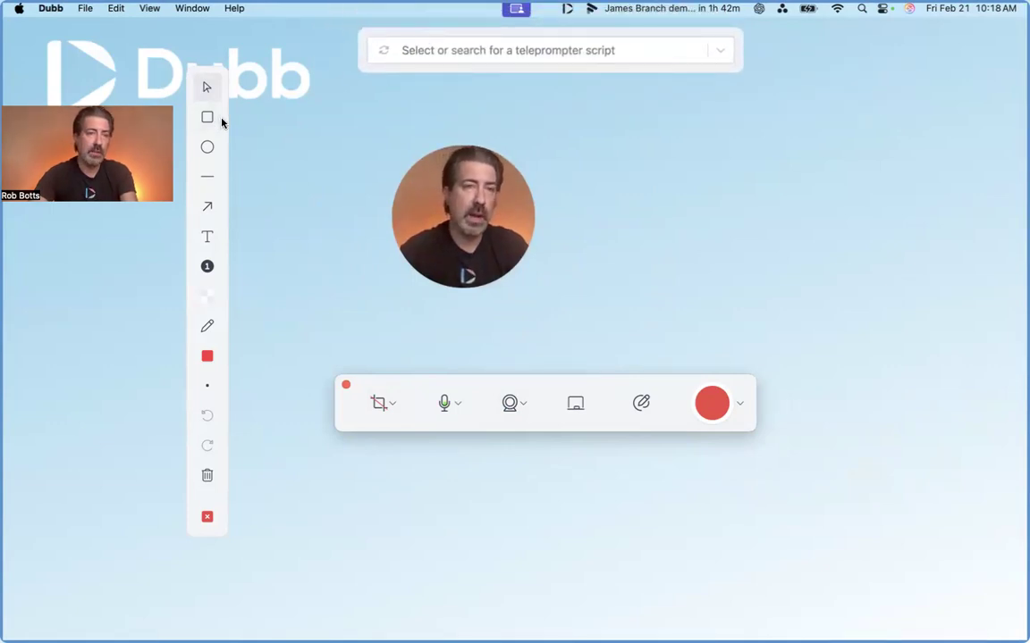
{"action": "mouse_move", "coordinate": [224, 131]}
{"action": "left_mouse_down"}
{"action": "mouse_move", "coordinate": [250, 100]}
{"action": "mouse_move", "coordinate": [185, 118]}
{"action": "mouse_move", "coordinate": [208, 122]}
{"action": "left_mouse_up"}
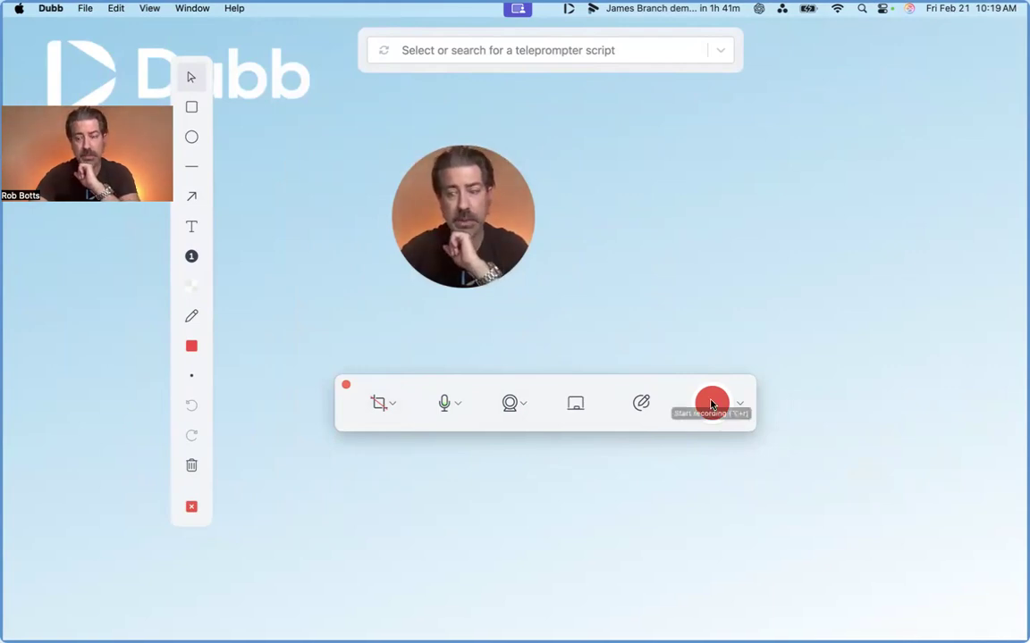
Switch to a cropped capture region, review its aspect ratio presets, and enlarge the region by hand.
{"action": "left_click", "coordinate": [378, 404]}
{"action": "left_click", "coordinate": [391, 404]}
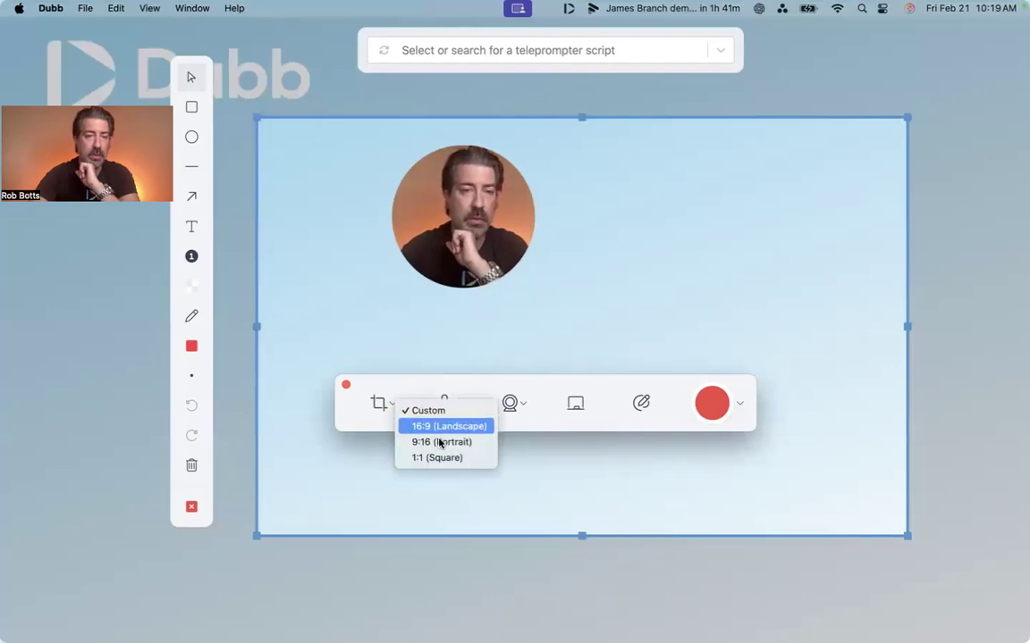
{"action": "left_click", "coordinate": [608, 282]}
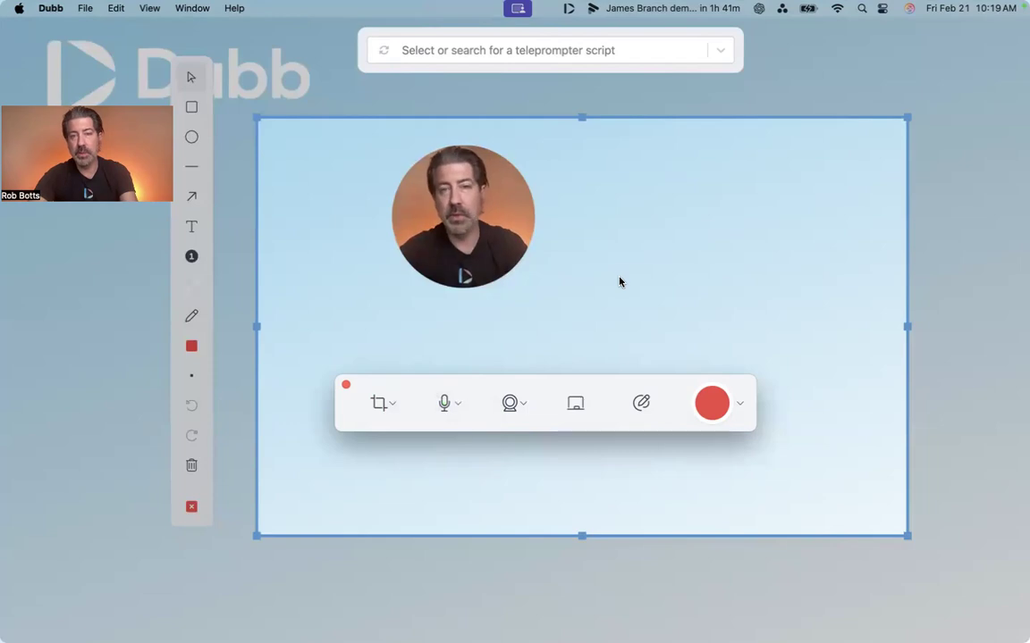
{"action": "left_click_drag", "start_coordinate": [621, 310], "coordinate": [590, 111]}
{"action": "left_click_drag", "start_coordinate": [903, 317], "coordinate": [910, 345]}
Move the webcam bubble closer to the middle of the capture region and turn the webcam off.
{"action": "mouse_move", "coordinate": [490, 195]}
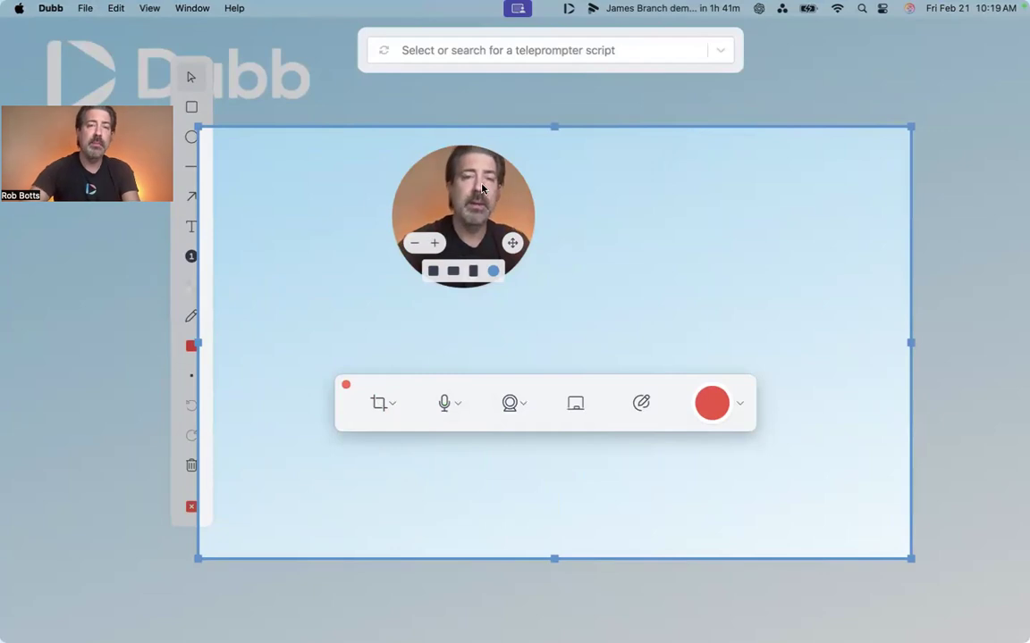
{"action": "left_click_drag", "start_coordinate": [461, 187], "coordinate": [520, 217]}
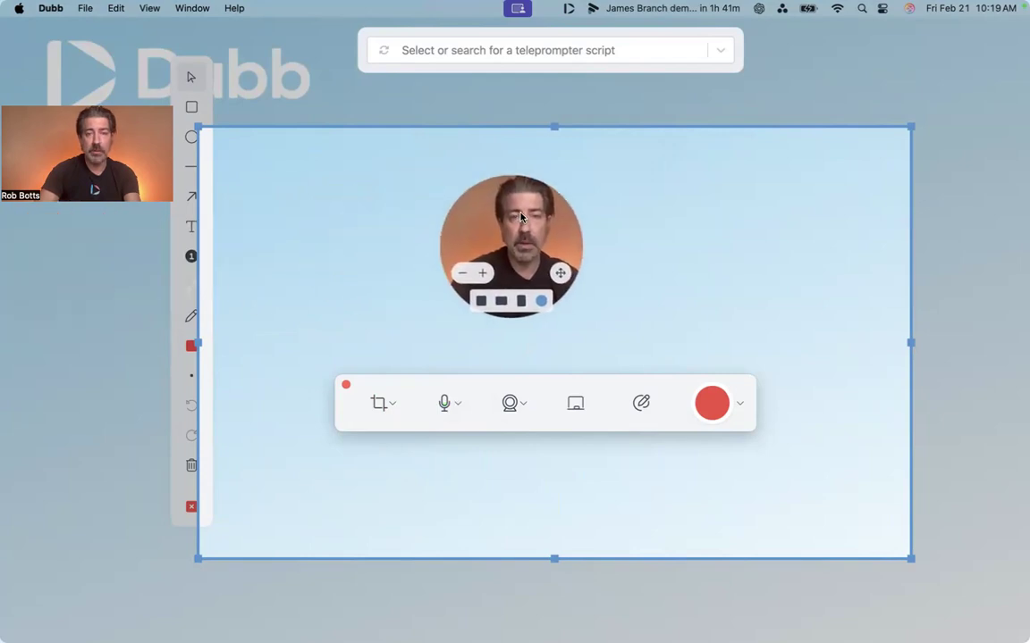
{"action": "left_click", "coordinate": [509, 403]}
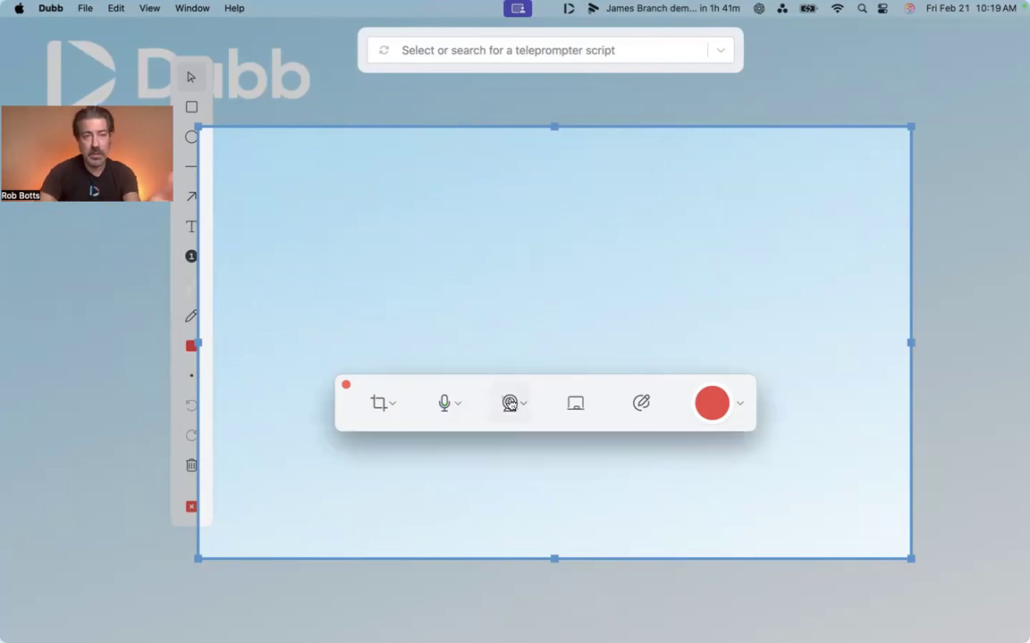
Turn the webcam bubble back on and shift the capture region slightly upward.
{"action": "left_click", "coordinate": [510, 403]}
{"action": "left_click_drag", "start_coordinate": [398, 269], "coordinate": [386, 237]}
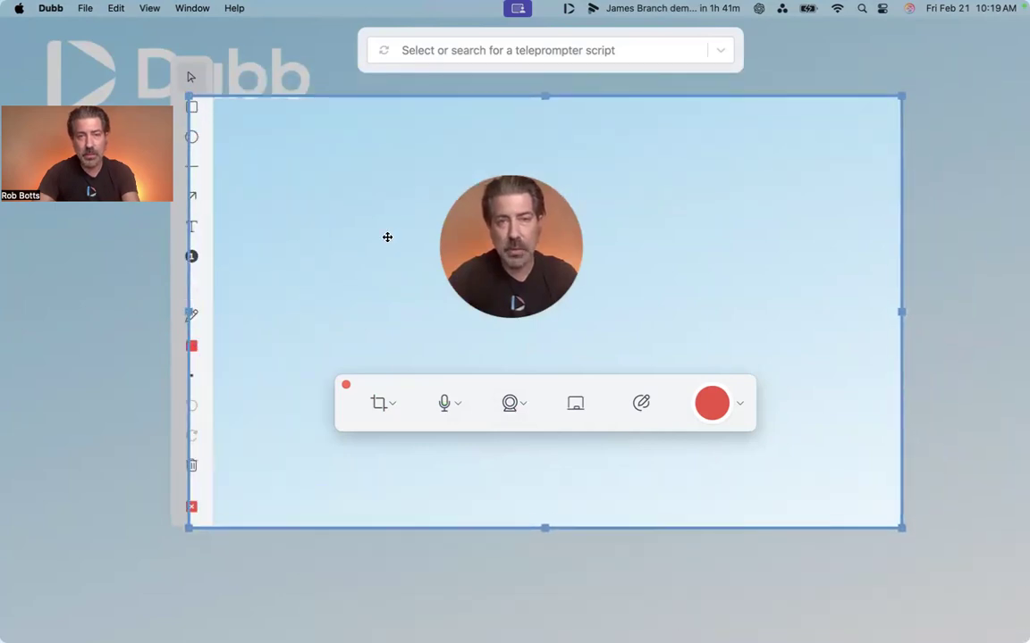
Try the 9:16 (Portrait) ratio for the capture region and settle on 16:9 (Landscape).
{"action": "left_click", "coordinate": [391, 408]}
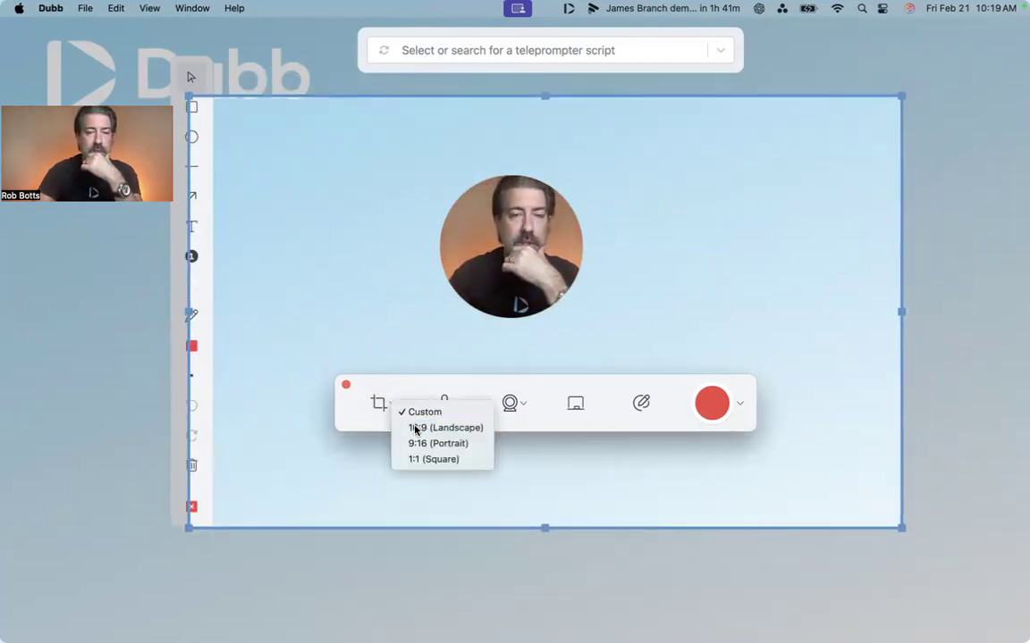
{"action": "left_click", "coordinate": [413, 427]}
{"action": "left_click", "coordinate": [391, 404]}
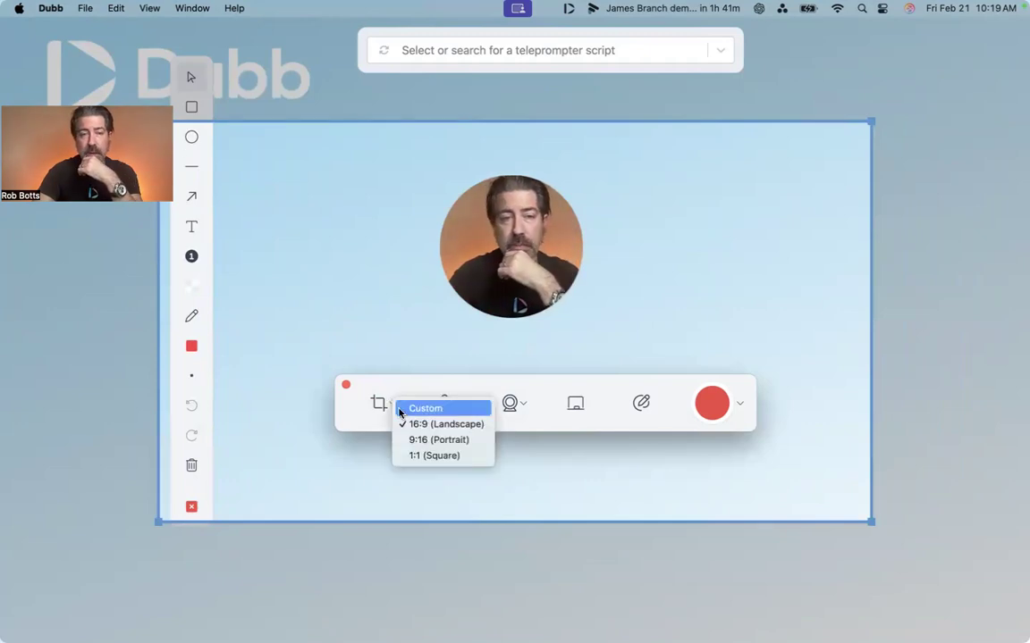
{"action": "left_click", "coordinate": [406, 438]}
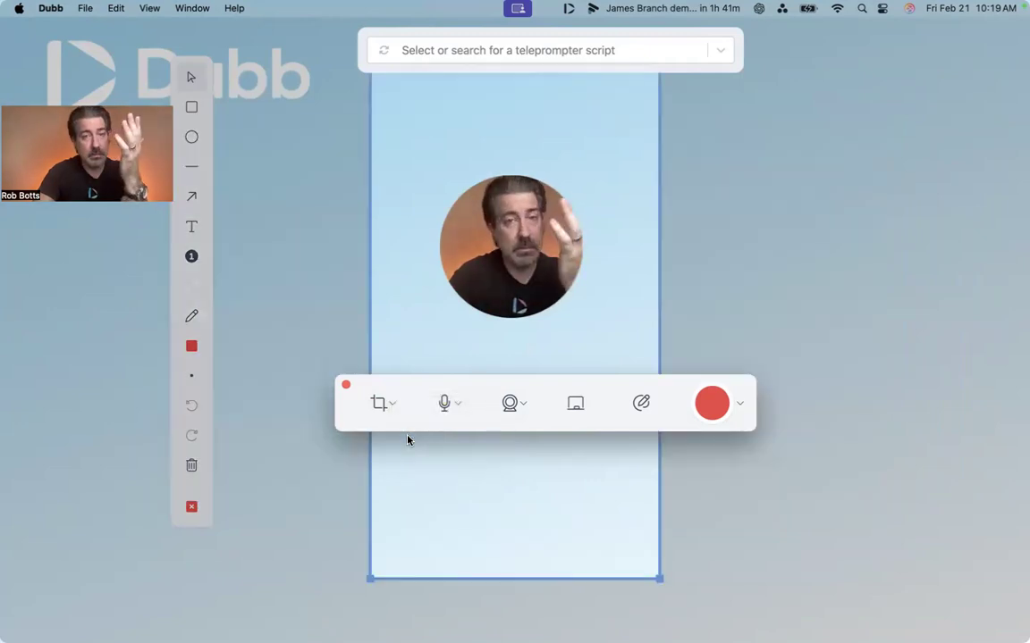
{"action": "left_click", "coordinate": [392, 404]}
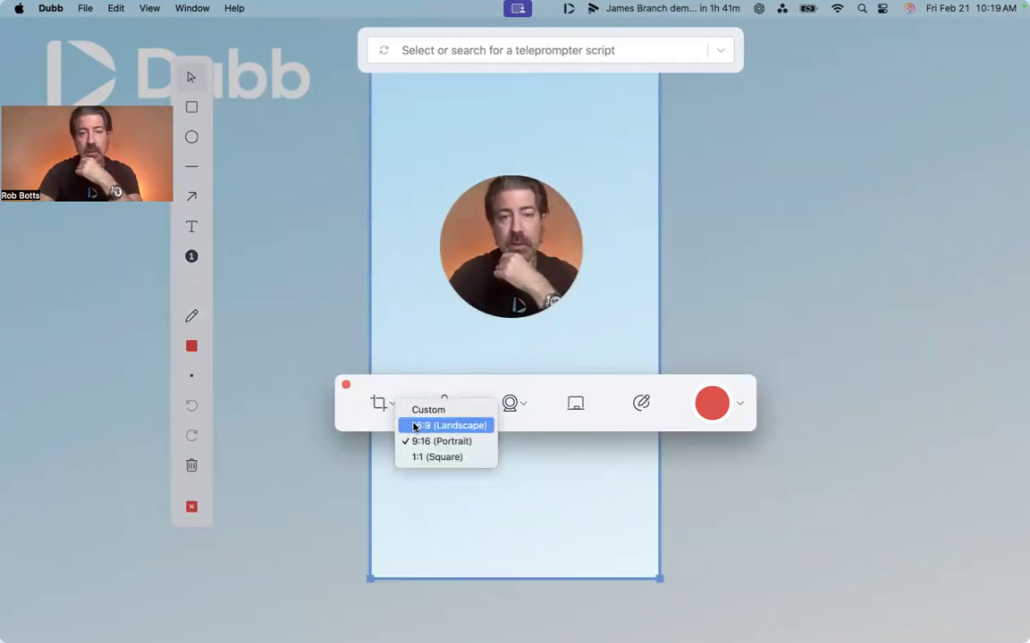
{"action": "left_click", "coordinate": [413, 426]}
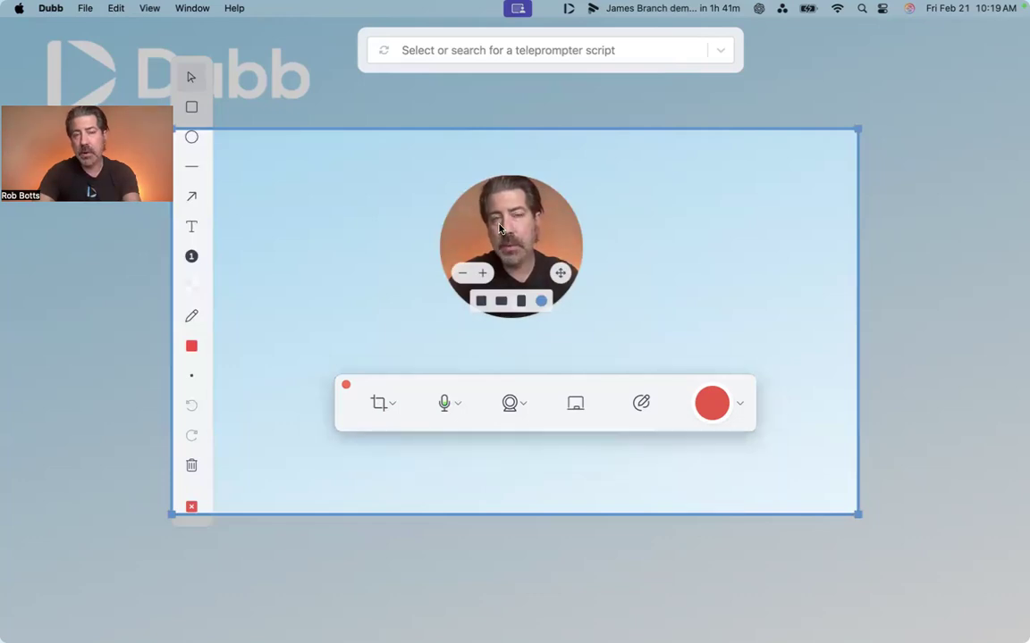
Move the webcam bubble nearer the annotation toolbar and record a screen clip of about 14 seconds.
{"action": "left_click_drag", "start_coordinate": [448, 201], "coordinate": [310, 197]}
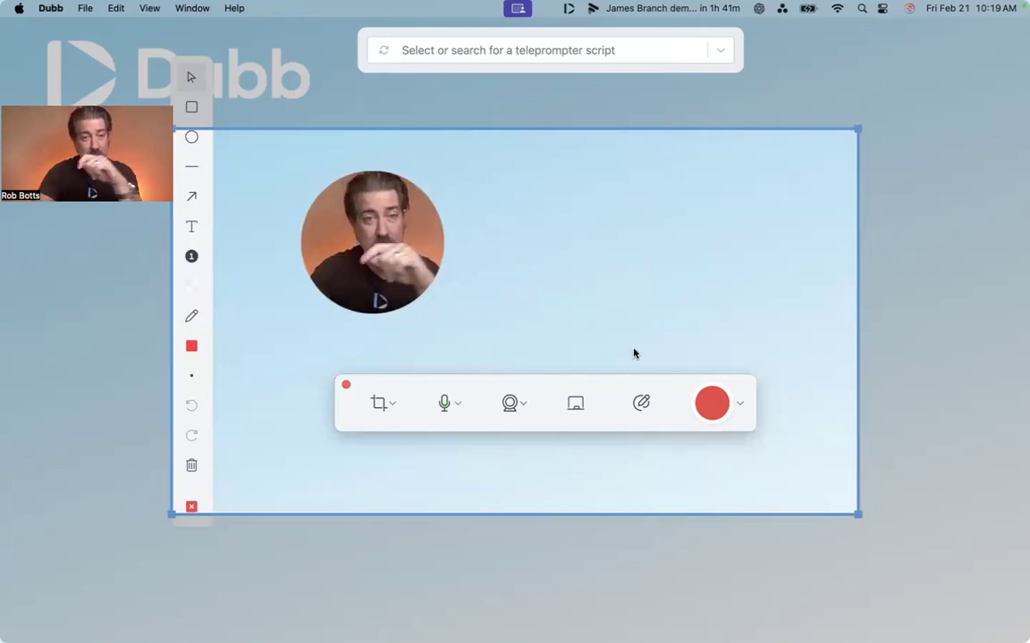
{"action": "left_click", "coordinate": [713, 402]}
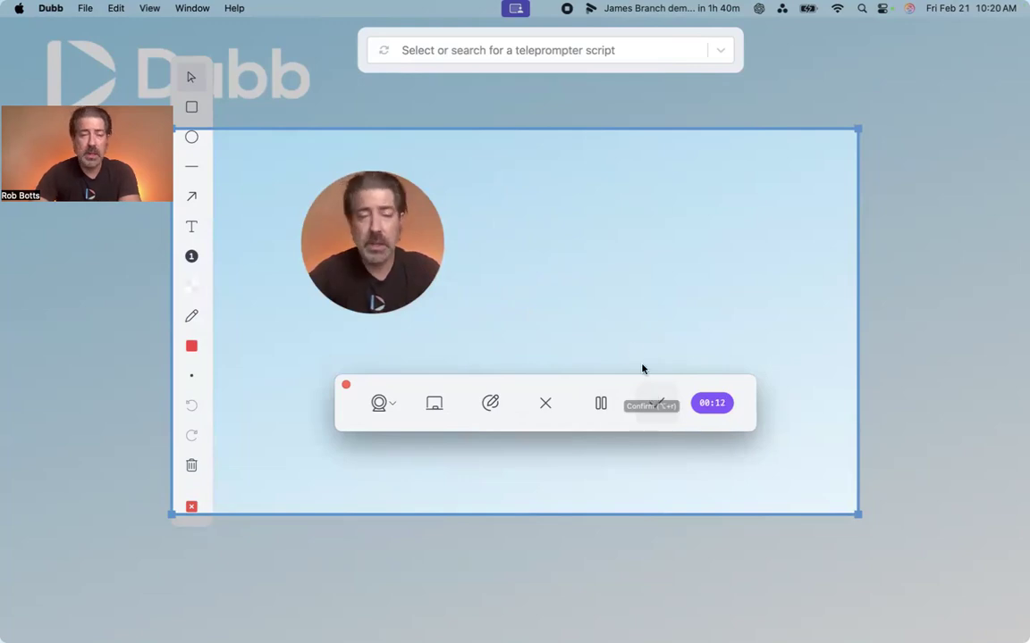
{"action": "left_click", "coordinate": [655, 402]}
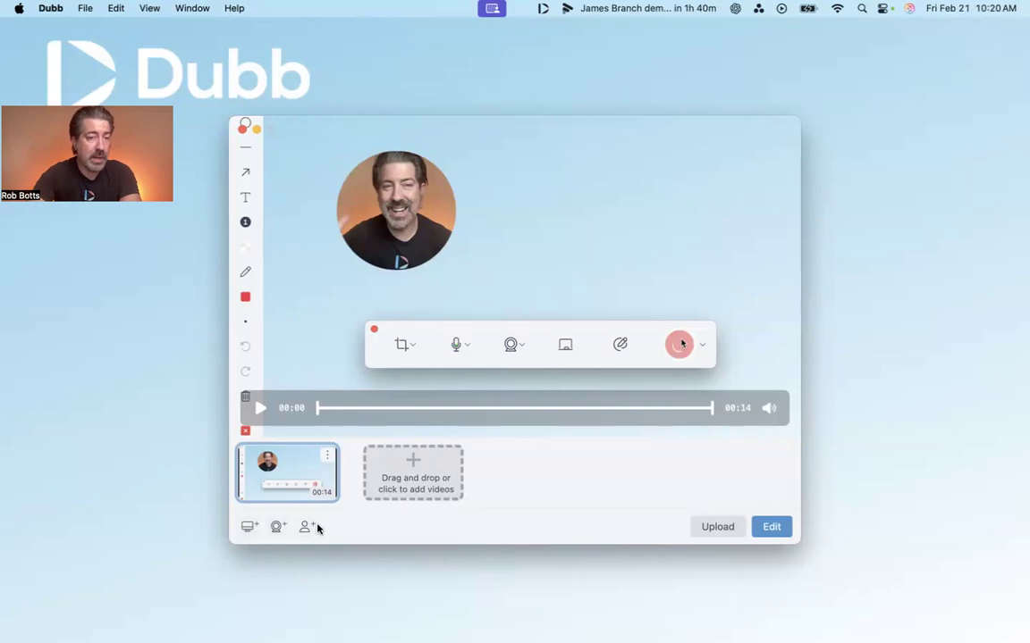
Add a second screen recording of about 4 seconds using the same capture region and webcam bubble.
{"action": "left_click", "coordinate": [246, 527]}
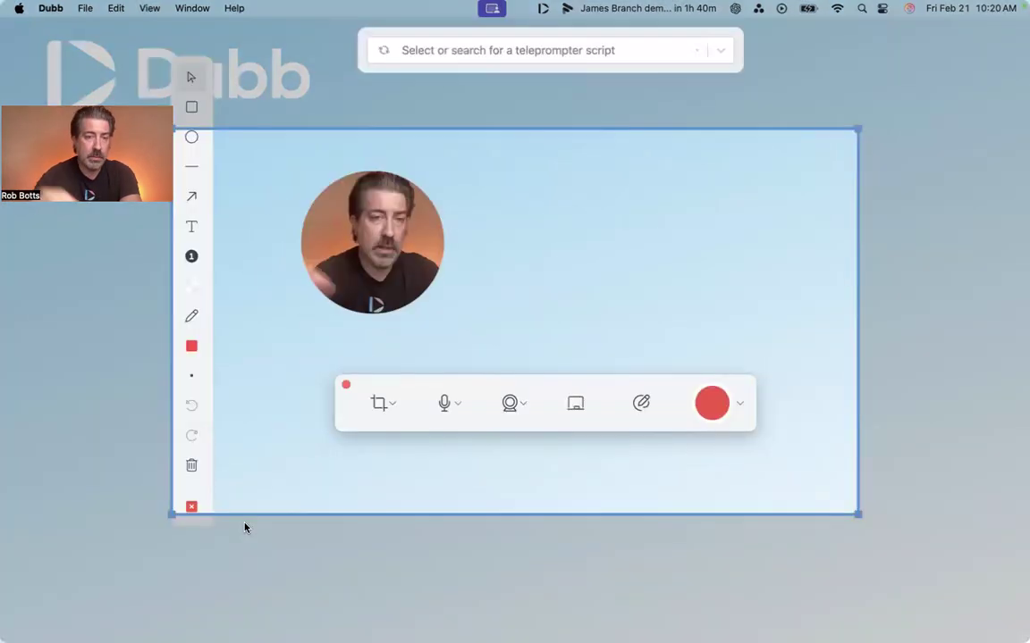
{"action": "left_click", "coordinate": [714, 405]}
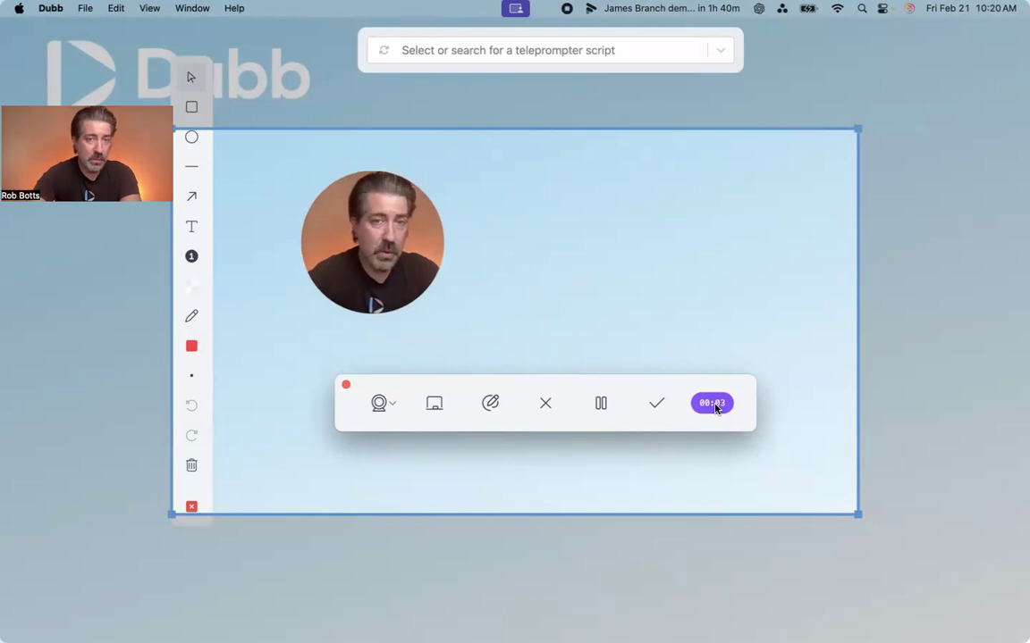
{"action": "left_click", "coordinate": [656, 403]}
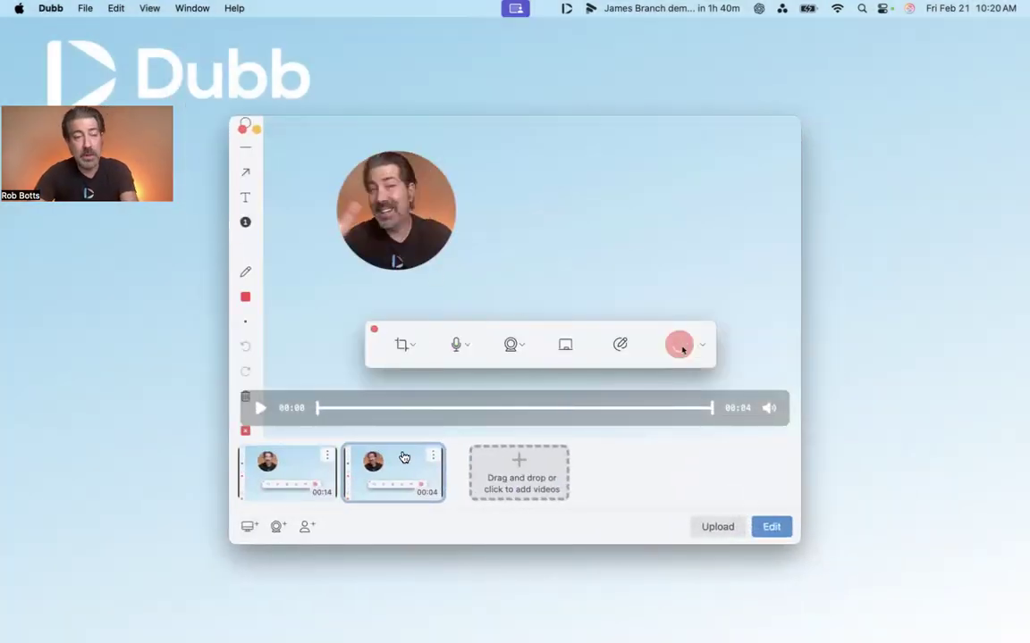
Reorder the clips so the 4-second clip precedes the 14-second one, and review the options for the 14-second clip.
{"action": "left_click_drag", "start_coordinate": [399, 466], "coordinate": [456, 456]}
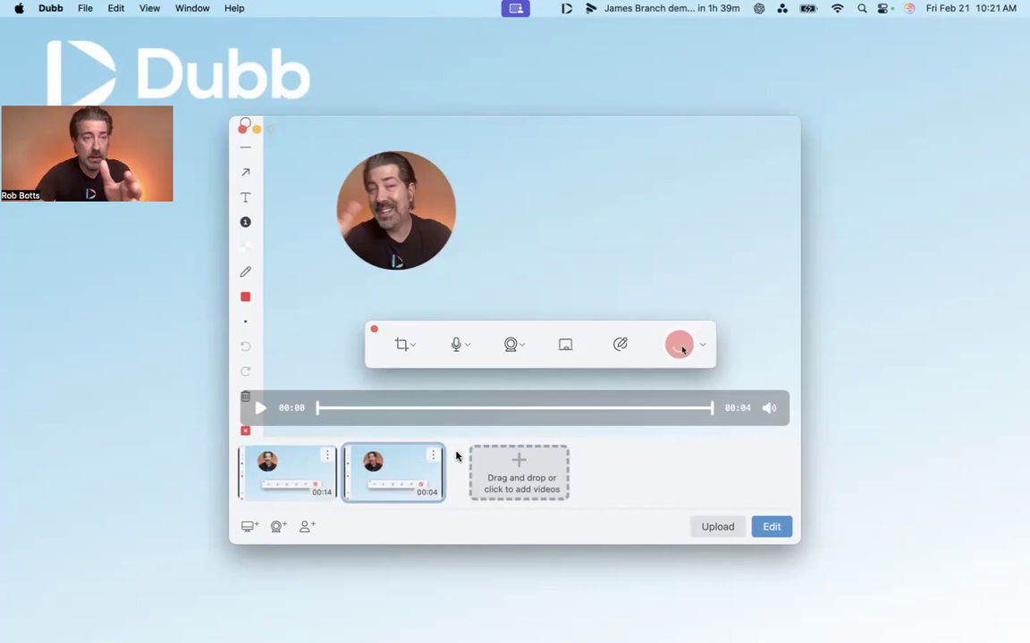
{"action": "left_click_drag", "start_coordinate": [407, 462], "coordinate": [242, 460]}
{"action": "left_click", "coordinate": [433, 456]}
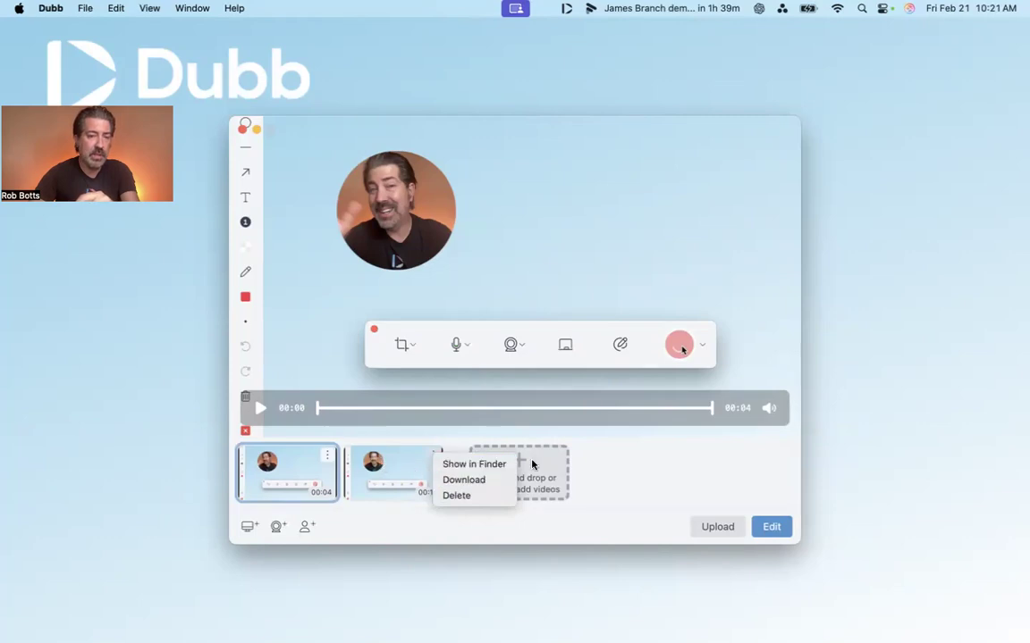
{"action": "left_click", "coordinate": [605, 466]}
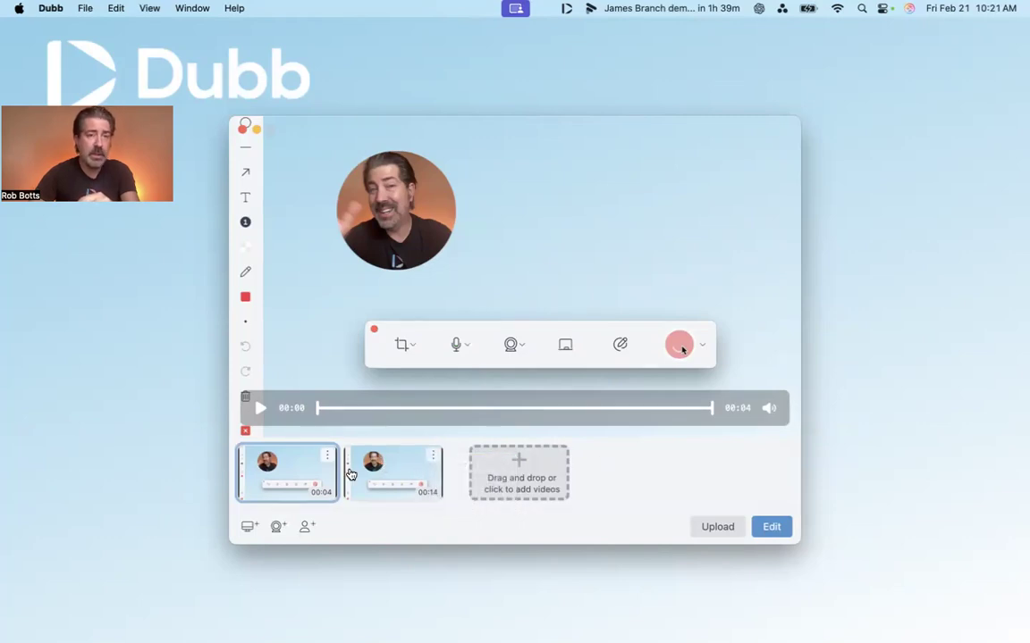
Record a webcam-only clip of about 6 seconds and place it between the two screen clips.
{"action": "left_click", "coordinate": [276, 529]}
{"action": "left_click", "coordinate": [592, 528]}
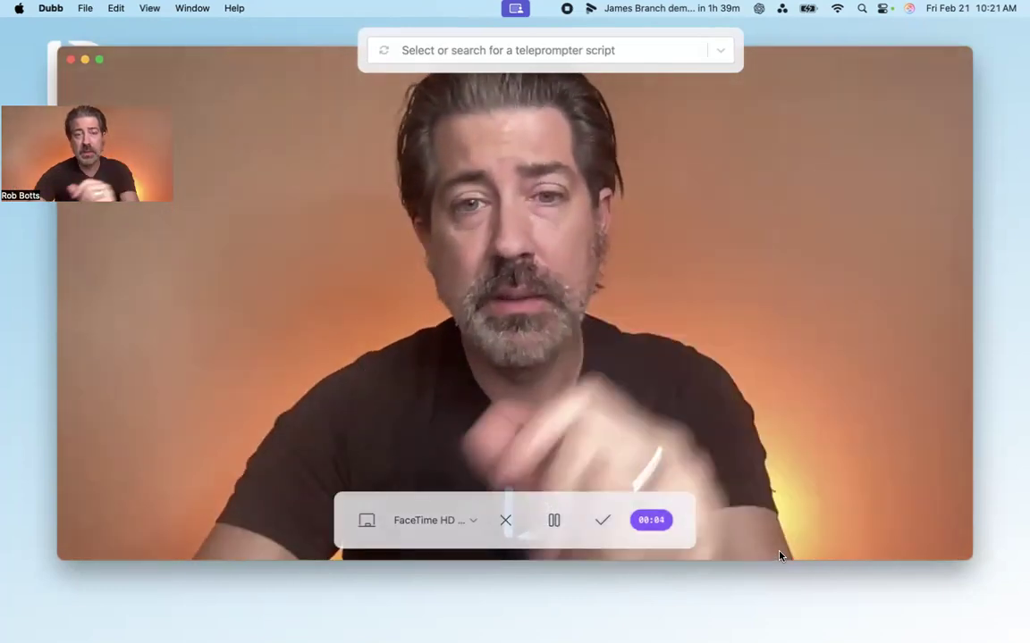
{"action": "left_click", "coordinate": [601, 519]}
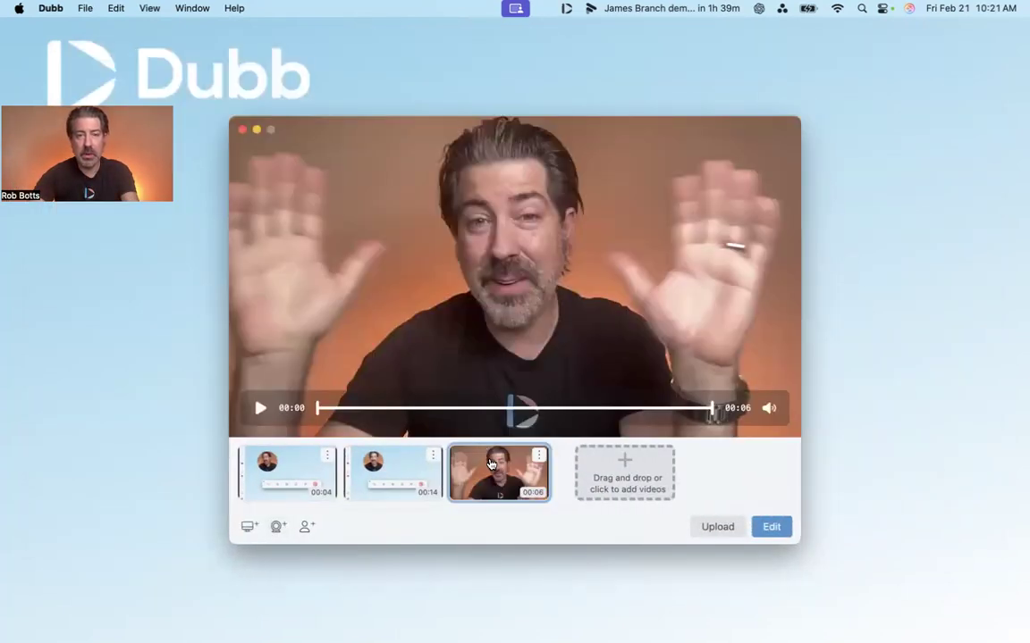
{"action": "left_click_drag", "start_coordinate": [490, 463], "coordinate": [295, 457]}
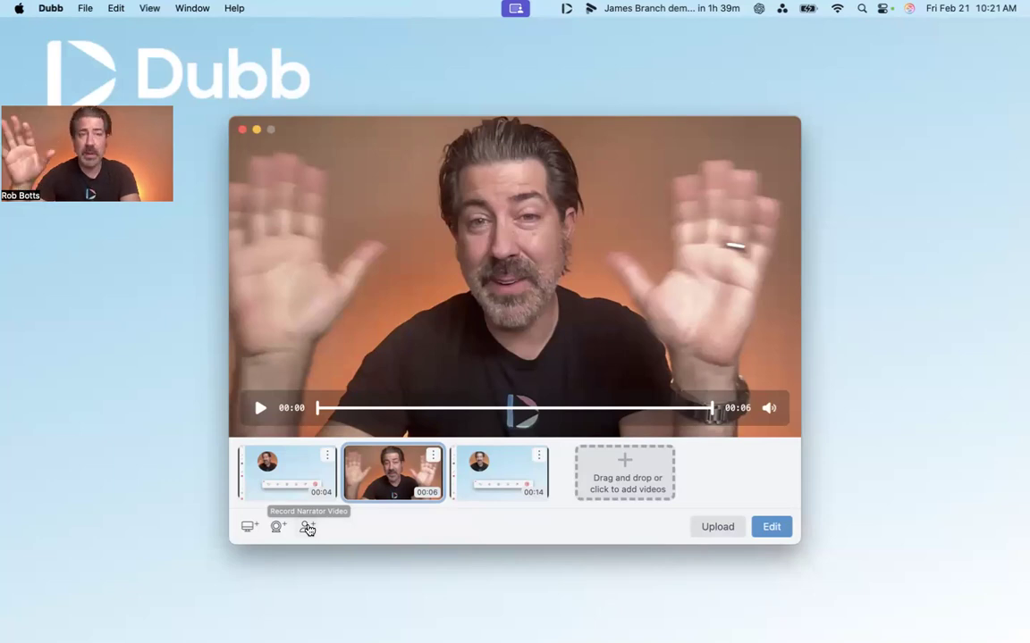
Start a narrator recording and choose the video "Narrator - Dubb Academy - SIA" as the narrator.
{"action": "left_click", "coordinate": [307, 530]}
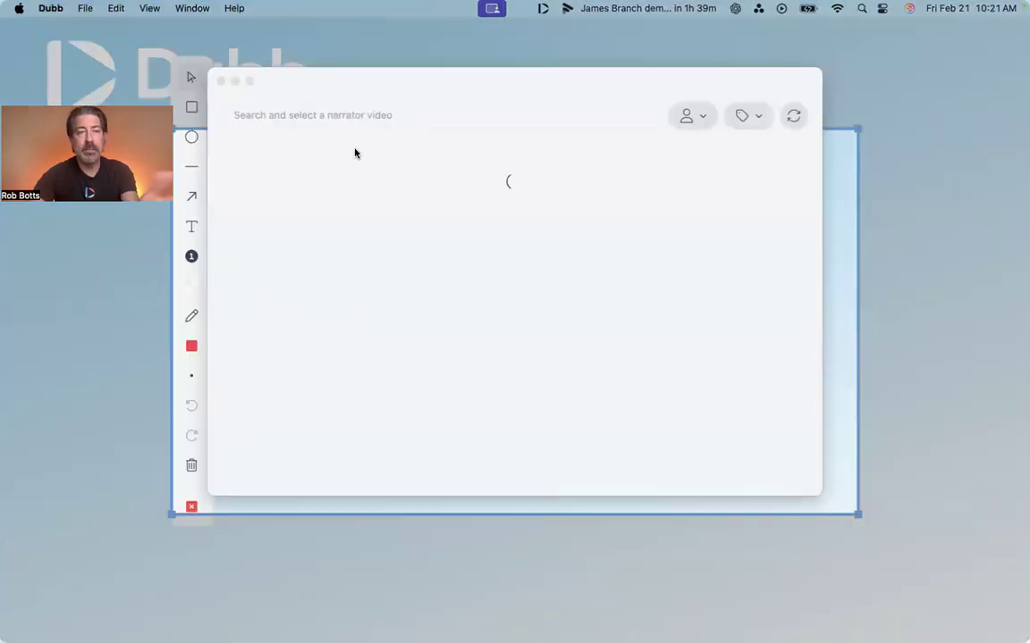
{"action": "scroll", "coordinate": [554, 294], "scroll_direction": "down", "scroll_amount": 5}
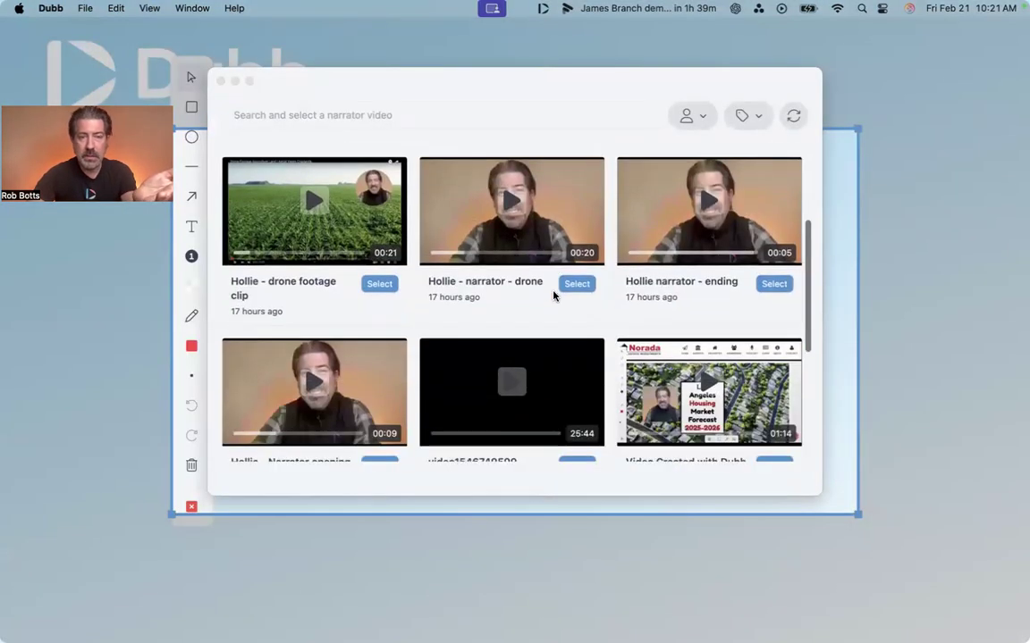
{"action": "scroll", "coordinate": [553, 295], "scroll_direction": "down", "scroll_amount": 6}
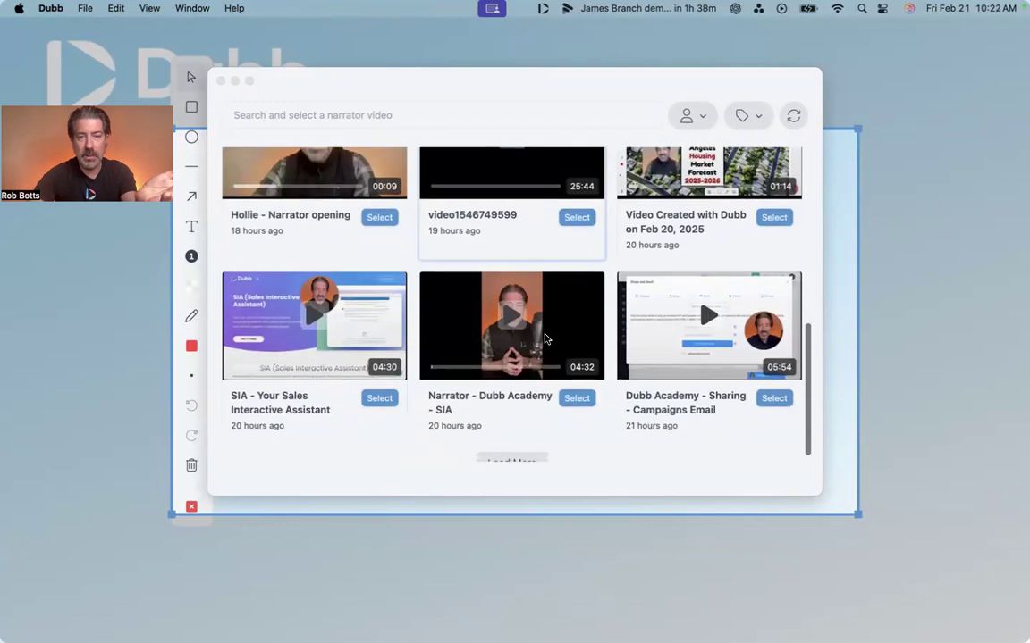
{"action": "left_click", "coordinate": [576, 384]}
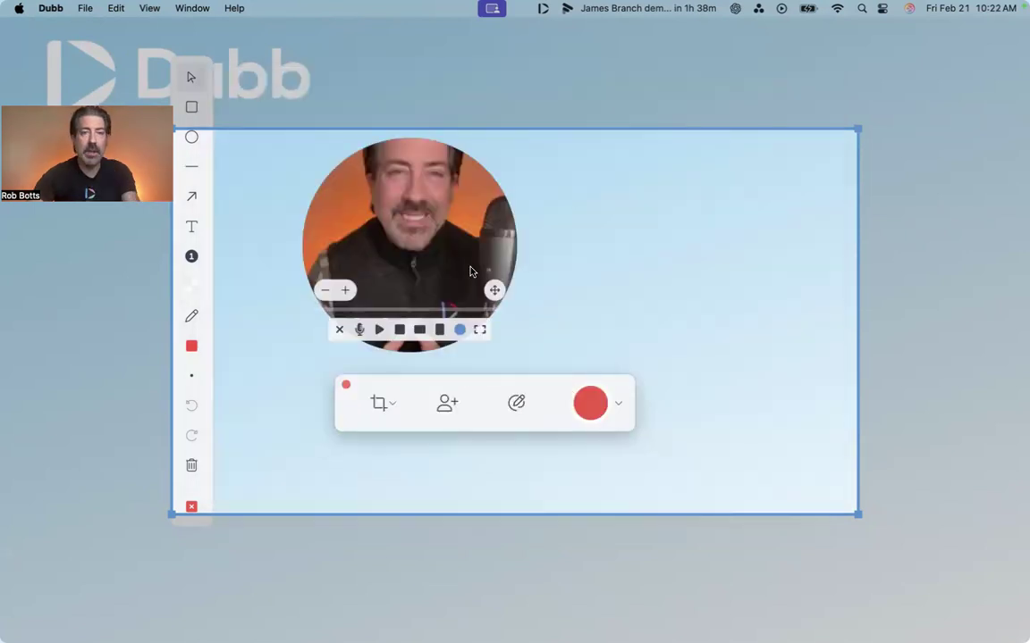
Record a narrator clip of about 3 seconds, pausing it before finishing.
{"action": "left_click", "coordinate": [591, 404]}
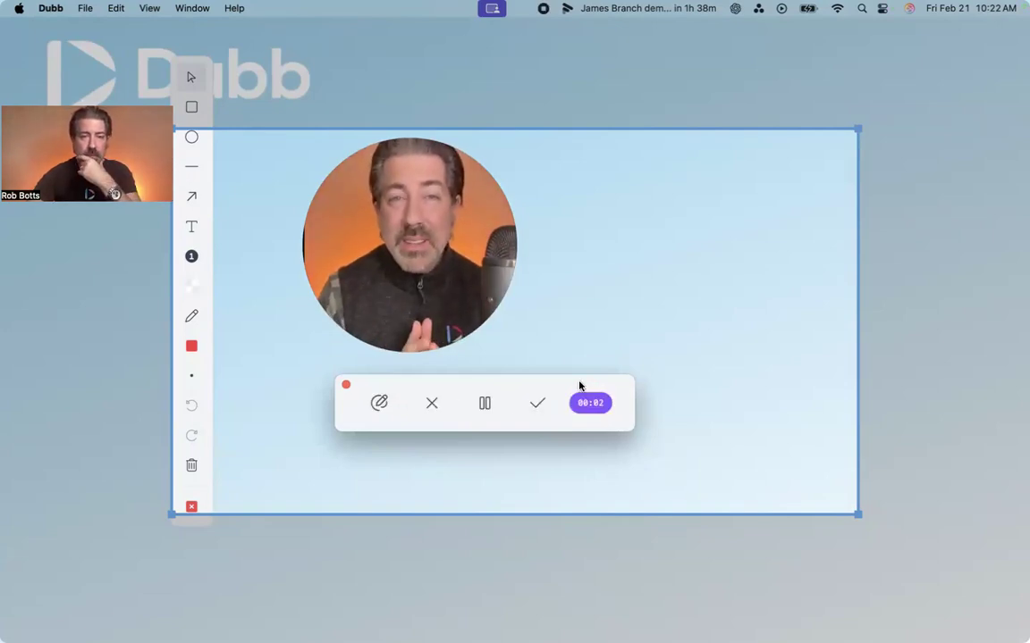
{"action": "left_click", "coordinate": [484, 403]}
{"action": "left_click", "coordinate": [536, 403]}
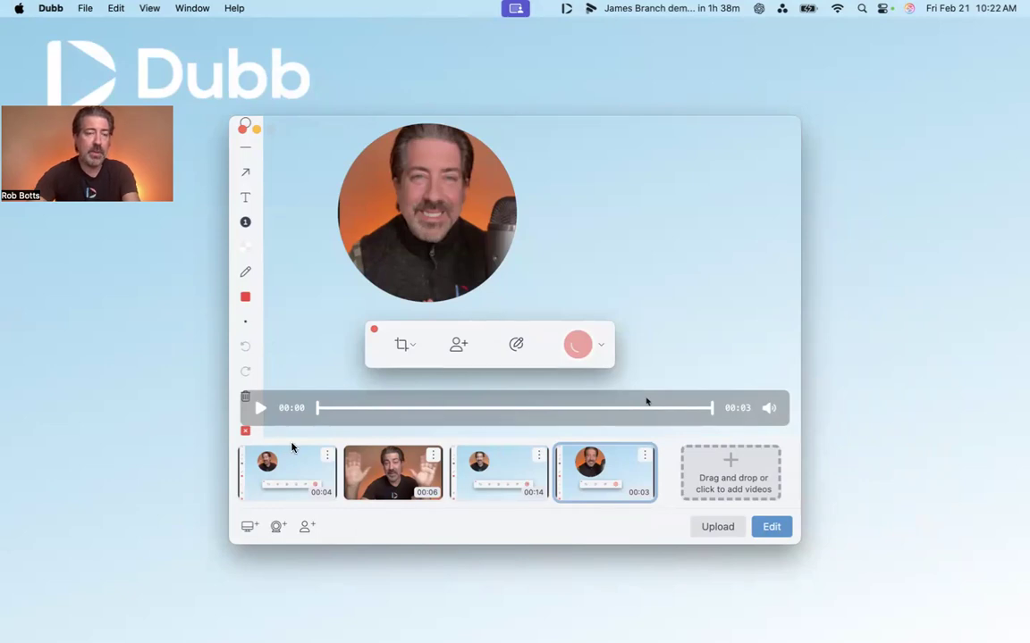
Place the narrator clip before the 14-second clip and open the combined clips for editing.
{"action": "left_click_drag", "start_coordinate": [508, 455], "coordinate": [501, 458]}
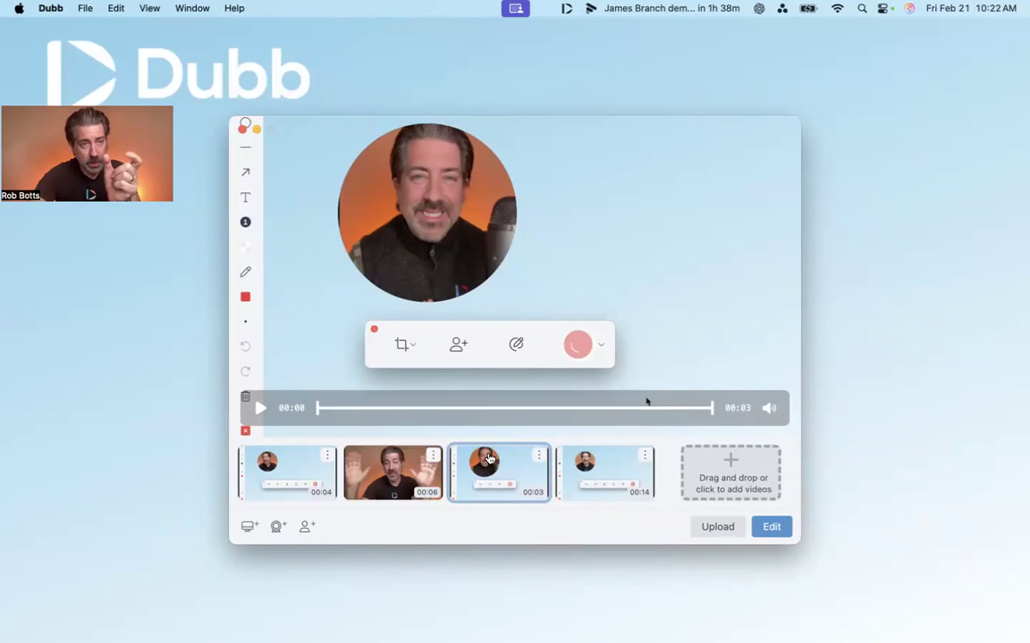
{"action": "left_click", "coordinate": [770, 528]}
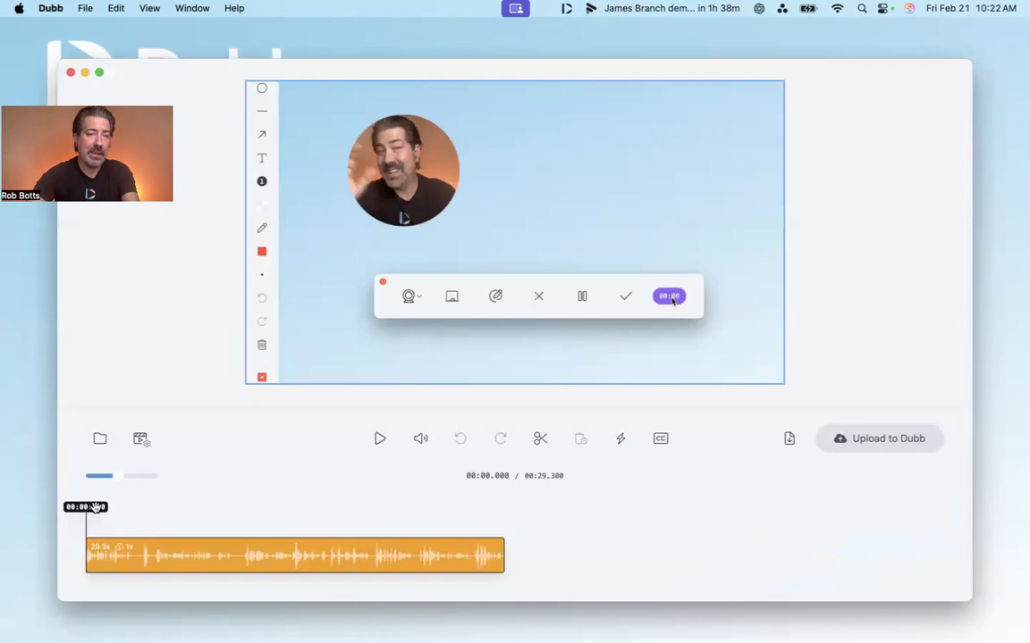
Split the timeline at 00:09.627 and 00:12.640, delete the section between the splits, and undo these edits.
{"action": "left_click_drag", "start_coordinate": [96, 507], "coordinate": [148, 496]}
{"action": "left_click_drag", "start_coordinate": [179, 495], "coordinate": [223, 496]}
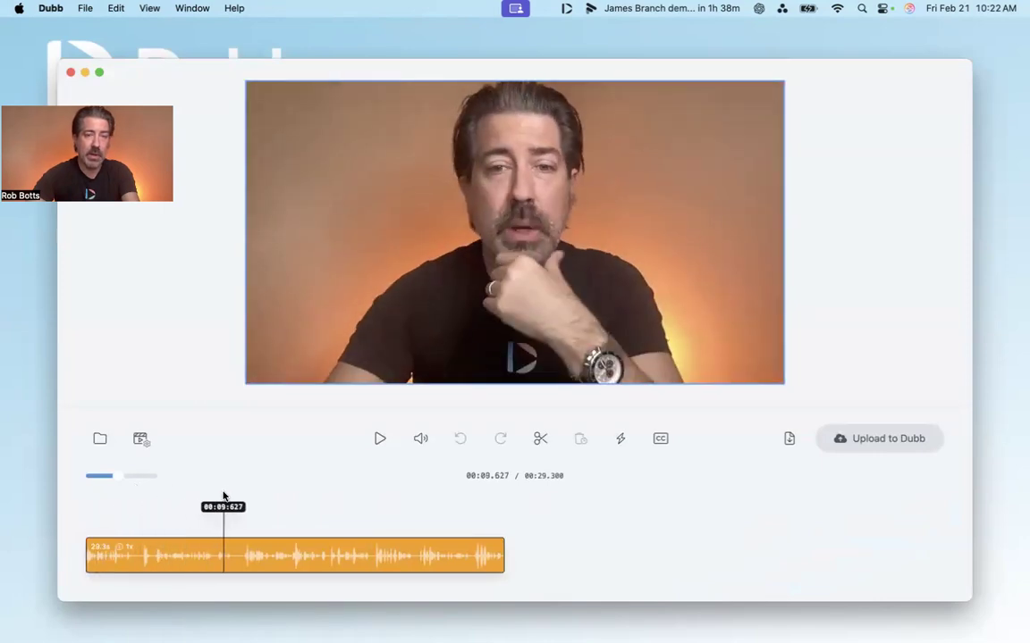
{"action": "left_click", "coordinate": [539, 439]}
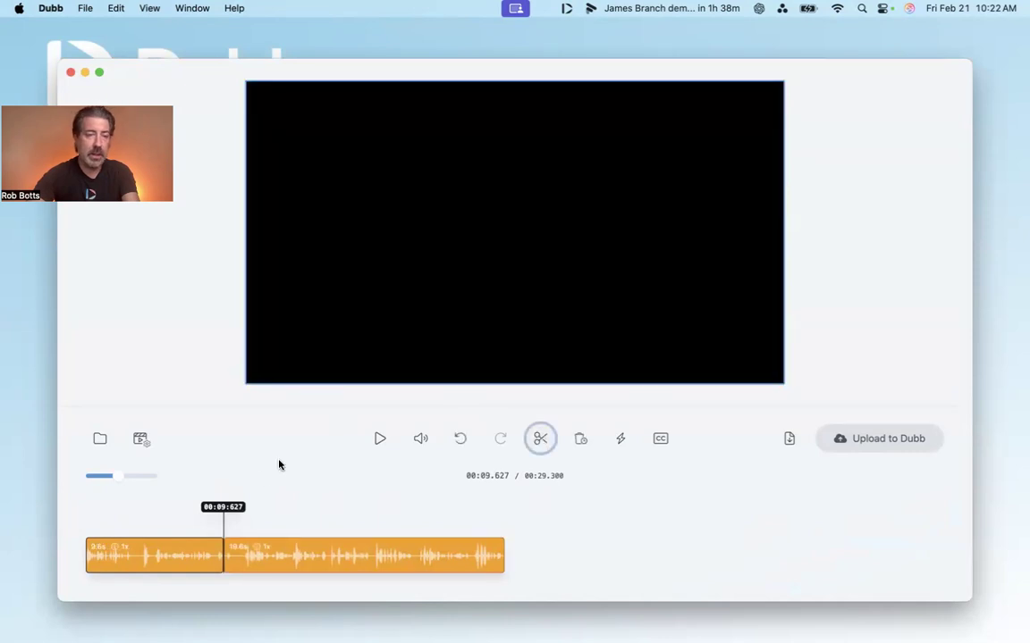
{"action": "left_click_drag", "start_coordinate": [227, 506], "coordinate": [266, 507]}
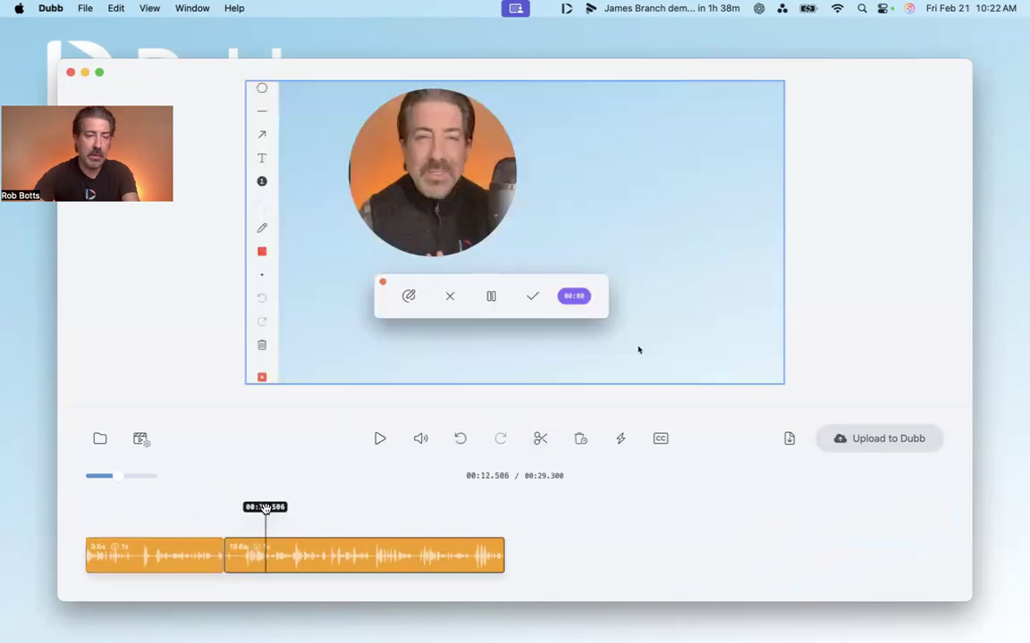
{"action": "left_click", "coordinate": [539, 440]}
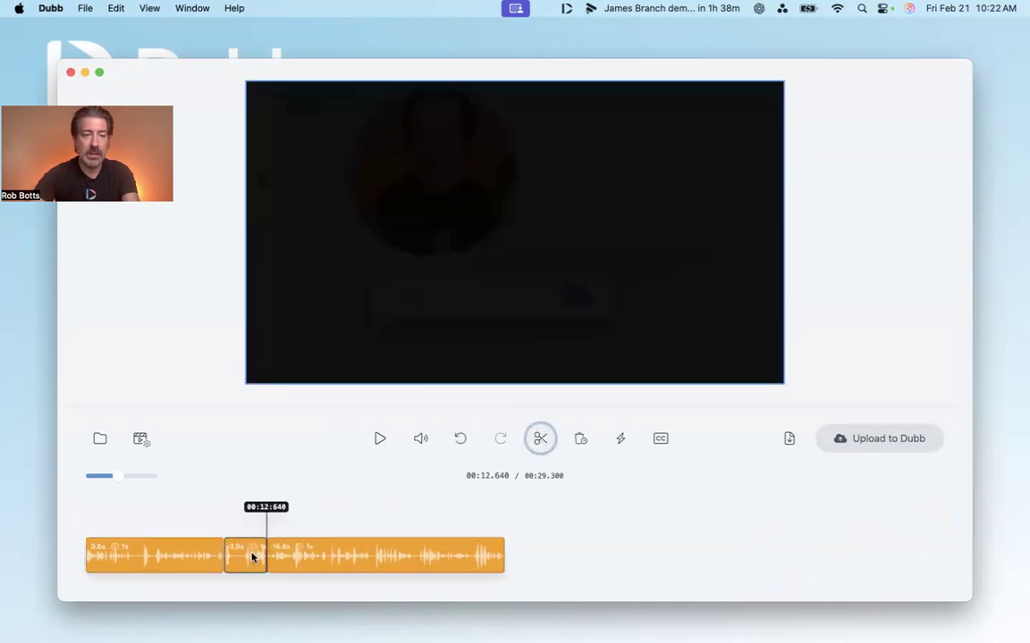
{"action": "left_click", "coordinate": [252, 558]}
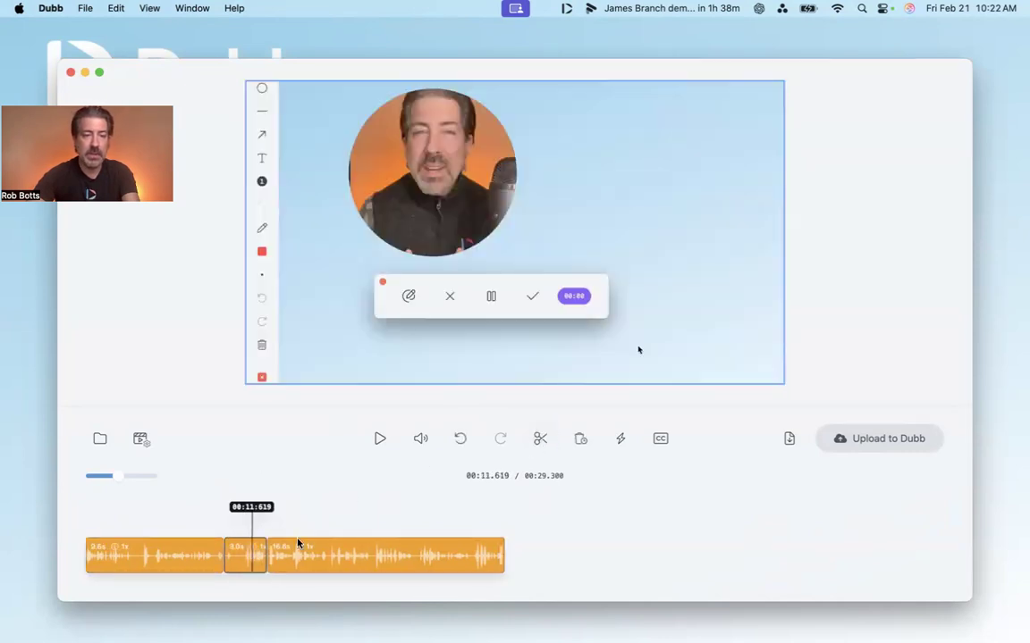
{"action": "left_click", "coordinate": [579, 438]}
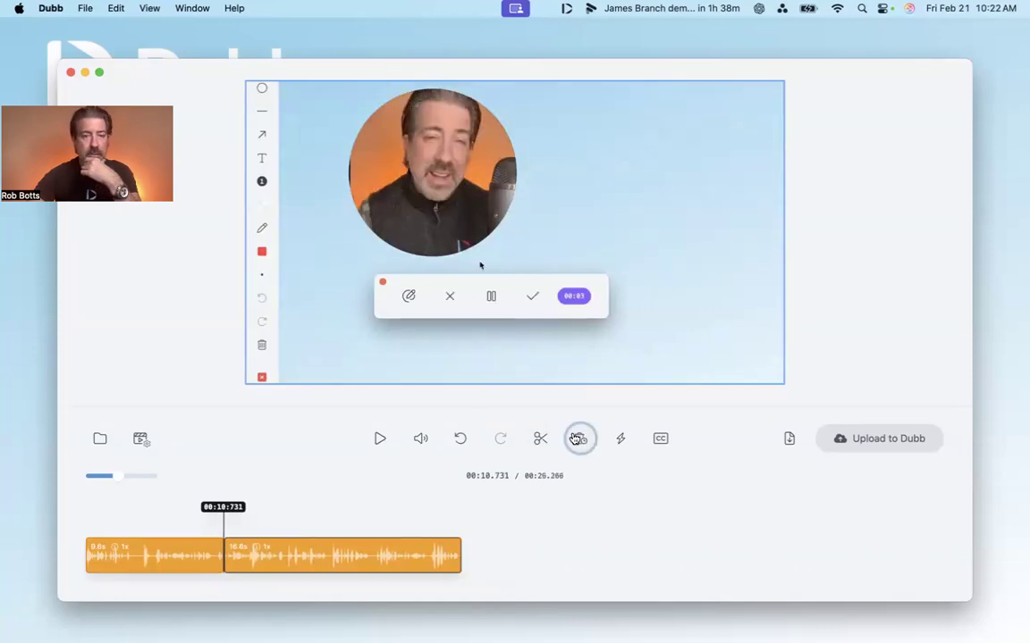
{"action": "left_click", "coordinate": [459, 438]}
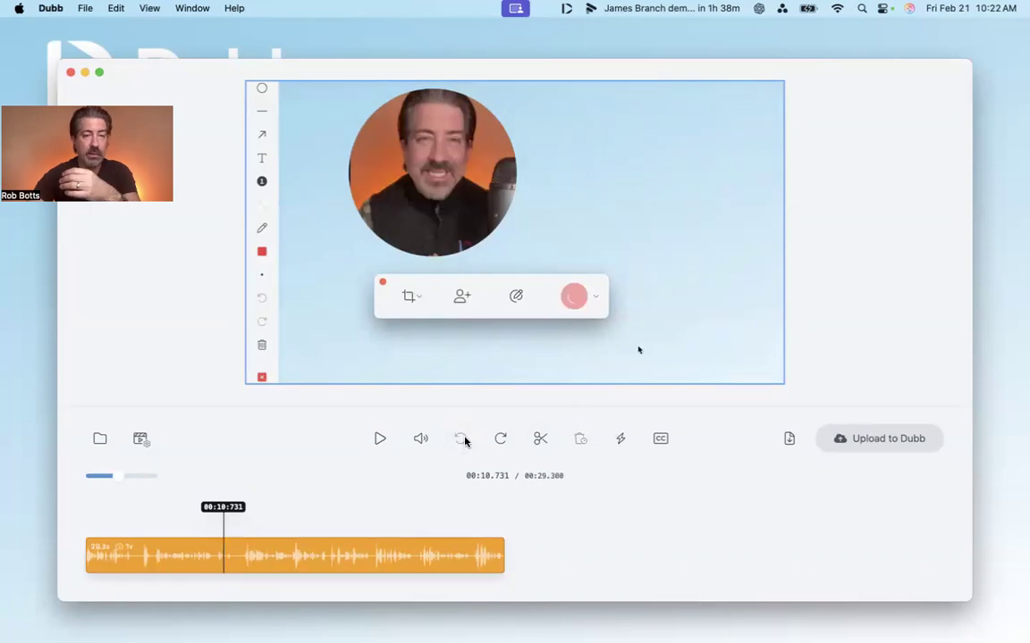
Return the playhead to the start of the timeline and open Smart Cut for silence removal.
{"action": "left_click_drag", "start_coordinate": [240, 505], "coordinate": [86, 492]}
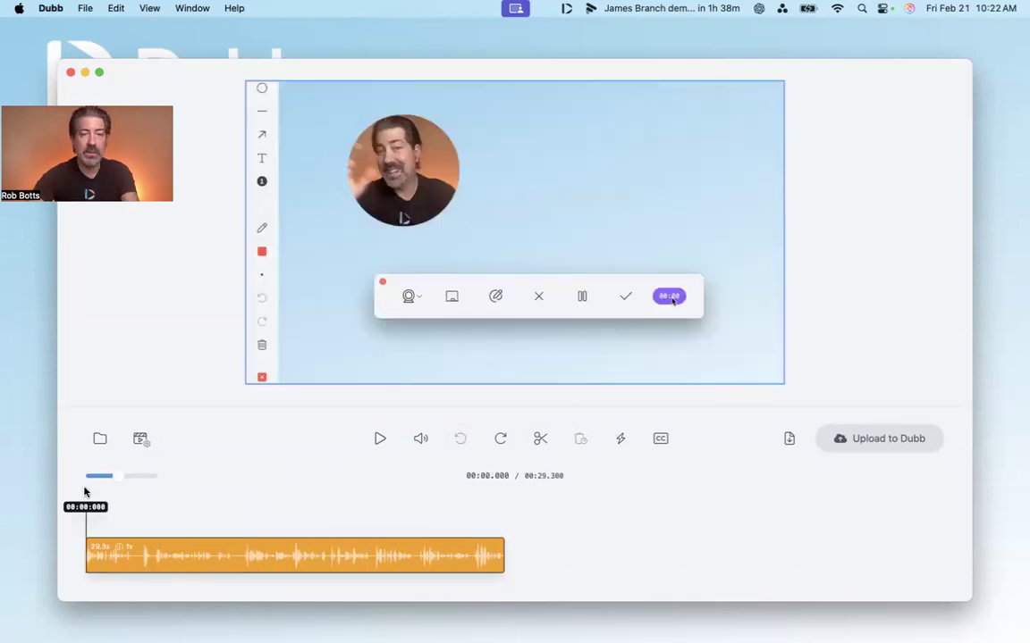
{"action": "left_click", "coordinate": [622, 439]}
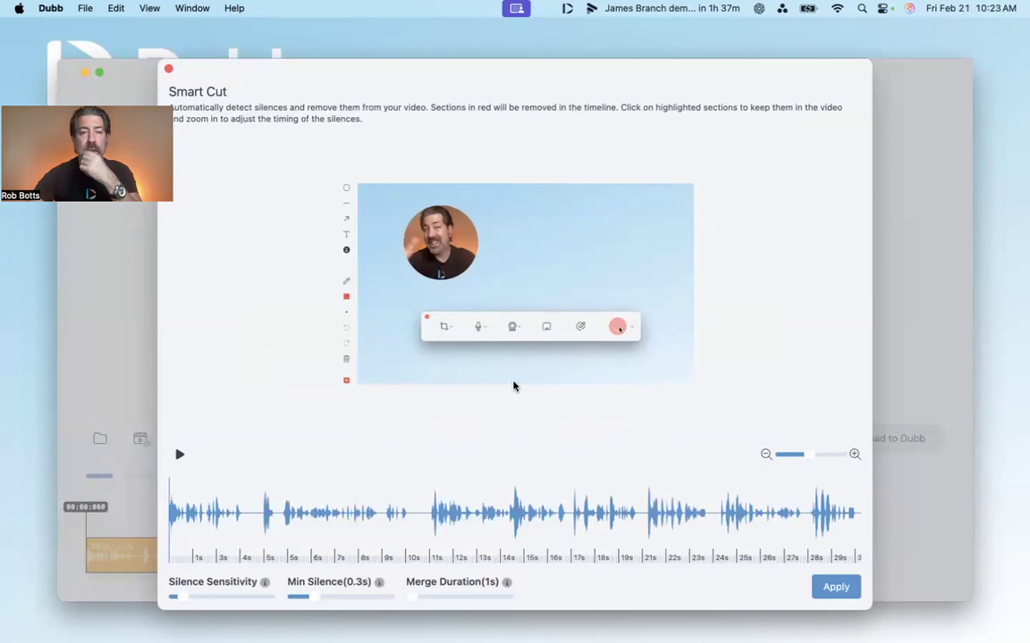
Review the silences marked for removal along the Smart Cut timeline, and leave Smart Cut and the editor without applying them.
{"action": "scroll", "coordinate": [586, 496], "scroll_direction": "right", "scroll_amount": 10}
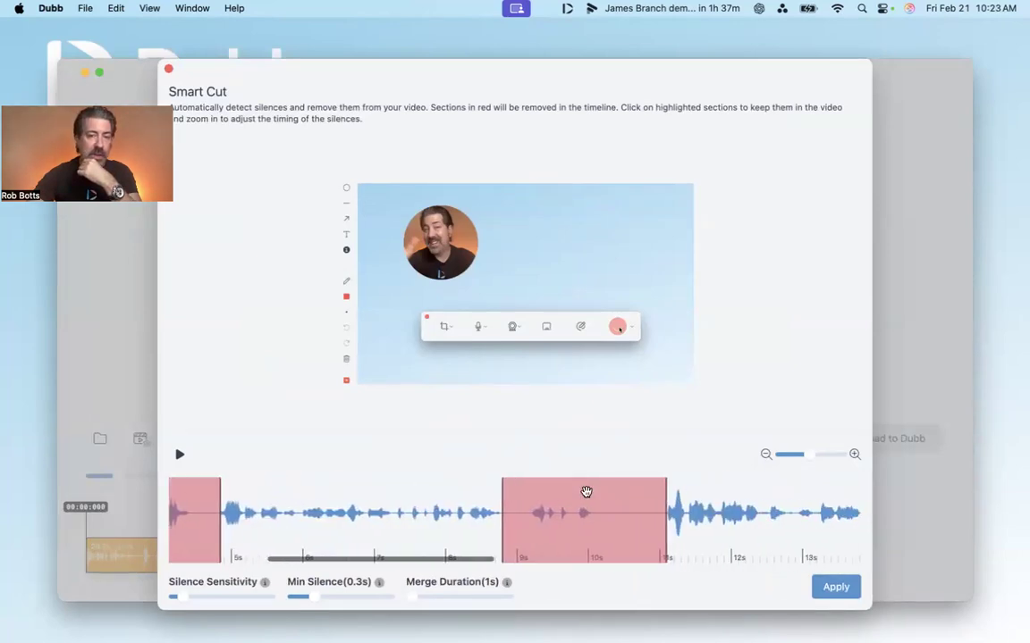
{"action": "scroll", "coordinate": [586, 496], "scroll_direction": "right", "scroll_amount": 6}
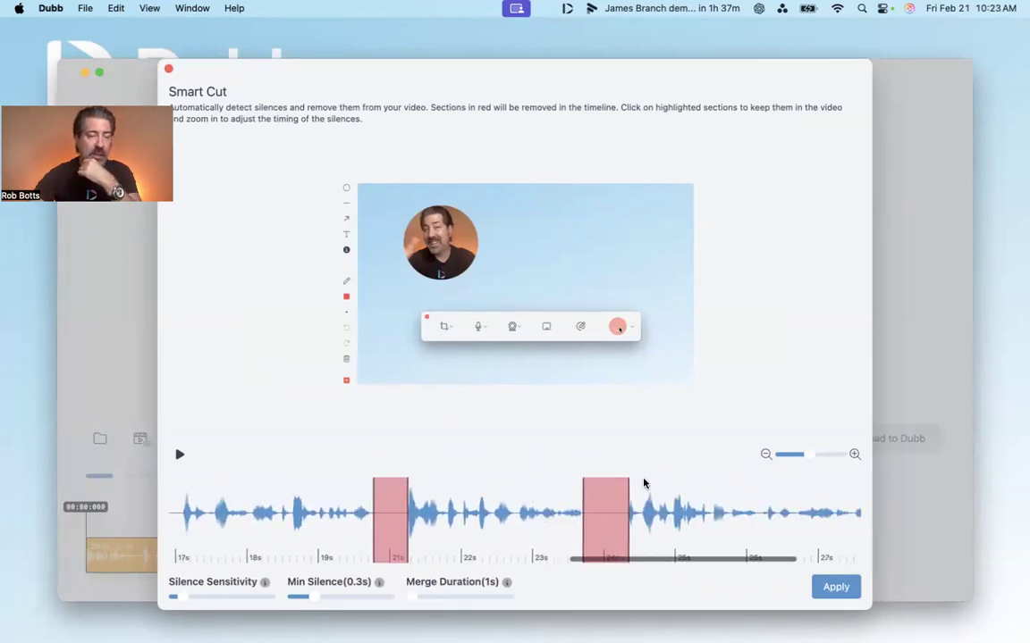
{"action": "left_click", "coordinate": [168, 68]}
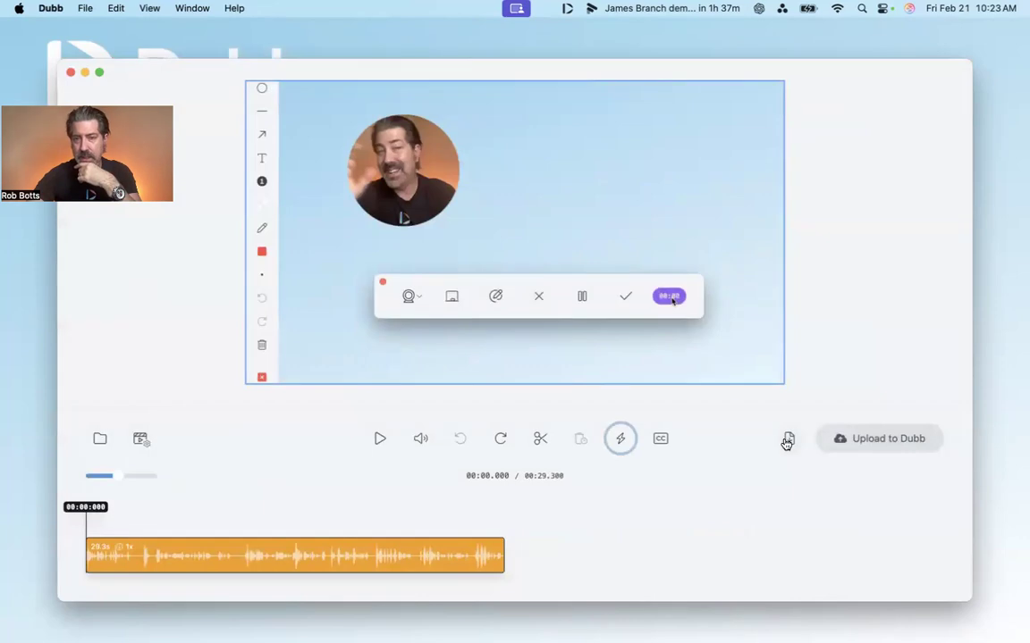
{"action": "left_click", "coordinate": [72, 73]}
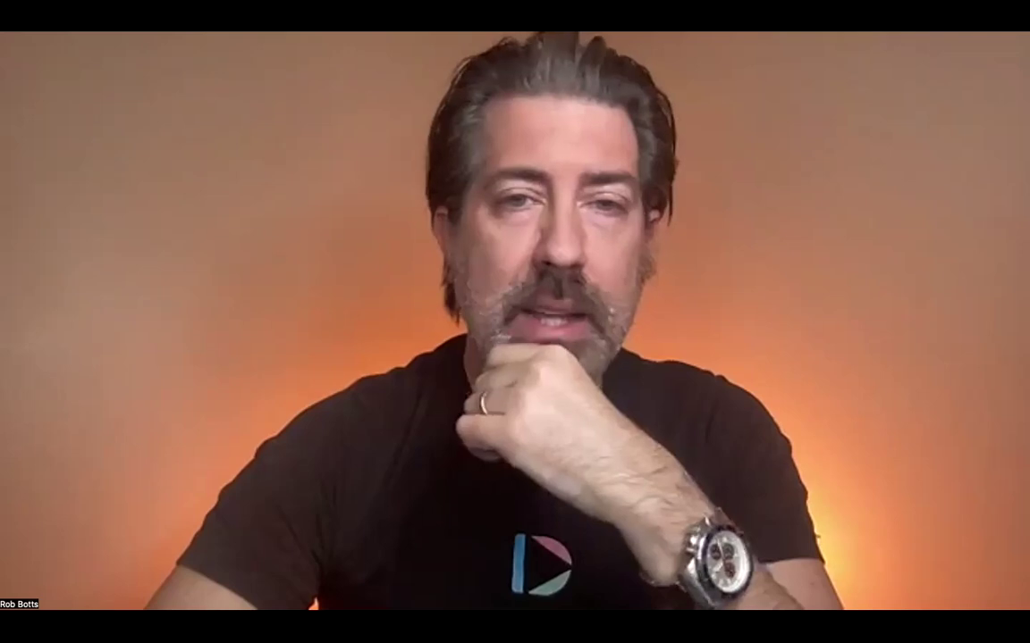
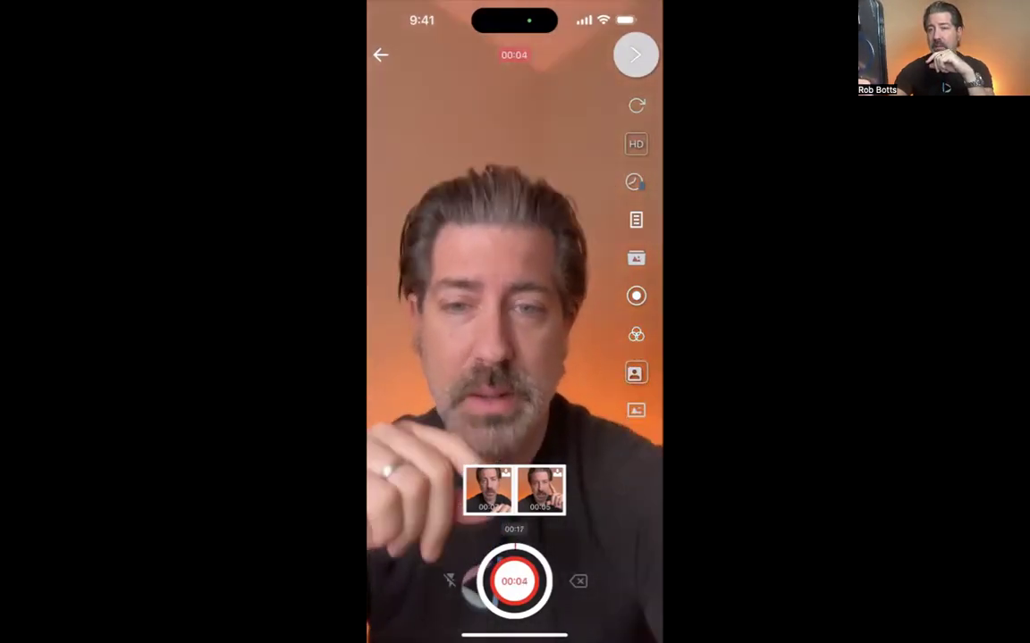
Finish the third clip at about 4 seconds and load the "Dubb academy - Deals" script into the teleprompter.
{"action": "left_click", "coordinate": [514, 582]}
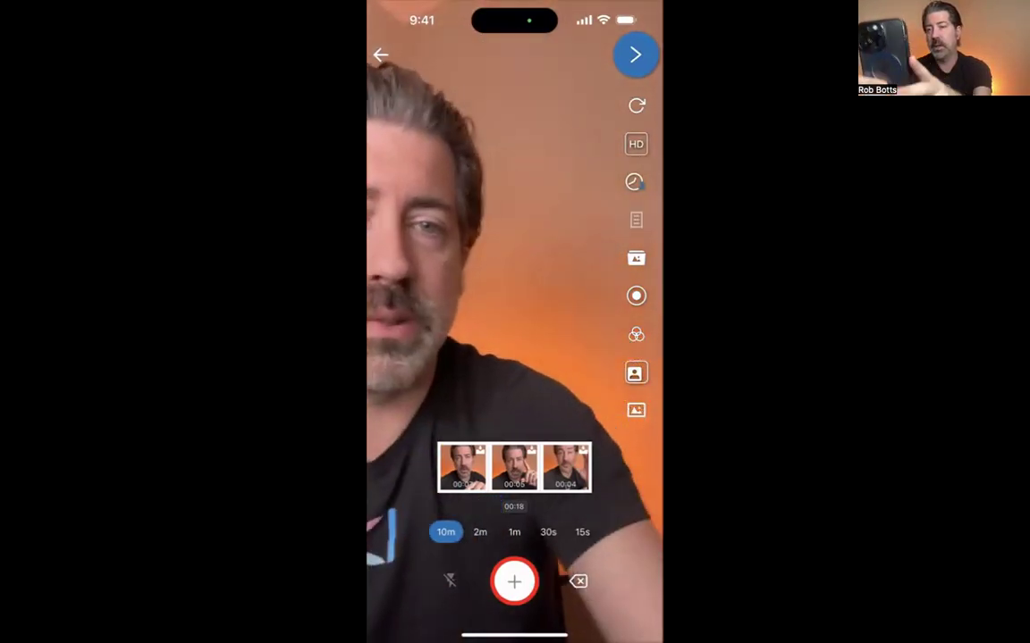
{"action": "left_click", "coordinate": [636, 220]}
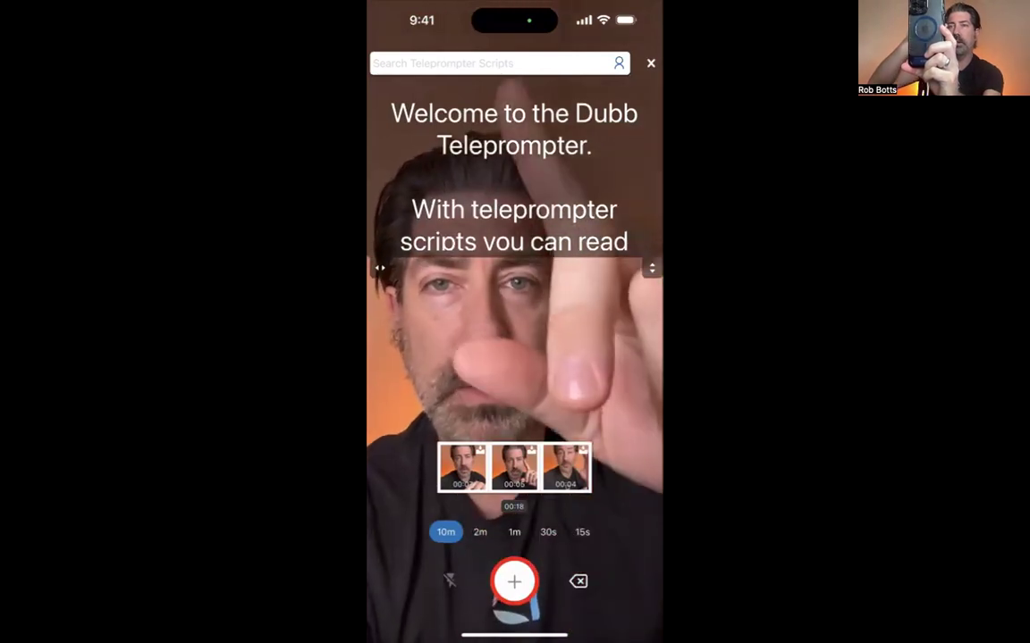
{"action": "left_click", "coordinate": [490, 63]}
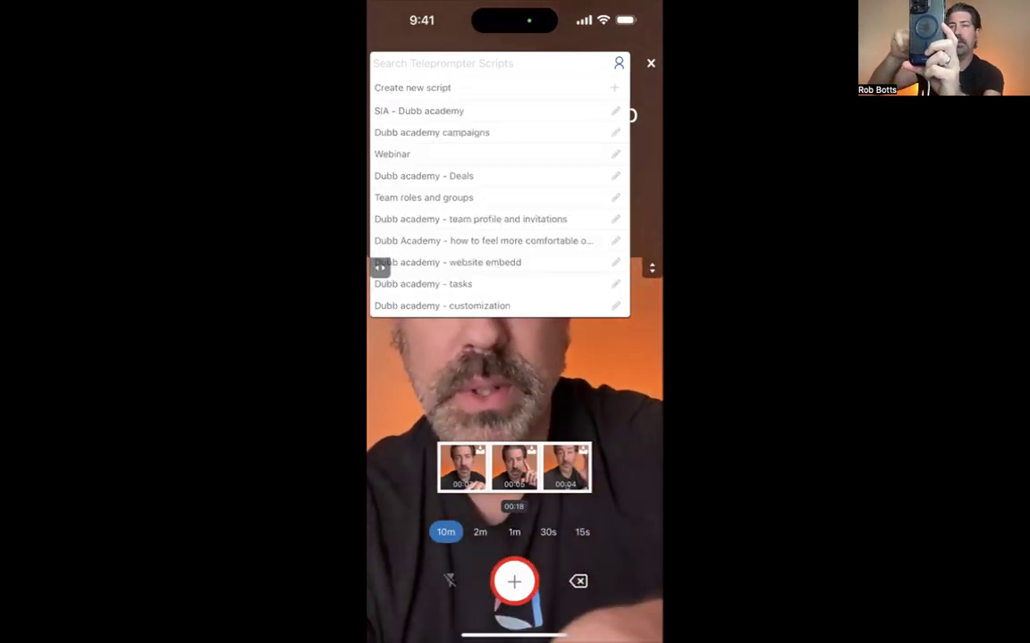
{"action": "left_click", "coordinate": [423, 176]}
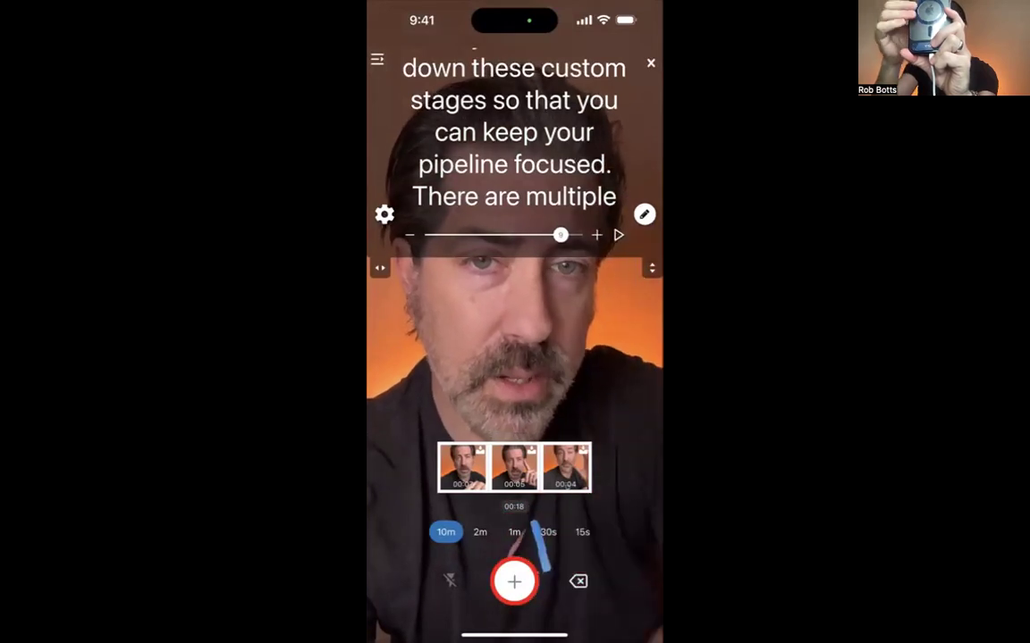
Resize the teleprompter's text area to show about four lines and set word tracking to Auto Track.
{"action": "left_click_drag", "start_coordinate": [652, 268], "coordinate": [652, 253]}
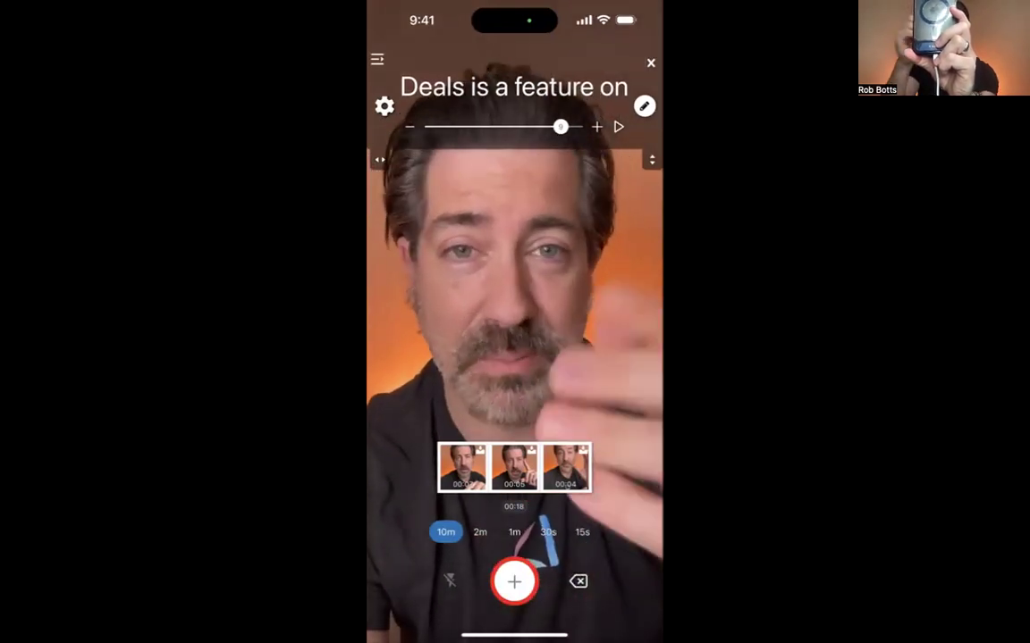
{"action": "left_click_drag", "start_coordinate": [652, 159], "coordinate": [652, 257]}
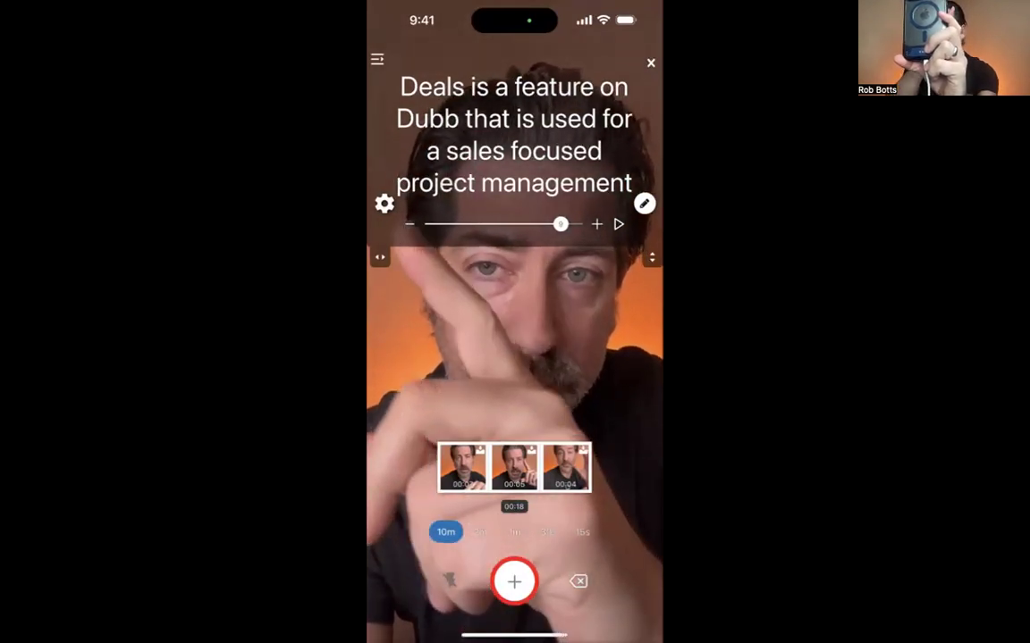
{"action": "left_click", "coordinate": [383, 203]}
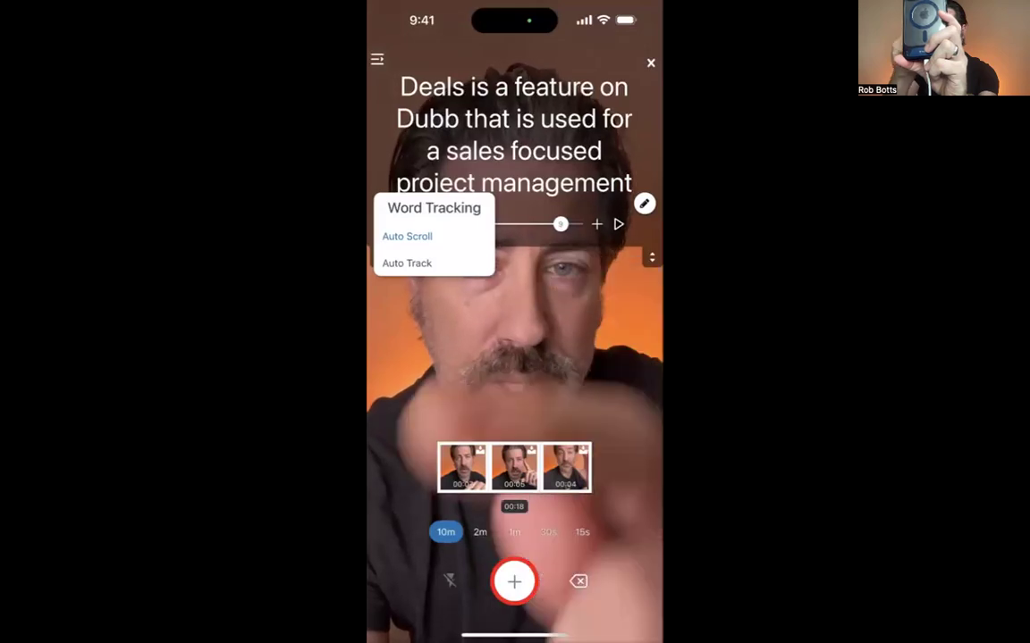
{"action": "left_click", "coordinate": [412, 237]}
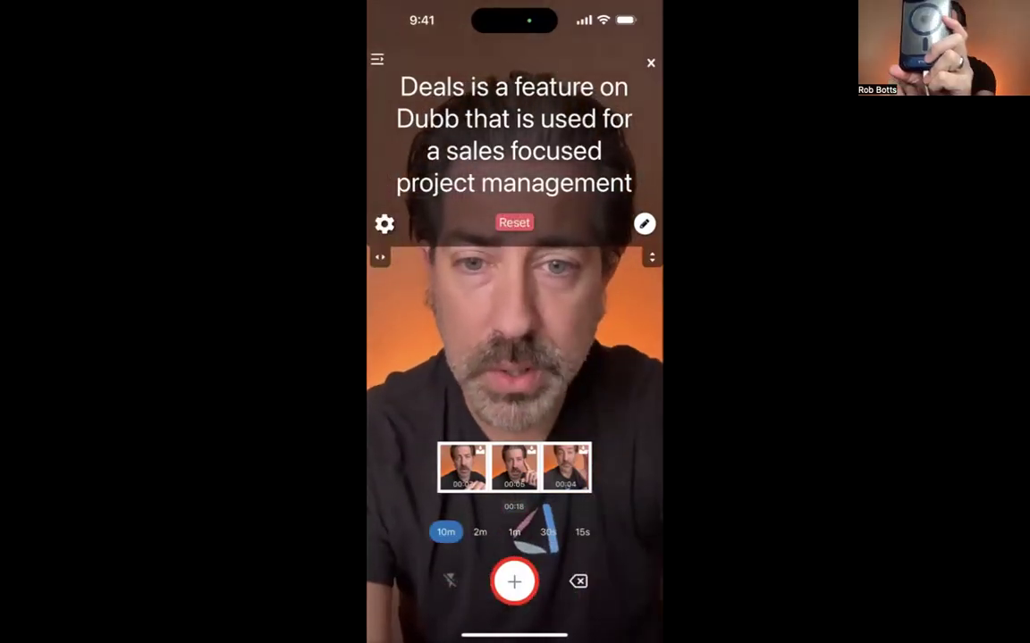
Record a clip of about 13 seconds with the teleprompter and an 8-second clip with the rear camera.
{"action": "left_click", "coordinate": [514, 582]}
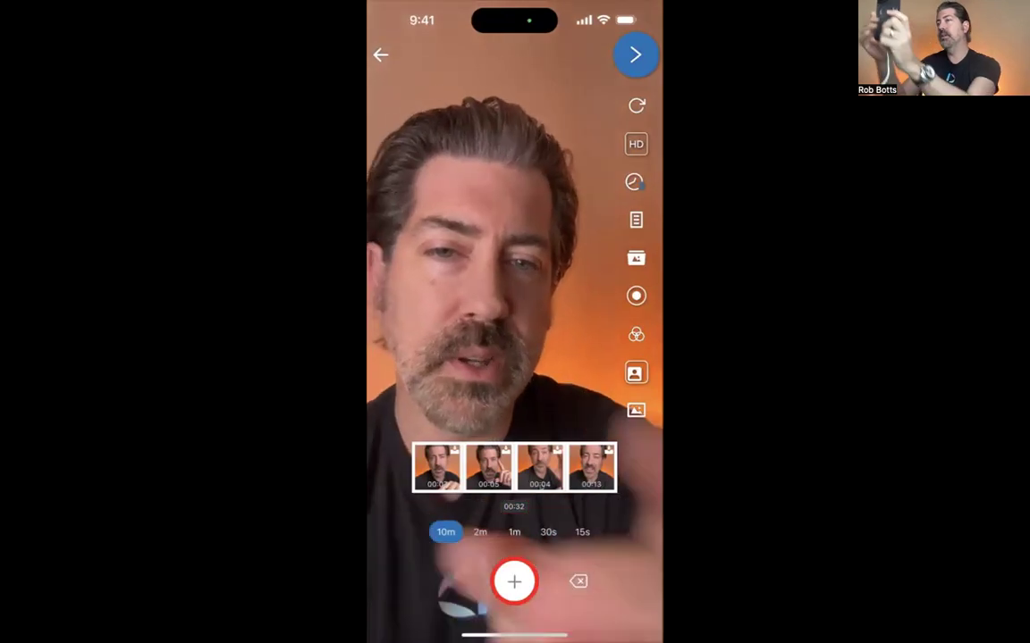
{"action": "left_click", "coordinate": [636, 372]}
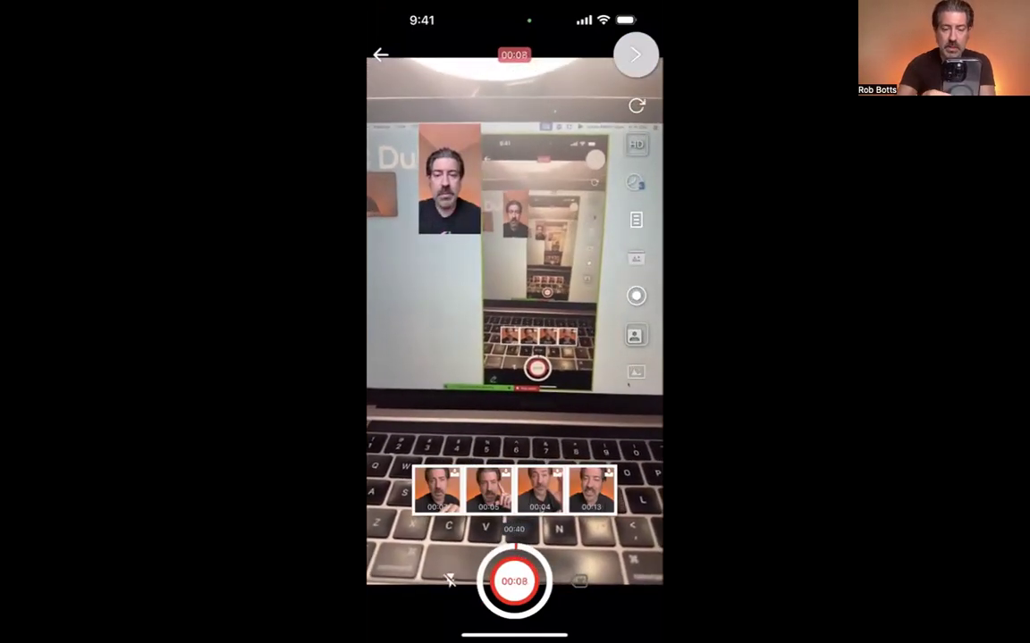
{"action": "left_click", "coordinate": [514, 581]}
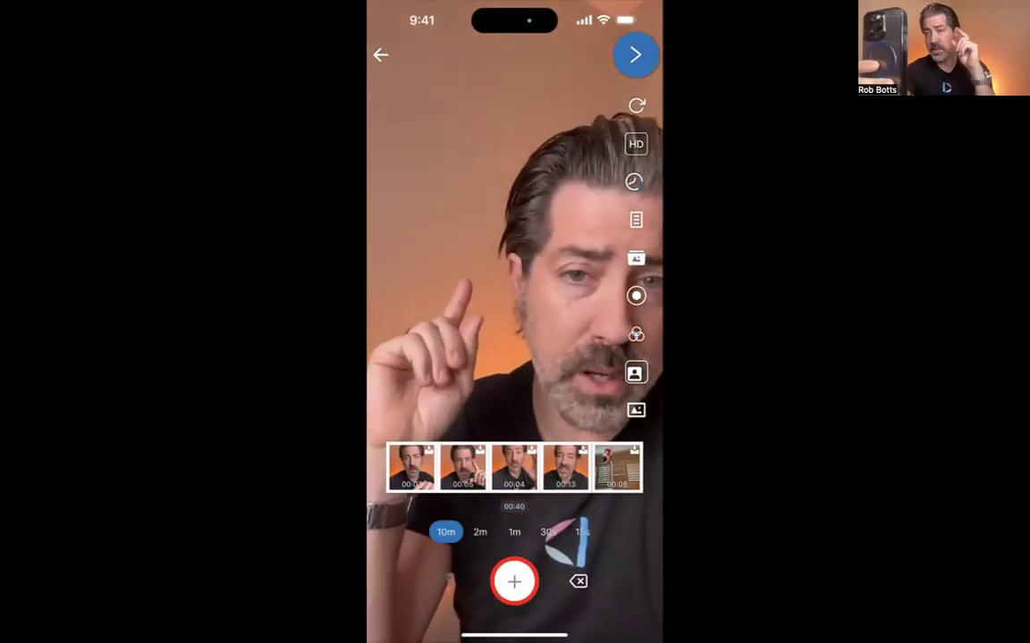
Open the portrait-mode virtual background camera and try out a background image.
{"action": "left_click", "coordinate": [635, 410]}
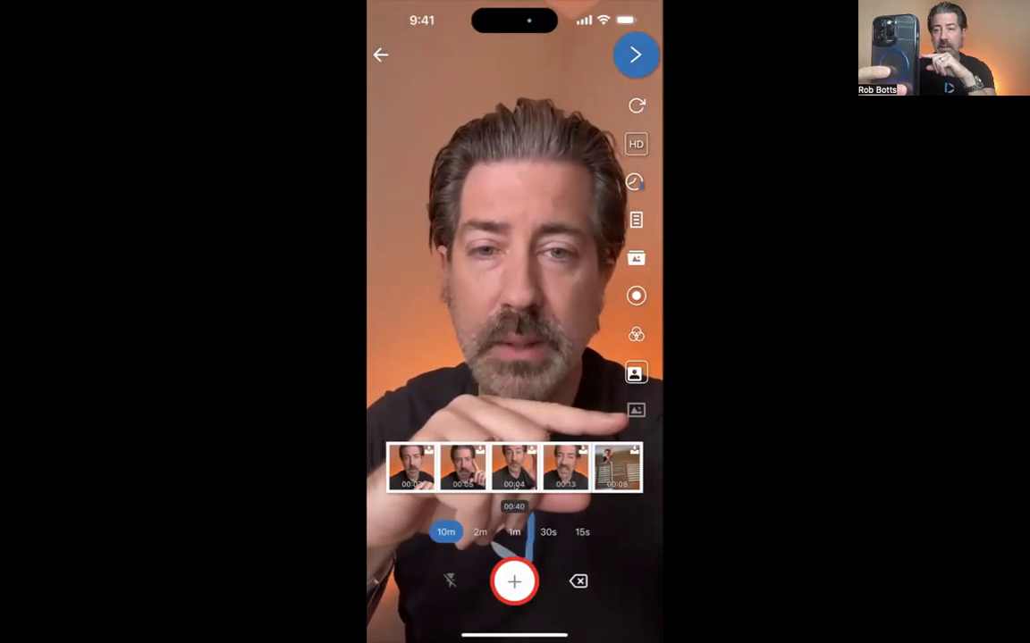
{"action": "left_click", "coordinate": [514, 406]}
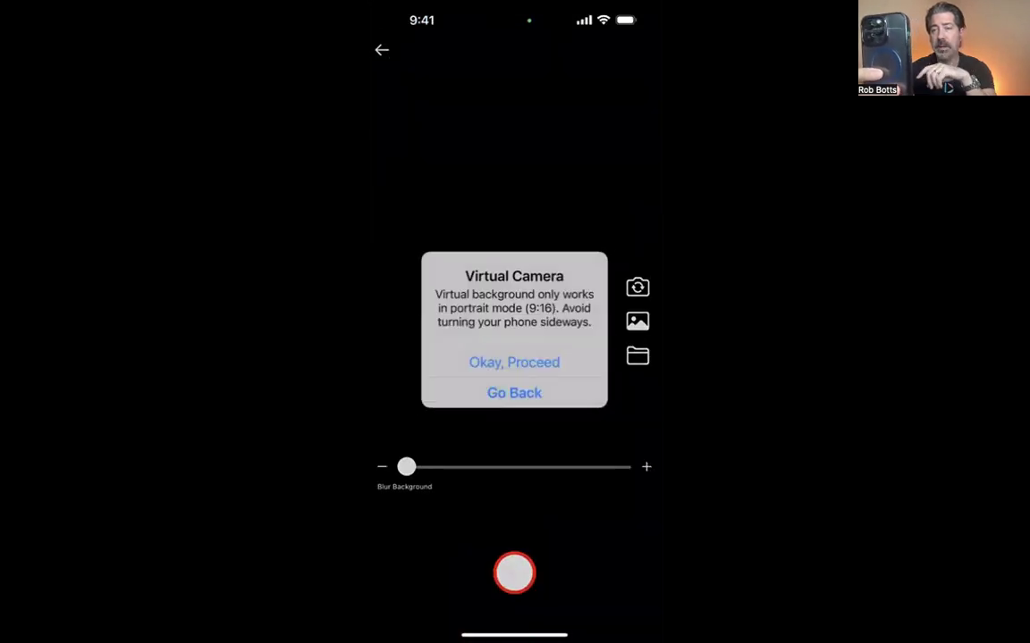
{"action": "left_click", "coordinate": [515, 361]}
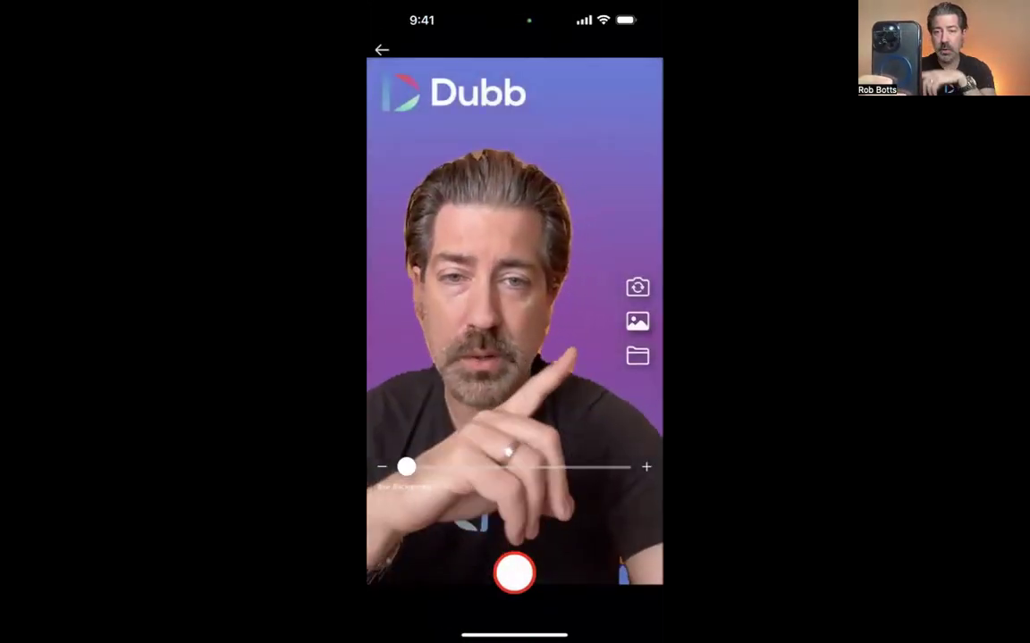
{"action": "left_click", "coordinate": [637, 322]}
{"action": "left_click", "coordinate": [616, 399]}
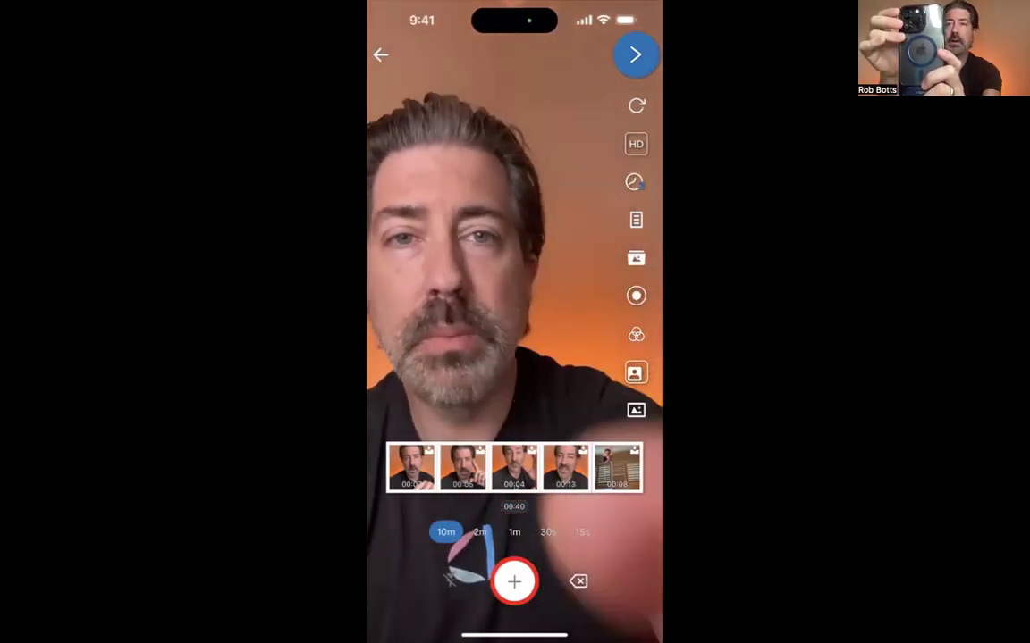
Open the combined clips for editing, add subtitles and step through the first few subtitle segments.
{"action": "left_click", "coordinate": [635, 55]}
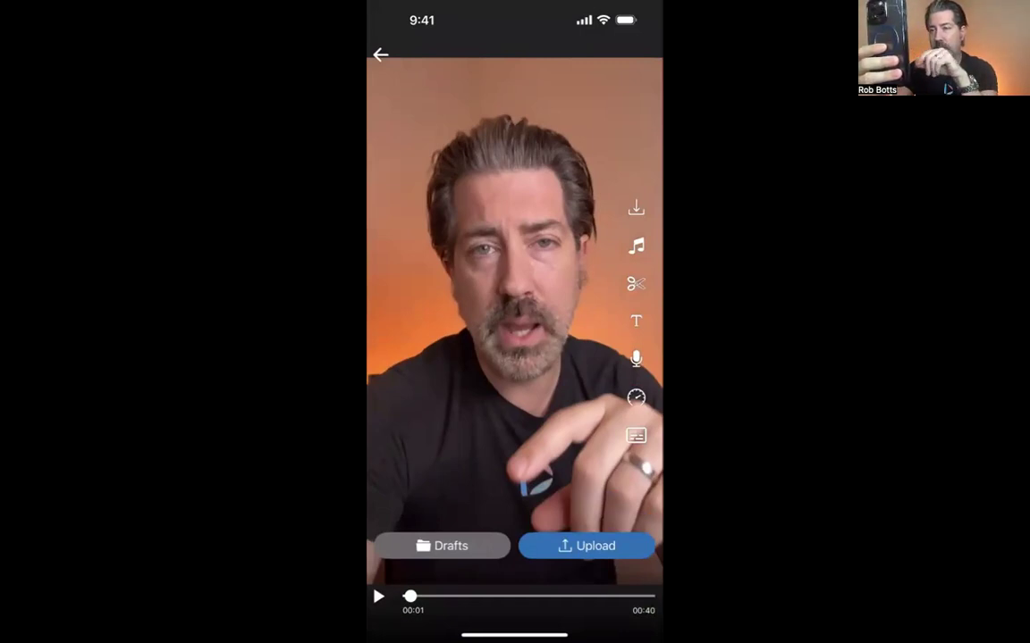
{"action": "left_click", "coordinate": [636, 435]}
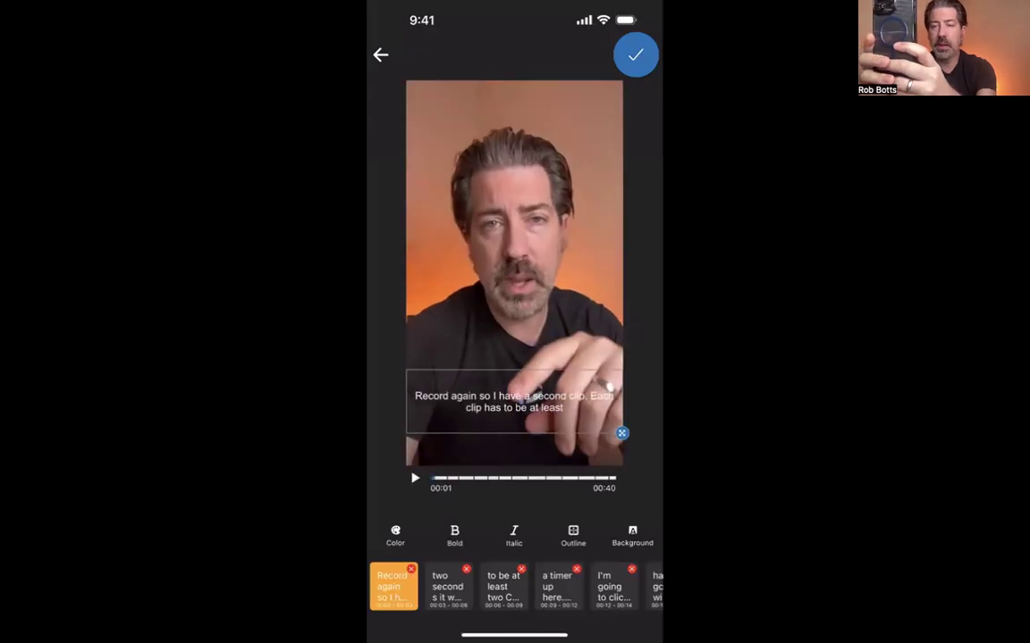
{"action": "left_click", "coordinate": [447, 587]}
{"action": "left_click", "coordinate": [448, 587]}
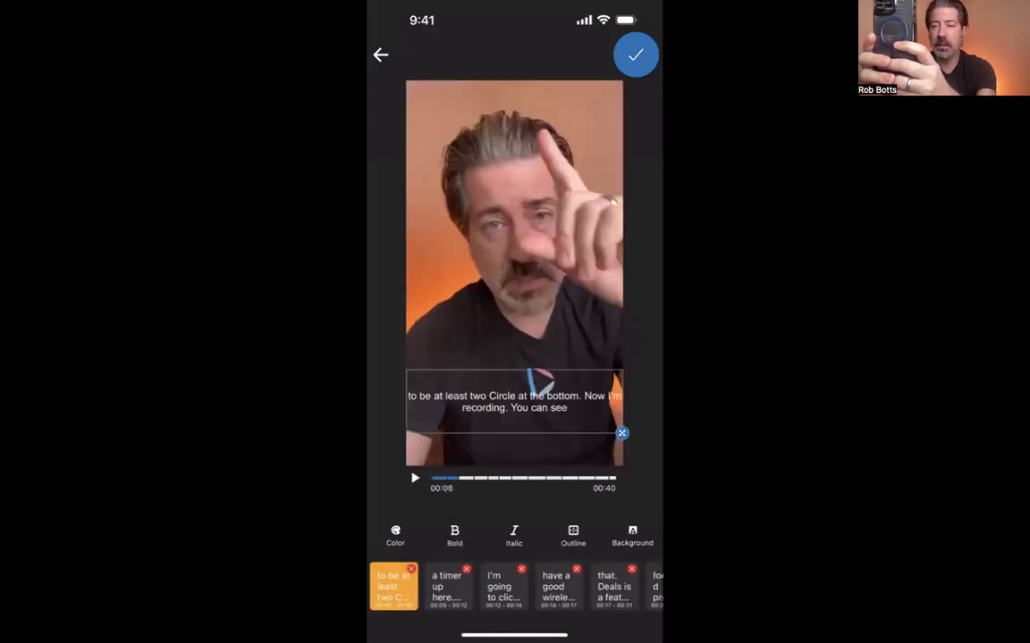
{"action": "left_click", "coordinate": [449, 587]}
{"action": "scroll", "coordinate": [513, 587], "scroll_direction": "left", "scroll_amount": 3}
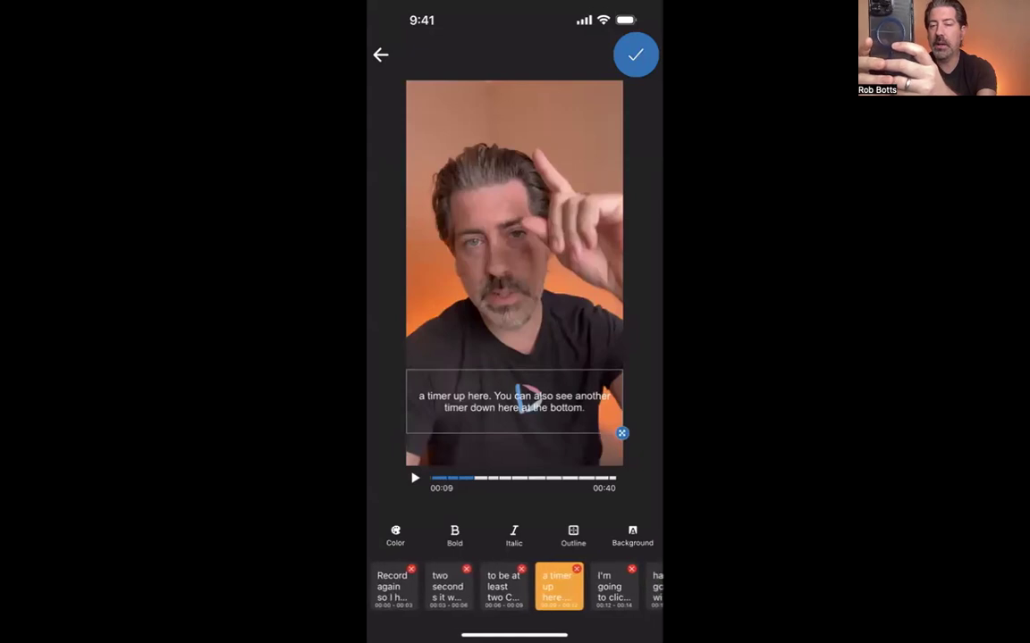
Make the first subtitle segment bold and italic, and add an outline to its text.
{"action": "left_click", "coordinate": [393, 587]}
{"action": "left_click", "coordinate": [455, 536]}
{"action": "left_click", "coordinate": [514, 536]}
{"action": "left_click", "coordinate": [573, 536]}
Give the first subtitle a yellow background and red text.
{"action": "left_click", "coordinate": [395, 536]}
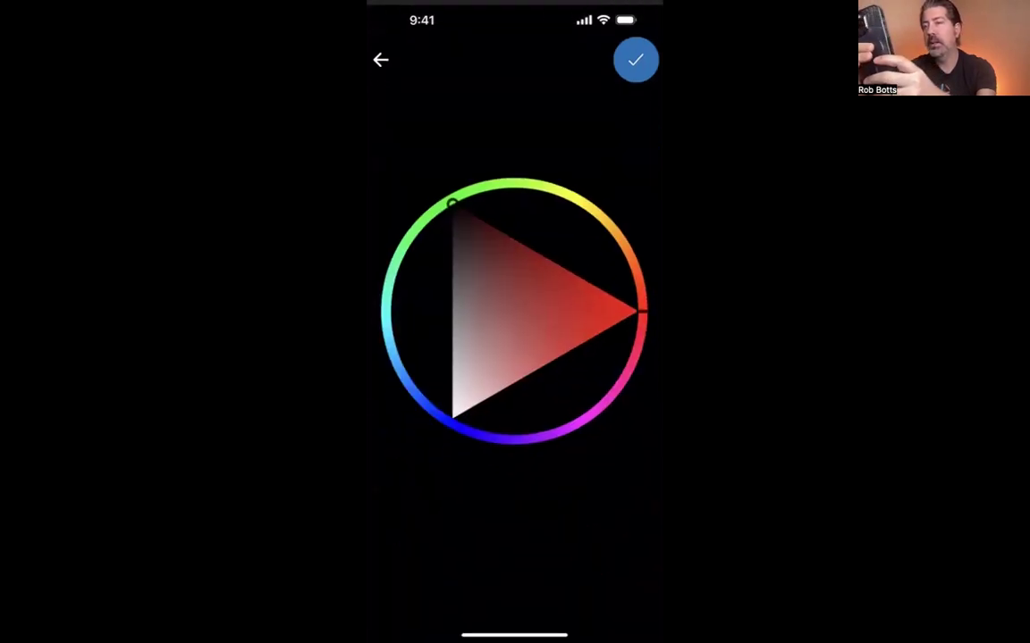
{"action": "left_click", "coordinate": [572, 191]}
{"action": "left_click", "coordinate": [563, 228]}
{"action": "left_click", "coordinate": [635, 55]}
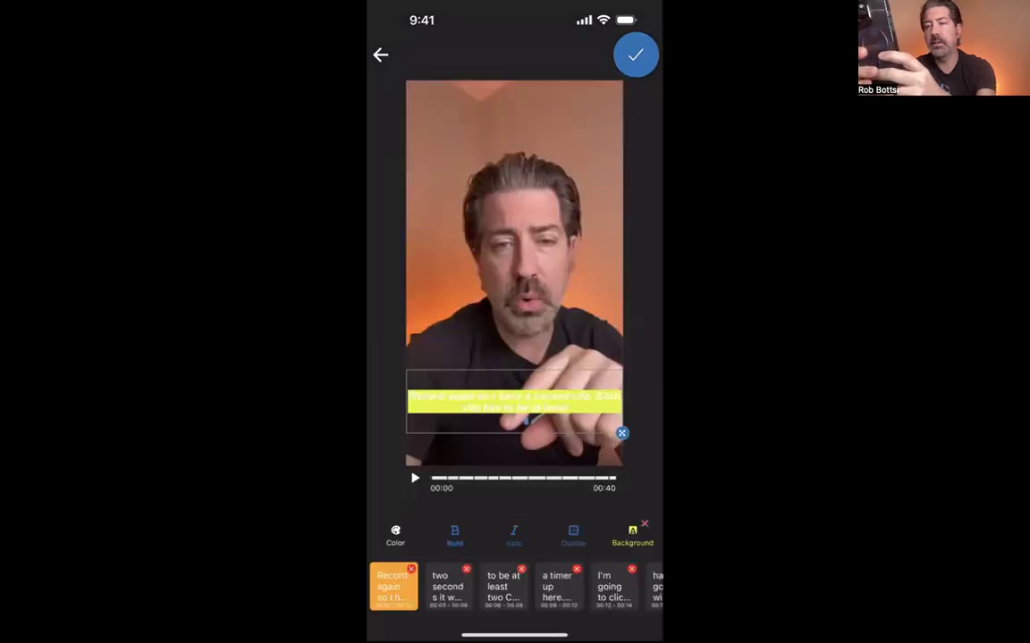
{"action": "left_click", "coordinate": [395, 534]}
{"action": "left_click", "coordinate": [587, 312]}
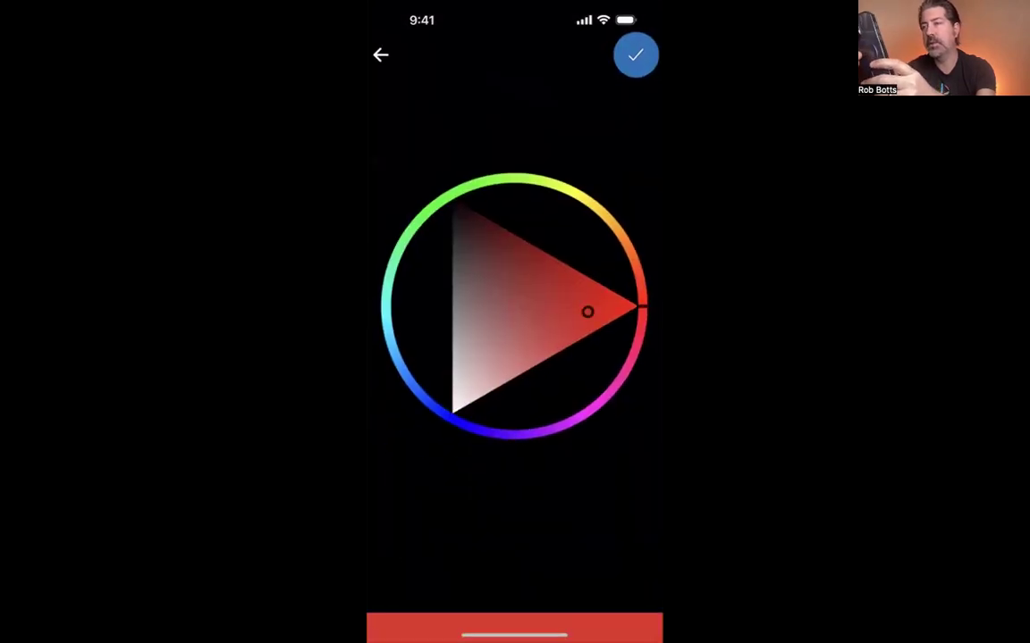
{"action": "left_click", "coordinate": [635, 54]}
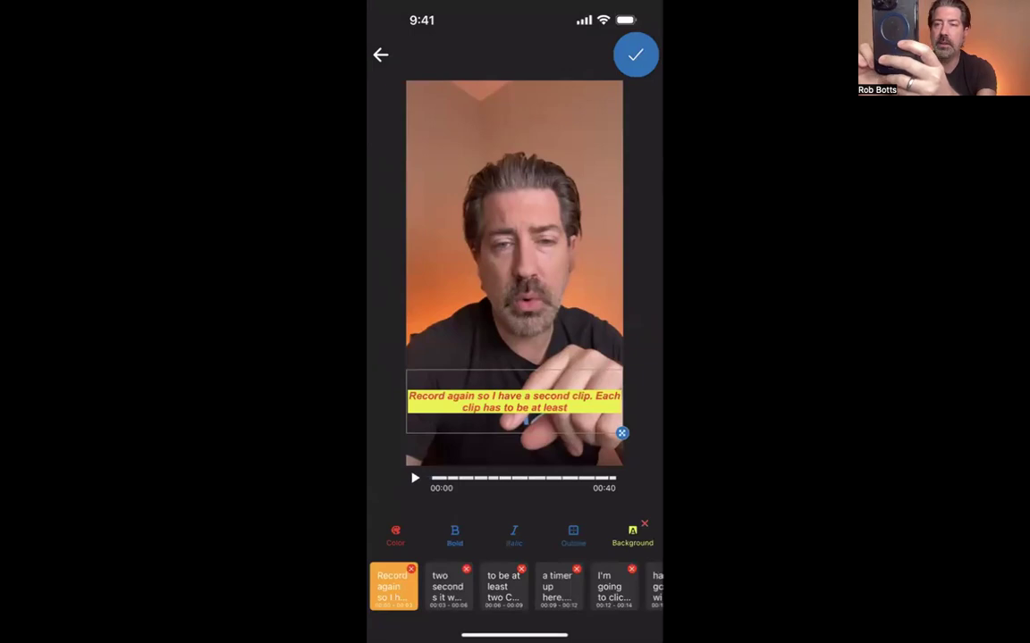
Narrow the first subtitle's box, centre it horizontally on the video, and save the subtitles without changing their wording.
{"action": "left_click_drag", "start_coordinate": [622, 433], "coordinate": [536, 426]}
{"action": "left_click_drag", "start_coordinate": [478, 404], "coordinate": [514, 398]}
{"action": "left_click", "coordinate": [513, 398]}
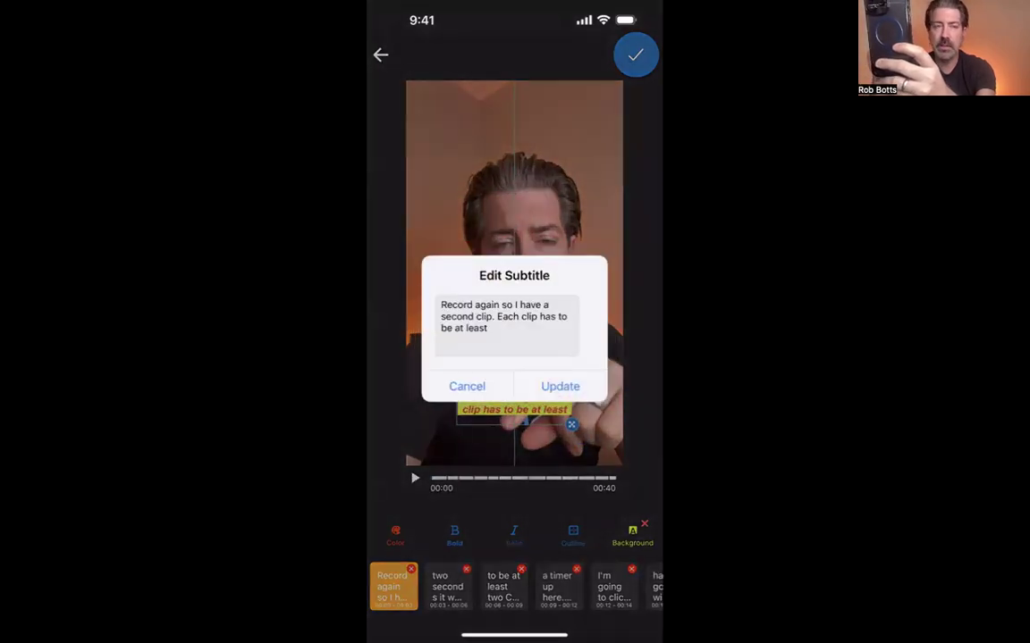
{"action": "left_click", "coordinate": [466, 386]}
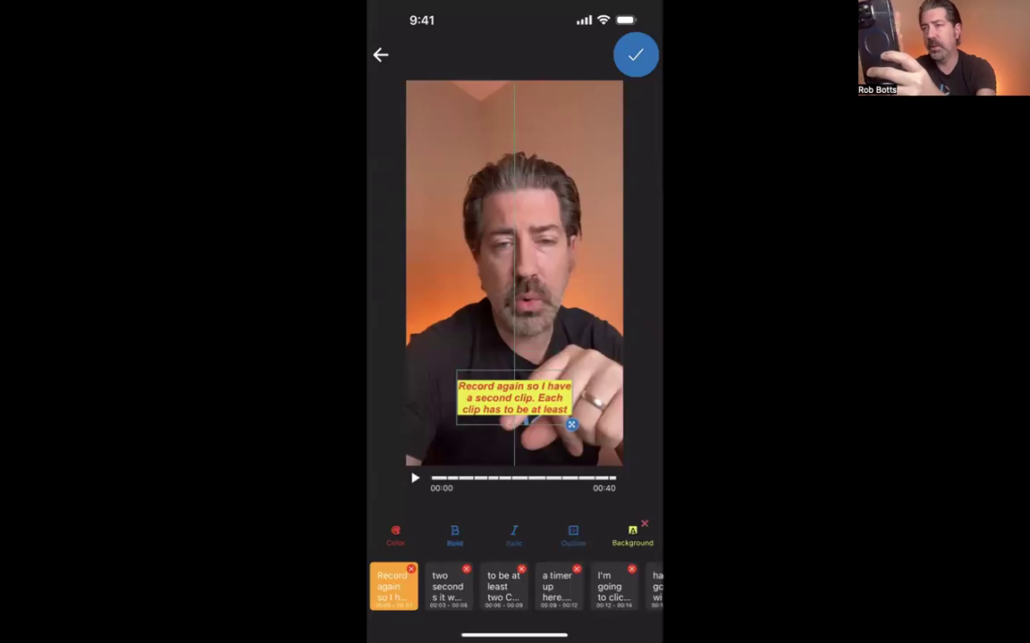
{"action": "left_click", "coordinate": [635, 54]}
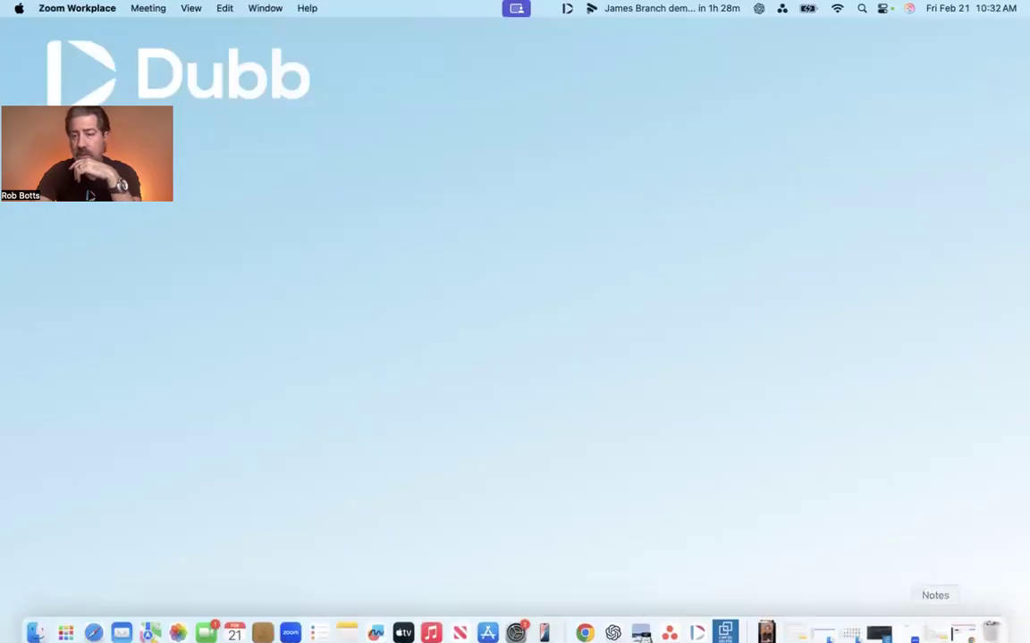
Switch to Chrome and compare the personalized video email in Gmail with its Dubb video landing page.
{"action": "left_click", "coordinate": [959, 626]}
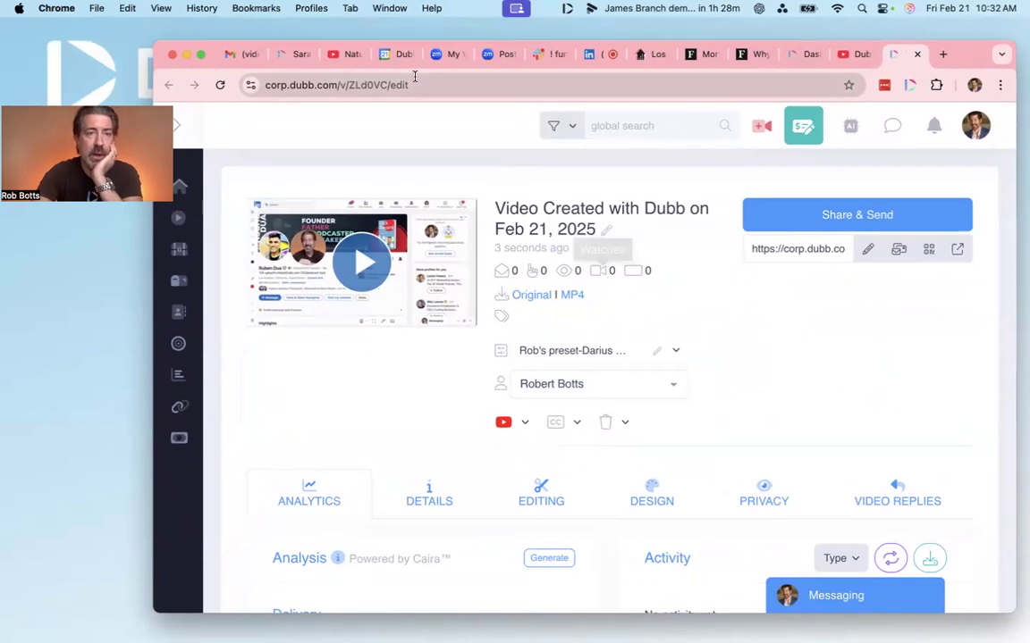
{"action": "left_click", "coordinate": [295, 53]}
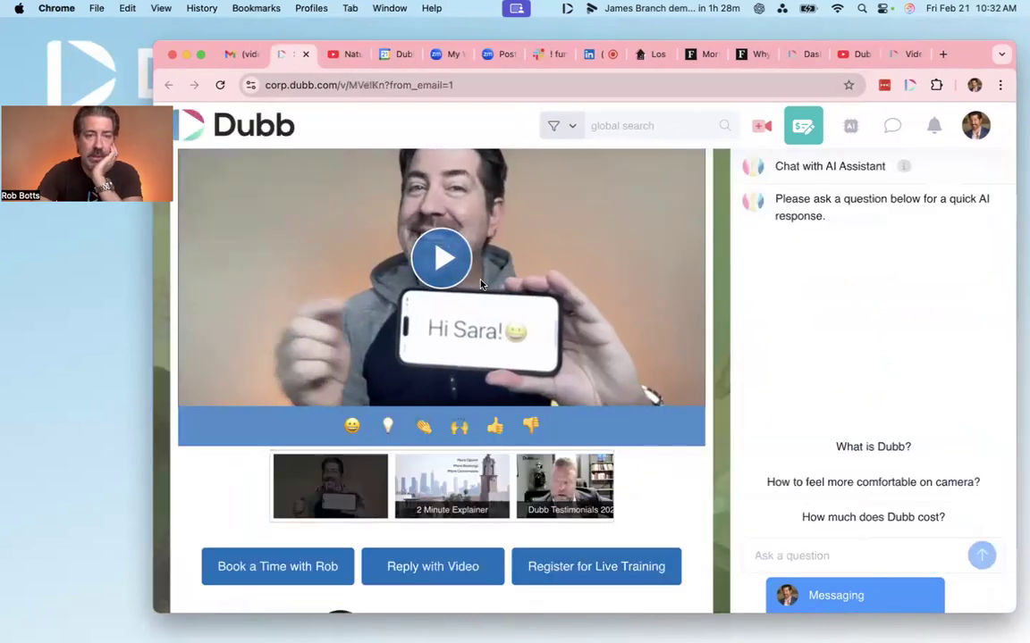
{"action": "key", "text": "super+1"}
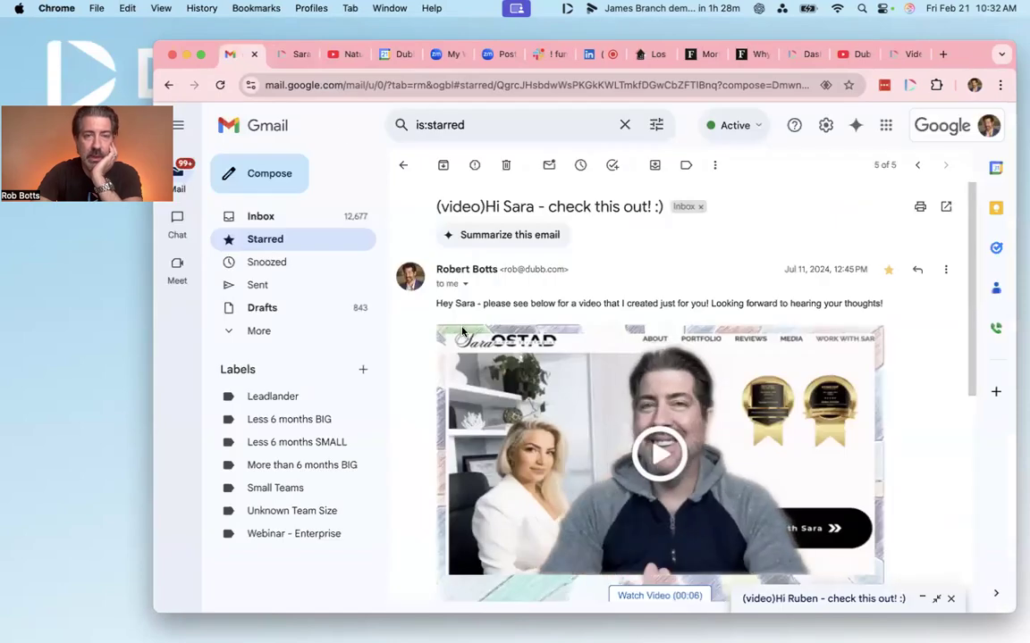
{"action": "left_click", "coordinate": [298, 53]}
{"action": "scroll", "coordinate": [596, 342], "scroll_direction": "down", "scroll_amount": 2}
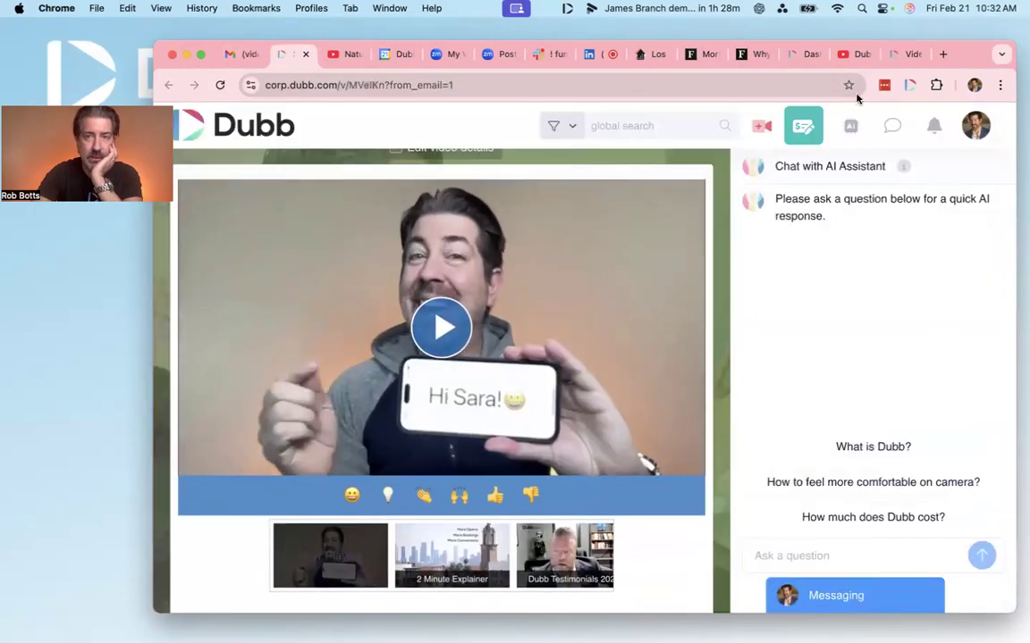
Go to the edit page of the newly recorded video and look through the video presets it can use.
{"action": "left_click", "coordinate": [902, 54]}
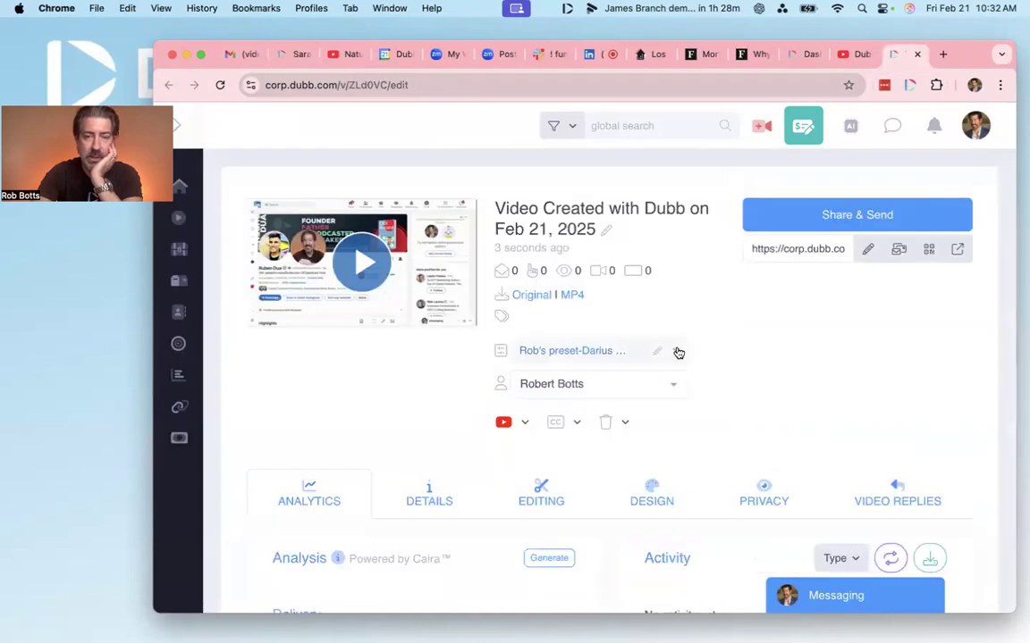
{"action": "scroll", "coordinate": [706, 331], "scroll_direction": "down", "scroll_amount": 1}
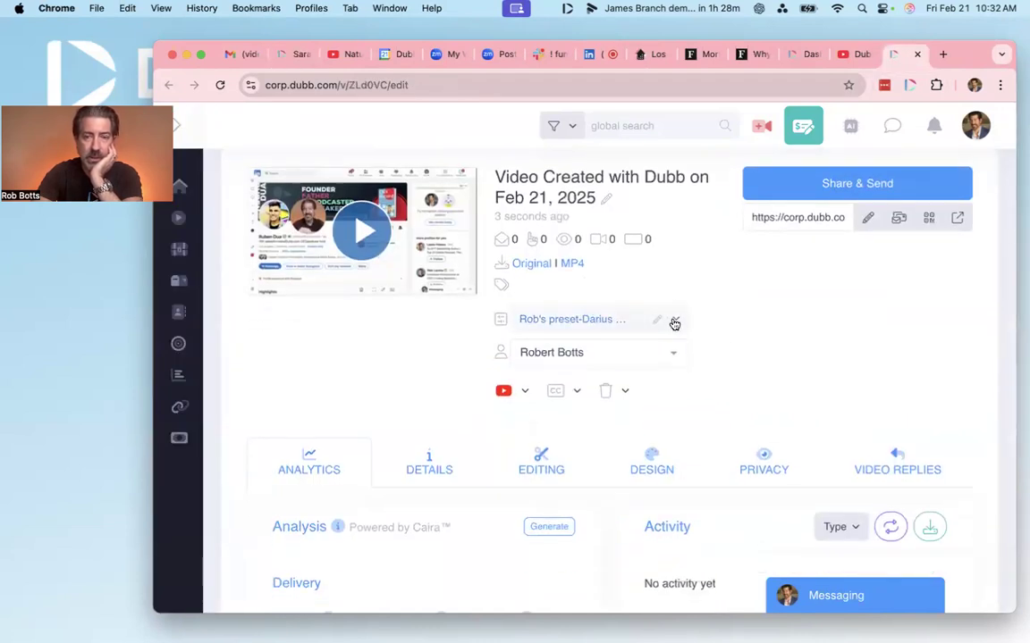
{"action": "left_click", "coordinate": [674, 323]}
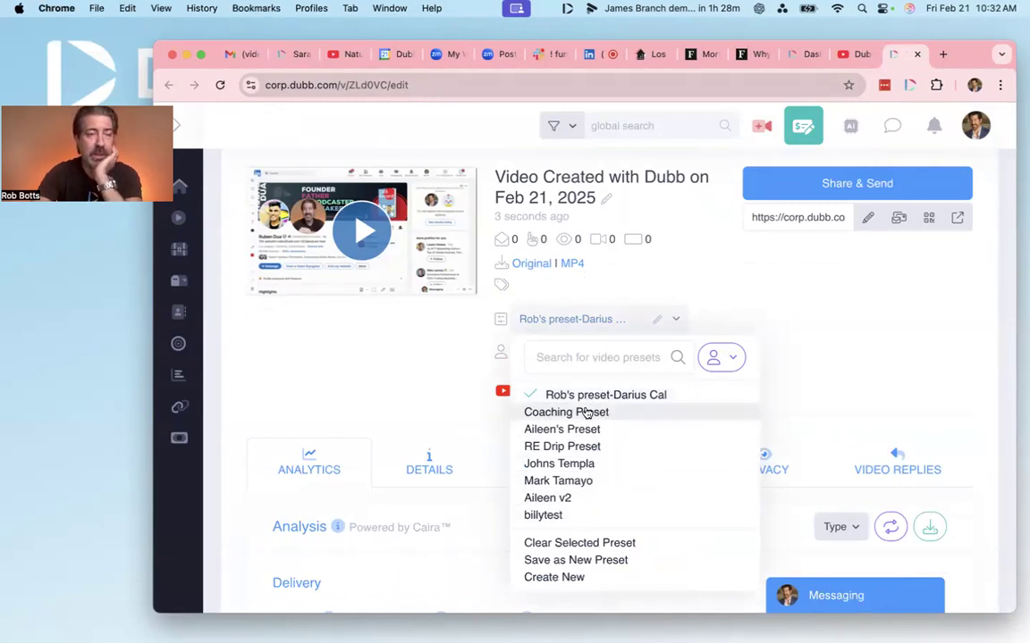
{"action": "left_click", "coordinate": [710, 258]}
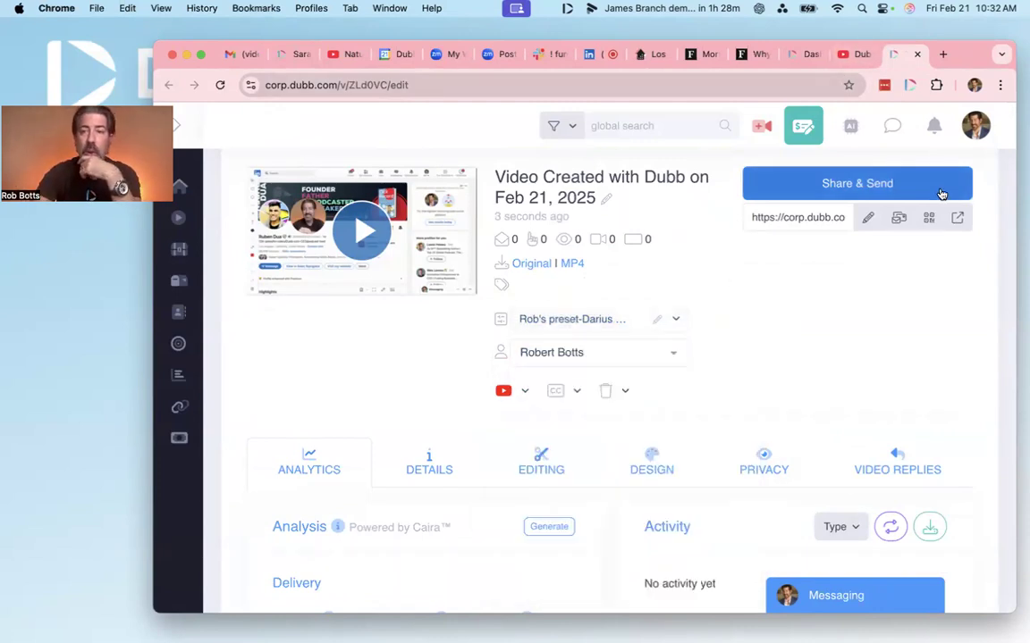
Open the video's landing page and review how it looks with the current preset.
{"action": "left_click", "coordinate": [957, 217]}
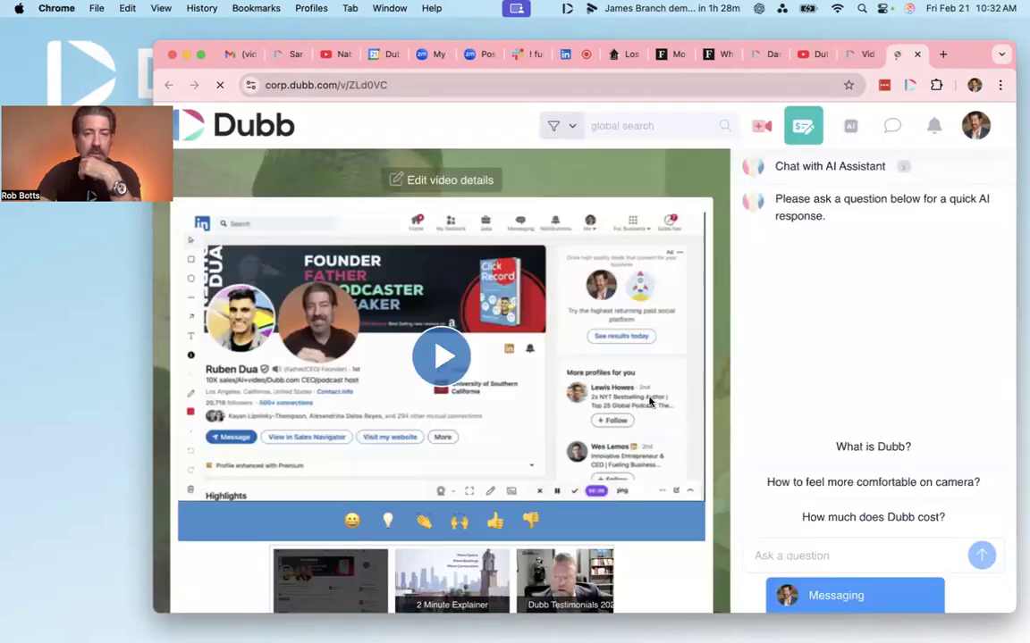
{"action": "scroll", "coordinate": [650, 403], "scroll_direction": "down", "scroll_amount": 3}
{"action": "scroll", "coordinate": [651, 403], "scroll_direction": "up", "scroll_amount": 3}
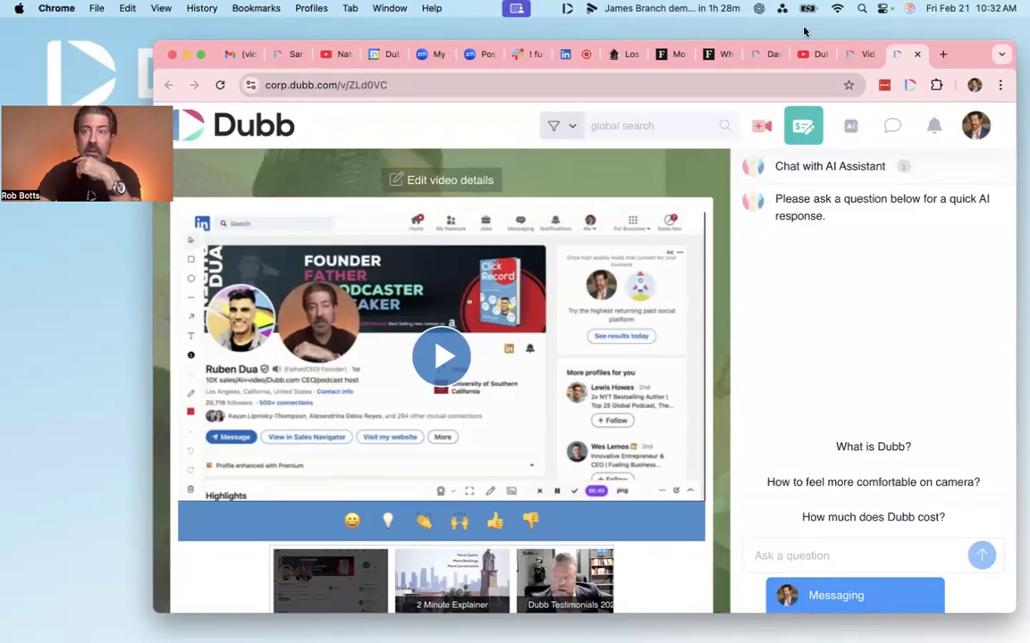
On the video's edit page, search the presets for "real estate" and apply the video owner's own Real Estate preset.
{"action": "left_click", "coordinate": [851, 54]}
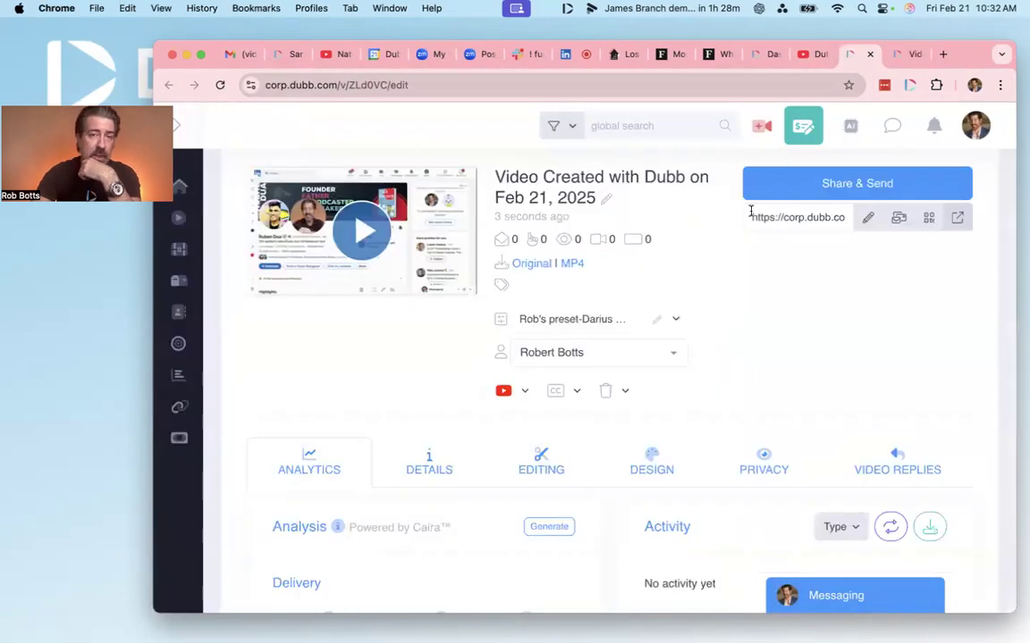
{"action": "left_click", "coordinate": [676, 320]}
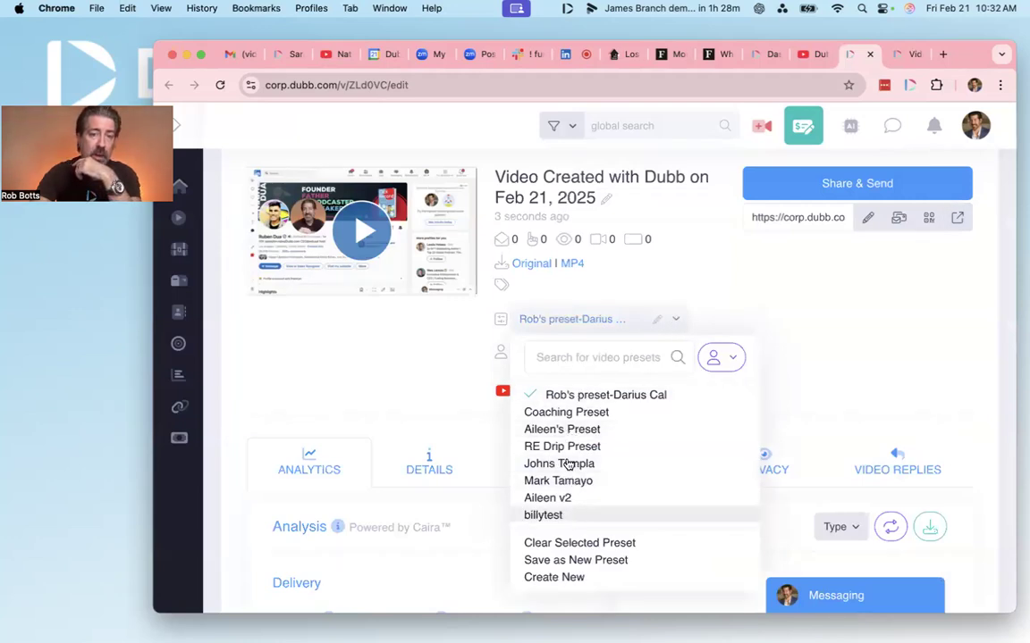
{"action": "left_click", "coordinate": [585, 353]}
{"action": "type", "text": "real estate"}
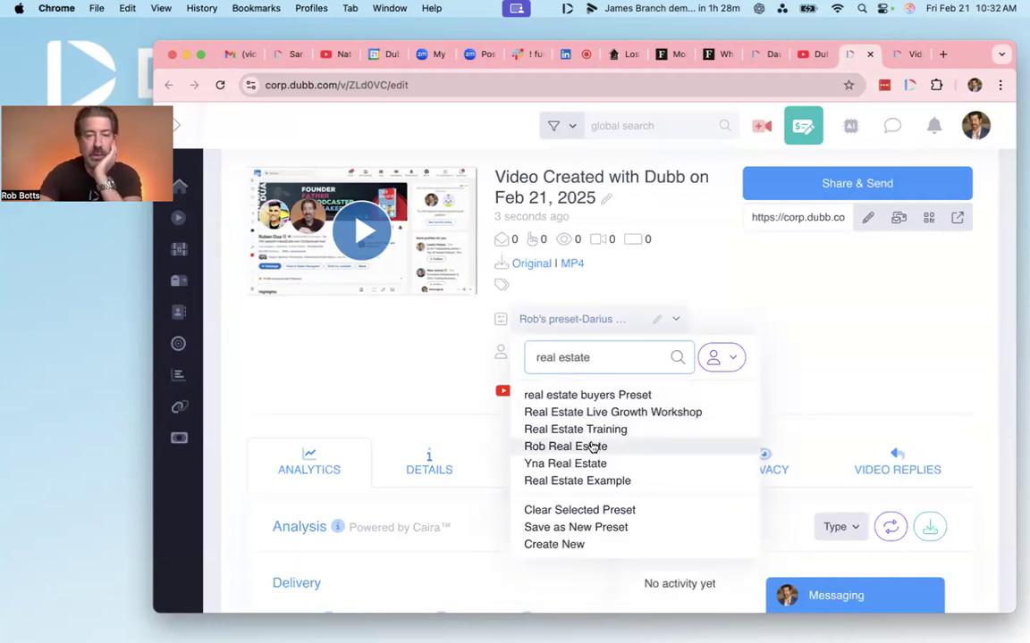
{"action": "left_click", "coordinate": [592, 447]}
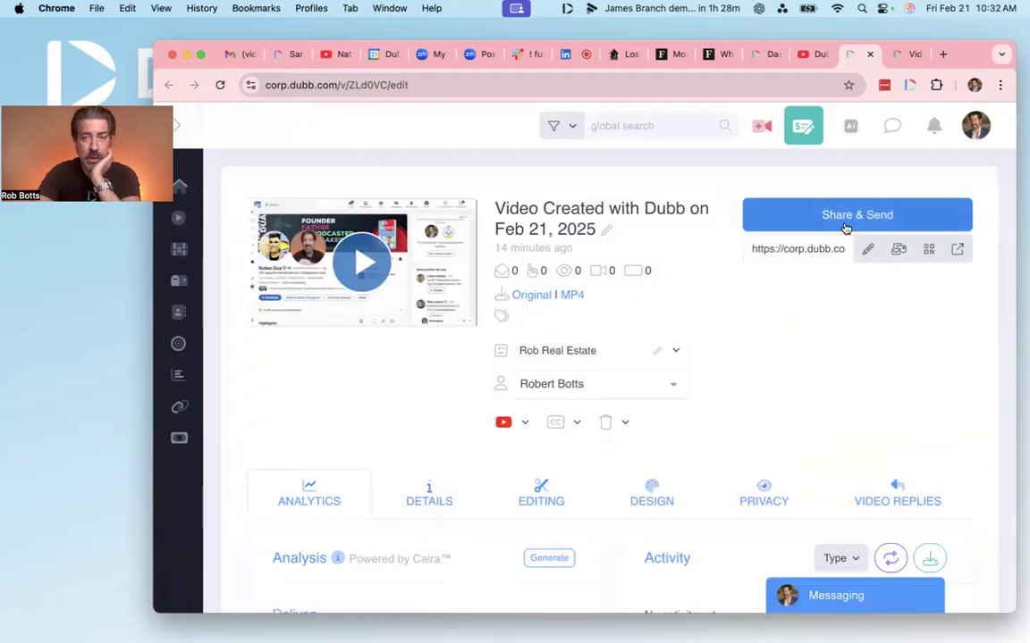
Preview the landing page with the real estate preset, dismiss its exit pop-up, and compare it with the page using the previous preset.
{"action": "left_click", "coordinate": [956, 249]}
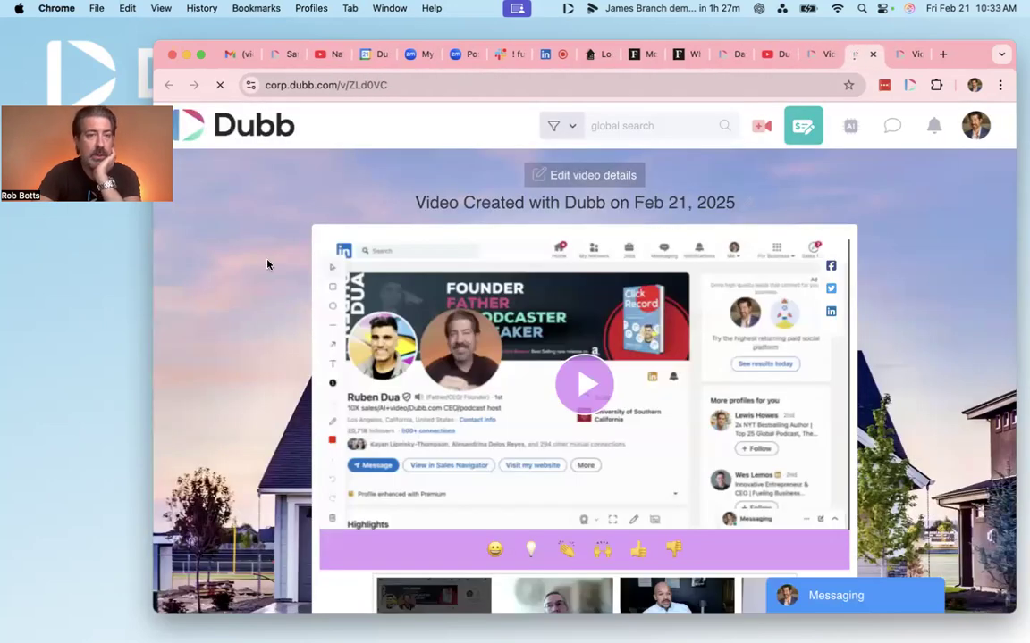
{"action": "scroll", "coordinate": [884, 329], "scroll_direction": "down", "scroll_amount": 8}
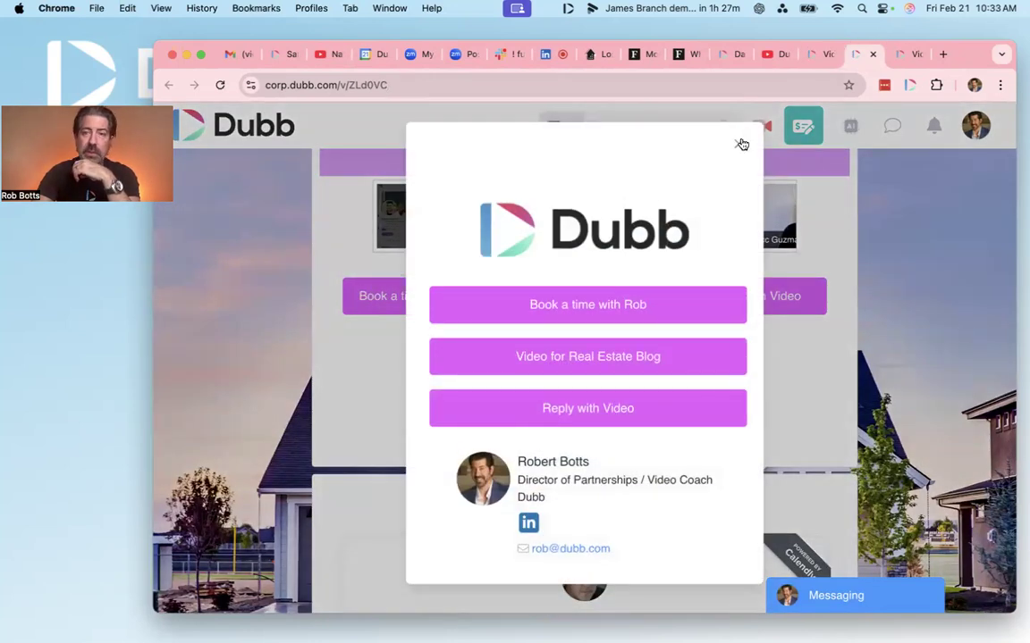
{"action": "left_click", "coordinate": [738, 143]}
{"action": "left_click", "coordinate": [897, 53]}
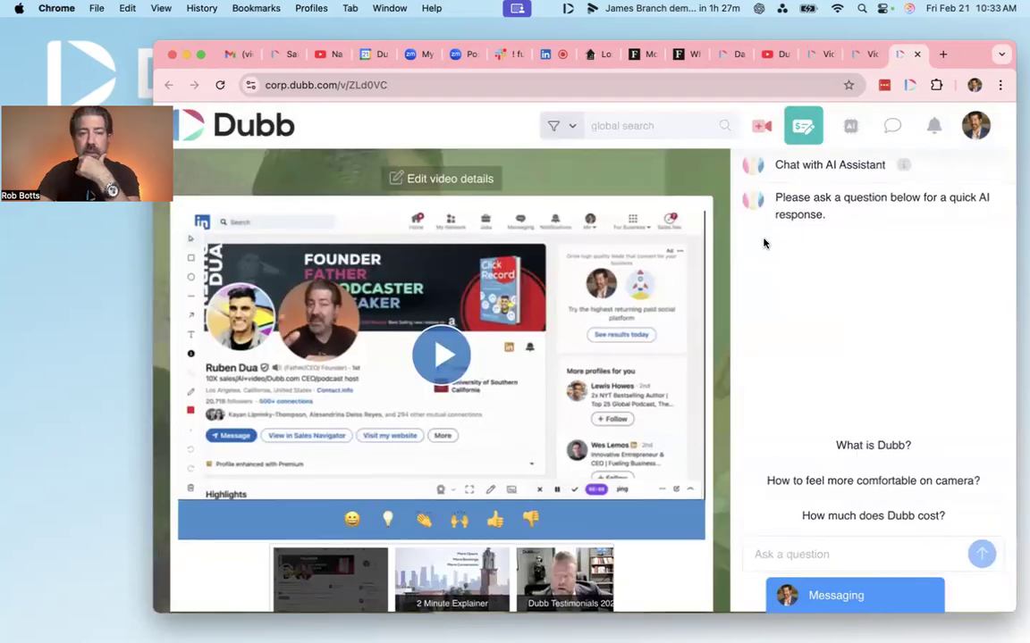
{"action": "scroll", "coordinate": [700, 304], "scroll_direction": "down", "scroll_amount": 4}
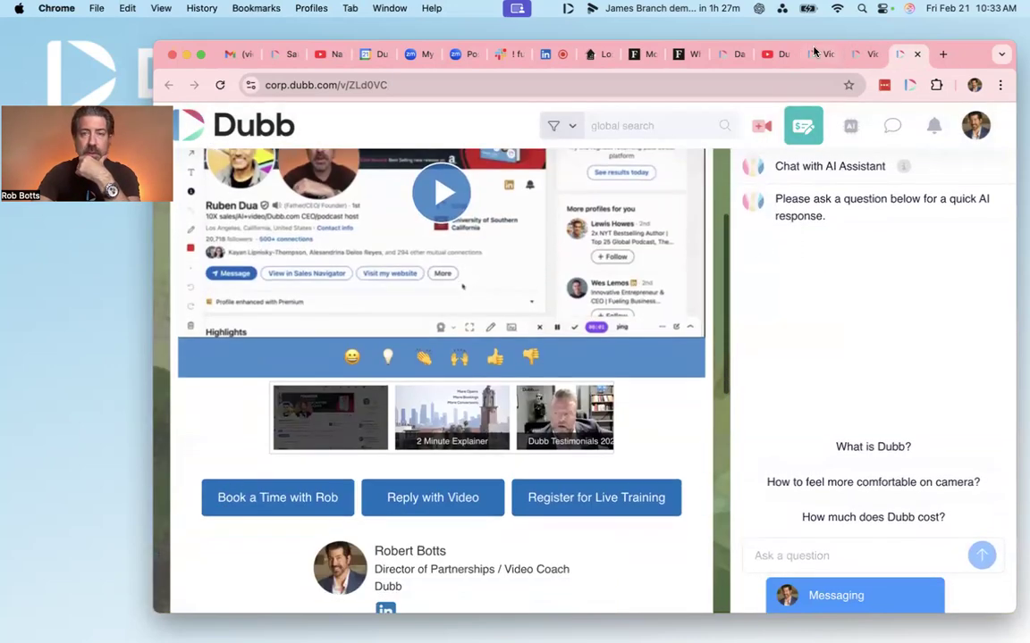
{"action": "left_click", "coordinate": [870, 56]}
Return to the video's edit page and examine its activity analytics and the activity types available for filtering.
{"action": "left_click", "coordinate": [828, 62]}
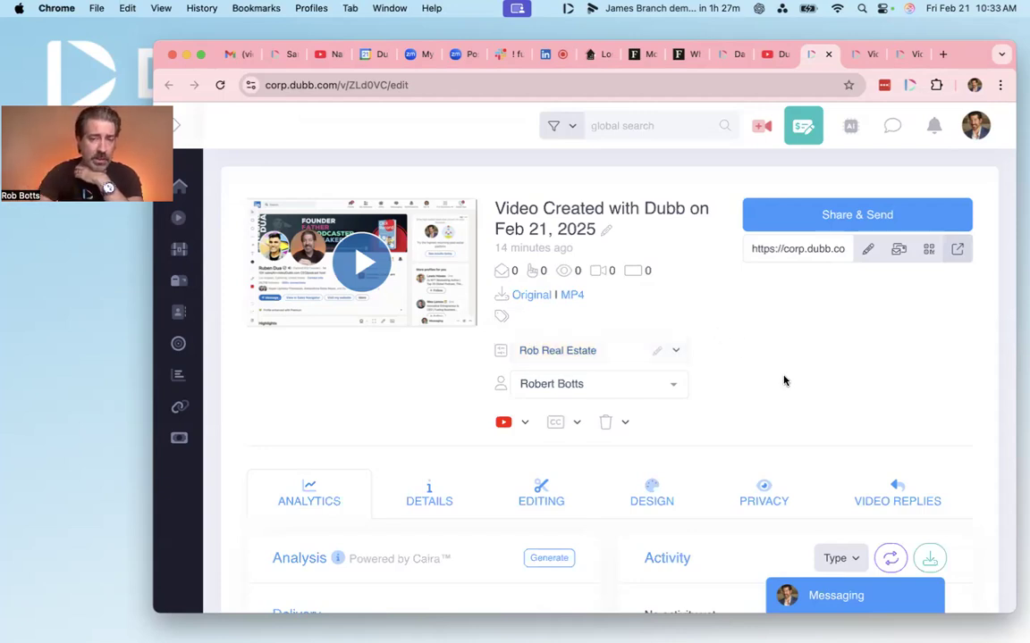
{"action": "scroll", "coordinate": [784, 382], "scroll_direction": "down", "scroll_amount": 5}
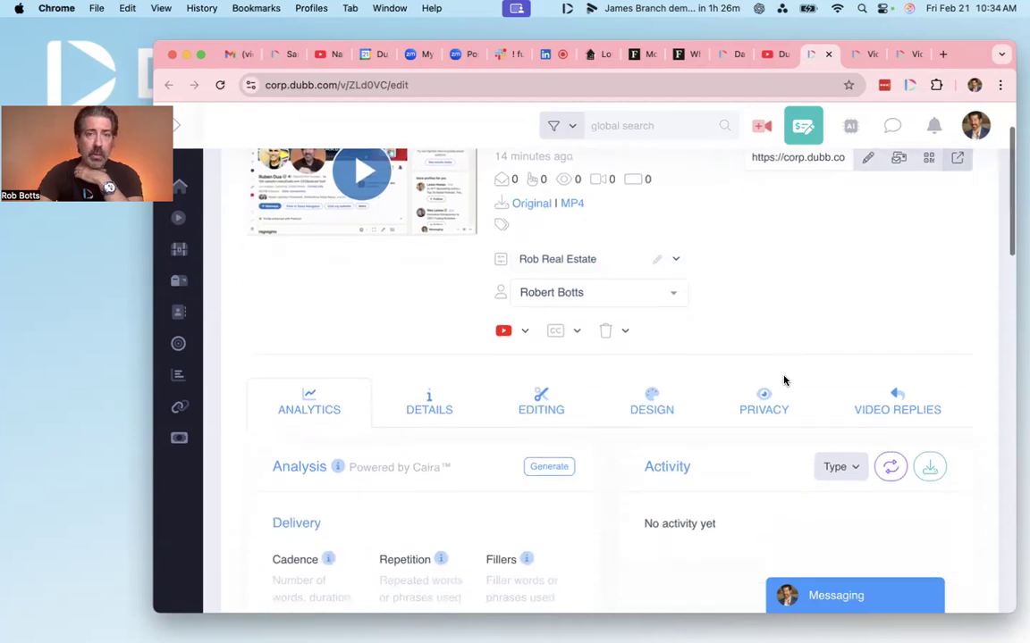
{"action": "scroll", "coordinate": [580, 287], "scroll_direction": "up", "scroll_amount": 4}
{"action": "scroll", "coordinate": [775, 368], "scroll_direction": "down", "scroll_amount": 6}
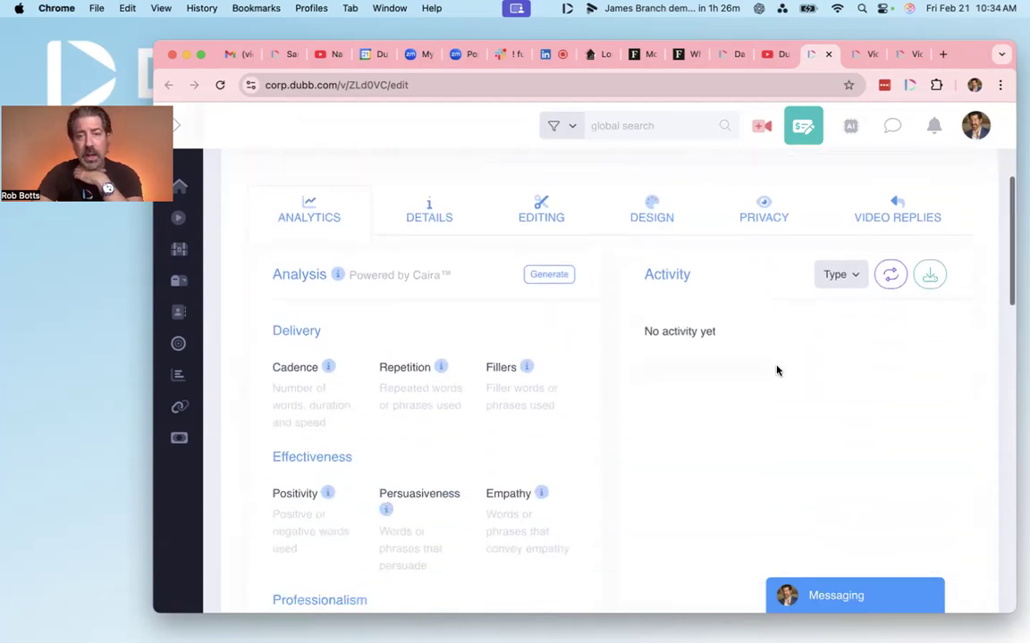
{"action": "left_click_drag", "start_coordinate": [641, 310], "coordinate": [736, 310]}
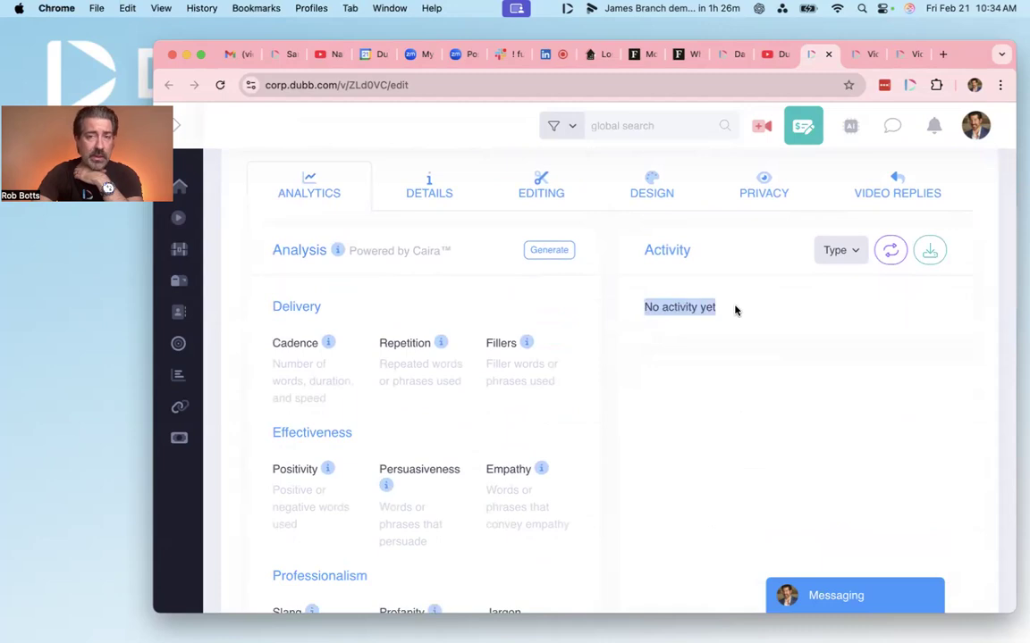
{"action": "left_click", "coordinate": [852, 250]}
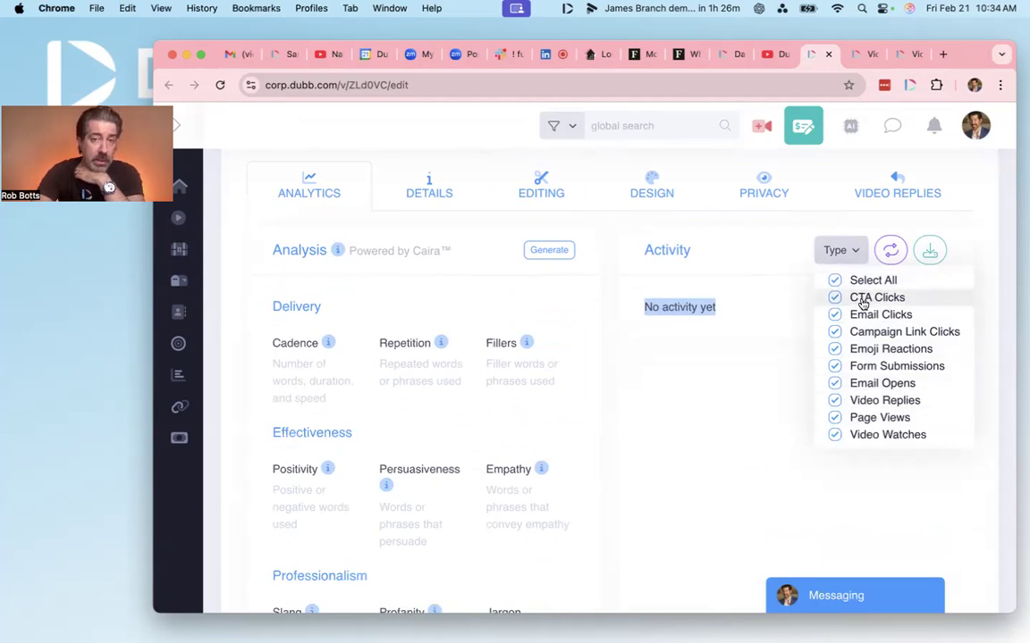
{"action": "left_click", "coordinate": [517, 415]}
Review the video's engagement statistics, views and watches charts, and the delivery, effectiveness and professionalism analysis.
{"action": "scroll", "coordinate": [517, 416], "scroll_direction": "down", "scroll_amount": 15}
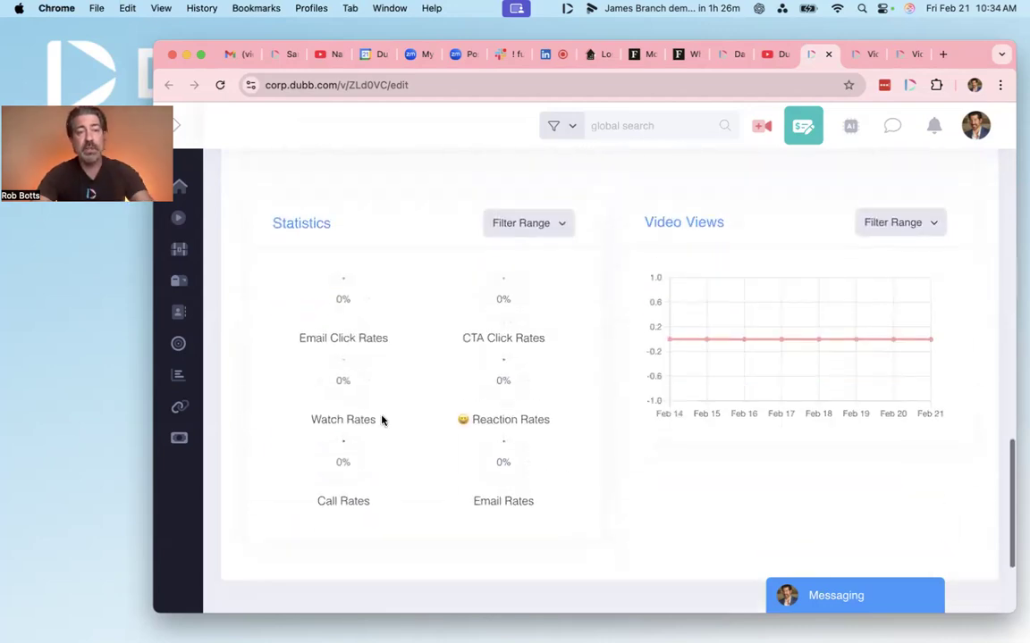
{"action": "mouse_move", "coordinate": [313, 419]}
{"action": "triple_click", "coordinate": [347, 423]}
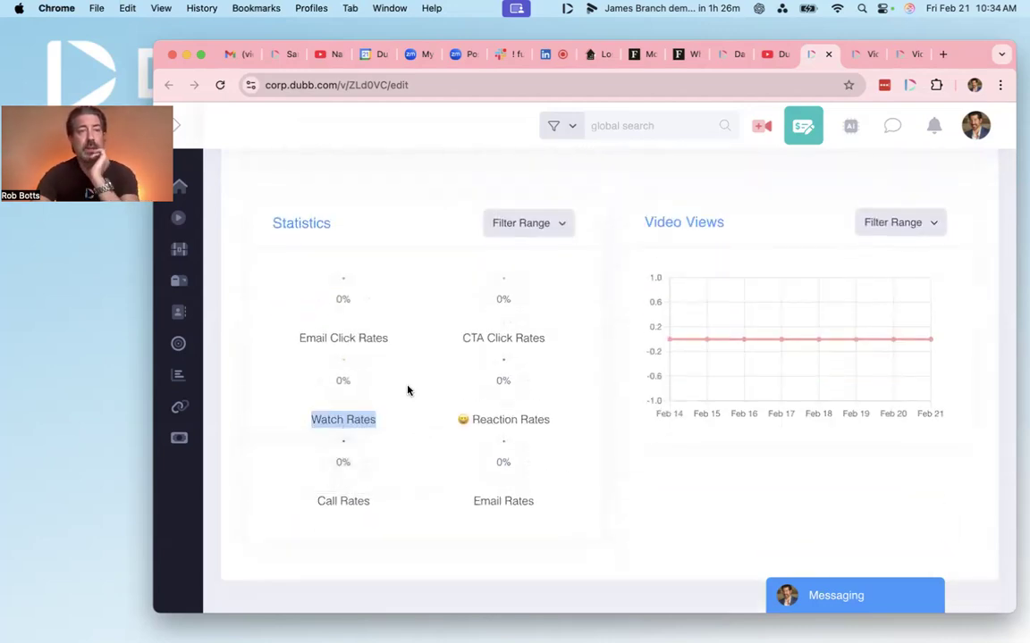
{"action": "scroll", "coordinate": [414, 398], "scroll_direction": "up", "scroll_amount": 5}
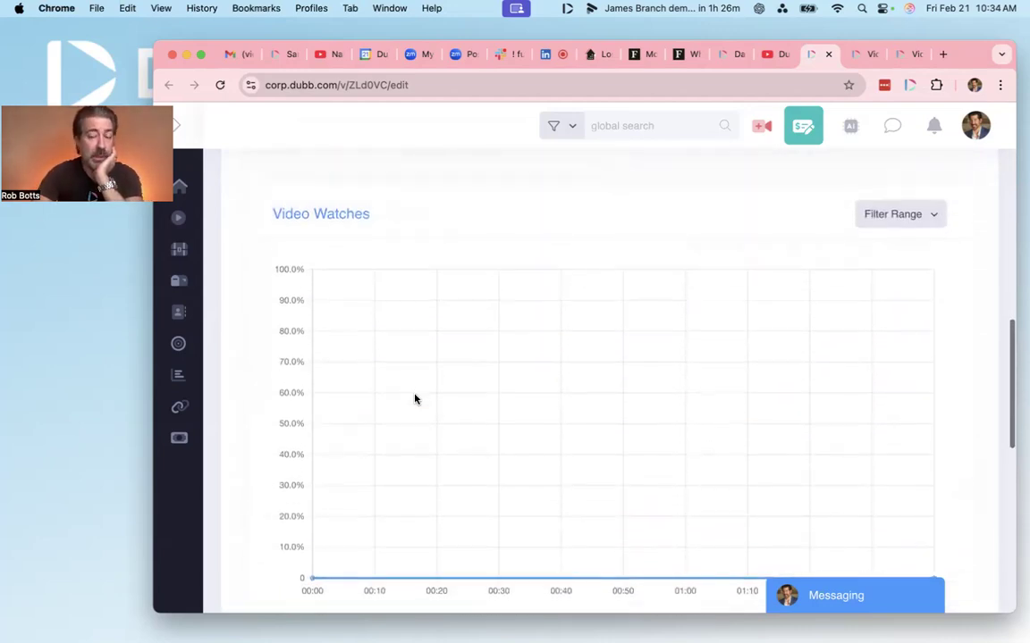
{"action": "scroll", "coordinate": [414, 399], "scroll_direction": "up", "scroll_amount": 8}
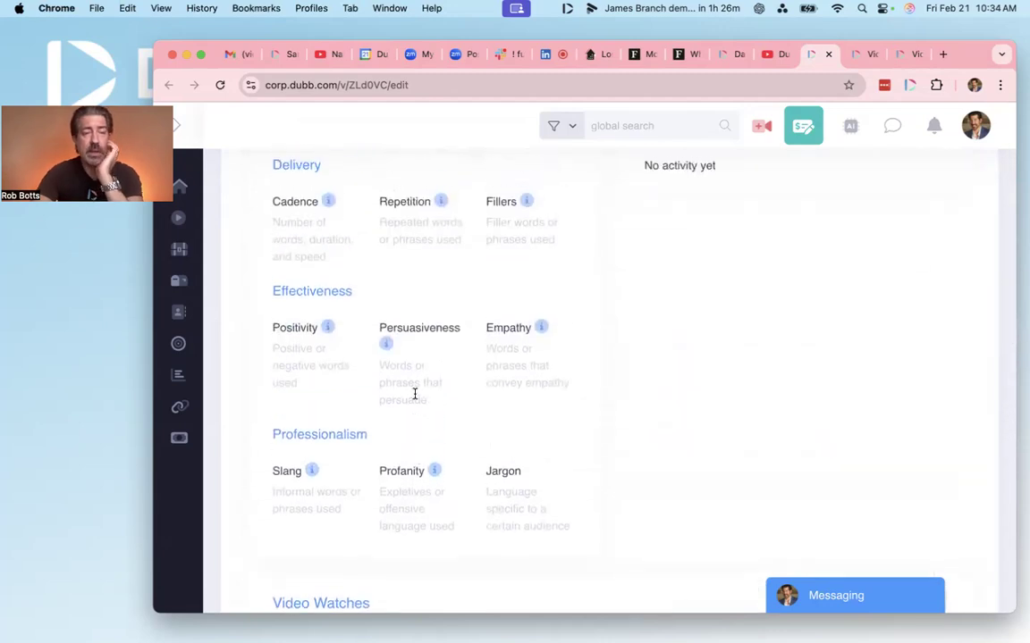
{"action": "scroll", "coordinate": [415, 395], "scroll_direction": "up", "scroll_amount": 5}
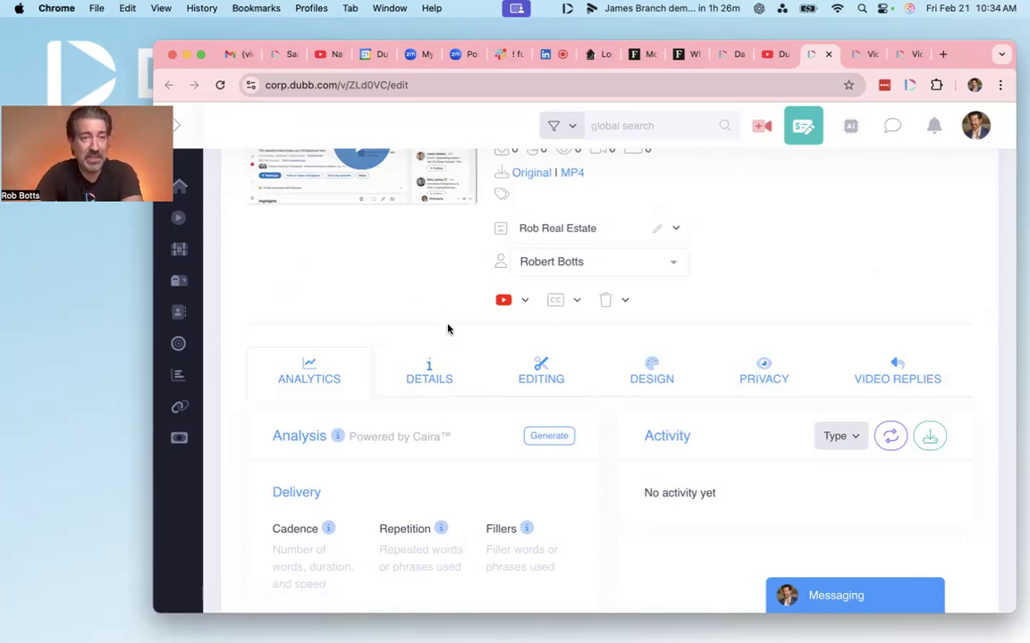
Open the video's details and review its calls to action, playlist and sharing settings.
{"action": "scroll", "coordinate": [447, 329], "scroll_direction": "up", "scroll_amount": 1}
{"action": "scroll", "coordinate": [487, 358], "scroll_direction": "up", "scroll_amount": 3}
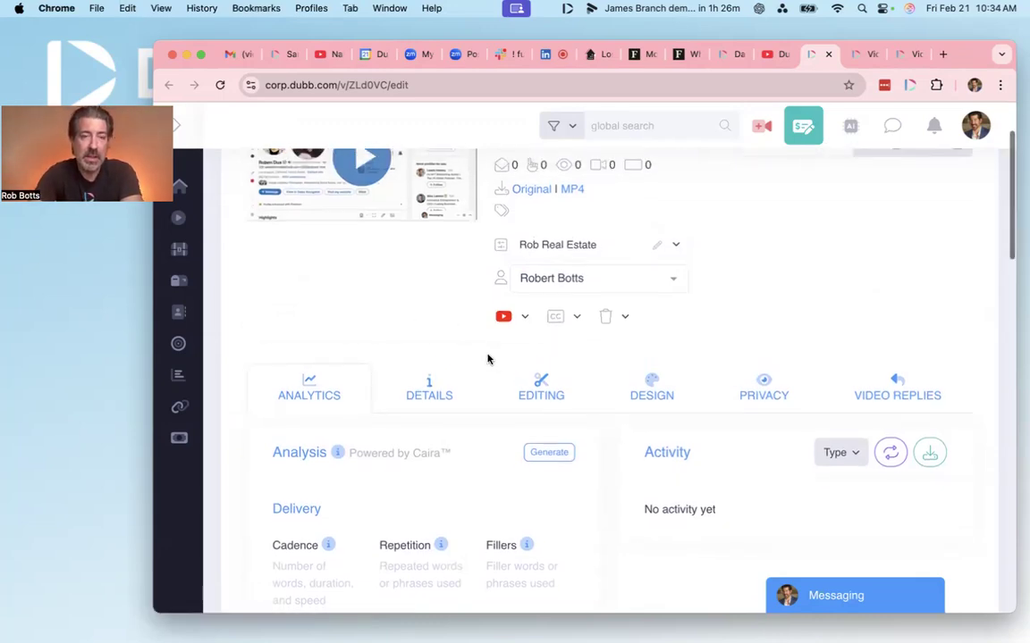
{"action": "scroll", "coordinate": [428, 338], "scroll_direction": "down", "scroll_amount": 2}
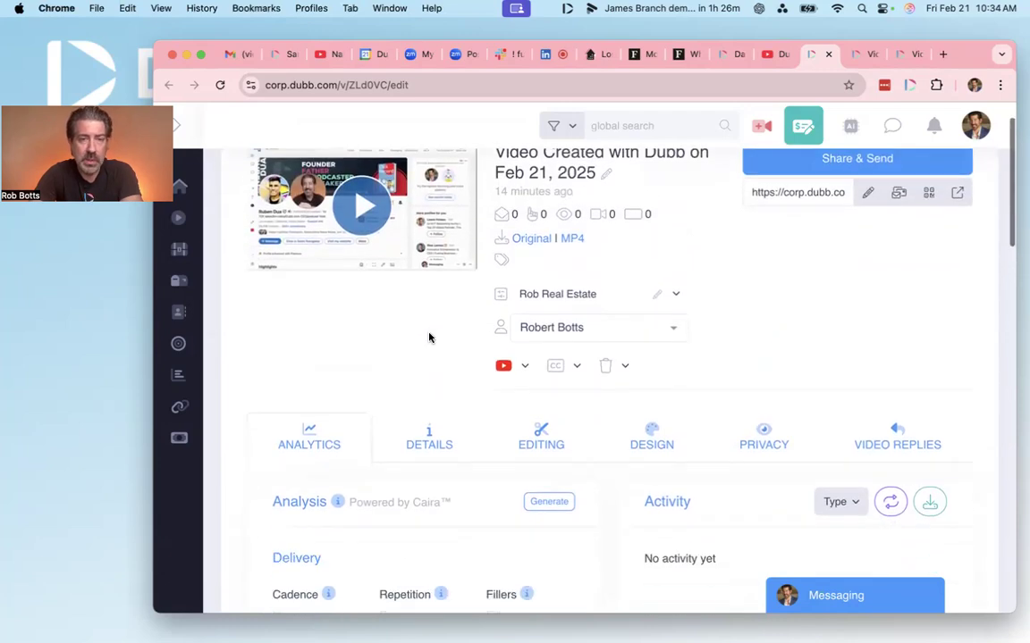
{"action": "left_click", "coordinate": [430, 440]}
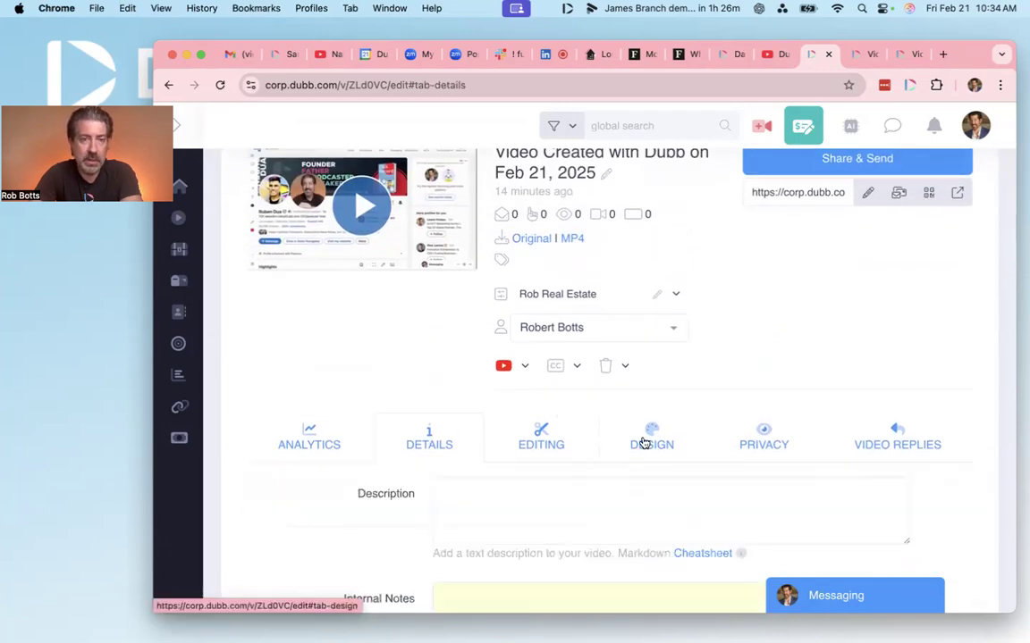
{"action": "scroll", "coordinate": [643, 442], "scroll_direction": "down", "scroll_amount": 10}
{"action": "scroll", "coordinate": [644, 441], "scroll_direction": "down", "scroll_amount": 7}
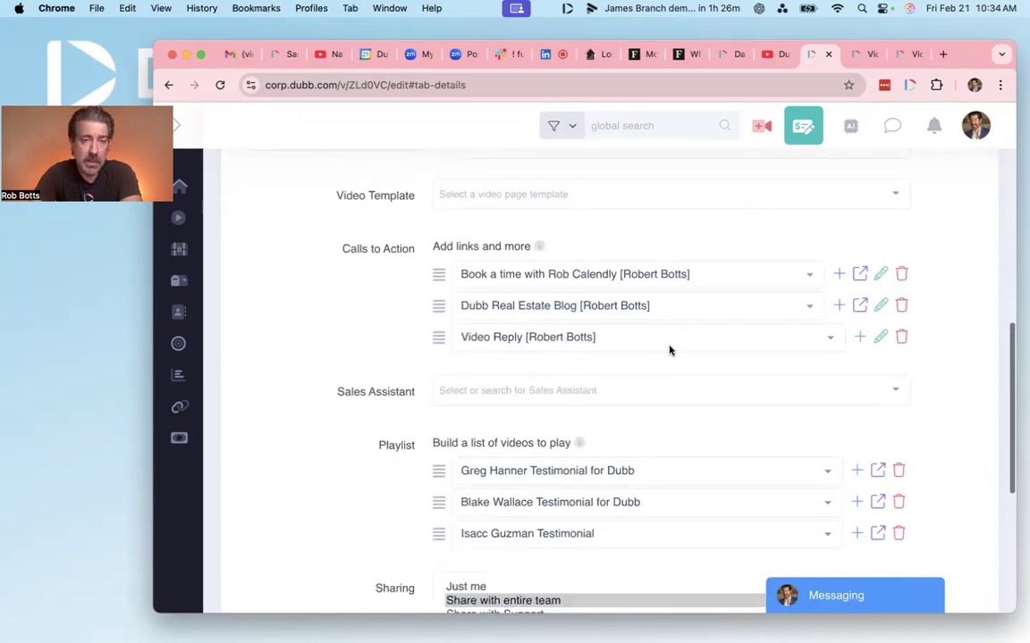
{"action": "scroll", "coordinate": [655, 533], "scroll_direction": "down", "scroll_amount": 7}
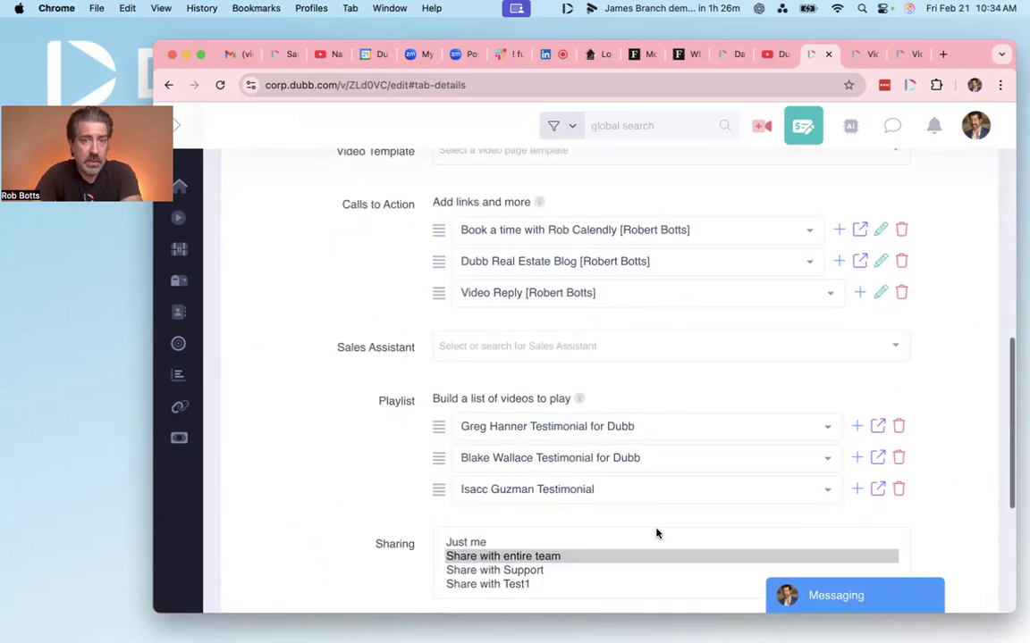
Expand the advanced options in the video's details and review the available display and playback settings.
{"action": "left_click", "coordinate": [479, 462]}
{"action": "scroll", "coordinate": [581, 487], "scroll_direction": "down", "scroll_amount": 7}
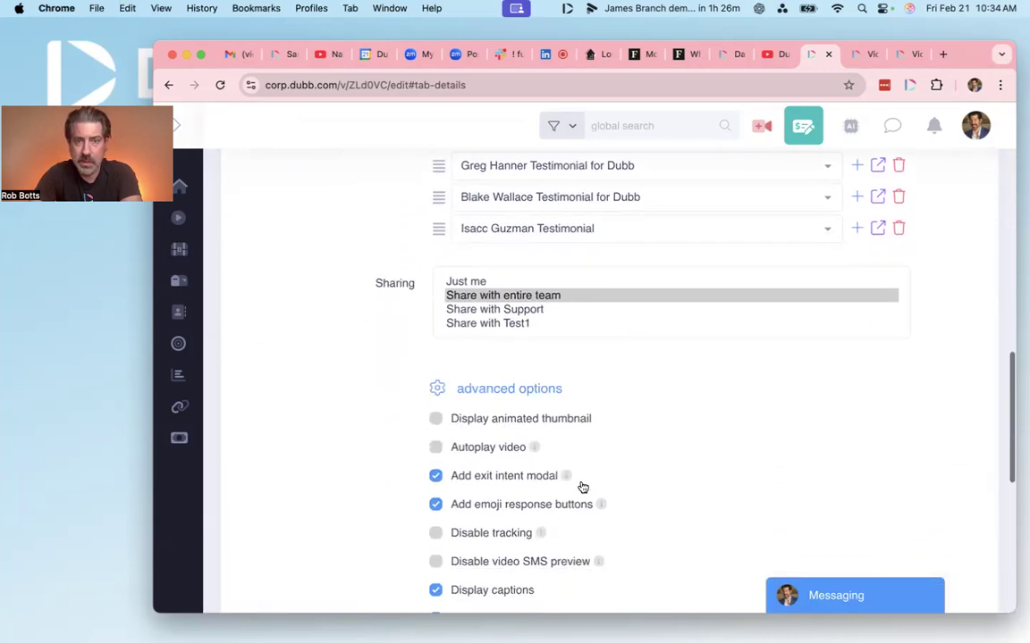
{"action": "scroll", "coordinate": [496, 340], "scroll_direction": "down", "scroll_amount": 2}
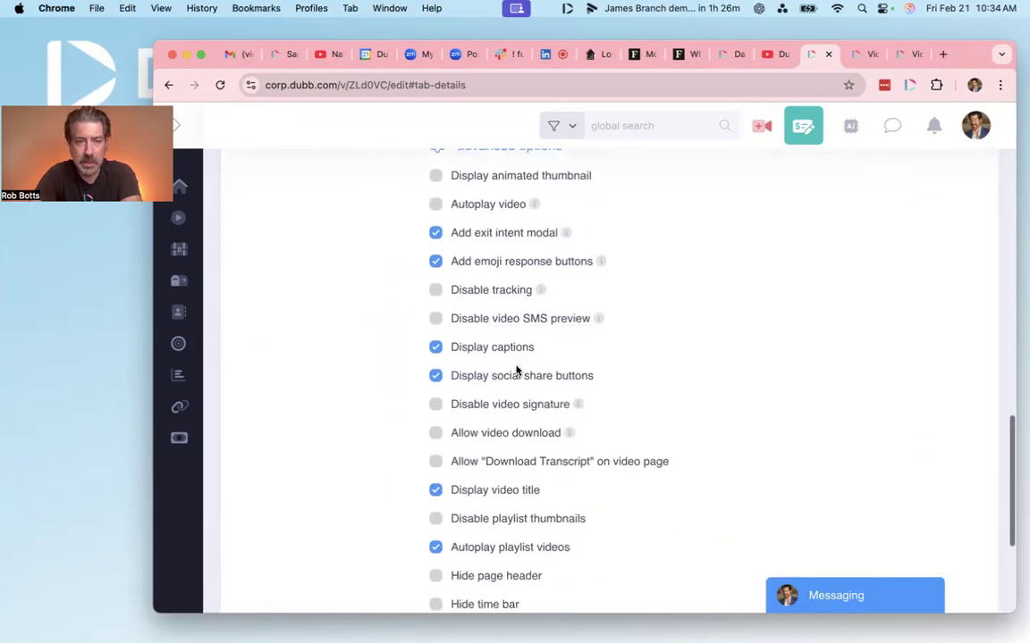
{"action": "scroll", "coordinate": [517, 368], "scroll_direction": "down", "scroll_amount": 4}
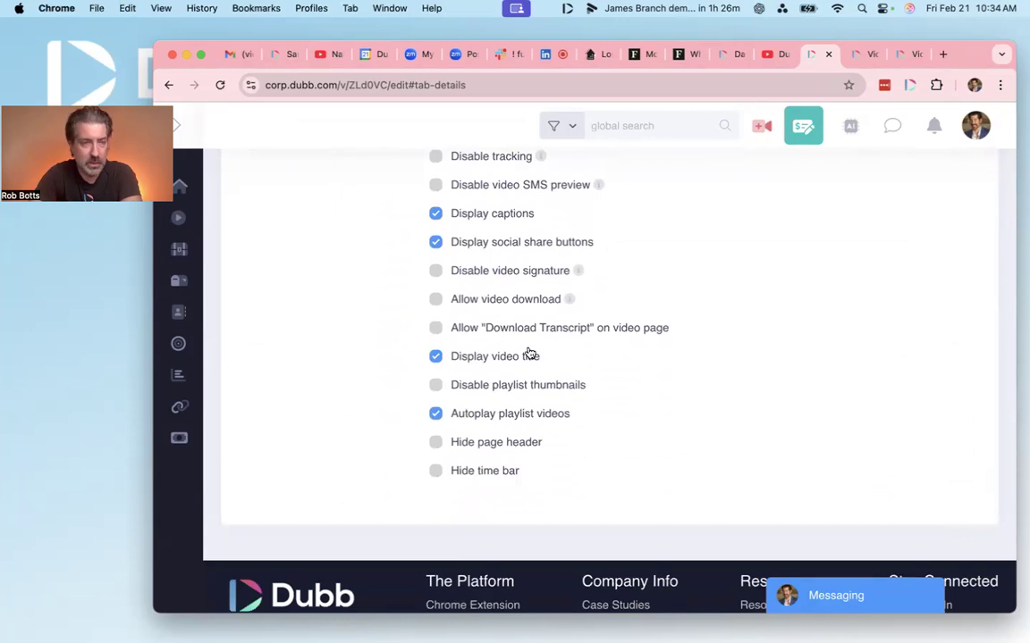
{"action": "scroll", "coordinate": [500, 340], "scroll_direction": "up", "scroll_amount": 10}
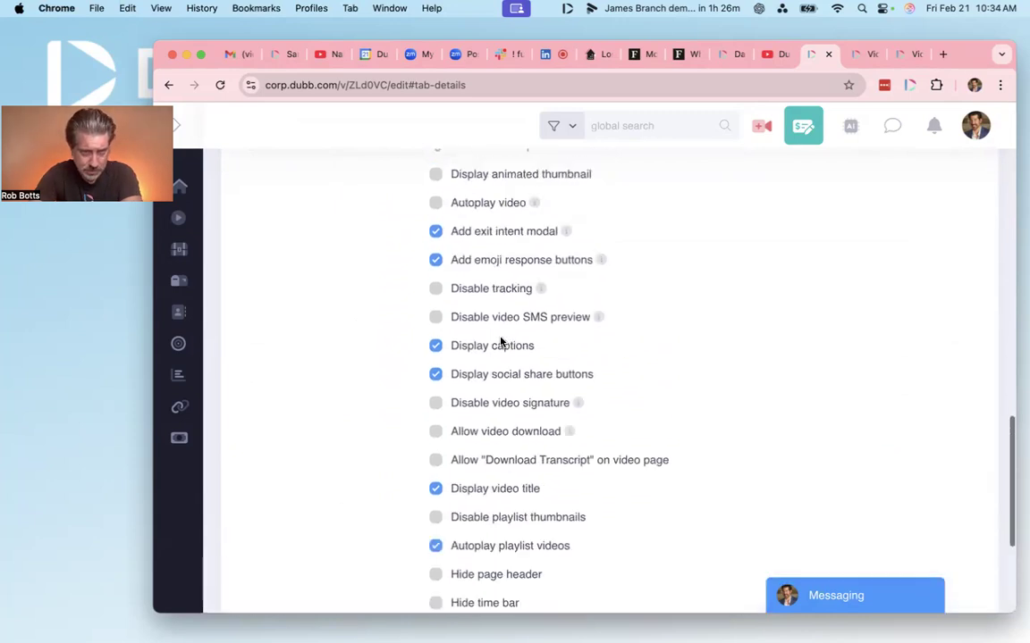
{"action": "scroll", "coordinate": [500, 341], "scroll_direction": "up", "scroll_amount": 18}
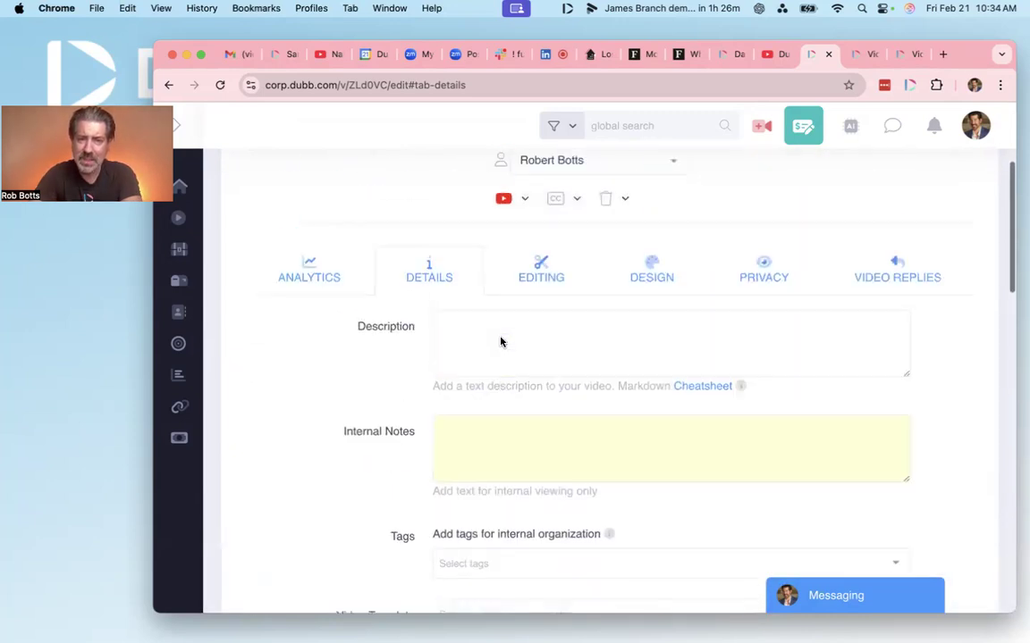
{"action": "scroll", "coordinate": [500, 341], "scroll_direction": "up", "scroll_amount": 2}
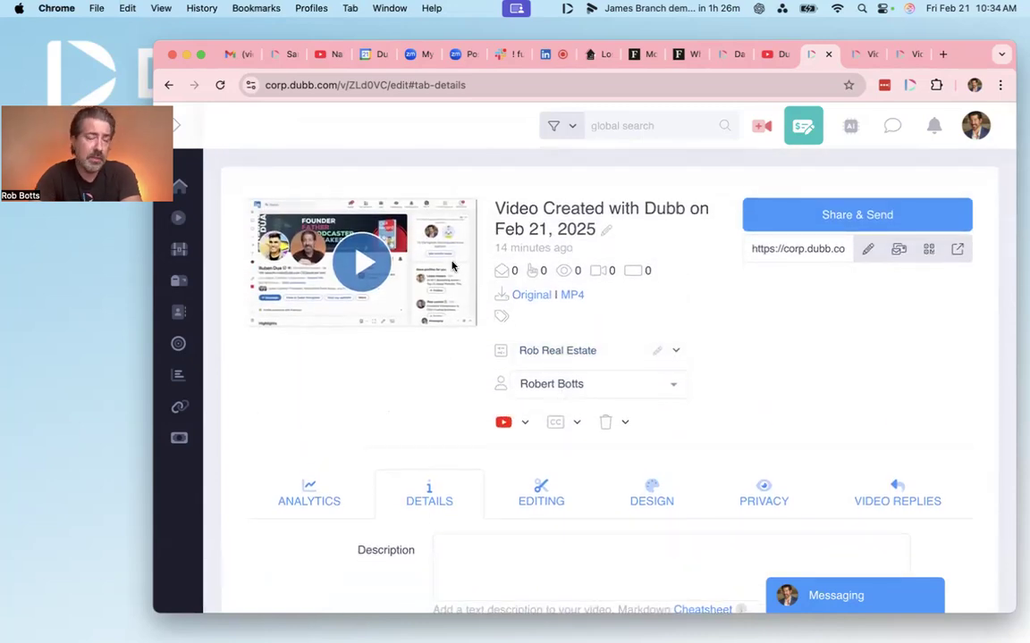
Review the video's details, including its tags, calls to action, playlist and sharing settings, and briefly check the editing section.
{"action": "scroll", "coordinate": [667, 405], "scroll_direction": "down", "scroll_amount": 6}
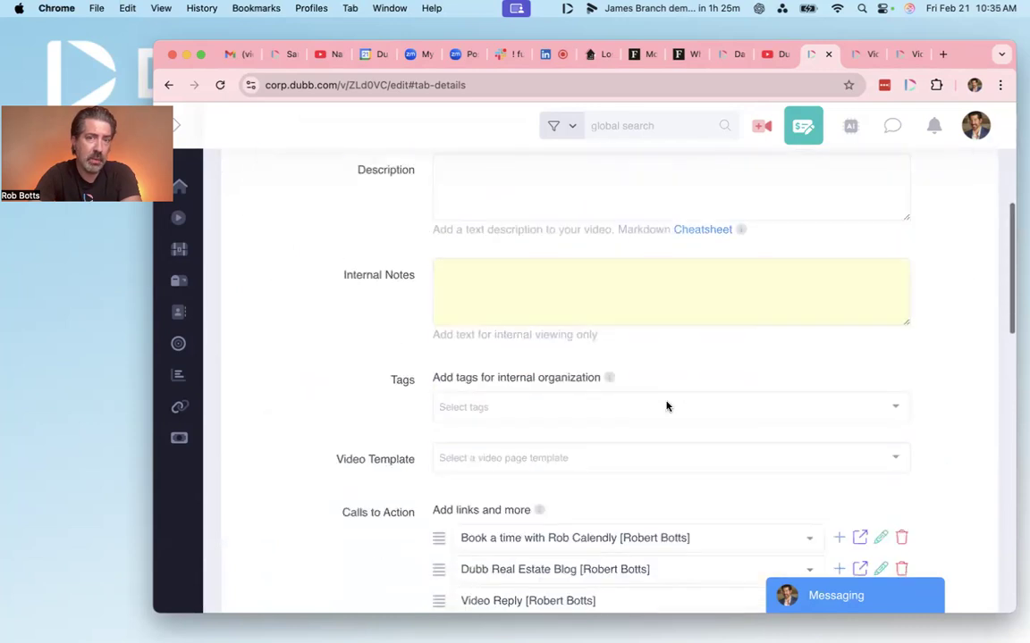
{"action": "scroll", "coordinate": [667, 405], "scroll_direction": "down", "scroll_amount": 1}
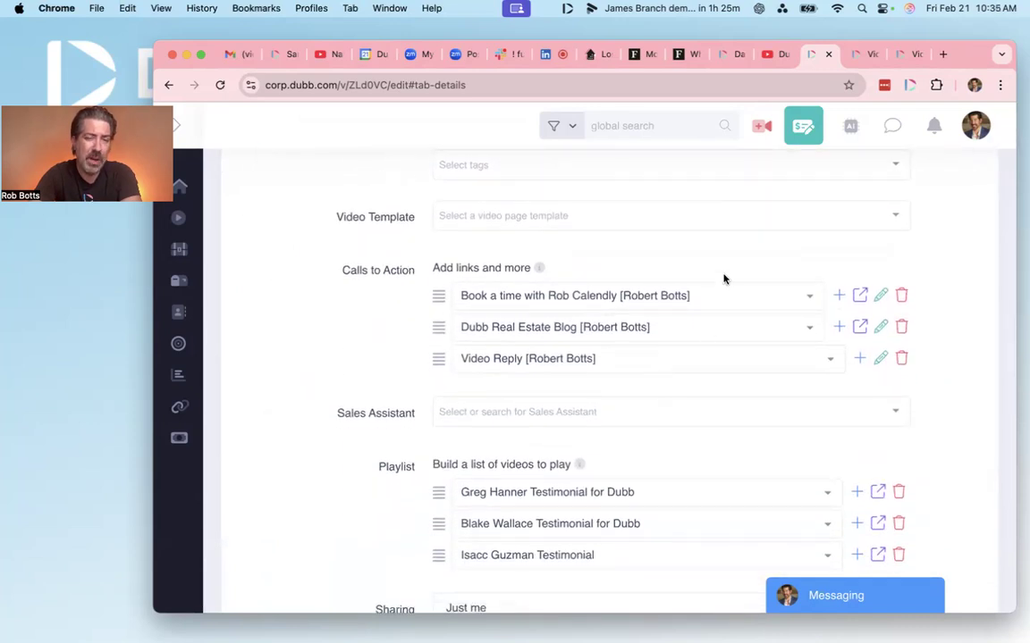
{"action": "scroll", "coordinate": [759, 386], "scroll_direction": "down", "scroll_amount": 3}
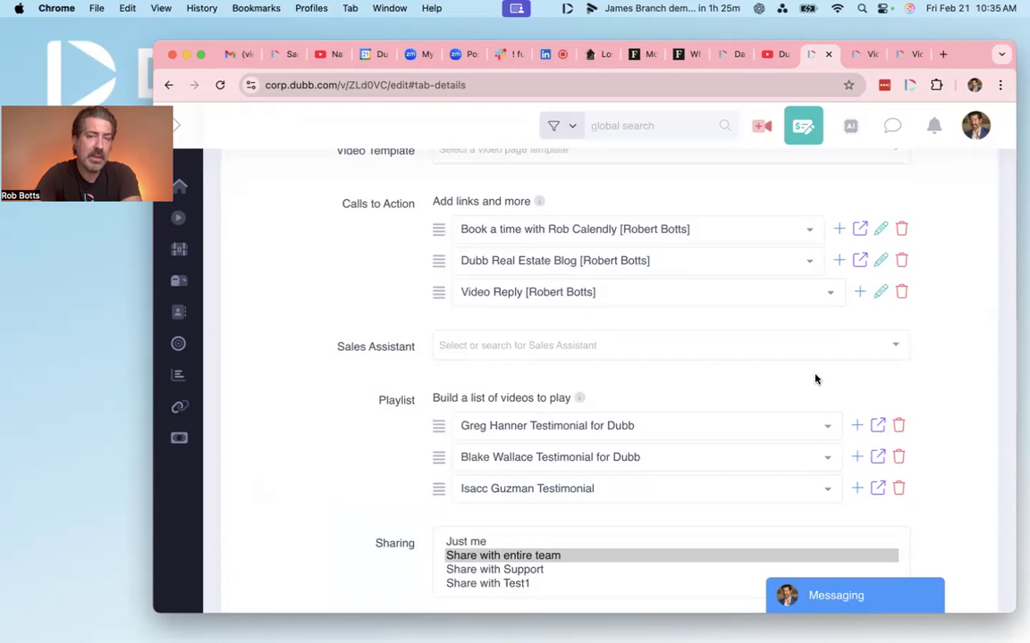
{"action": "scroll", "coordinate": [796, 381], "scroll_direction": "up", "scroll_amount": 10}
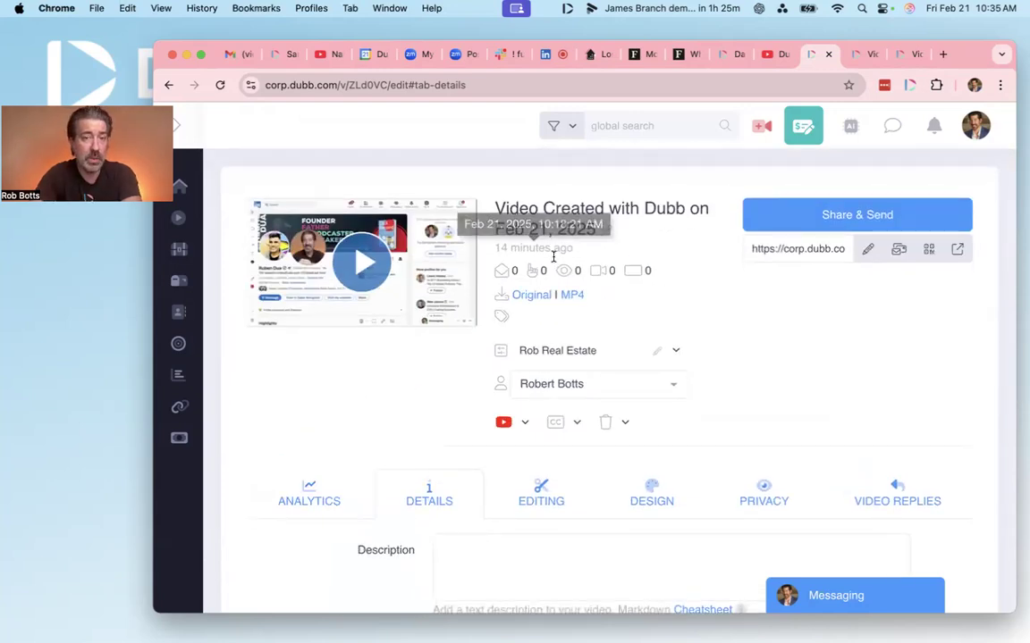
{"action": "scroll", "coordinate": [595, 340], "scroll_direction": "down", "scroll_amount": 2}
{"action": "left_click", "coordinate": [552, 397]}
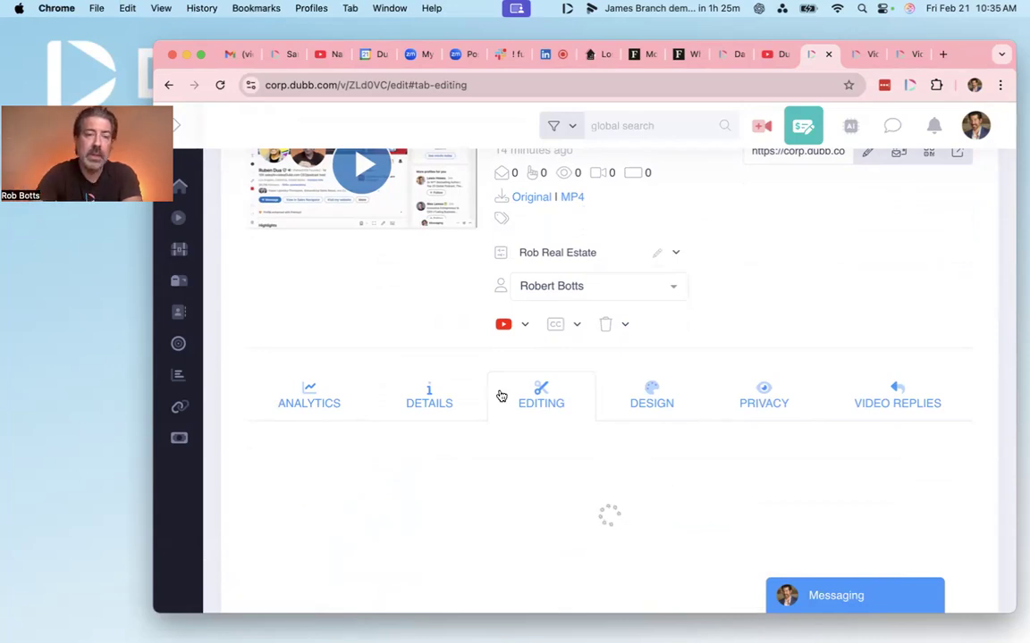
{"action": "scroll", "coordinate": [570, 399], "scroll_direction": "up", "scroll_amount": 1}
{"action": "left_click", "coordinate": [426, 434]}
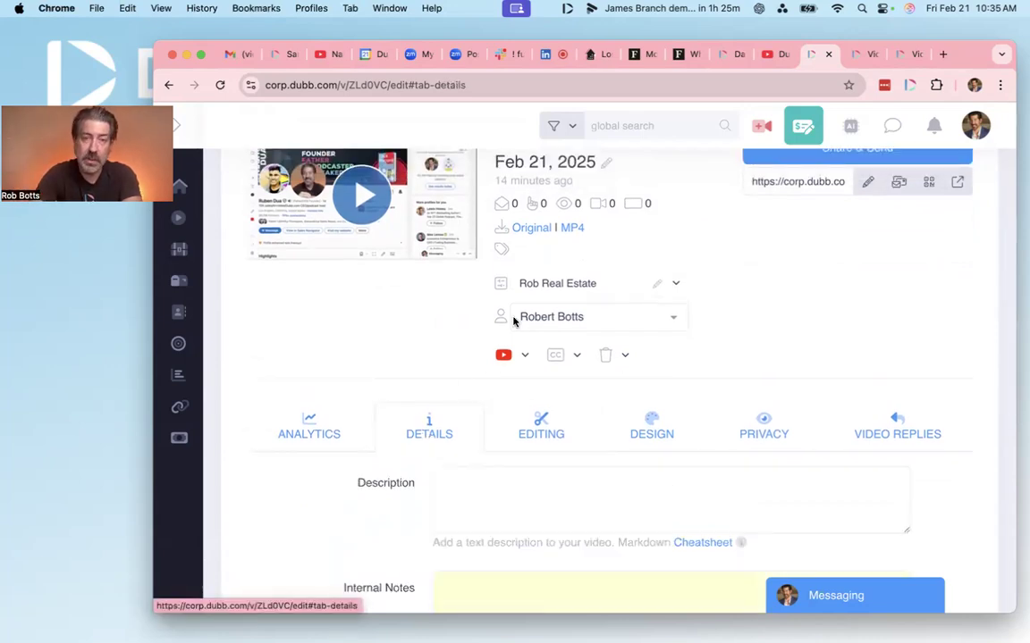
{"action": "scroll", "coordinate": [510, 313], "scroll_direction": "up", "scroll_amount": 2}
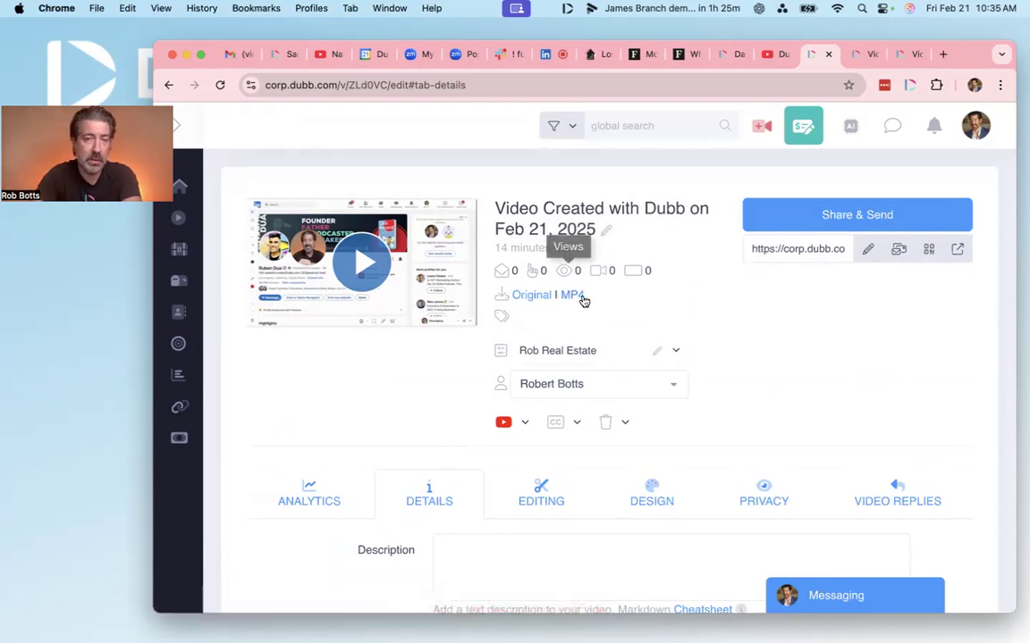
Open the video's design settings and examine the thumbnail frame selection, generation and upload options.
{"action": "scroll", "coordinate": [608, 318], "scroll_direction": "down", "scroll_amount": 3}
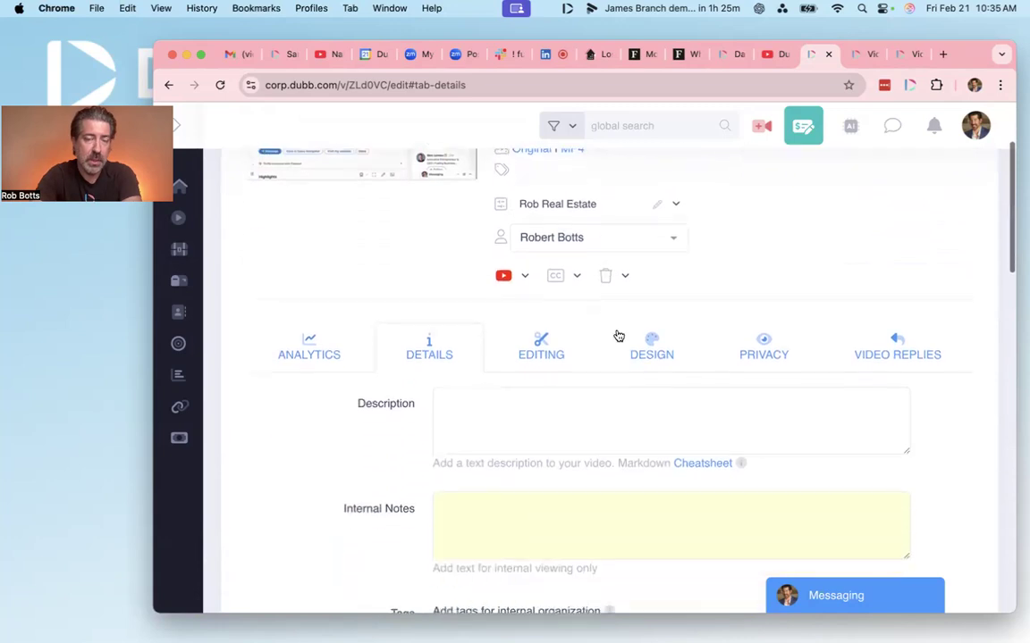
{"action": "left_click", "coordinate": [640, 353]}
{"action": "scroll", "coordinate": [591, 385], "scroll_direction": "down", "scroll_amount": 4}
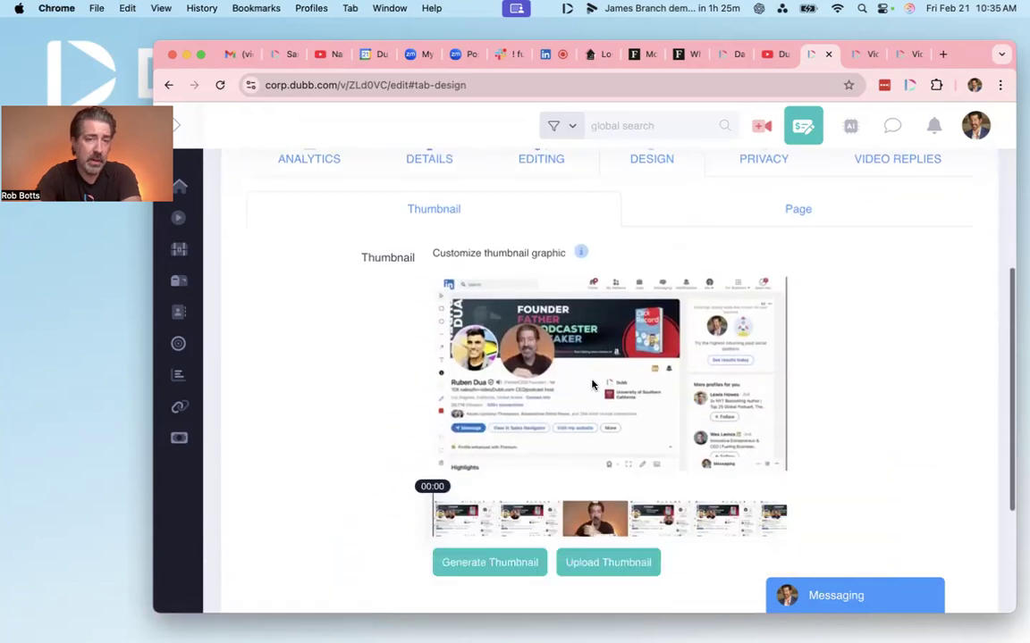
{"action": "scroll", "coordinate": [592, 385], "scroll_direction": "down", "scroll_amount": 3}
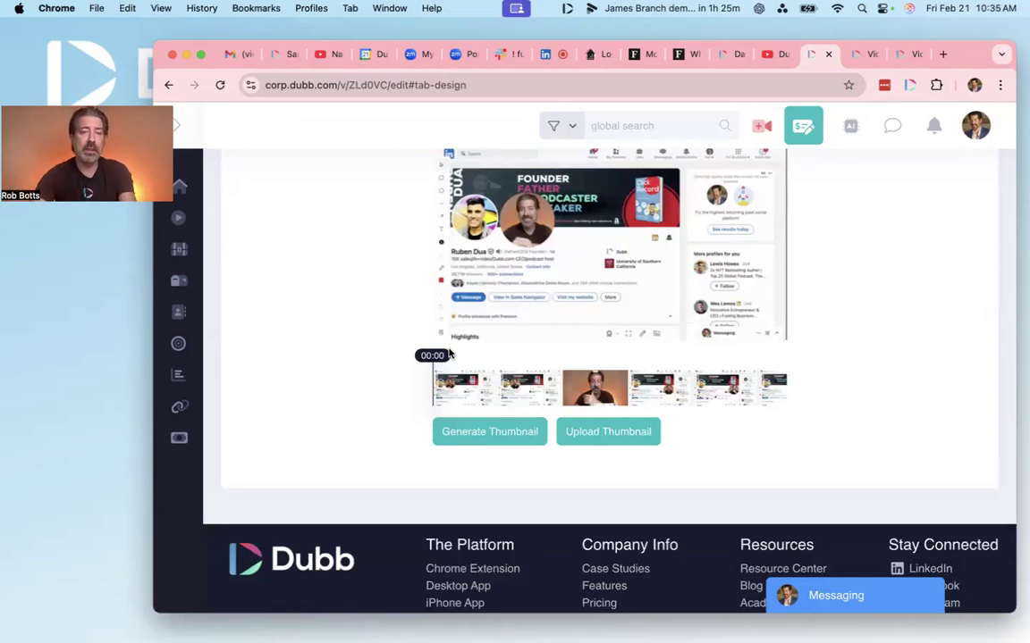
{"action": "mouse_move", "coordinate": [438, 355]}
{"action": "left_mouse_down"}
{"action": "mouse_move", "coordinate": [560, 355]}
{"action": "mouse_move", "coordinate": [432, 356]}
{"action": "left_mouse_up"}
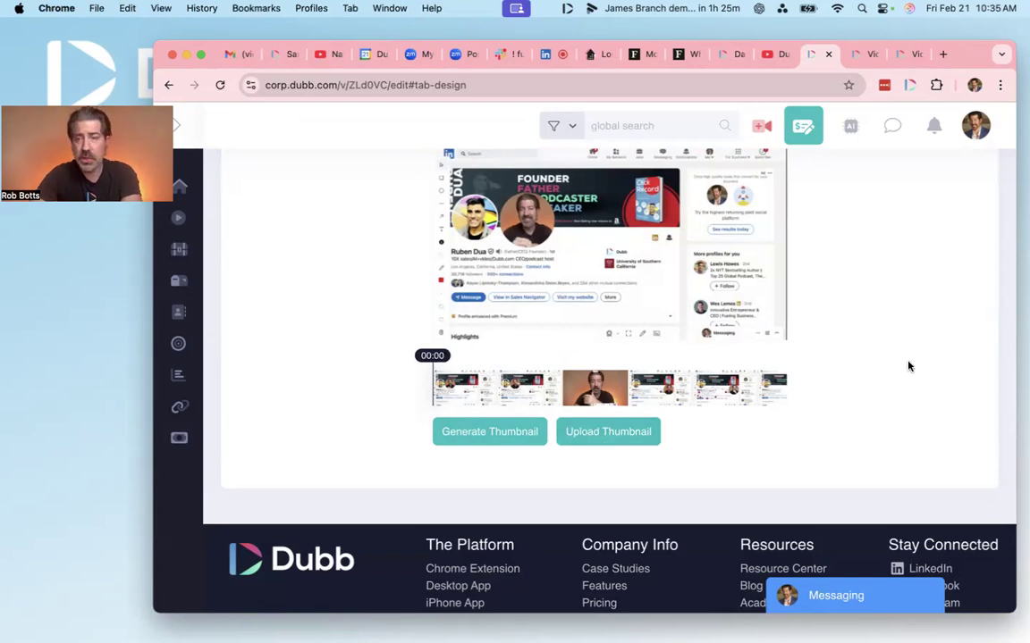
Return to the video's analytics and examine the Caira analysis, focusing on the cadence, repetition and filler metrics.
{"action": "scroll", "coordinate": [910, 365], "scroll_direction": "up", "scroll_amount": 10}
{"action": "left_click", "coordinate": [321, 489]}
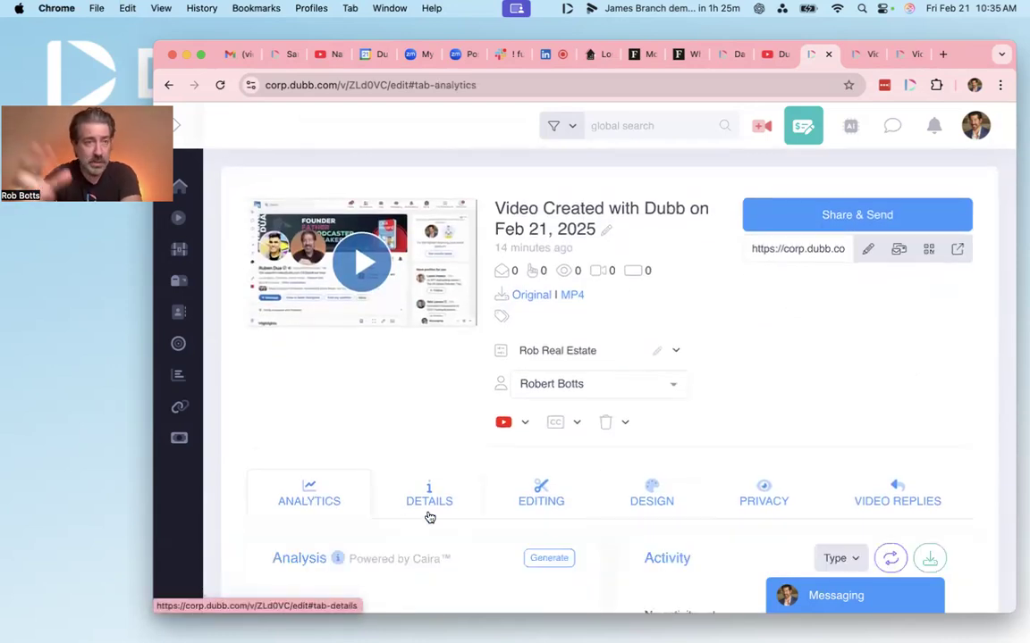
{"action": "scroll", "coordinate": [542, 483], "scroll_direction": "down", "scroll_amount": 5}
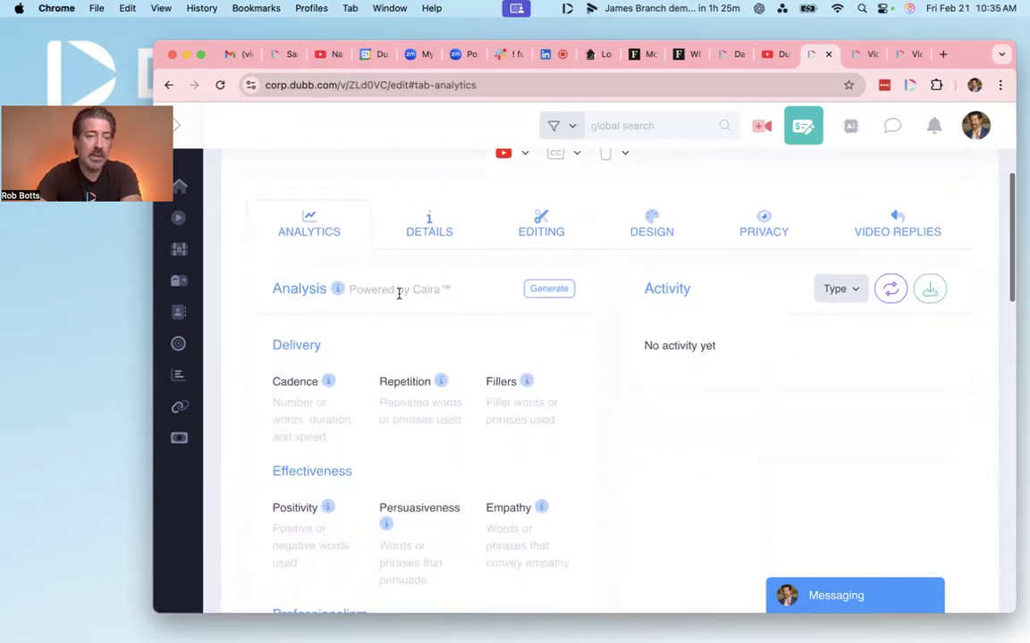
{"action": "left_click_drag", "start_coordinate": [420, 291], "coordinate": [444, 289]}
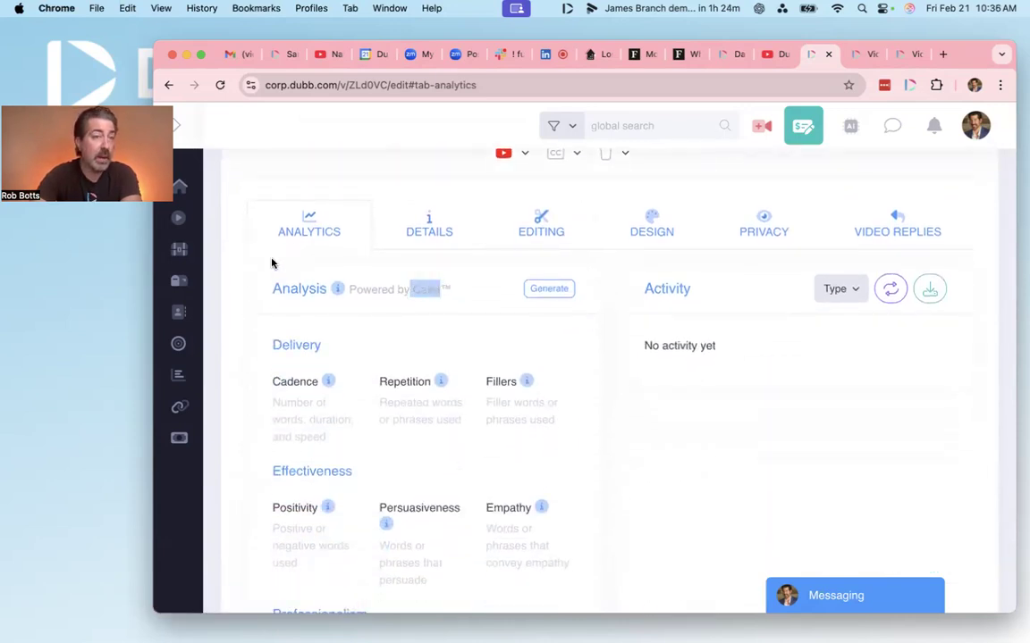
{"action": "scroll", "coordinate": [358, 366], "scroll_direction": "down", "scroll_amount": 2}
{"action": "mouse_move", "coordinate": [329, 318]}
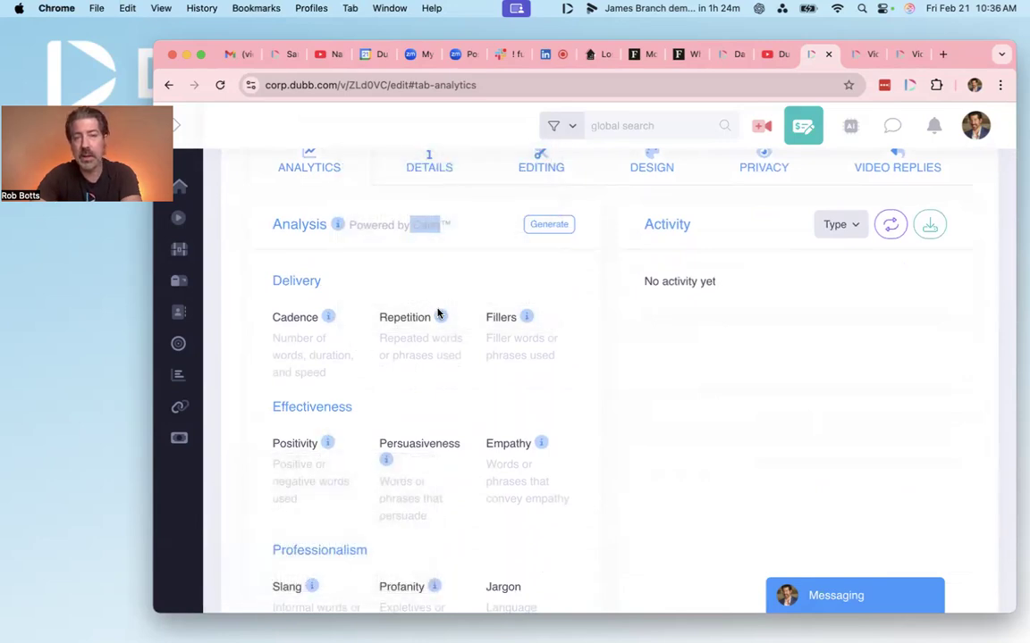
{"action": "mouse_move", "coordinate": [443, 317]}
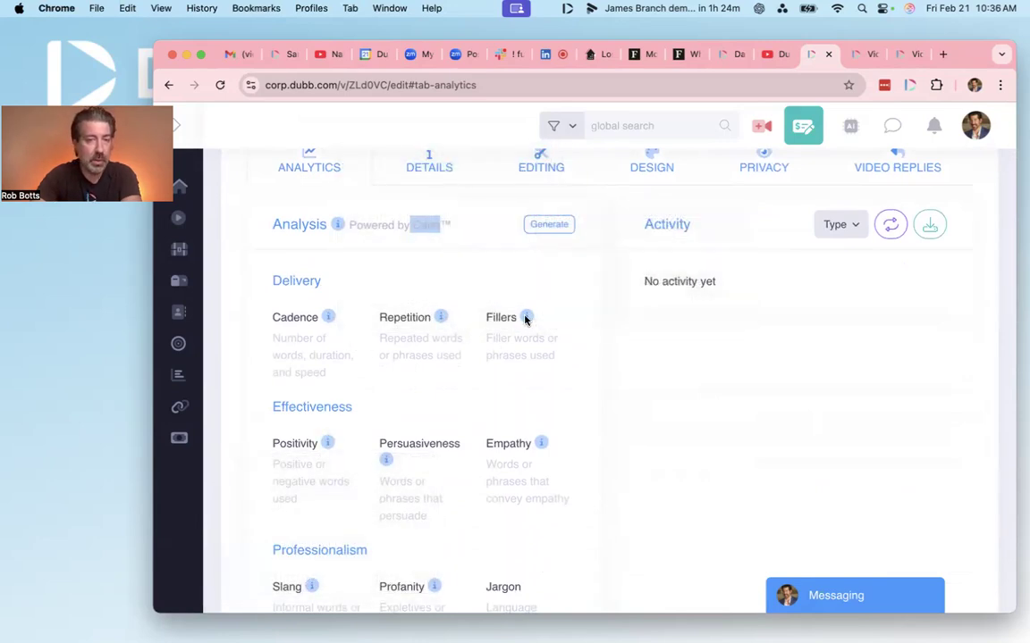
{"action": "mouse_move", "coordinate": [525, 319]}
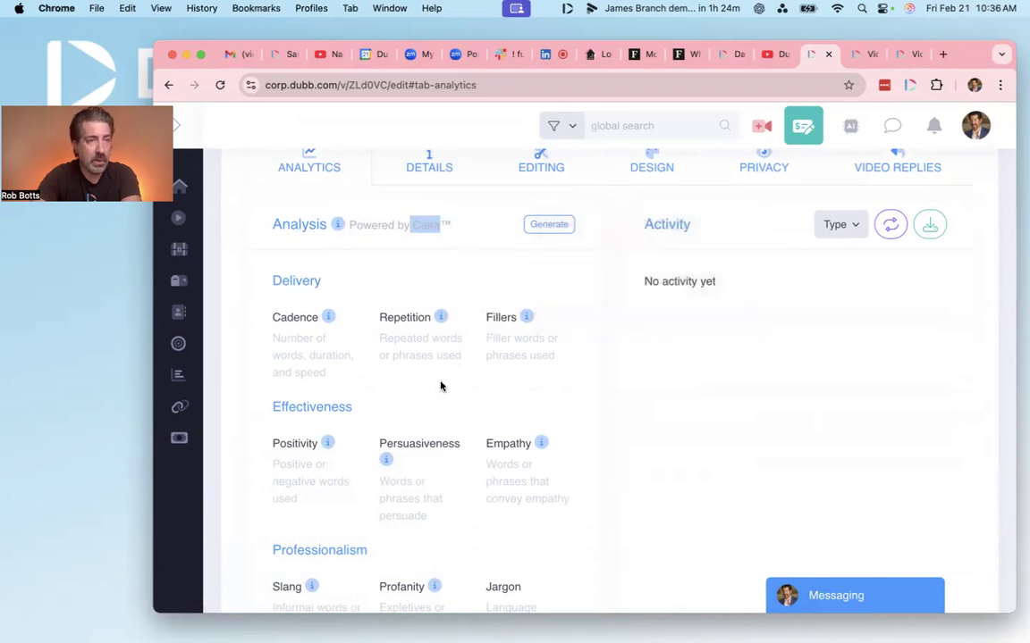
{"action": "scroll", "coordinate": [401, 418], "scroll_direction": "up", "scroll_amount": 5}
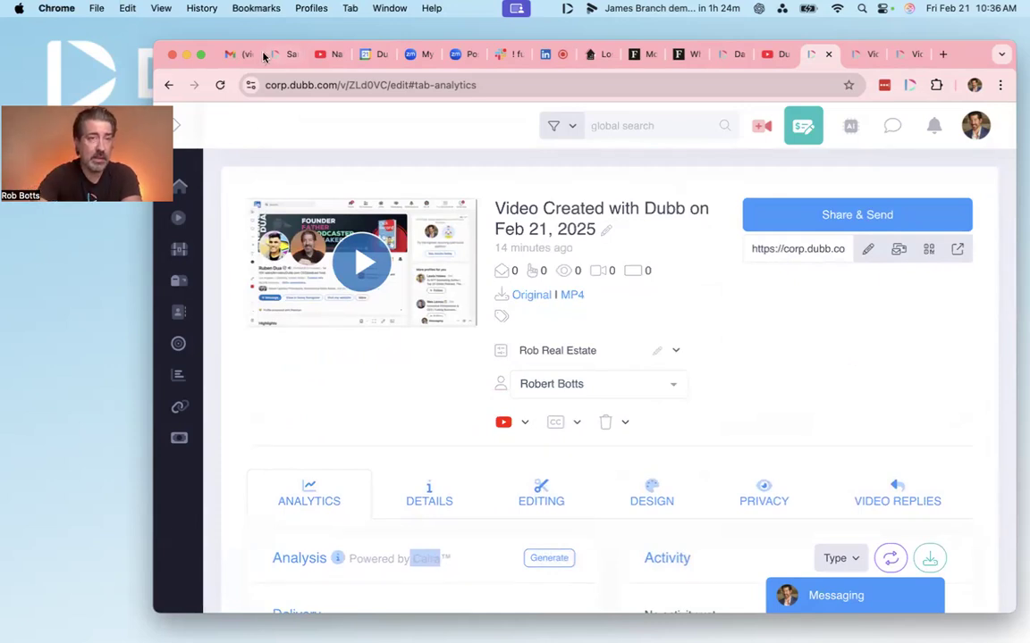
Switch to Gmail, reopen the minimized video email draft and add two line breaks below its message text.
{"action": "left_click", "coordinate": [225, 54]}
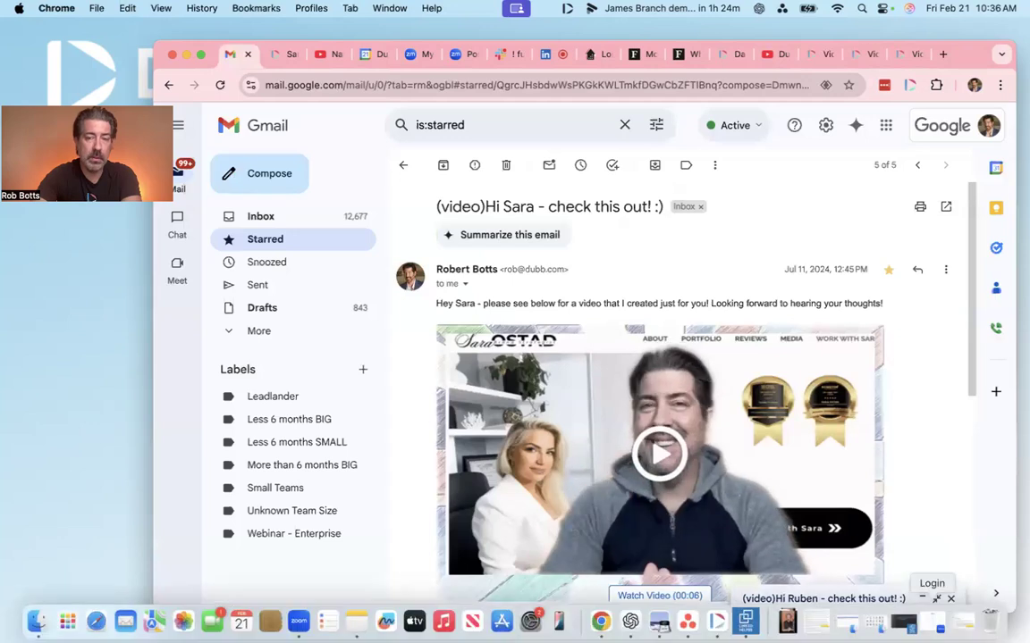
{"action": "left_click", "coordinate": [822, 599]}
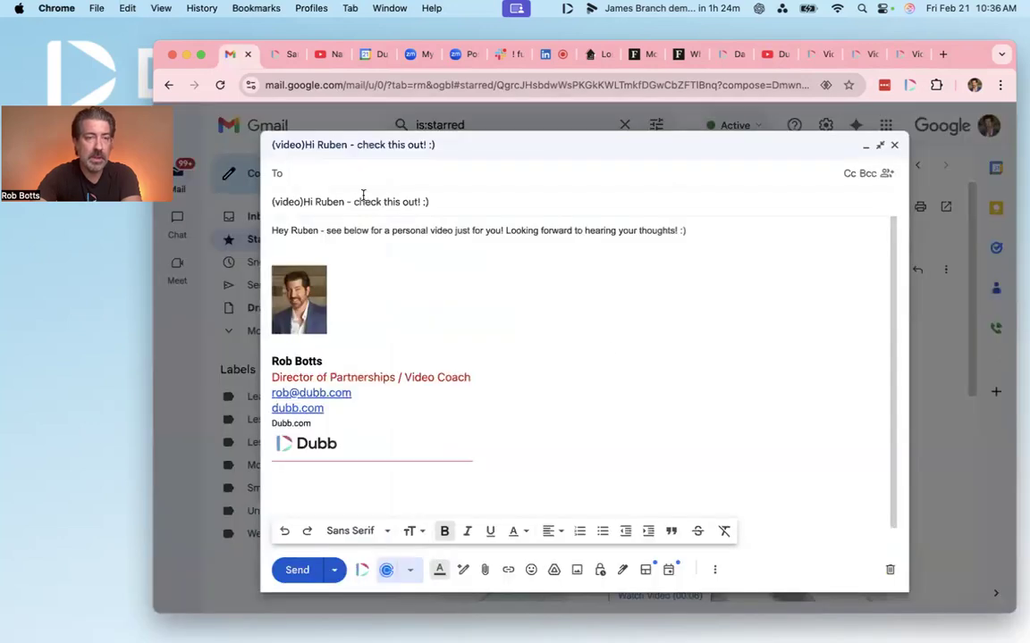
{"action": "left_click_drag", "start_coordinate": [273, 201], "coordinate": [303, 202]}
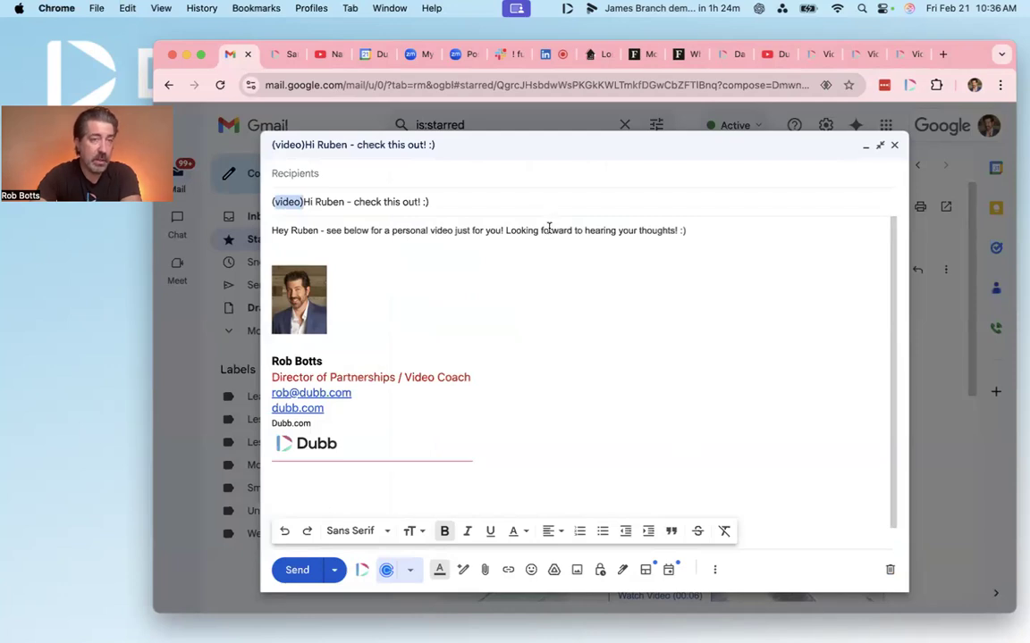
{"action": "left_click_drag", "start_coordinate": [543, 230], "coordinate": [740, 225]}
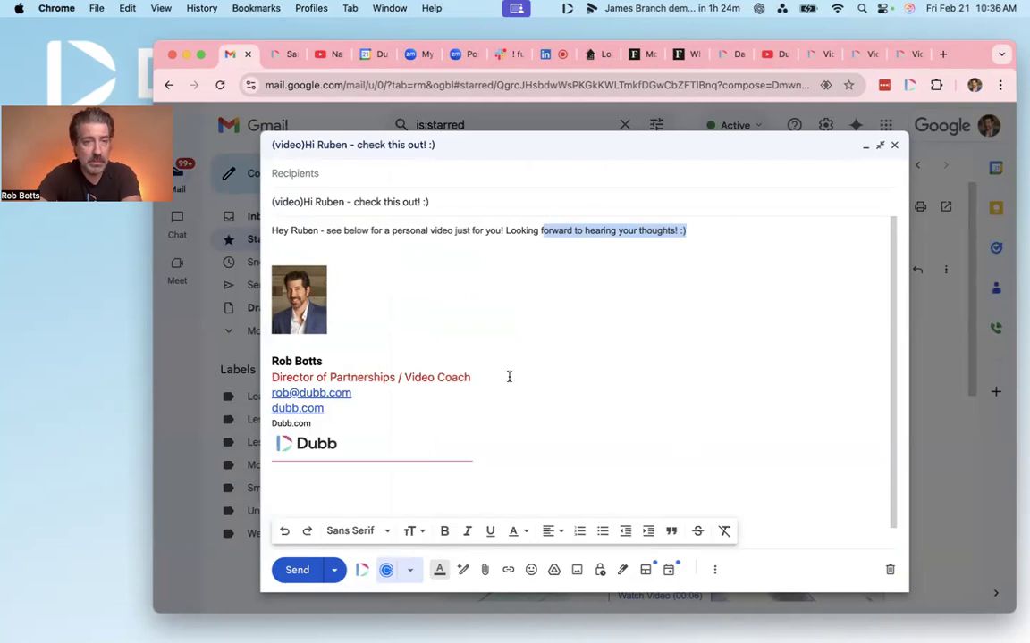
{"action": "left_click", "coordinate": [537, 247]}
{"action": "key", "text": "Return"}
{"action": "key", "text": "Return"}
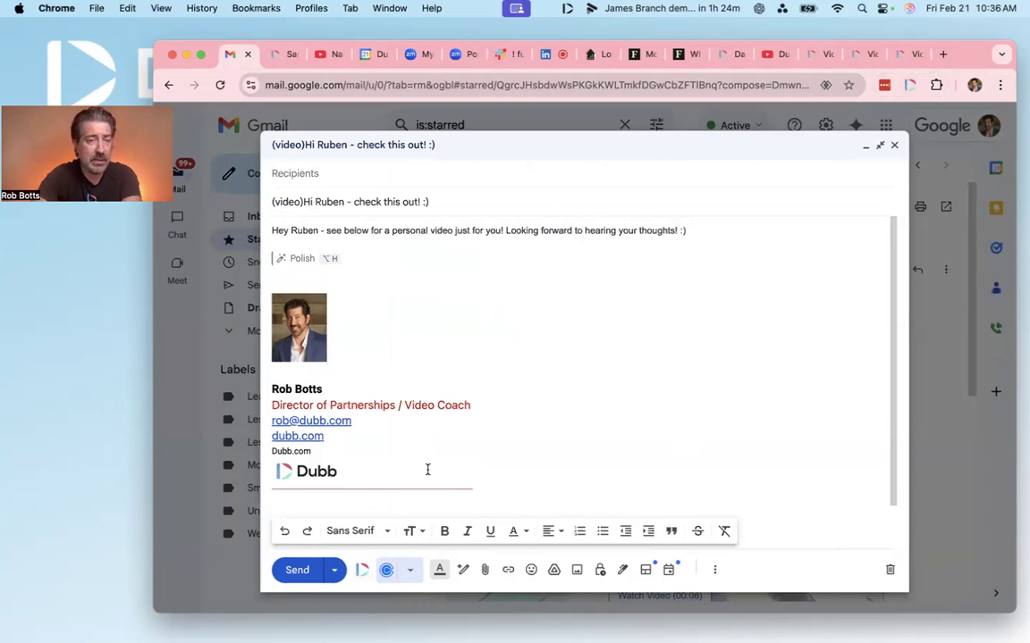
Open the Dubb extension from the email draft and find the video created on Feb 21 in the library.
{"action": "left_click", "coordinate": [361, 570]}
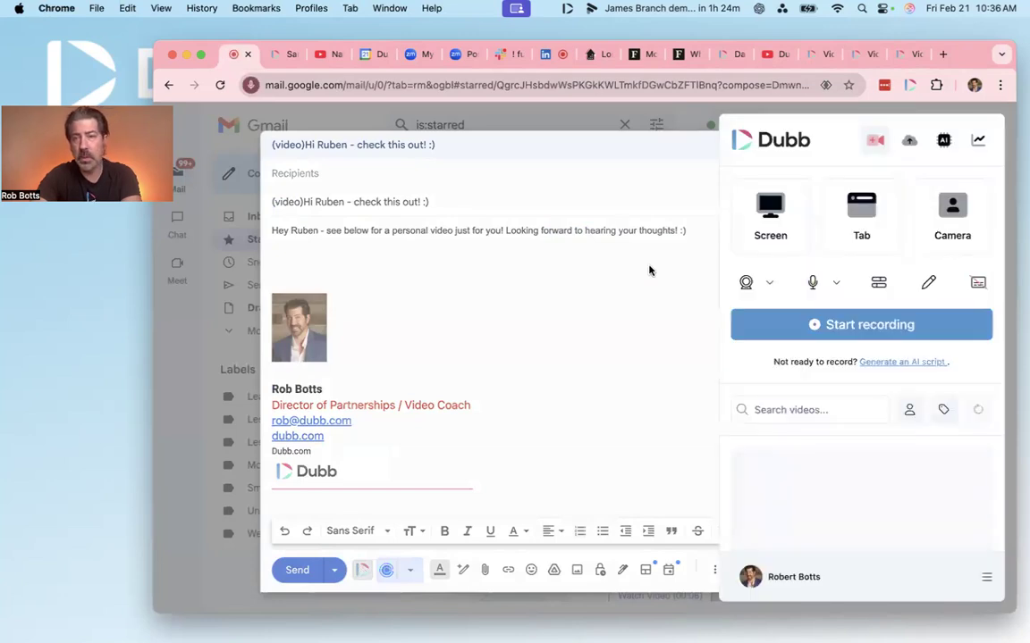
{"action": "scroll", "coordinate": [889, 491], "scroll_direction": "down", "scroll_amount": 3}
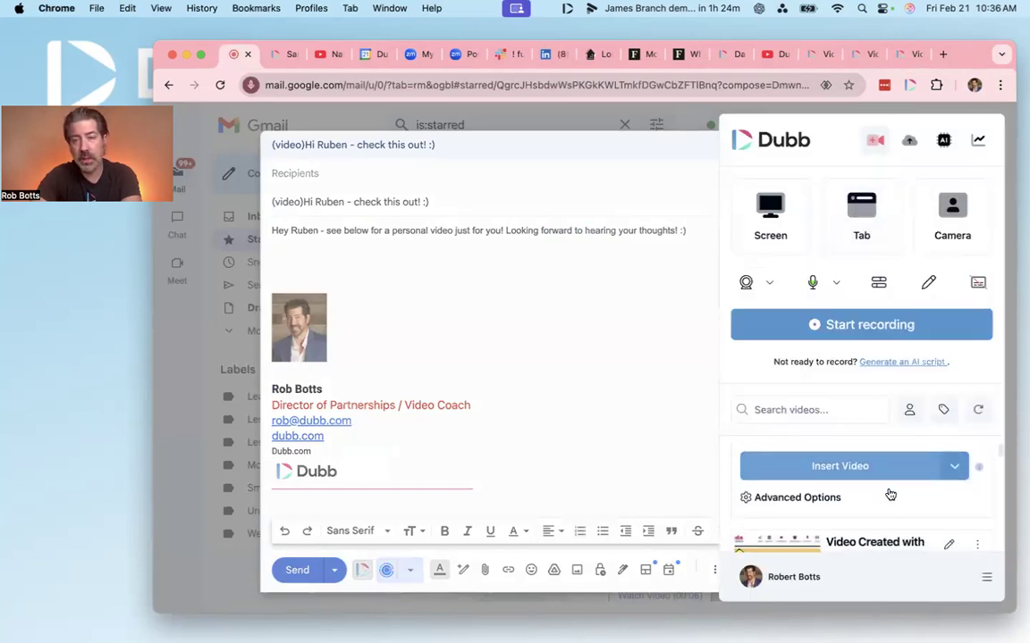
{"action": "scroll", "coordinate": [889, 494], "scroll_direction": "down", "scroll_amount": 5}
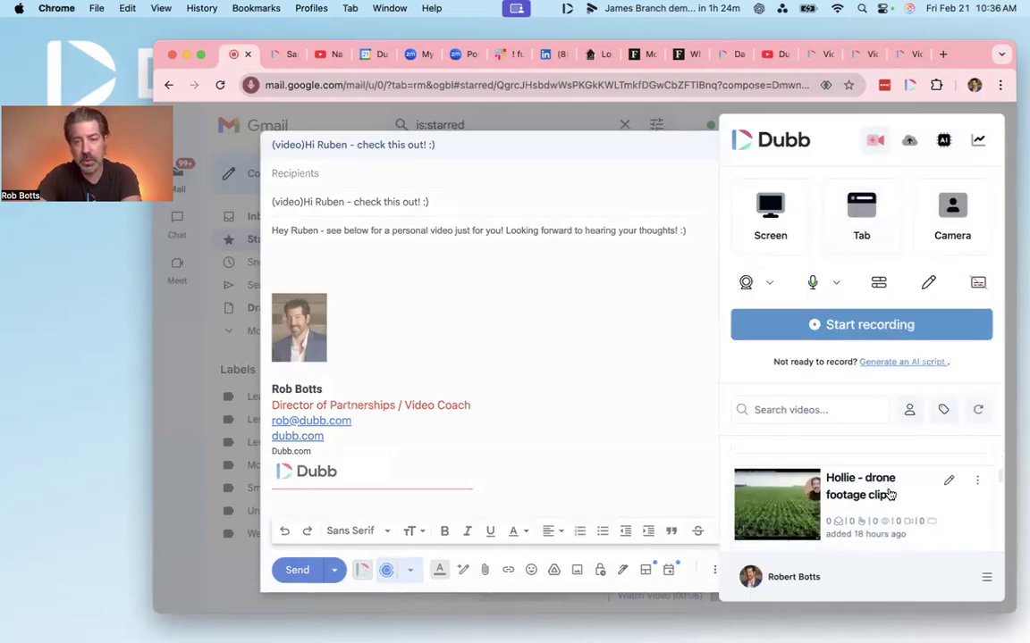
{"action": "scroll", "coordinate": [889, 494], "scroll_direction": "down", "scroll_amount": 5}
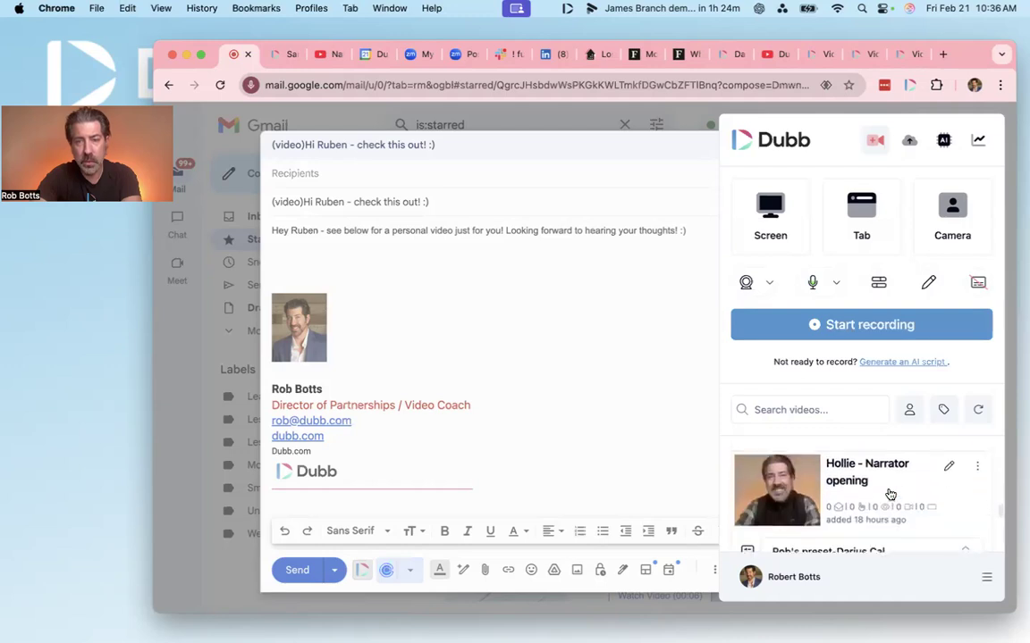
{"action": "scroll", "coordinate": [889, 494], "scroll_direction": "up", "scroll_amount": 10}
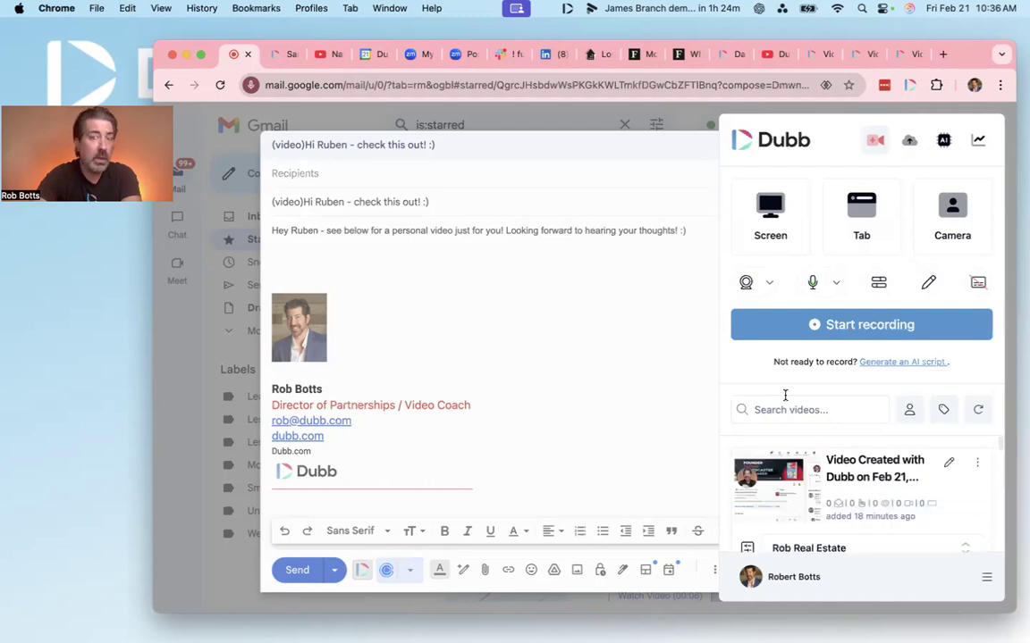
{"action": "scroll", "coordinate": [858, 483], "scroll_direction": "down", "scroll_amount": 4}
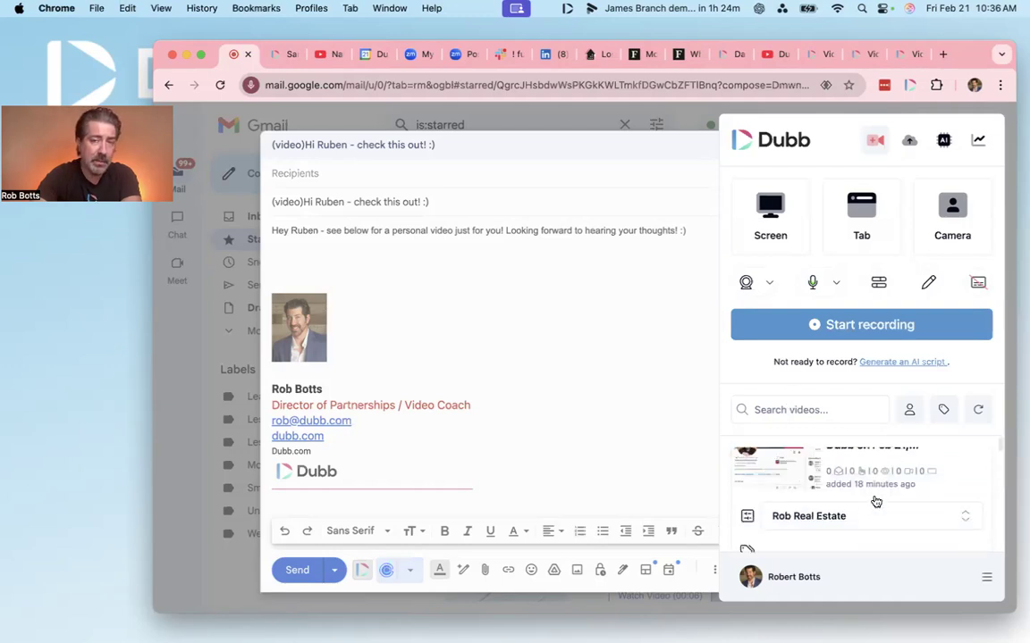
Expand the Feb 21 video's advanced options and enter a "Hi" greeting with the recipient's first name as personalization text.
{"action": "left_click", "coordinate": [837, 497]}
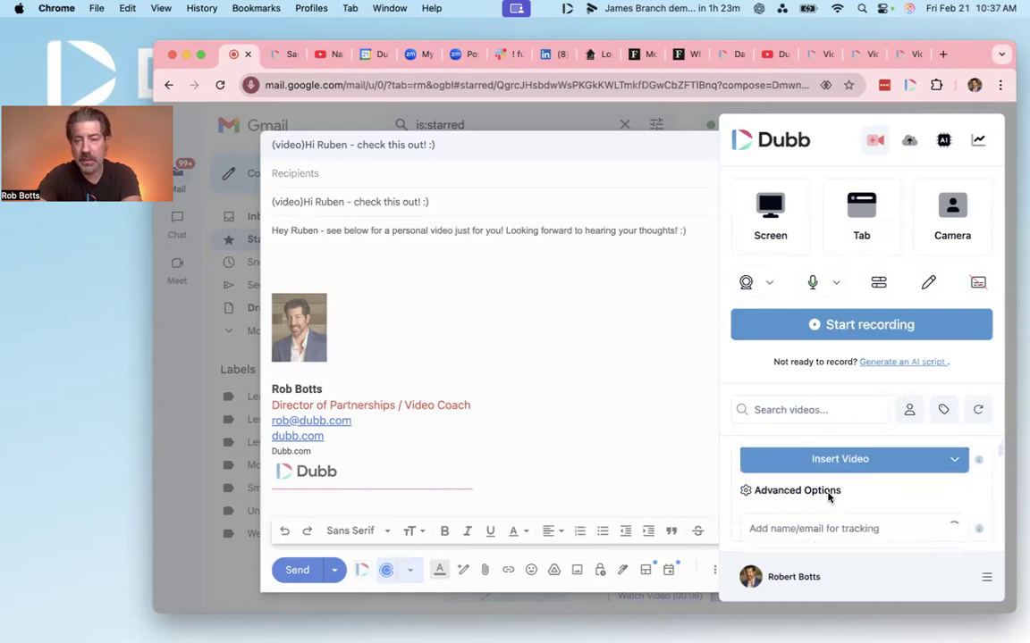
{"action": "scroll", "coordinate": [873, 494], "scroll_direction": "down", "scroll_amount": 2}
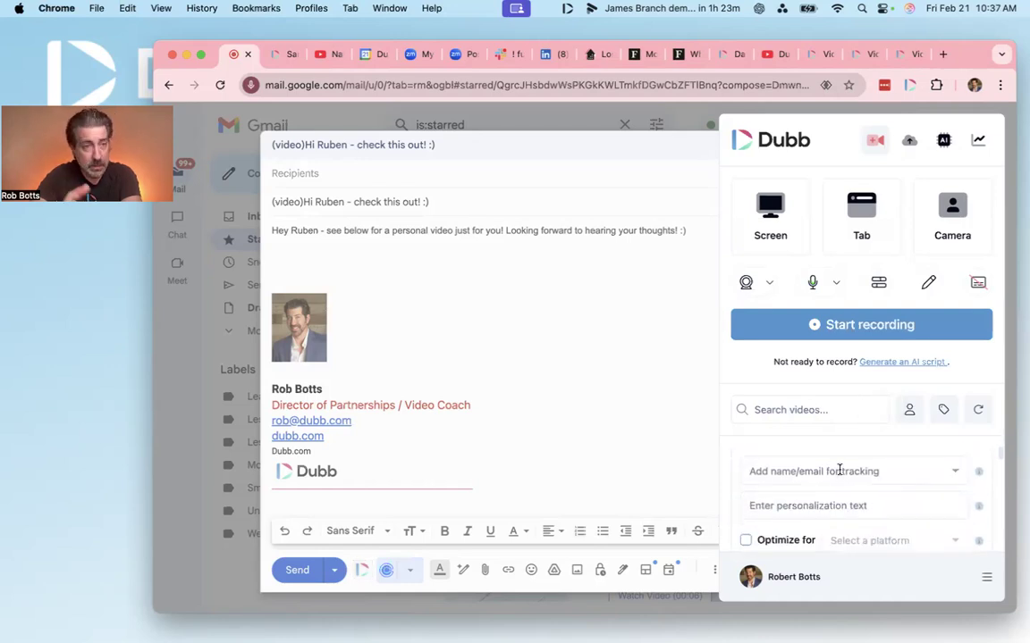
{"action": "left_click", "coordinate": [806, 505]}
{"action": "type", "text": "Hi Ru"}
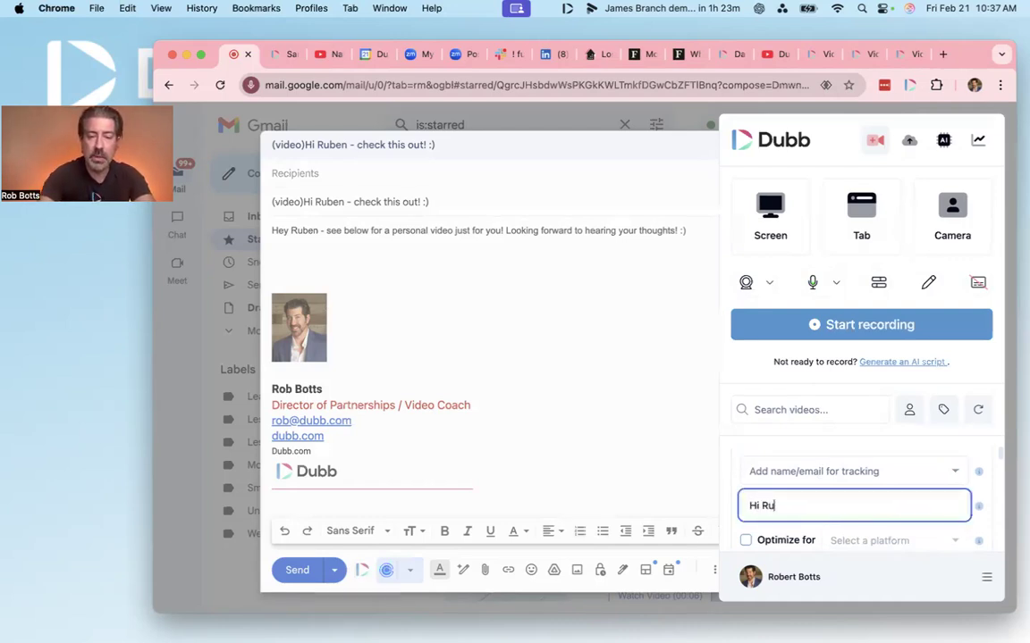
{"action": "type", "text": "ben!"}
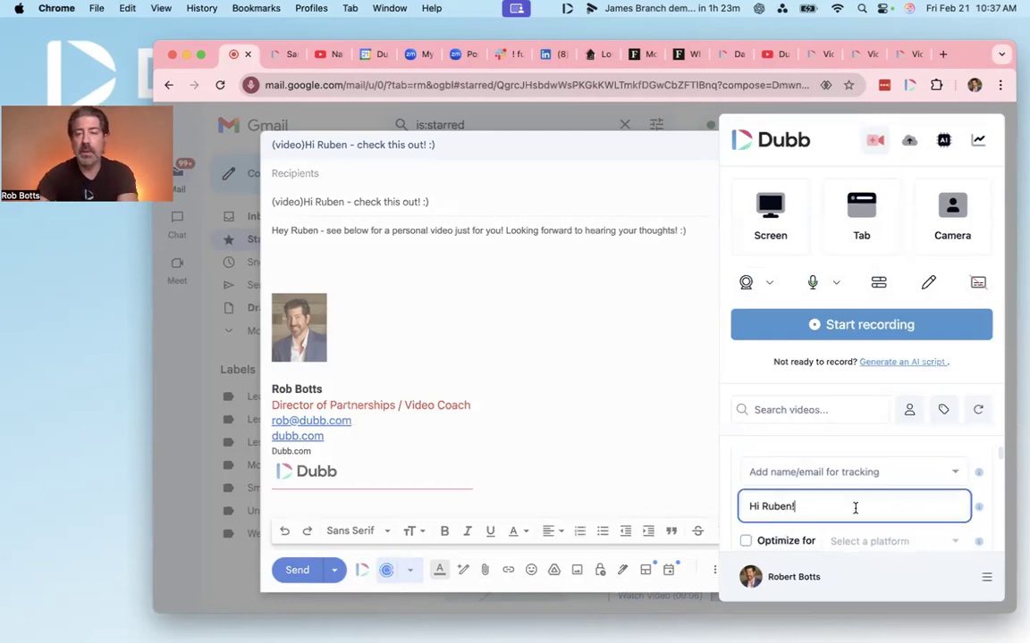
Insert the personalized video into the email body and close the Dubb extension to return to the message.
{"action": "scroll", "coordinate": [849, 500], "scroll_direction": "up", "scroll_amount": 2}
{"action": "left_click", "coordinate": [834, 479]}
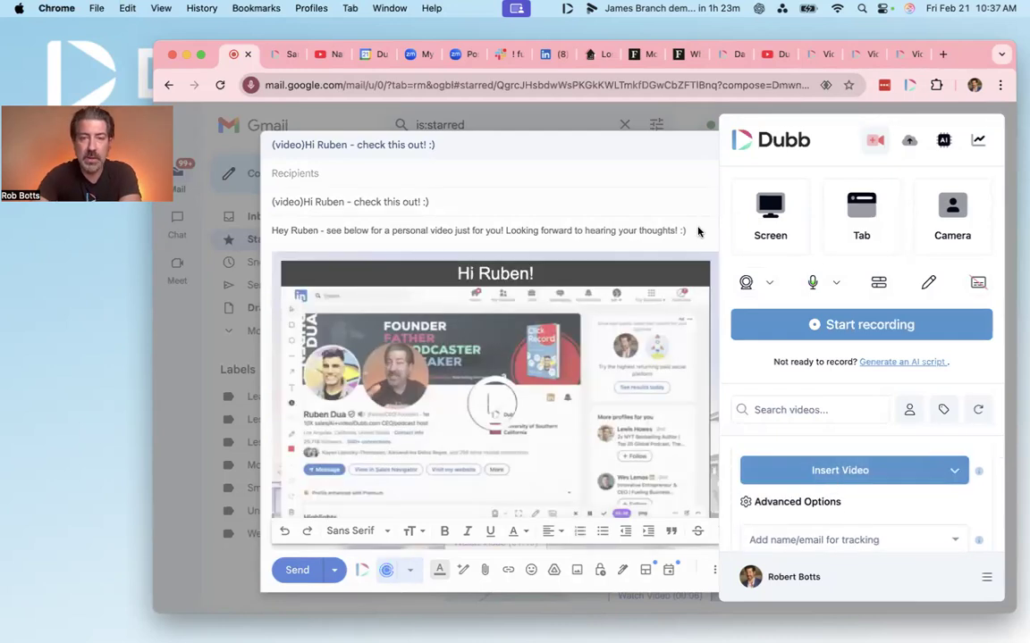
{"action": "left_click", "coordinate": [699, 230]}
{"action": "left_click", "coordinate": [697, 226]}
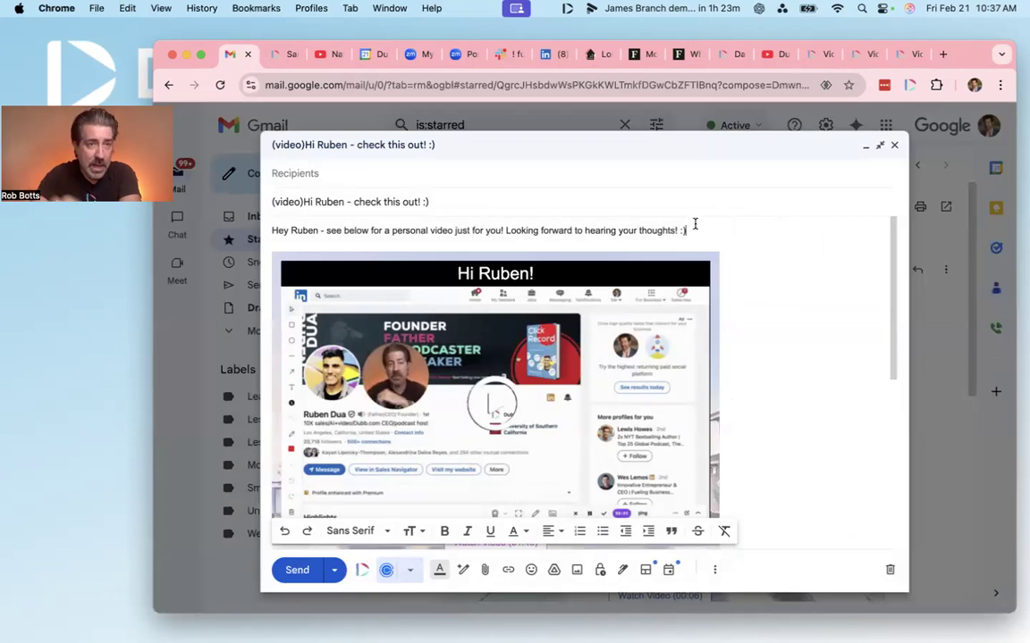
Switch to the Dubb page of the Feb 21 video, enter a "Hi" greeting with the recipient's first name and ":)" under Share & Send, and copy it for email.
{"action": "left_click", "coordinate": [826, 55]}
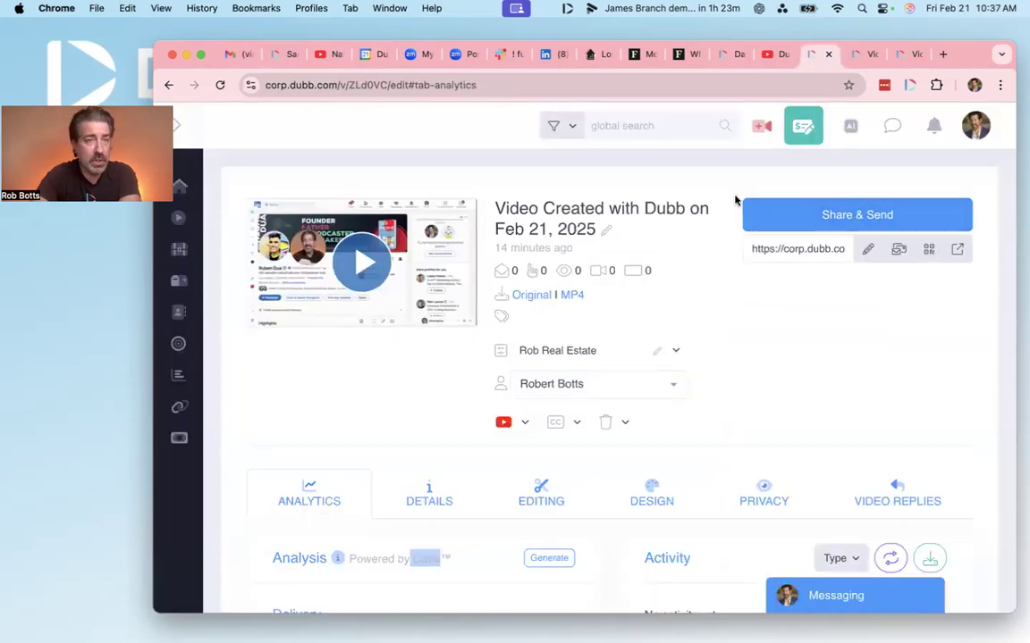
{"action": "left_click", "coordinate": [838, 221]}
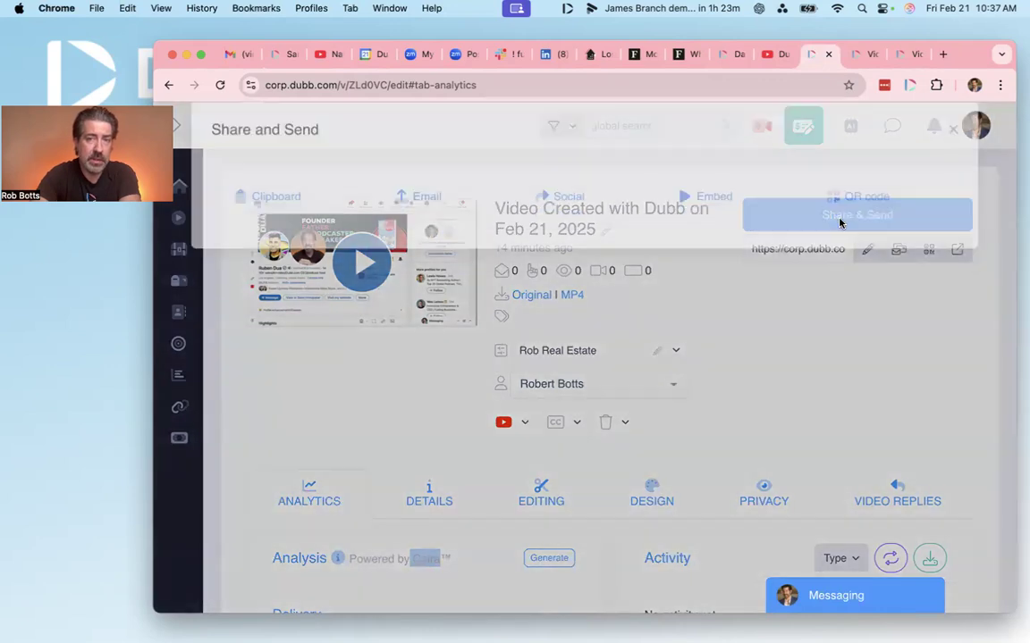
{"action": "left_click", "coordinate": [560, 363]}
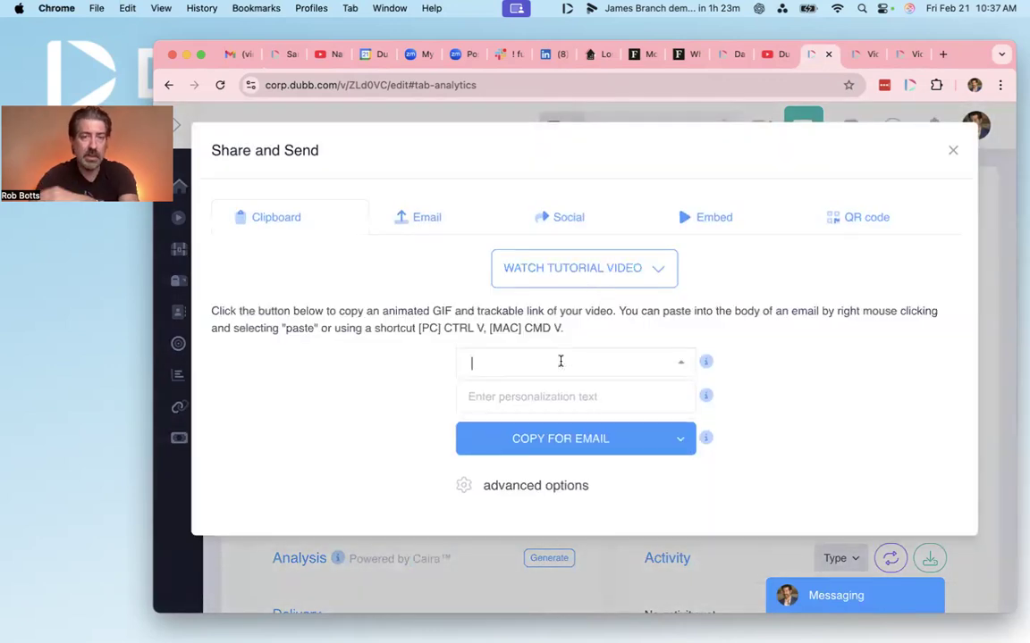
{"action": "left_click", "coordinate": [542, 387]}
{"action": "type", "text": "Hi Ruben :)"}
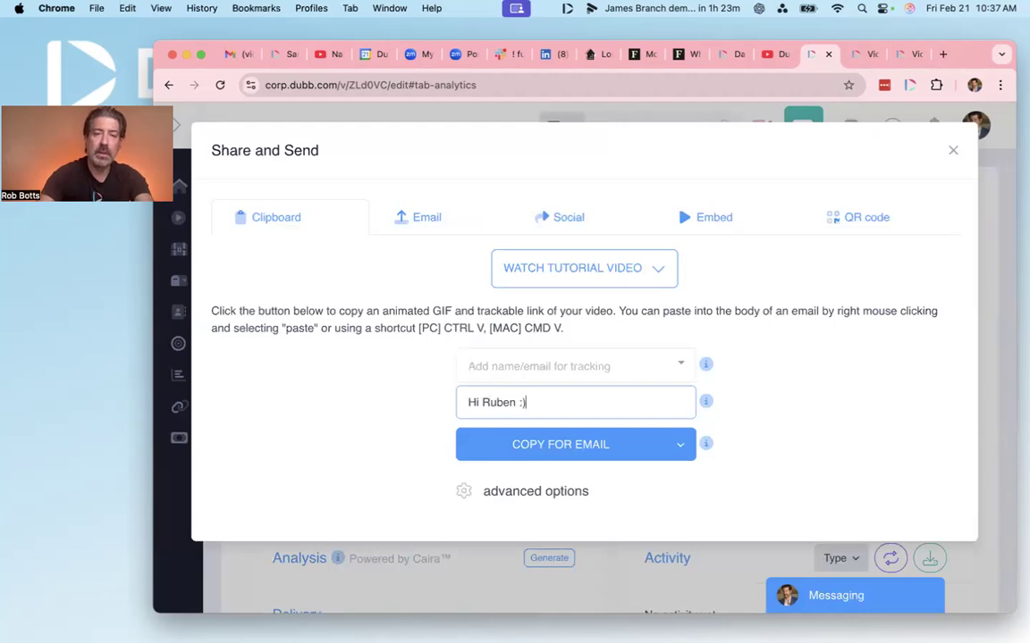
{"action": "left_click", "coordinate": [556, 444]}
Switch back to the Gmail draft, add two line breaks after the message text and paste the copied personalized video there.
{"action": "left_click", "coordinate": [239, 54]}
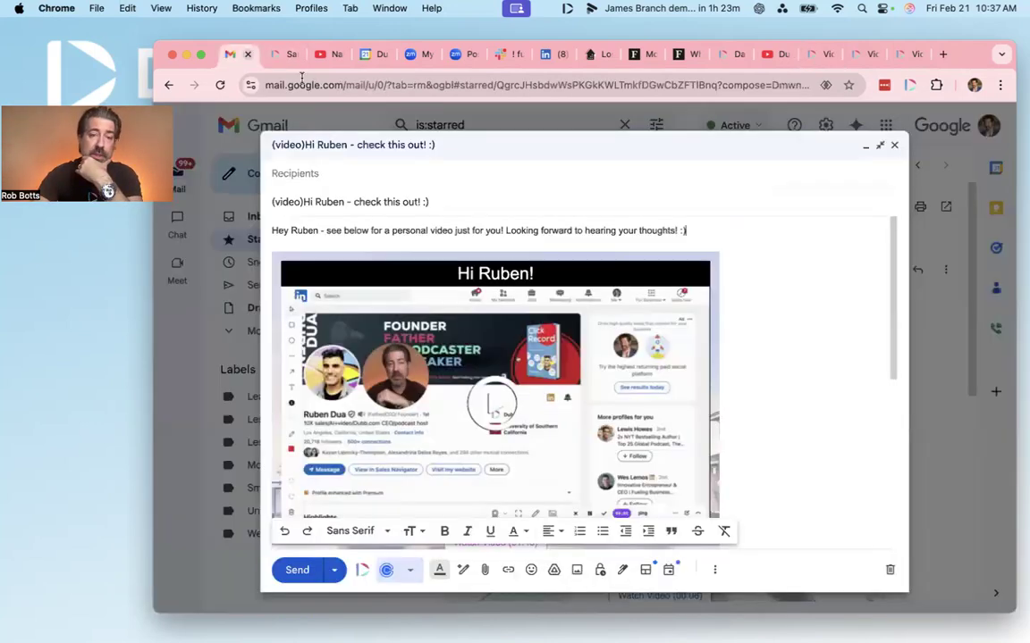
{"action": "left_click", "coordinate": [693, 231]}
{"action": "key", "text": "Return"}
{"action": "key", "text": "Return"}
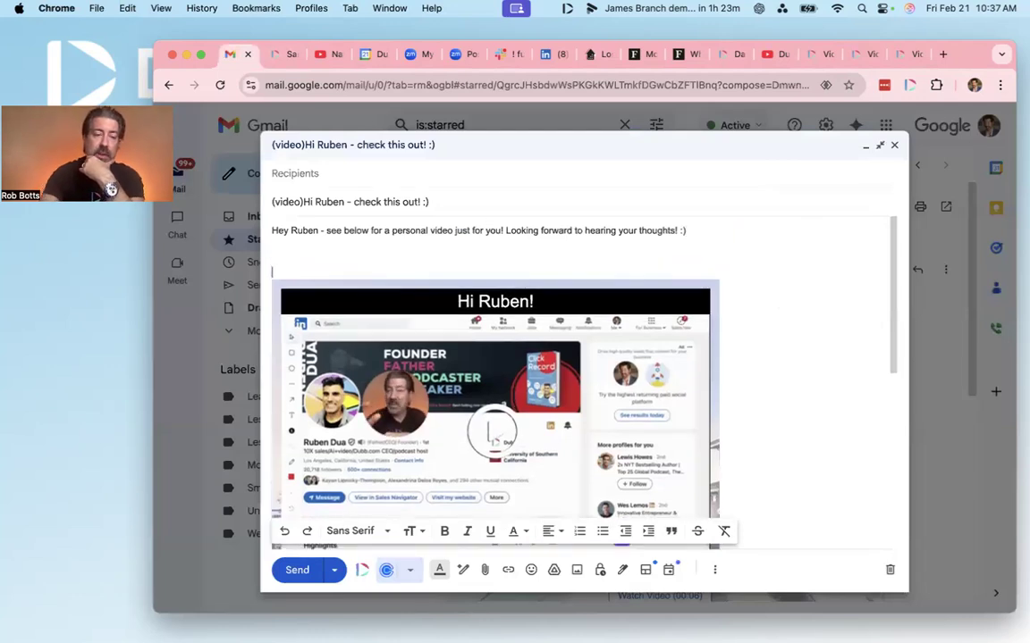
{"action": "key", "text": "super+v"}
{"action": "scroll", "coordinate": [550, 288], "scroll_direction": "up", "scroll_amount": 1}
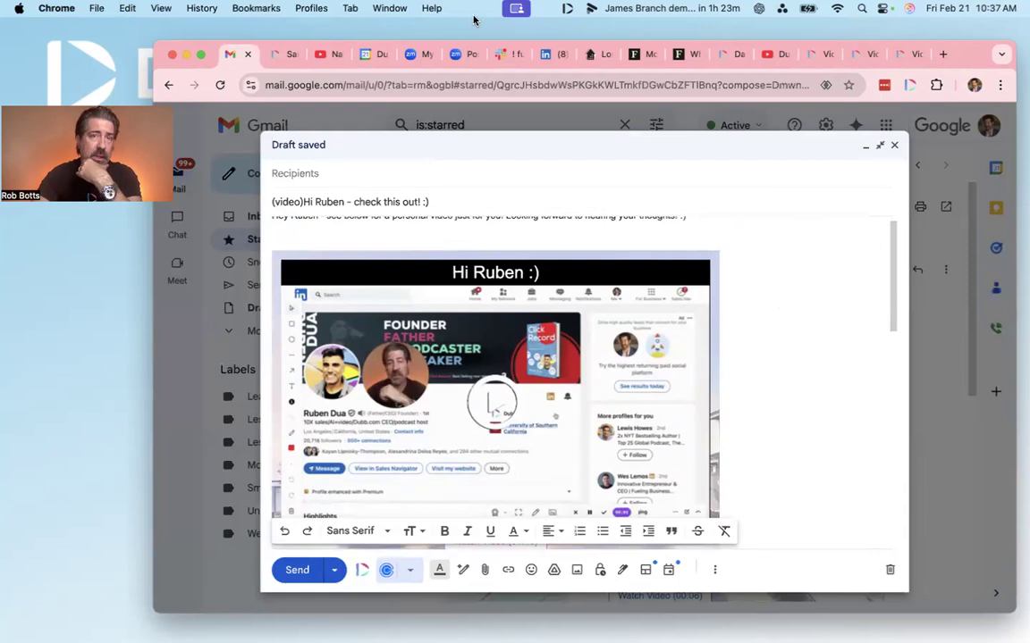
Switch to the LinkedIn profile, open its message conversation to view the previously shared Dubb video, and close the conversation.
{"action": "left_click", "coordinate": [556, 53]}
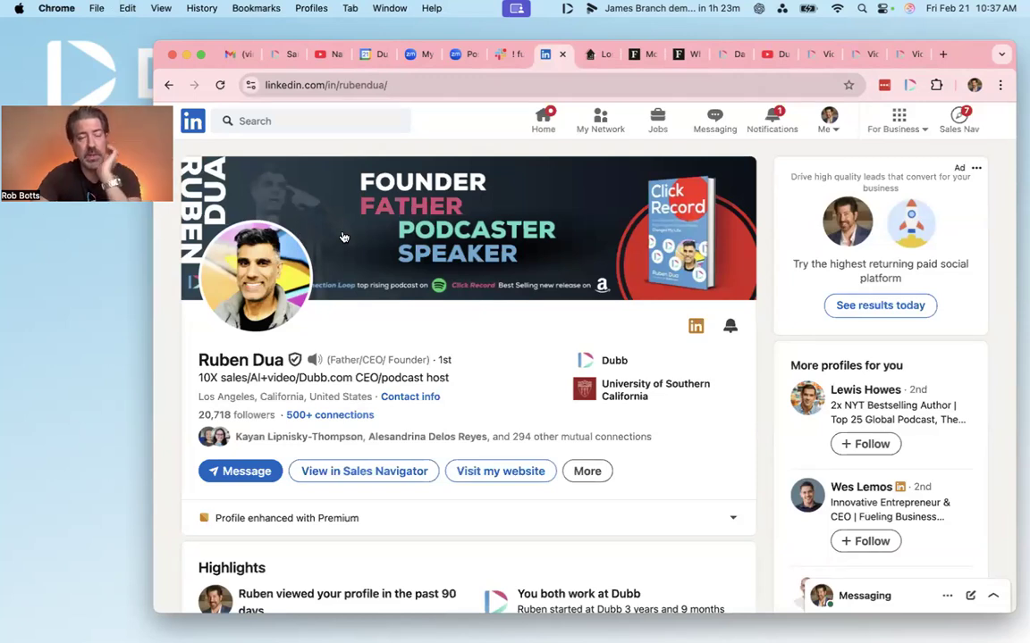
{"action": "left_click", "coordinate": [239, 471]}
{"action": "scroll", "coordinate": [597, 404], "scroll_direction": "up", "scroll_amount": 3}
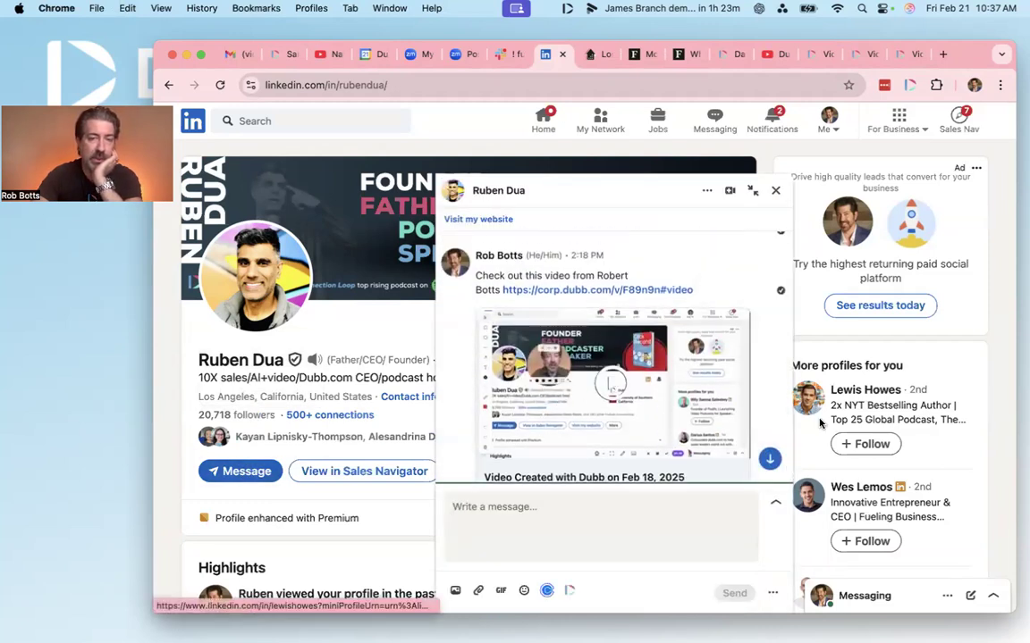
{"action": "left_click", "coordinate": [776, 191]}
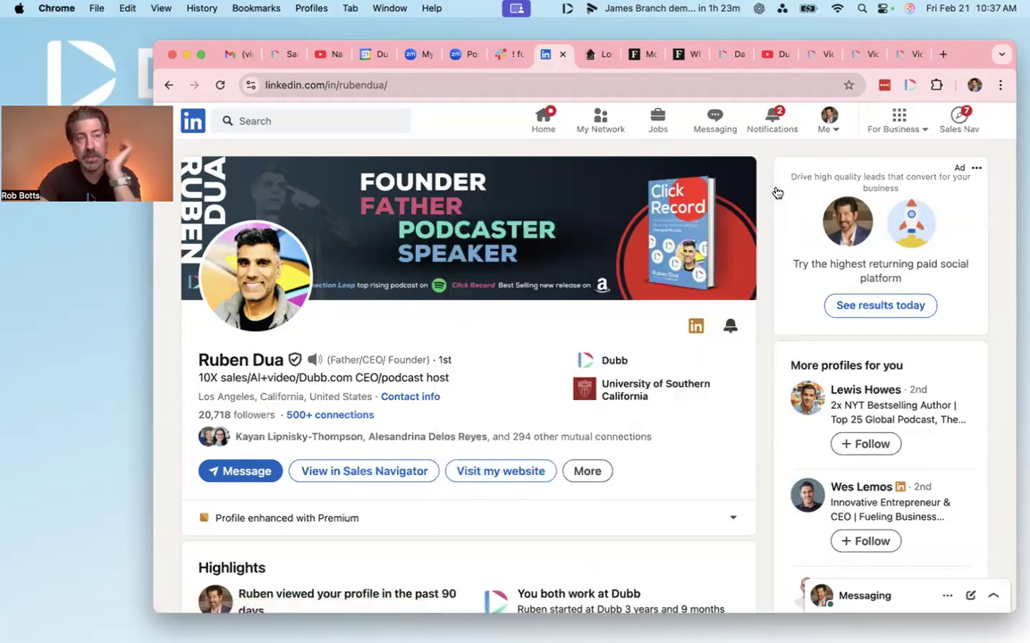
Return to Dubb's Share and Send dialog, enable Optimize for in the advanced options, browse the supported platforms, and close the dialog without choosing one.
{"action": "left_click", "coordinate": [821, 57]}
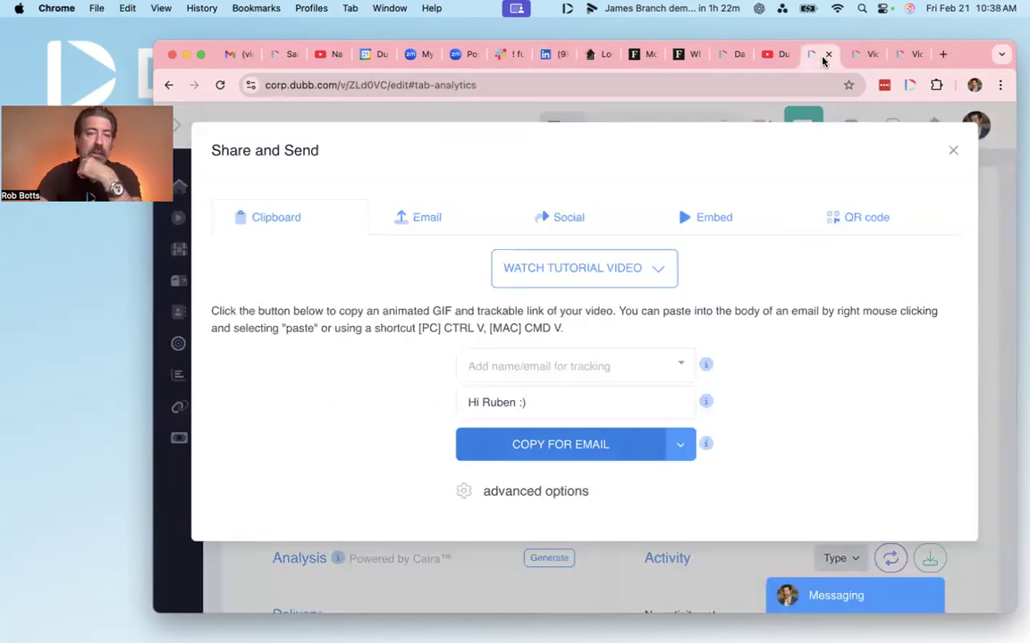
{"action": "left_click", "coordinate": [466, 491]}
{"action": "left_click", "coordinate": [462, 529]}
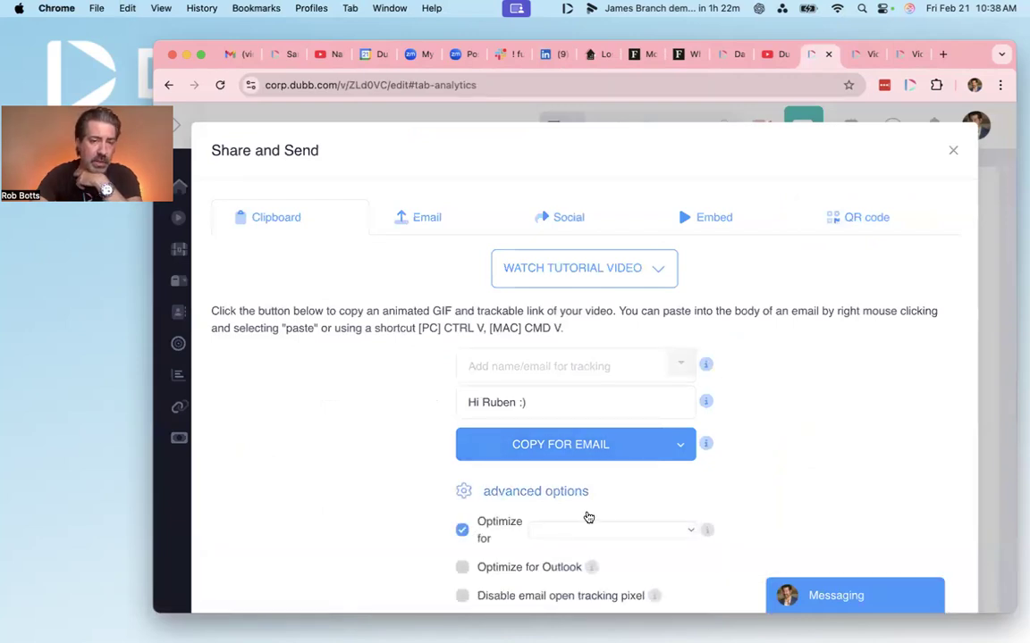
{"action": "left_click", "coordinate": [653, 529]}
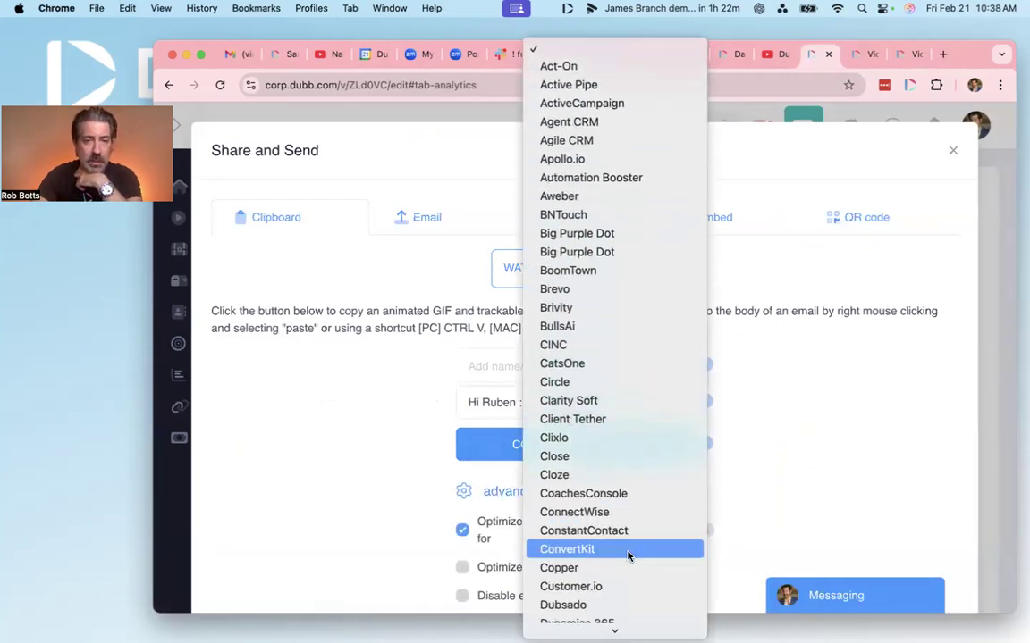
{"action": "scroll", "coordinate": [627, 556], "scroll_direction": "down", "scroll_amount": 20}
{"action": "scroll", "coordinate": [627, 556], "scroll_direction": "down", "scroll_amount": 10}
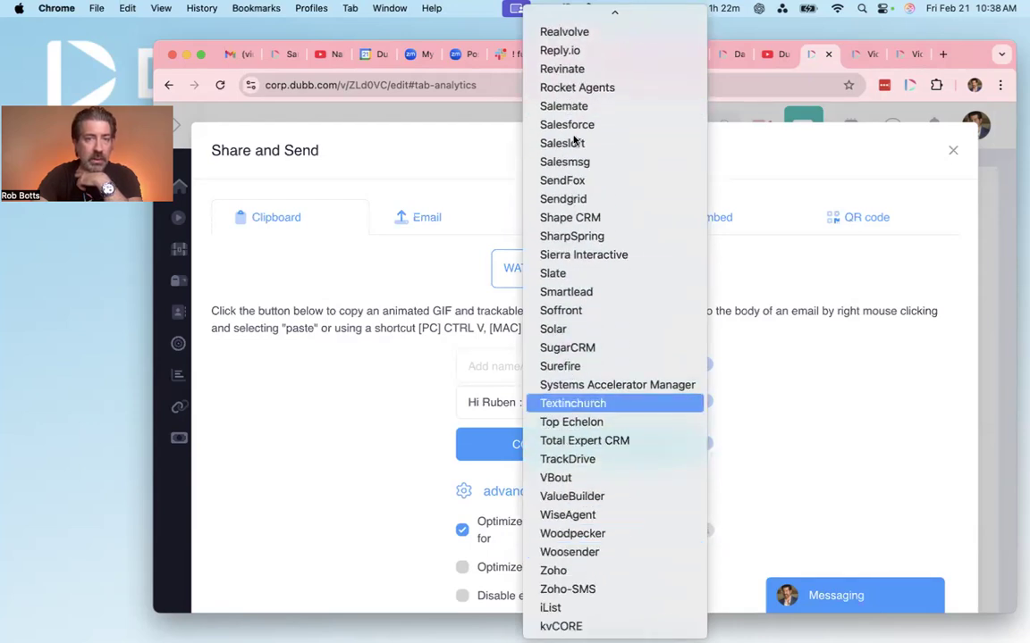
{"action": "scroll", "coordinate": [545, 347], "scroll_direction": "up", "scroll_amount": 1}
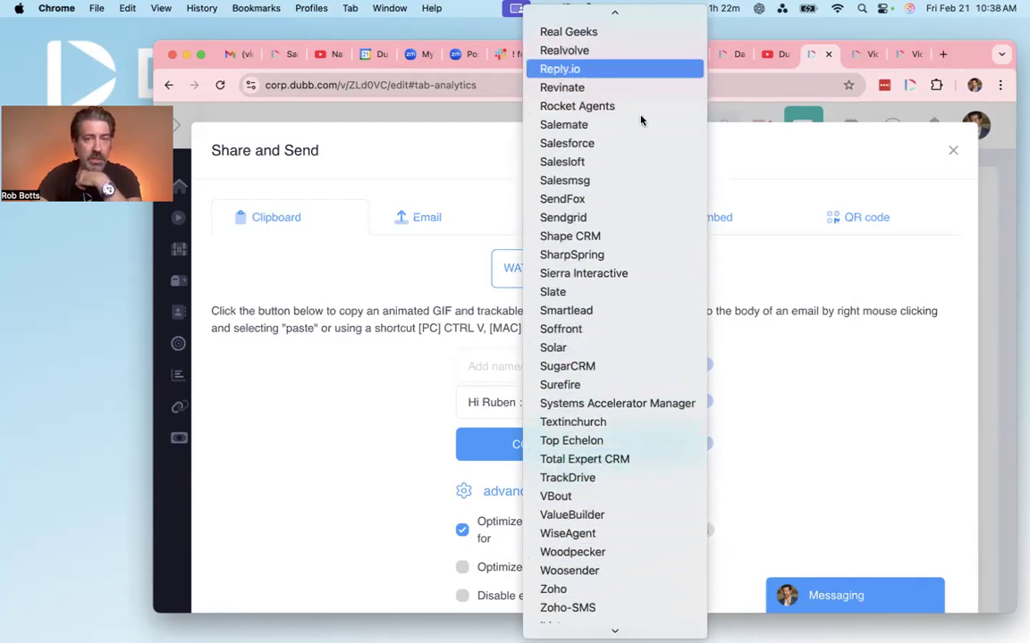
{"action": "left_click", "coordinate": [729, 356]}
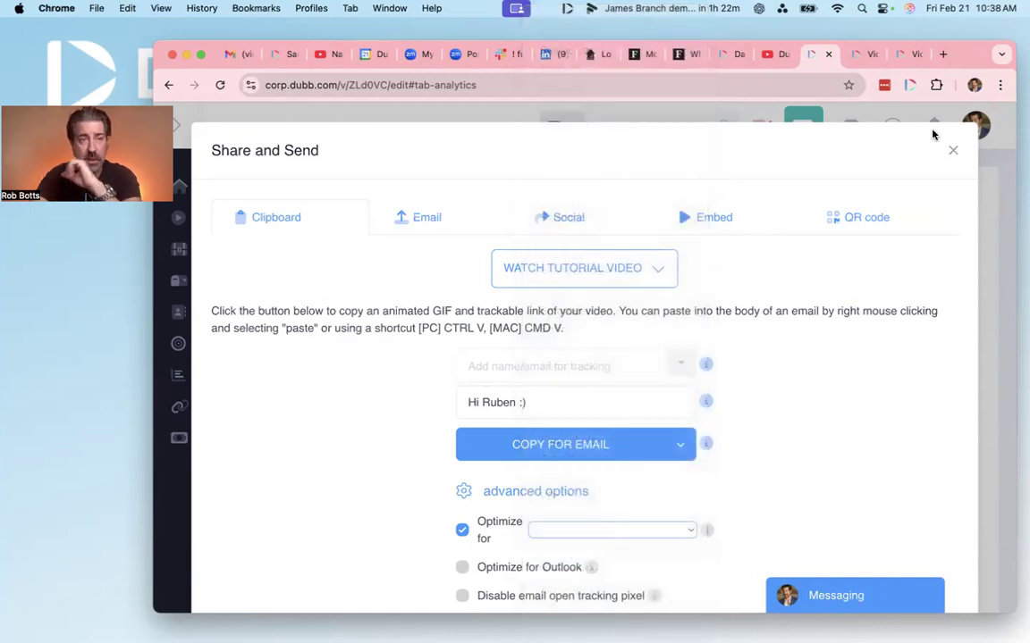
{"action": "left_click", "coordinate": [951, 149]}
Expand the CRM, Campaigns and Automation sections, open Workflows and dismiss the Automated Workflows introduction.
{"action": "mouse_move", "coordinate": [191, 244]}
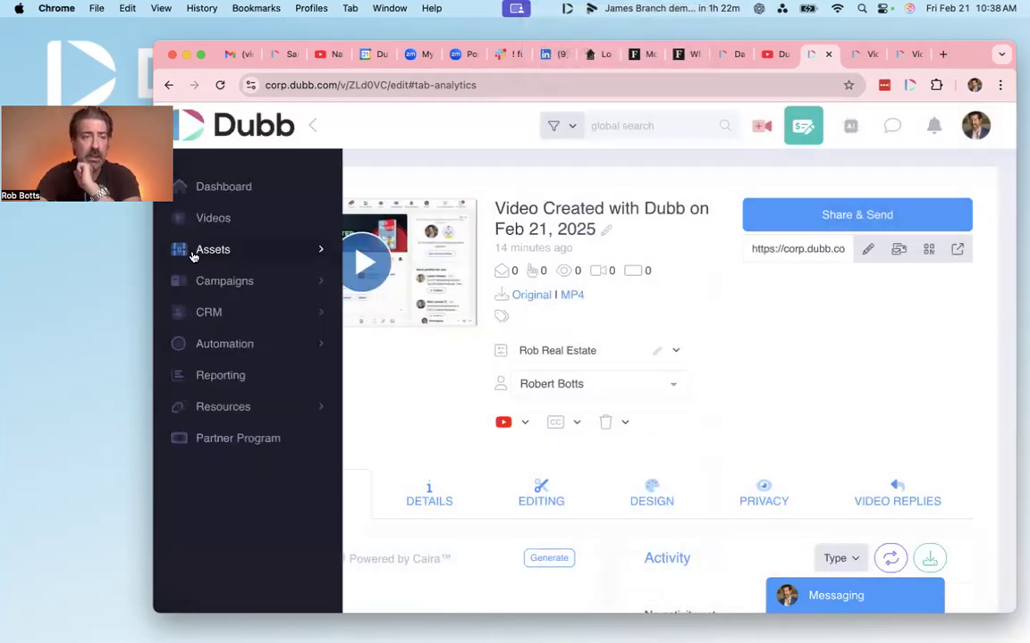
{"action": "left_click", "coordinate": [207, 313]}
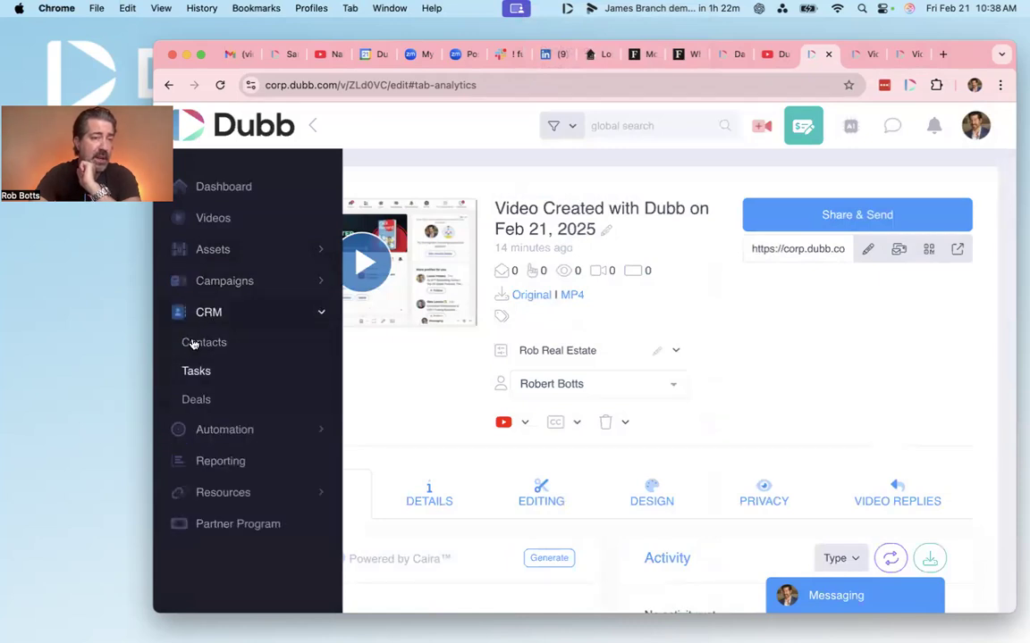
{"action": "left_click", "coordinate": [219, 286]}
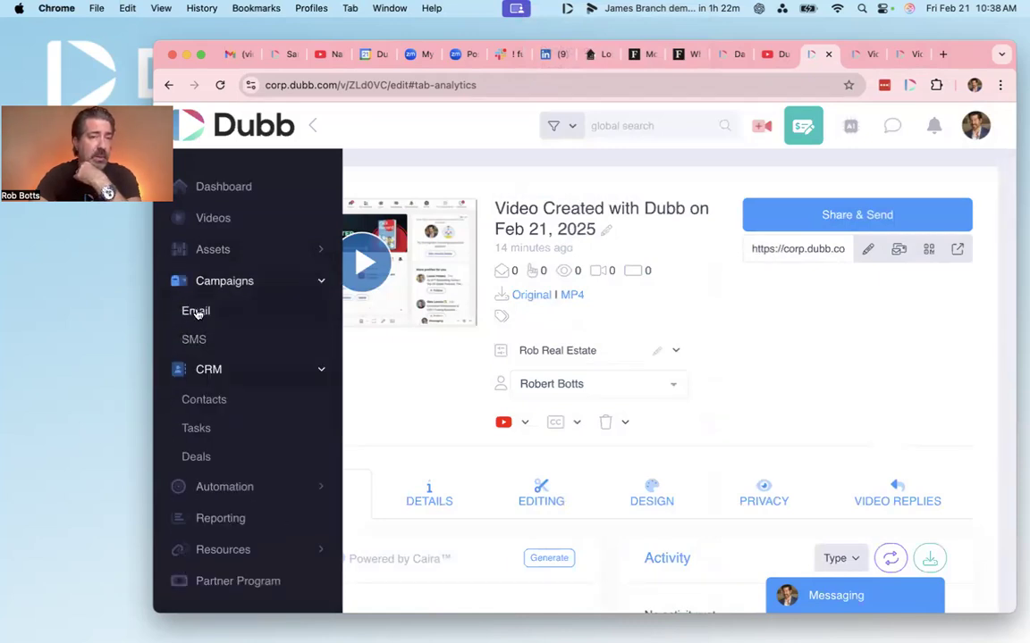
{"action": "scroll", "coordinate": [261, 423], "scroll_direction": "down", "scroll_amount": 1}
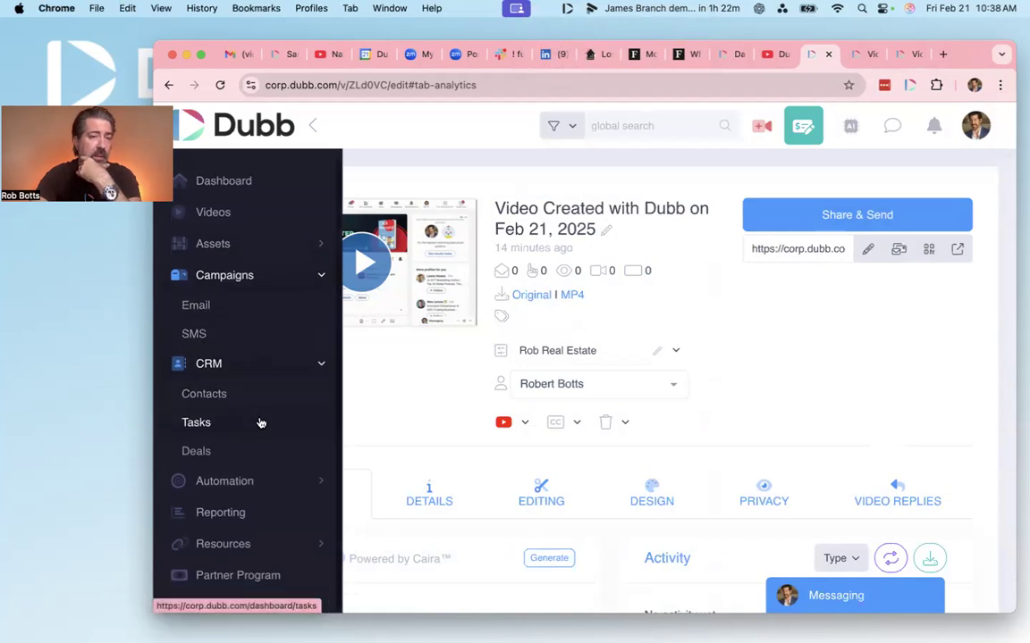
{"action": "left_click", "coordinate": [235, 483]}
{"action": "left_click", "coordinate": [223, 512]}
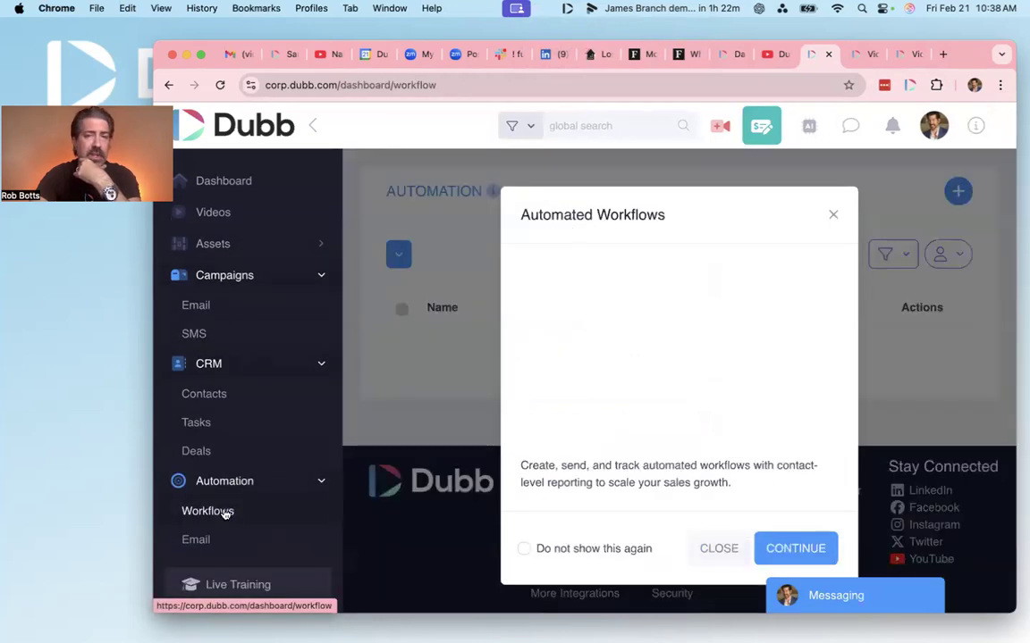
{"action": "left_click", "coordinate": [832, 217]}
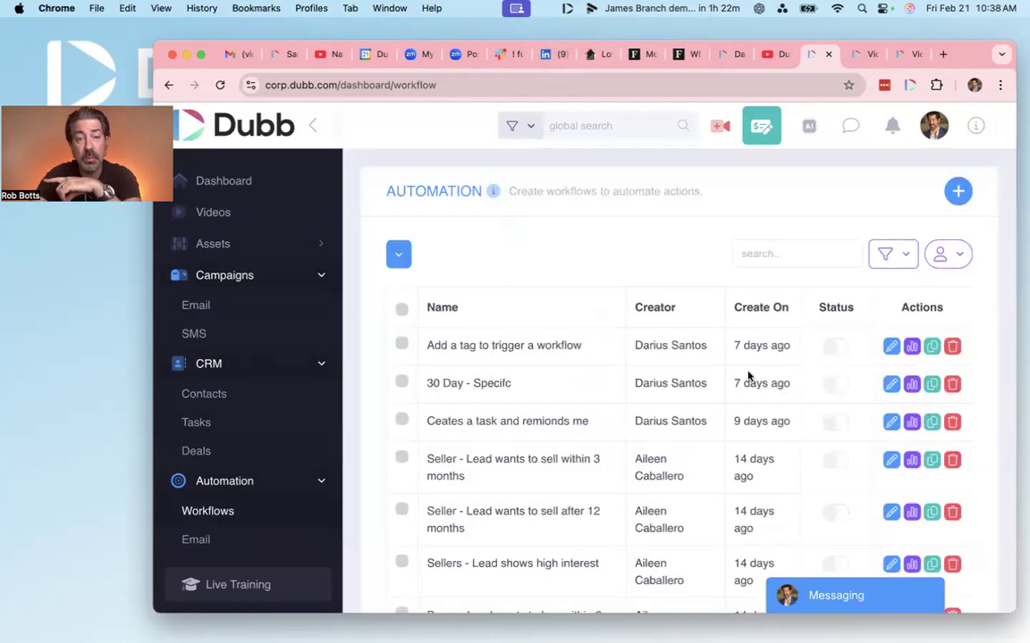
Open the 2024 Drip SMB workflow from the second page of the list and examine the whole sequence in its Build stage.
{"action": "scroll", "coordinate": [749, 374], "scroll_direction": "down", "scroll_amount": 10}
{"action": "left_click", "coordinate": [478, 351]}
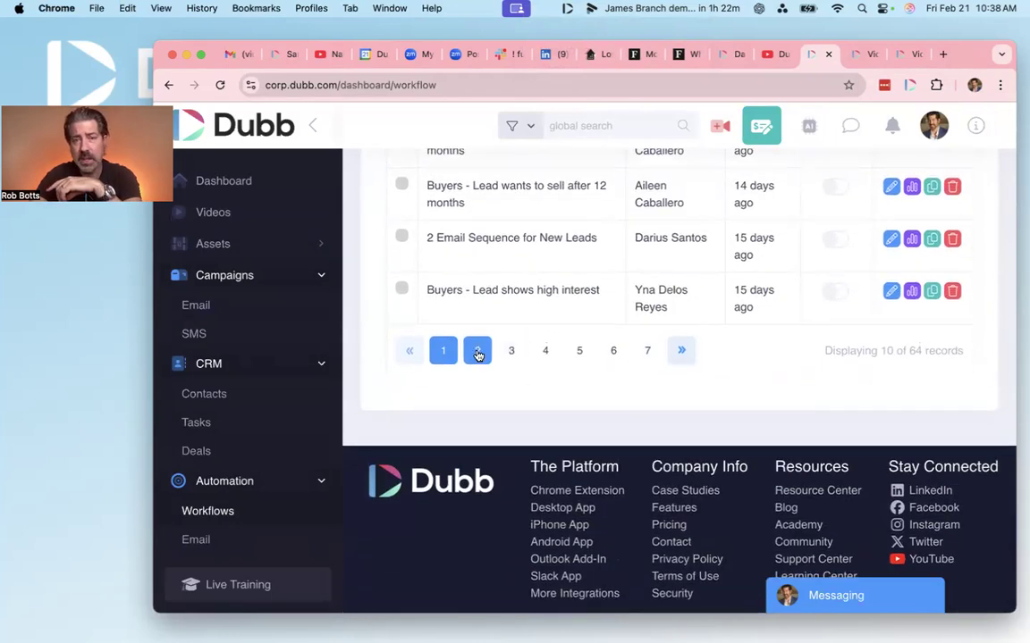
{"action": "scroll", "coordinate": [636, 306], "scroll_direction": "up", "scroll_amount": 5}
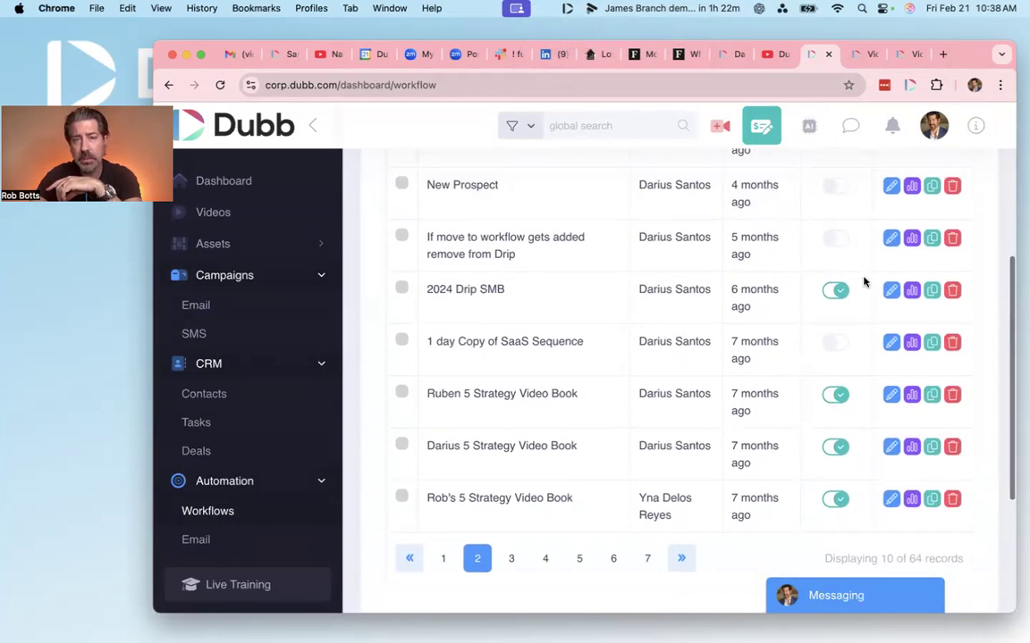
{"action": "left_click", "coordinate": [891, 290]}
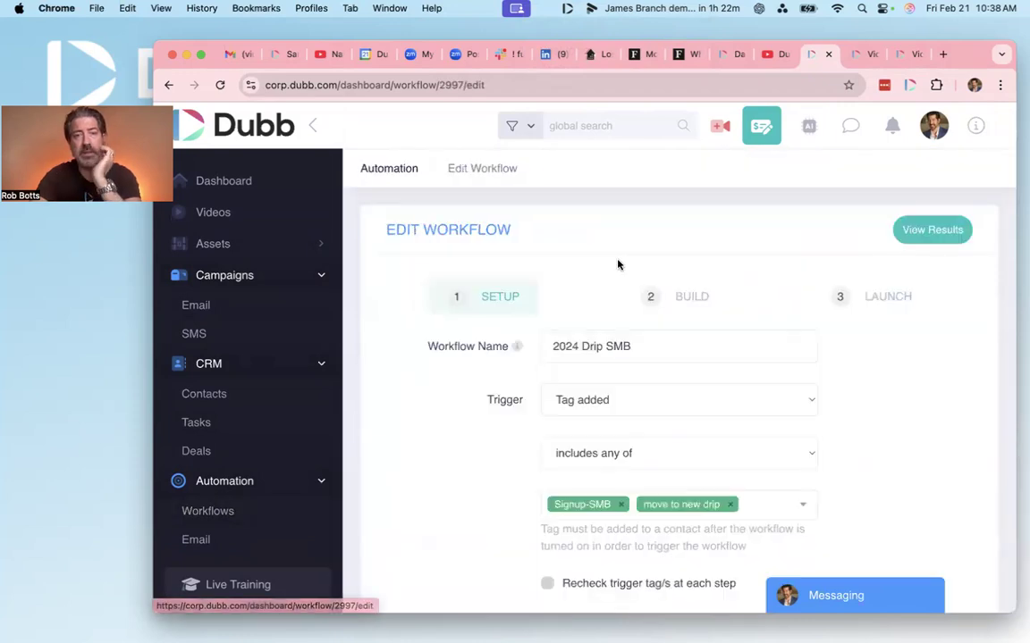
{"action": "left_click", "coordinate": [684, 301]}
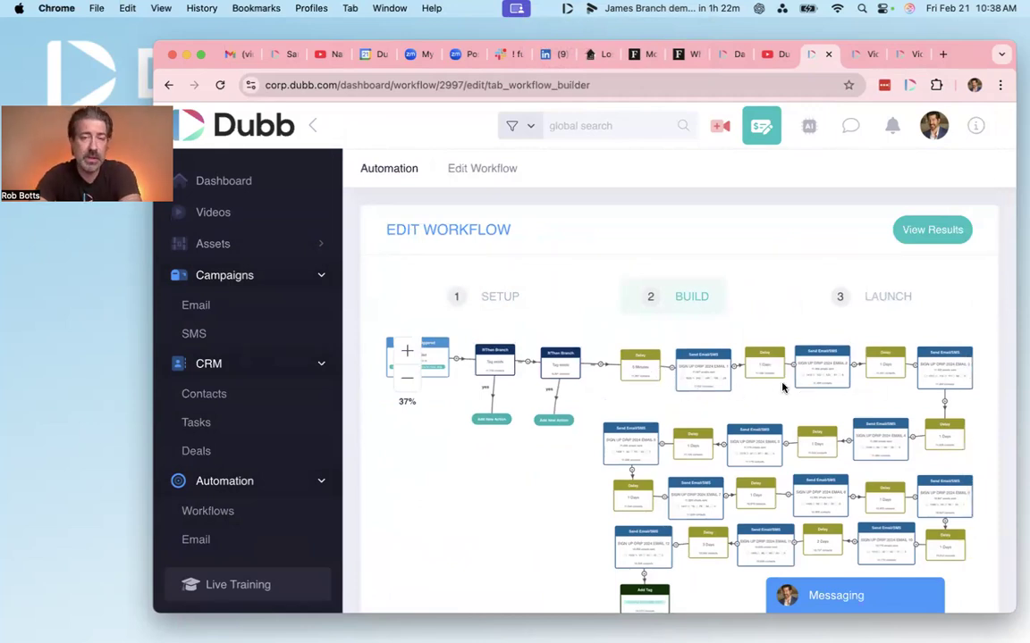
{"action": "scroll", "coordinate": [782, 387], "scroll_direction": "down", "scroll_amount": 1}
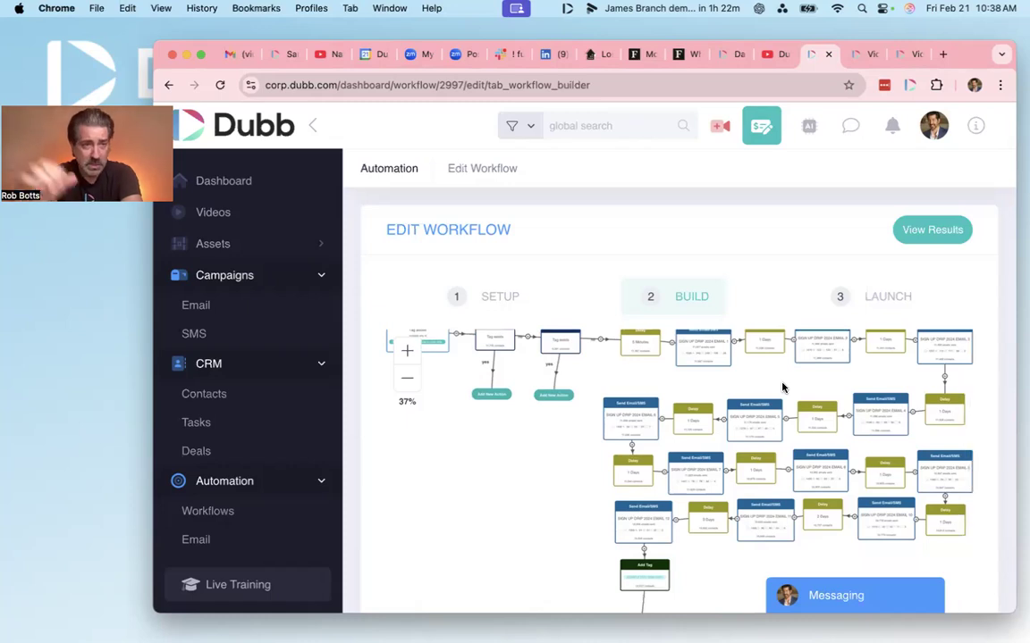
{"action": "scroll", "coordinate": [814, 441], "scroll_direction": "down", "scroll_amount": 5}
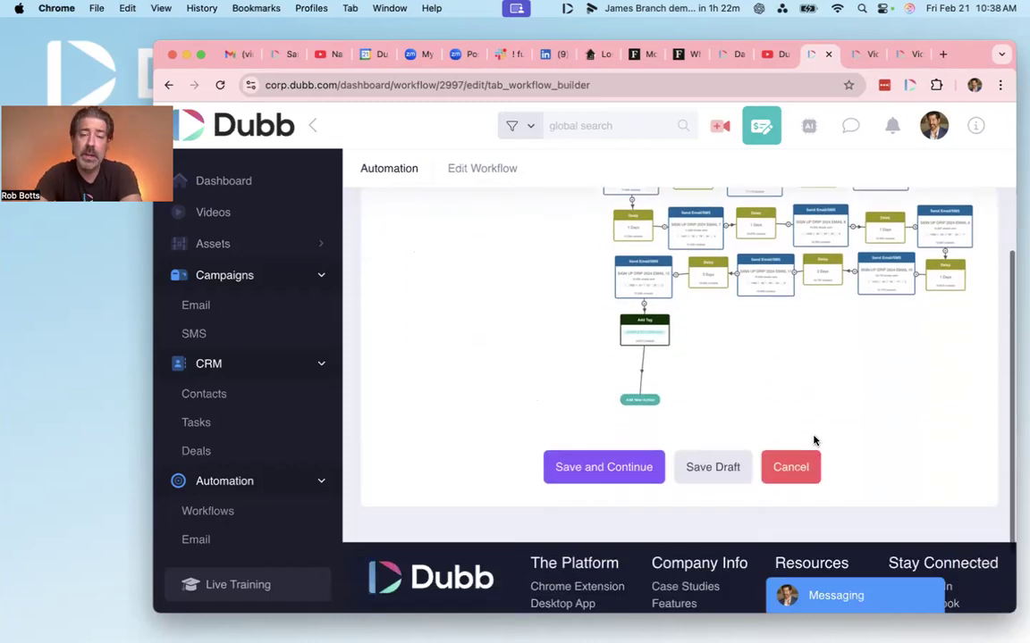
Open a new action ahead of the Add Tag step, choose If/Then Branch, review the available trigger types, and close it without submitting.
{"action": "left_click", "coordinate": [645, 306]}
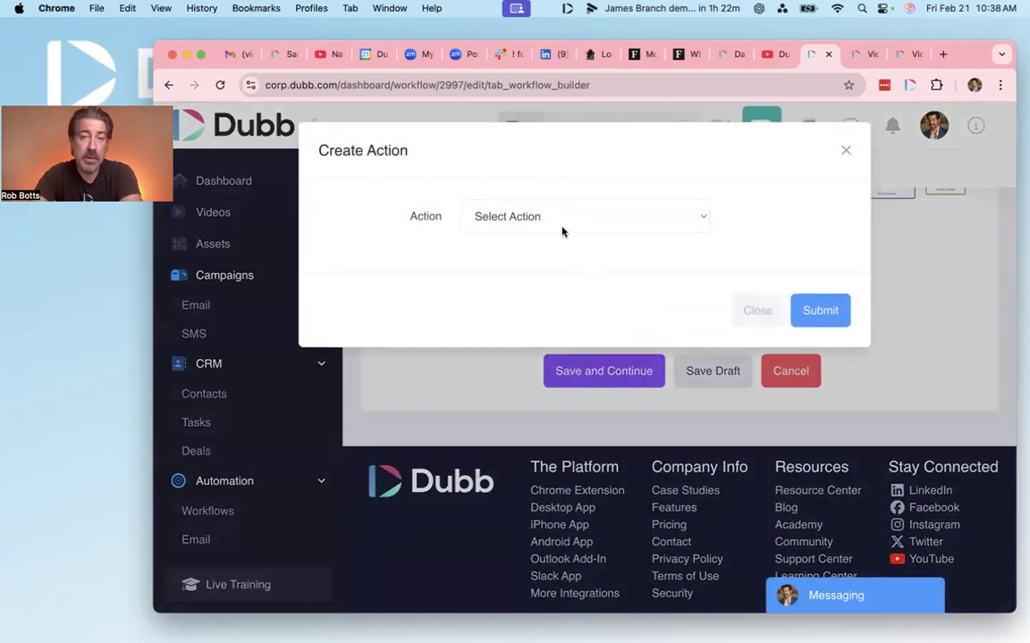
{"action": "left_click", "coordinate": [576, 216]}
{"action": "left_click", "coordinate": [549, 259]}
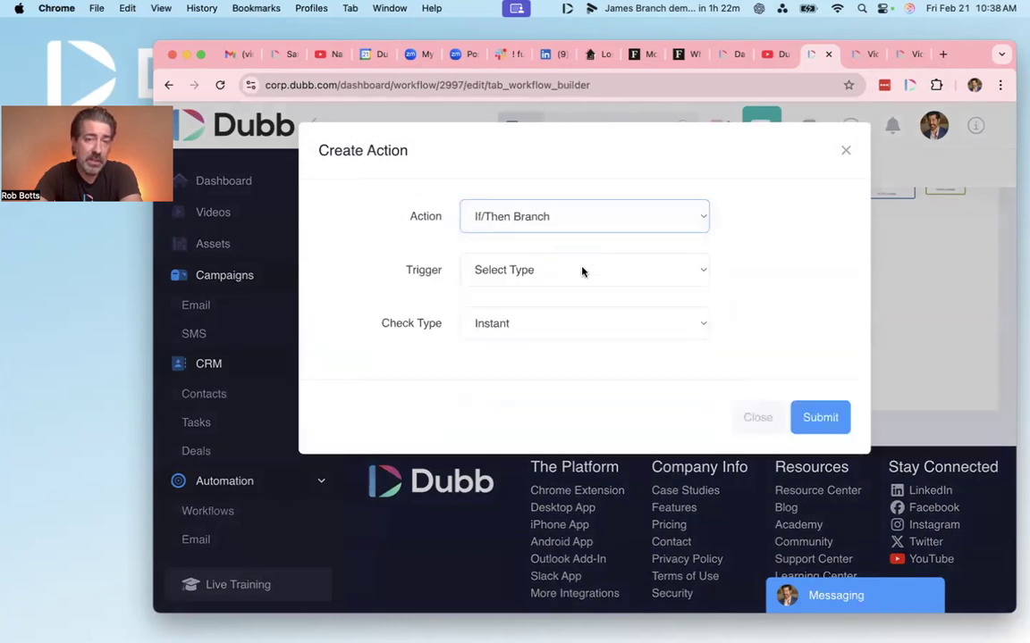
{"action": "left_click", "coordinate": [580, 270]}
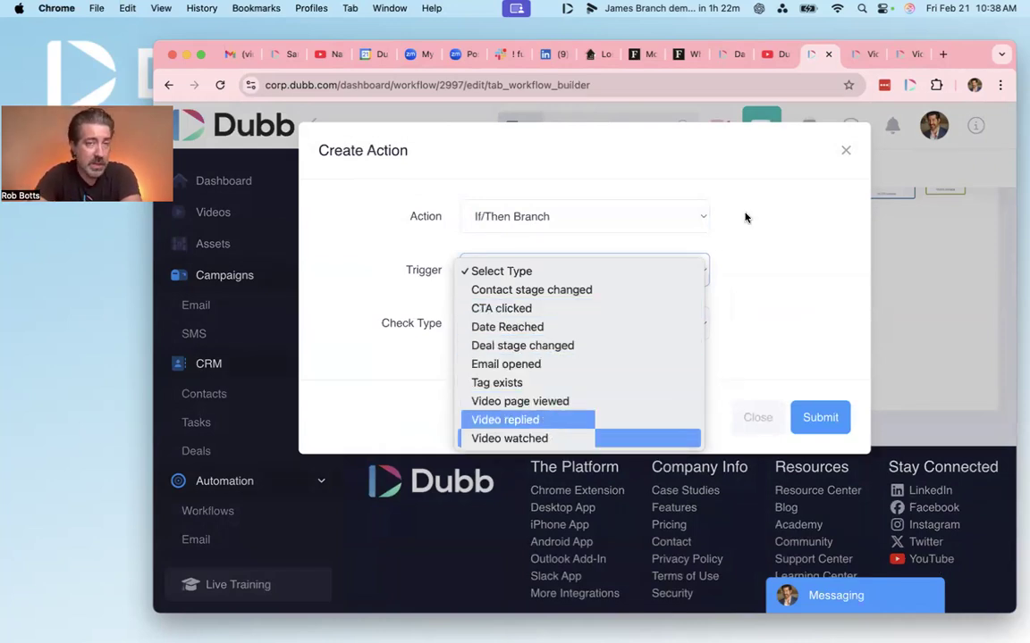
{"action": "left_click", "coordinate": [843, 152]}
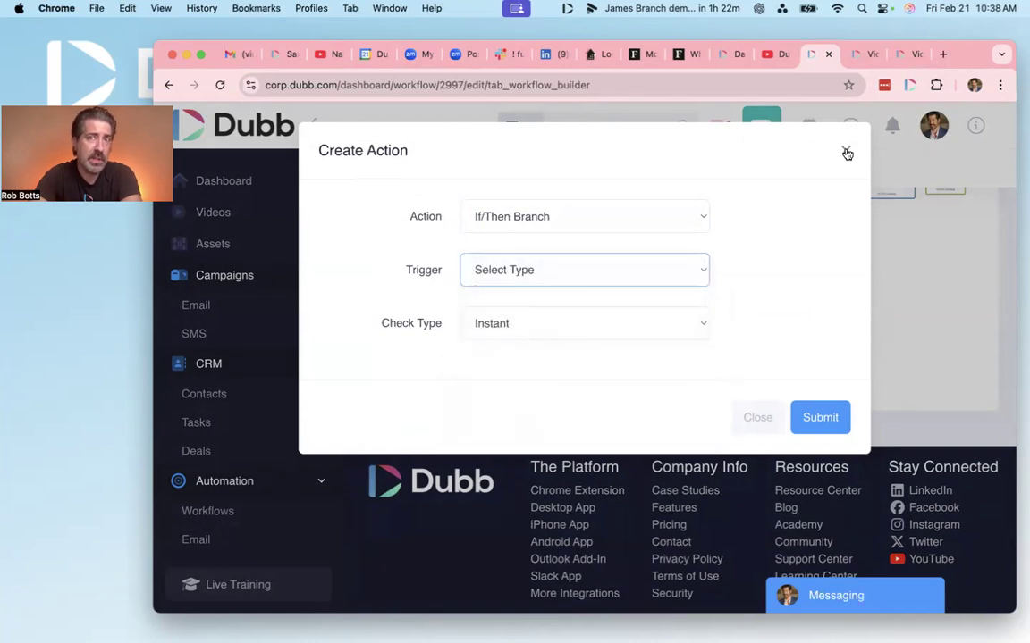
{"action": "left_click", "coordinate": [844, 152]}
Return to the Dubb dashboard and examine the AI Assistant section below the quick actions.
{"action": "left_click", "coordinate": [229, 123]}
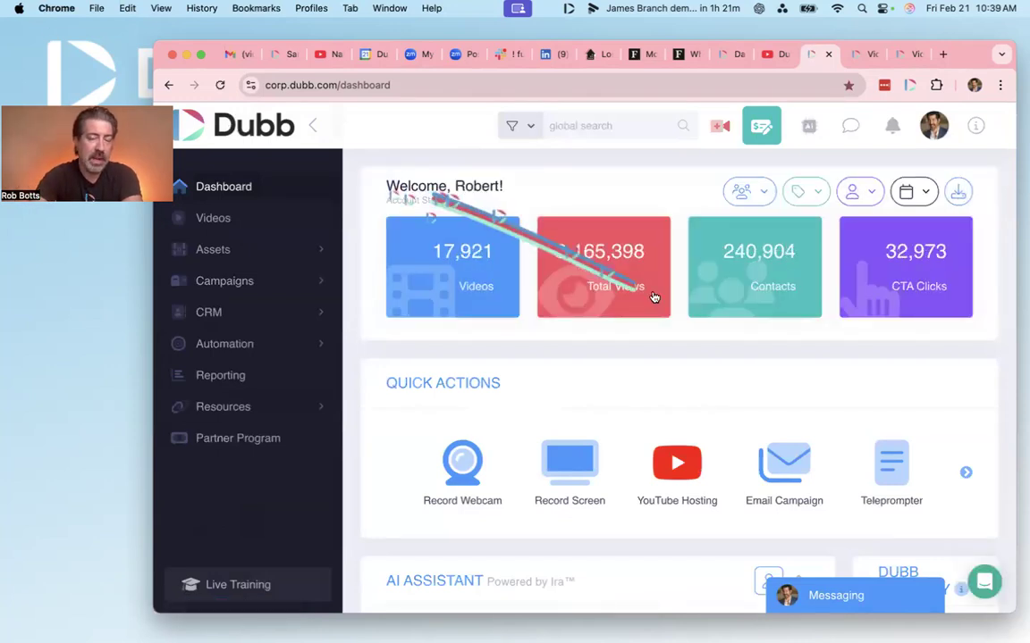
{"action": "scroll", "coordinate": [733, 347], "scroll_direction": "down", "scroll_amount": 3}
{"action": "scroll", "coordinate": [736, 350], "scroll_direction": "down", "scroll_amount": 3}
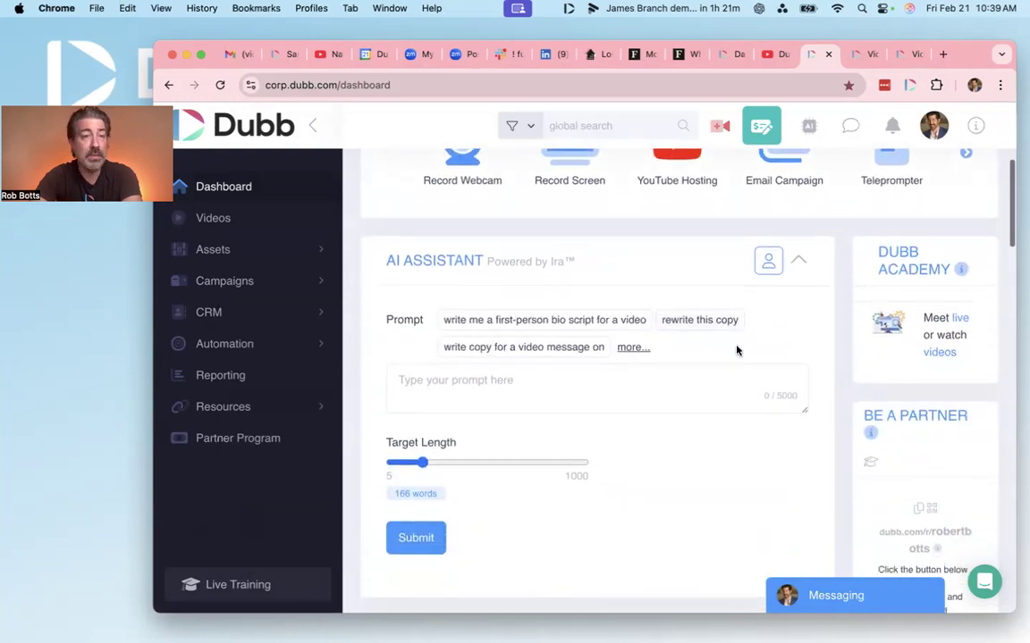
{"action": "right_click", "coordinate": [550, 260]}
{"action": "left_click", "coordinate": [576, 258]}
{"action": "left_click", "coordinate": [549, 278]}
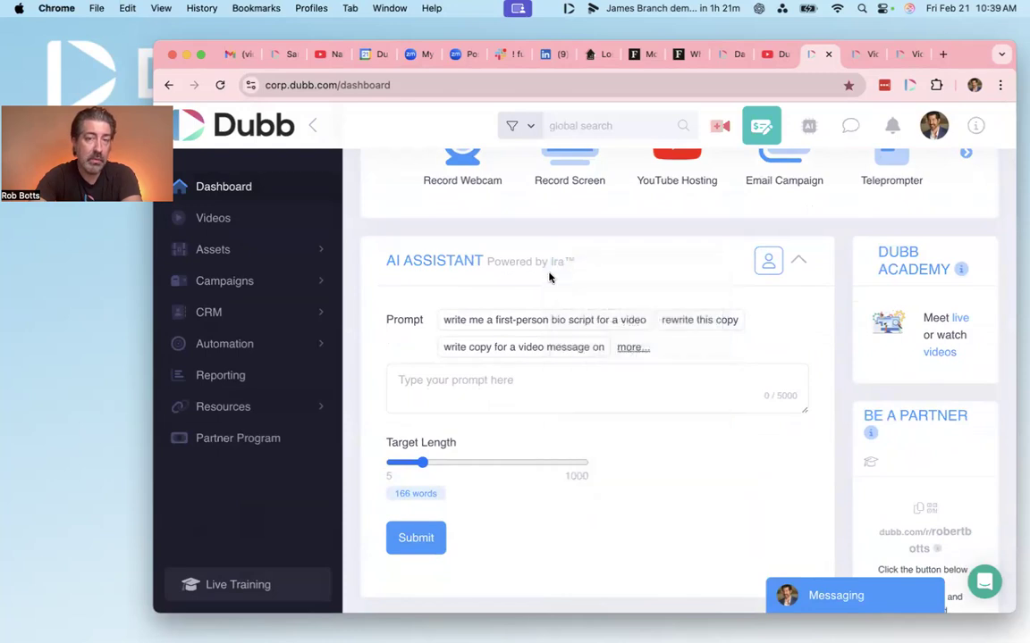
Show all AI Assistant prompt suggestions and enter the sales call prompt "write copy for a sales call on why video is the ling of sales".
{"action": "left_click", "coordinate": [630, 346]}
{"action": "scroll", "coordinate": [614, 383], "scroll_direction": "down", "scroll_amount": 1}
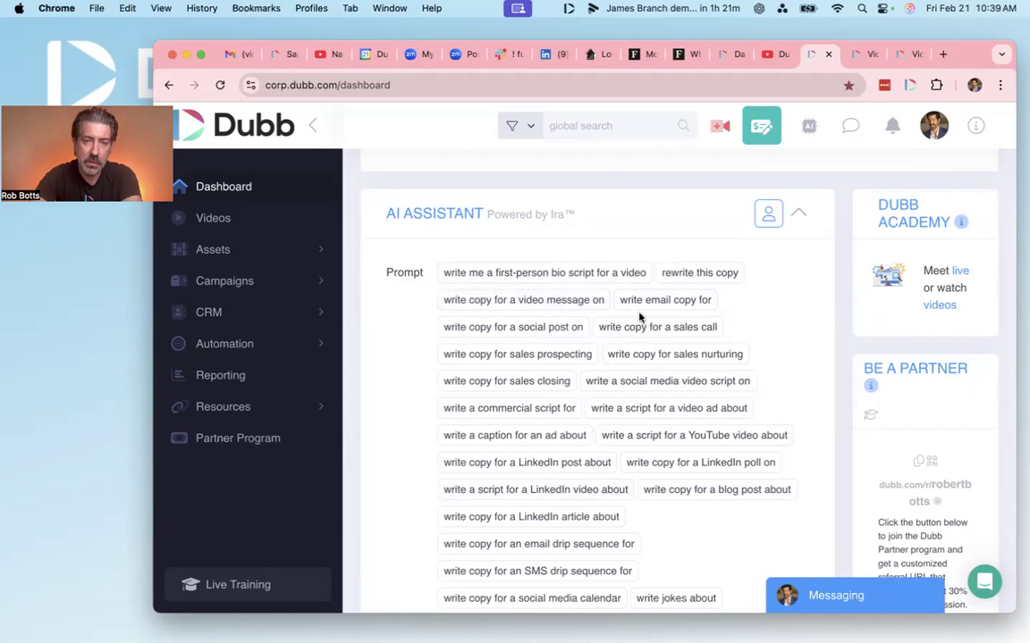
{"action": "left_click", "coordinate": [678, 326]}
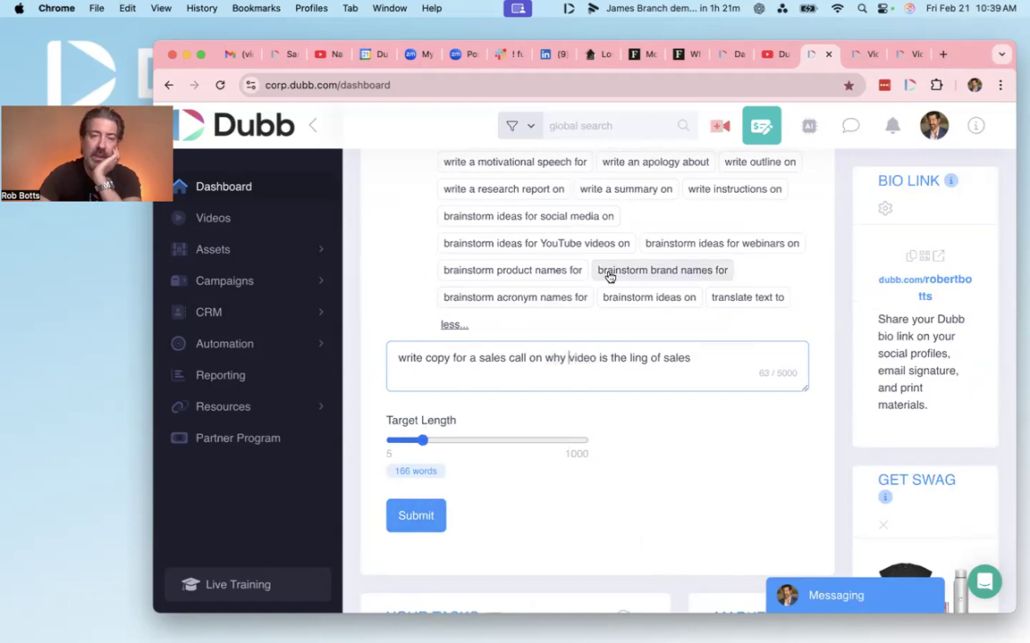
Open the AI Assistant's Sales profile for editing, examine its company, audience, tone and CHARM method settings, and save it.
{"action": "scroll", "coordinate": [608, 272], "scroll_direction": "up", "scroll_amount": 3}
{"action": "scroll", "coordinate": [608, 277], "scroll_direction": "up", "scroll_amount": 10}
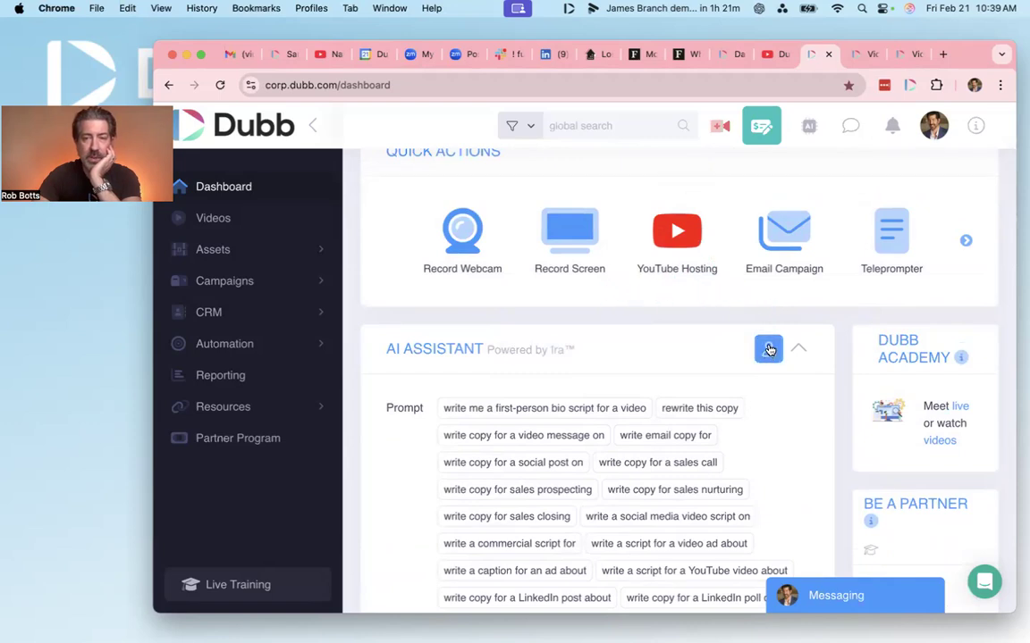
{"action": "left_click", "coordinate": [770, 347]}
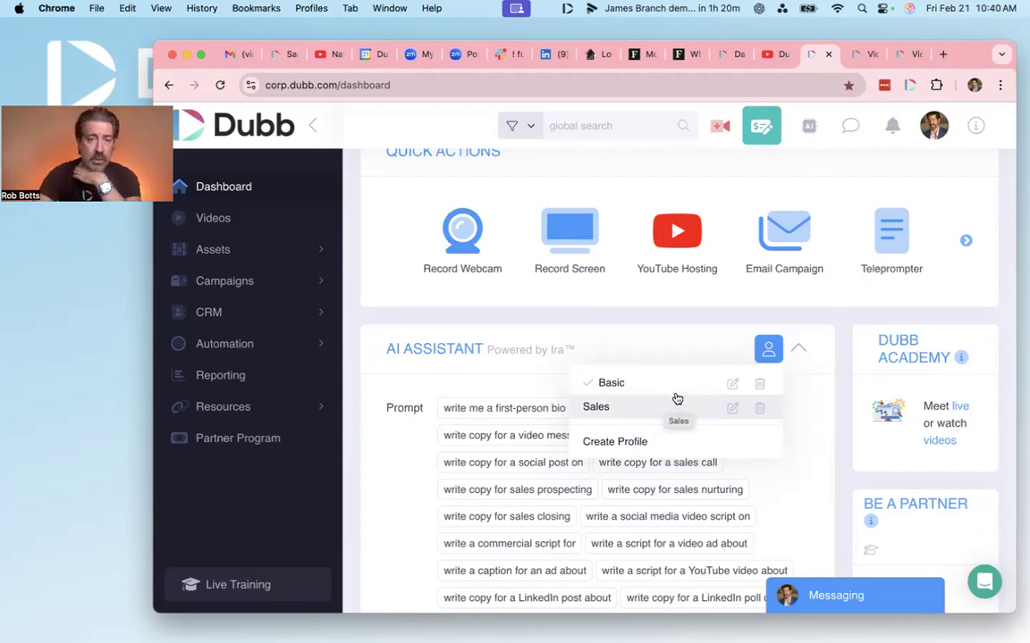
{"action": "left_click", "coordinate": [732, 407]}
{"action": "scroll", "coordinate": [597, 370], "scroll_direction": "down", "scroll_amount": 5}
{"action": "mouse_move", "coordinate": [549, 276]}
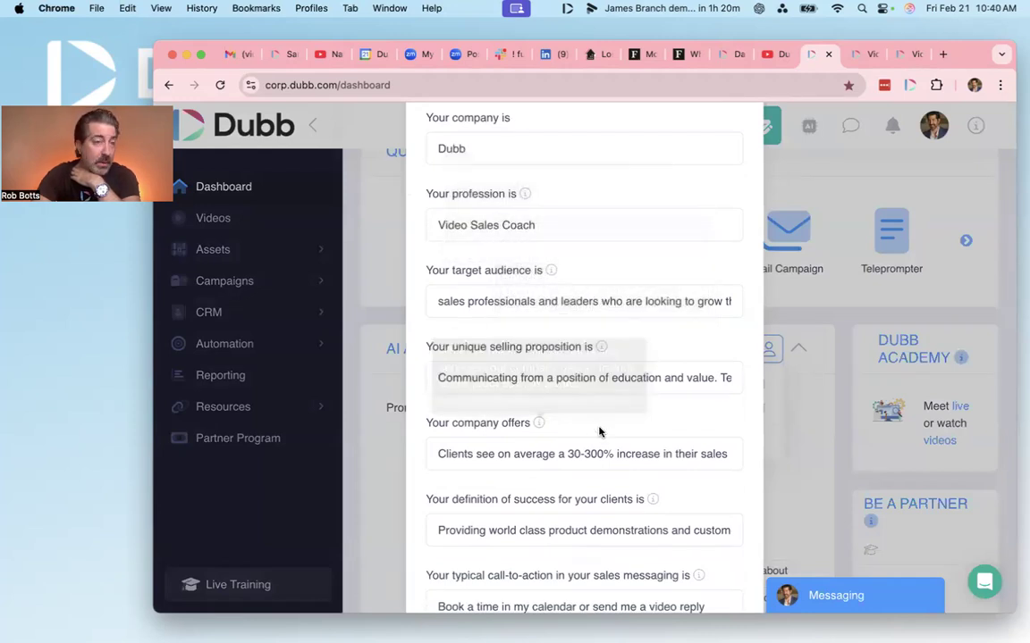
{"action": "scroll", "coordinate": [600, 432], "scroll_direction": "down", "scroll_amount": 6}
{"action": "scroll", "coordinate": [600, 433], "scroll_direction": "down", "scroll_amount": 2}
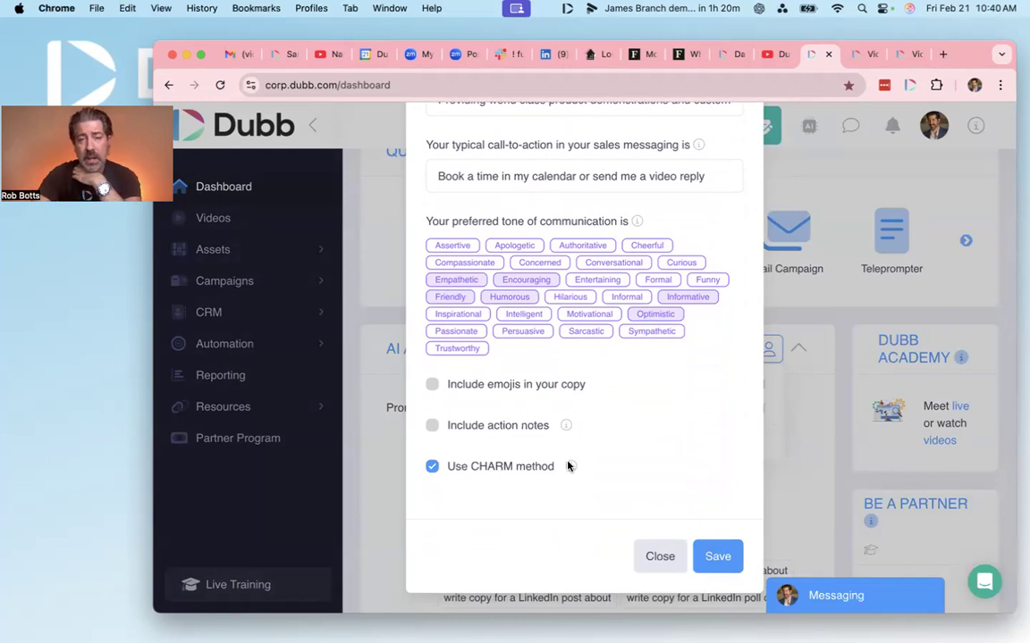
{"action": "mouse_move", "coordinate": [570, 468]}
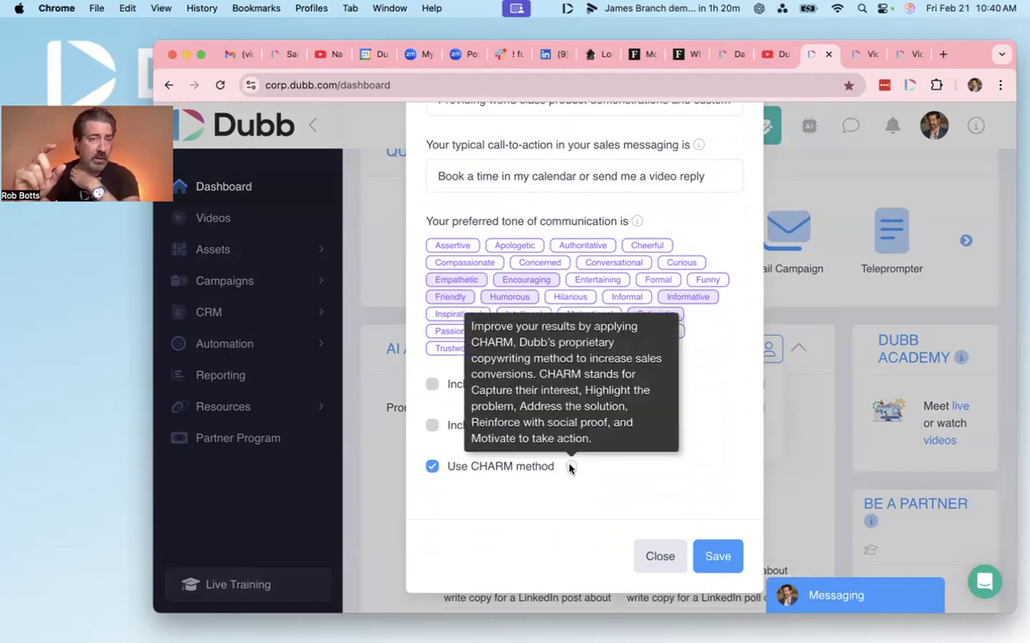
{"action": "left_click", "coordinate": [719, 556]}
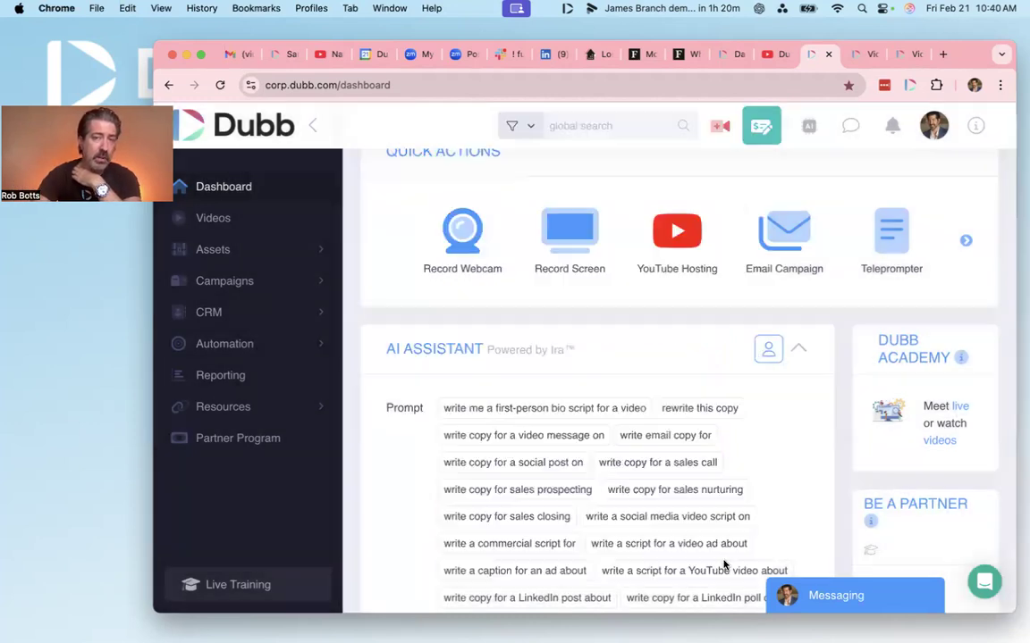
Switch the AI Assistant to the Sales profile and submit the sales call prompt.
{"action": "left_click", "coordinate": [767, 349]}
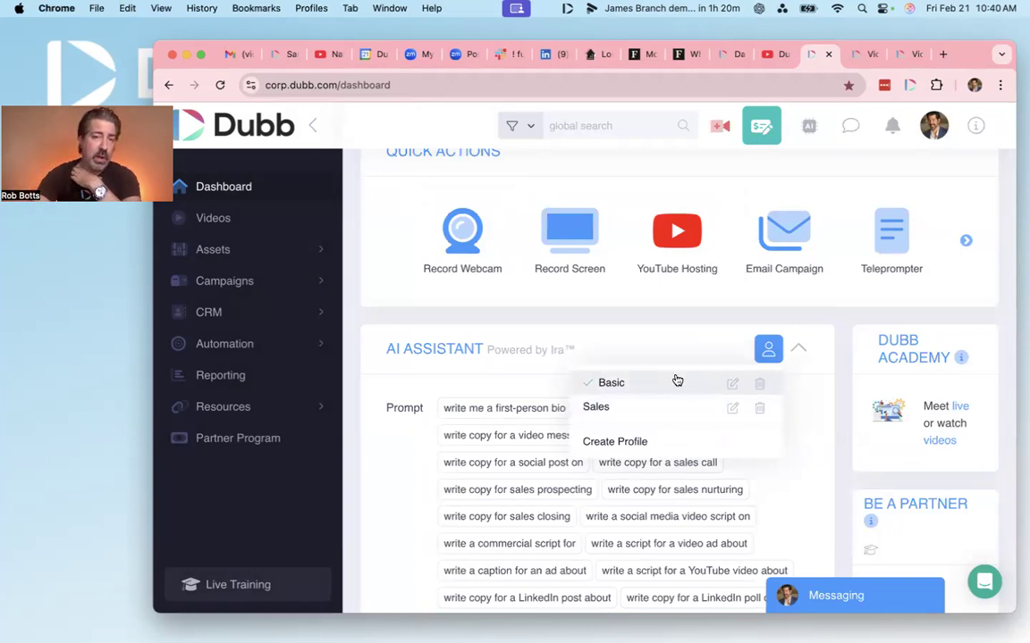
{"action": "left_click", "coordinate": [694, 413]}
{"action": "scroll", "coordinate": [725, 487], "scroll_direction": "down", "scroll_amount": 10}
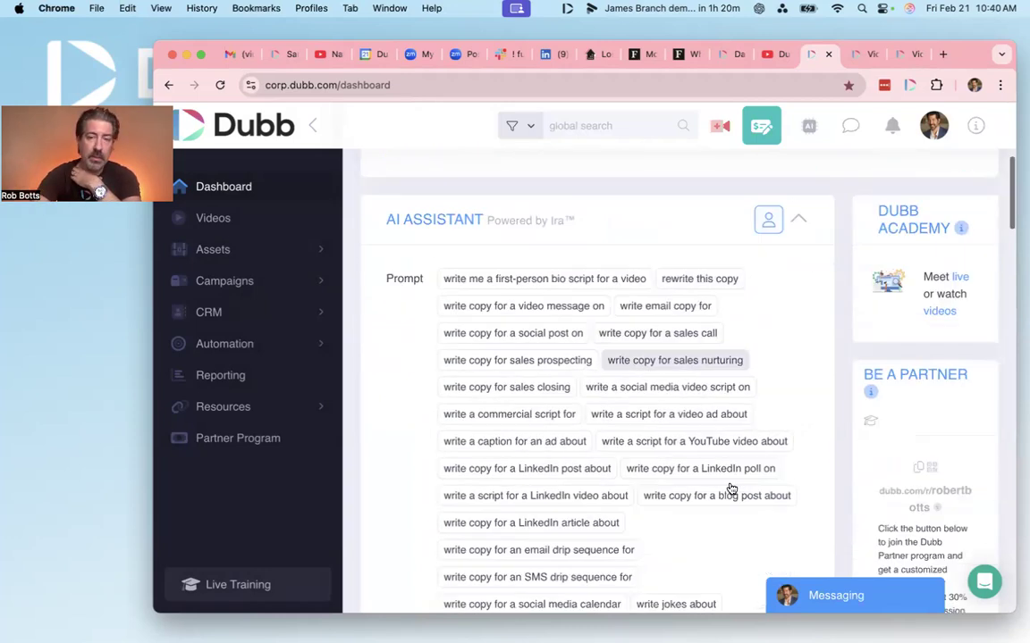
{"action": "right_click", "coordinate": [517, 220]}
{"action": "left_click", "coordinate": [704, 224]}
{"action": "left_click_drag", "start_coordinate": [690, 222], "coordinate": [509, 209]}
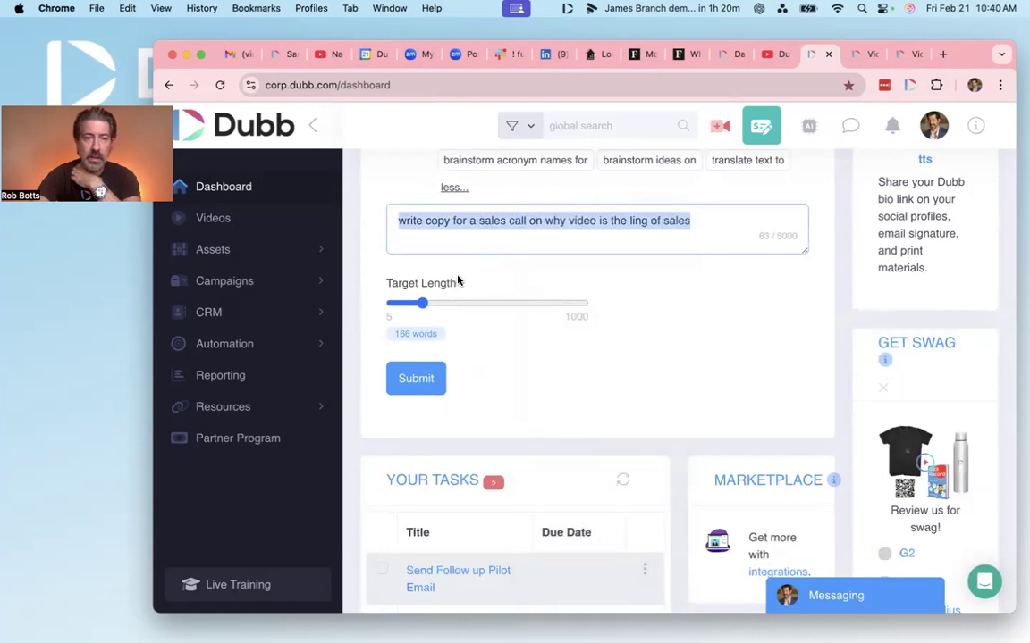
{"action": "left_click", "coordinate": [424, 246]}
{"action": "left_click", "coordinate": [413, 378]}
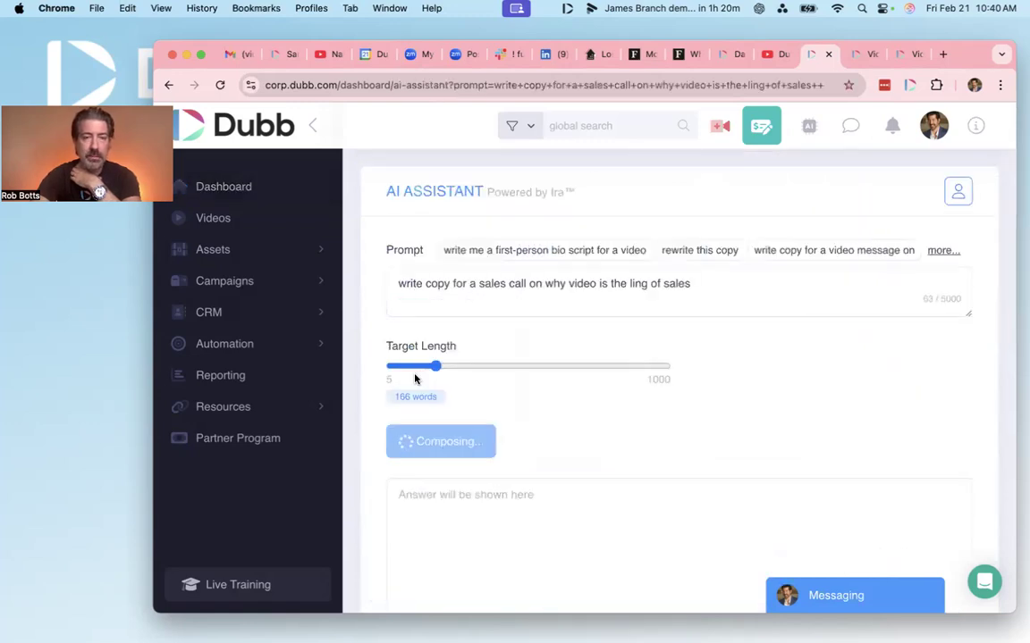
Review the generated sales copy, expand the Assets section, and import the copy into a voice video.
{"action": "scroll", "coordinate": [863, 429], "scroll_direction": "down", "scroll_amount": 8}
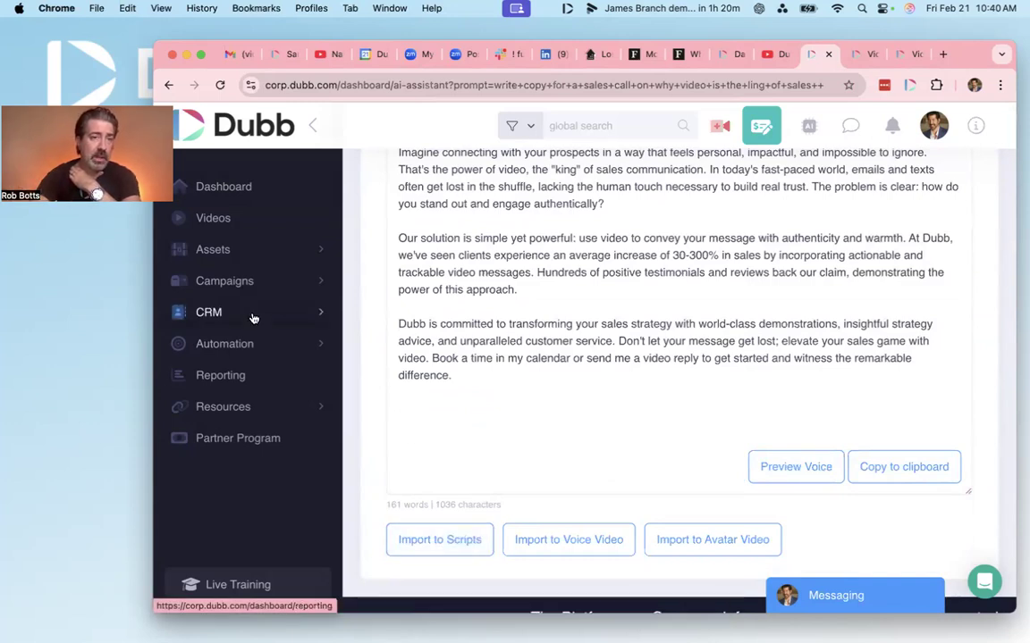
{"action": "left_click", "coordinate": [228, 250]}
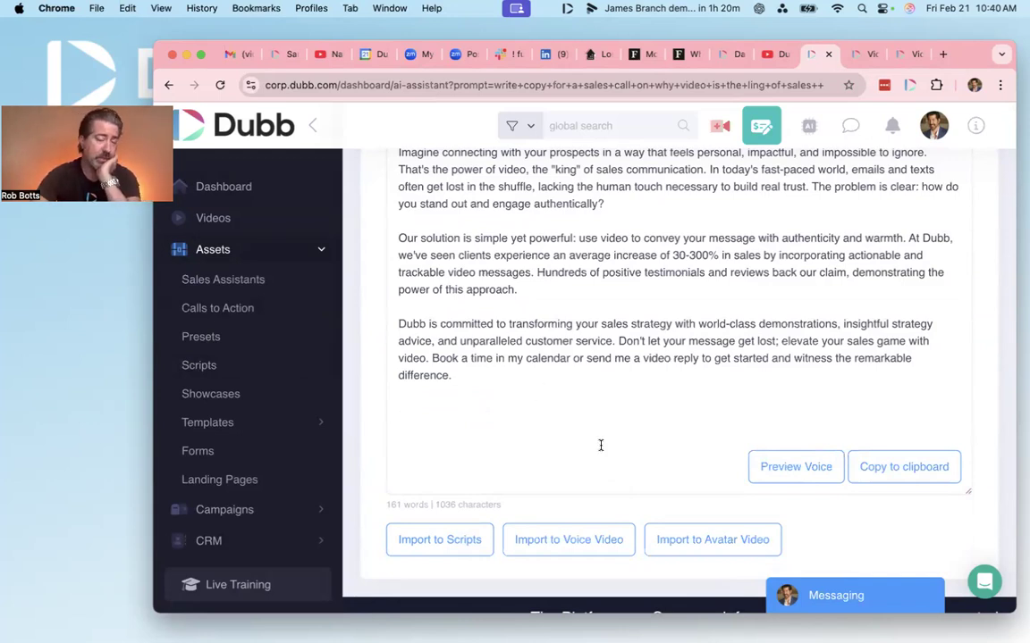
{"action": "left_click", "coordinate": [582, 537]}
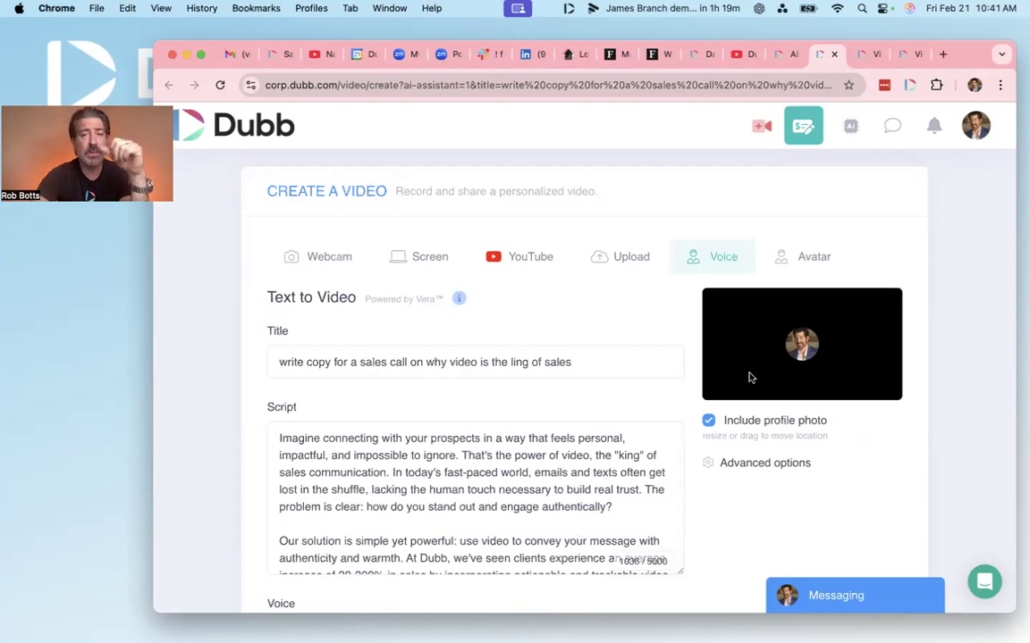
Examine the Text to Video script and the available voices, keep the current voice, and close the page.
{"action": "scroll", "coordinate": [655, 428], "scroll_direction": "down", "scroll_amount": 5}
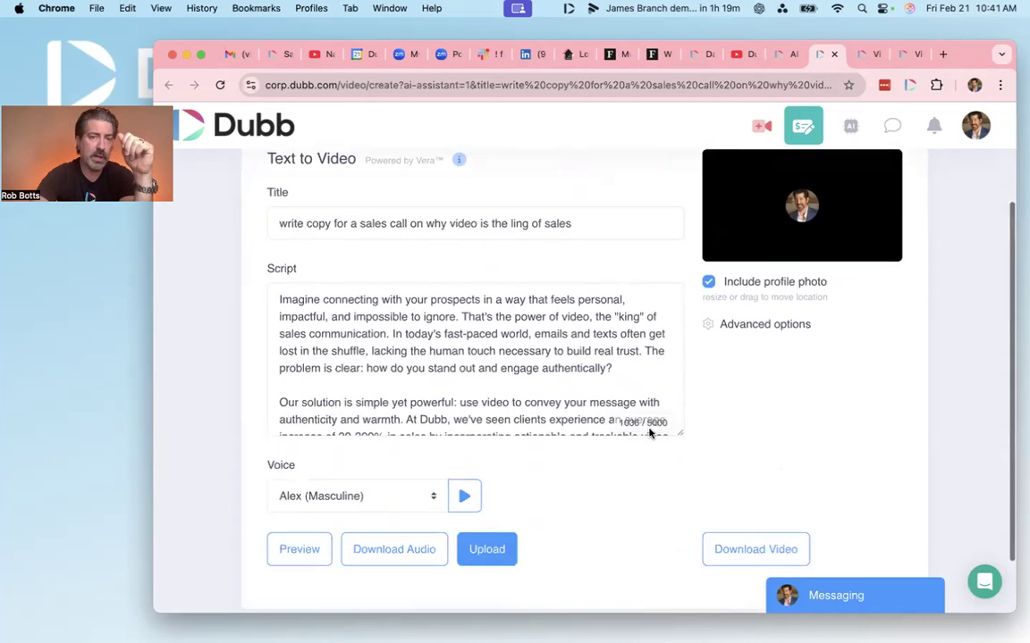
{"action": "scroll", "coordinate": [590, 322], "scroll_direction": "down", "scroll_amount": 2}
{"action": "scroll", "coordinate": [588, 319], "scroll_direction": "up", "scroll_amount": 2}
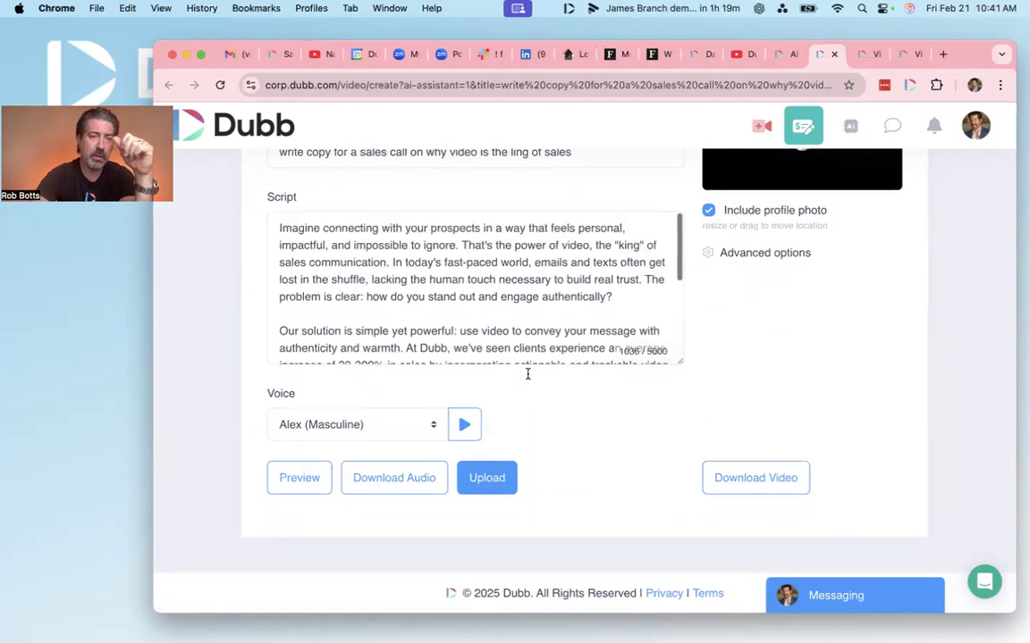
{"action": "left_click", "coordinate": [379, 423]}
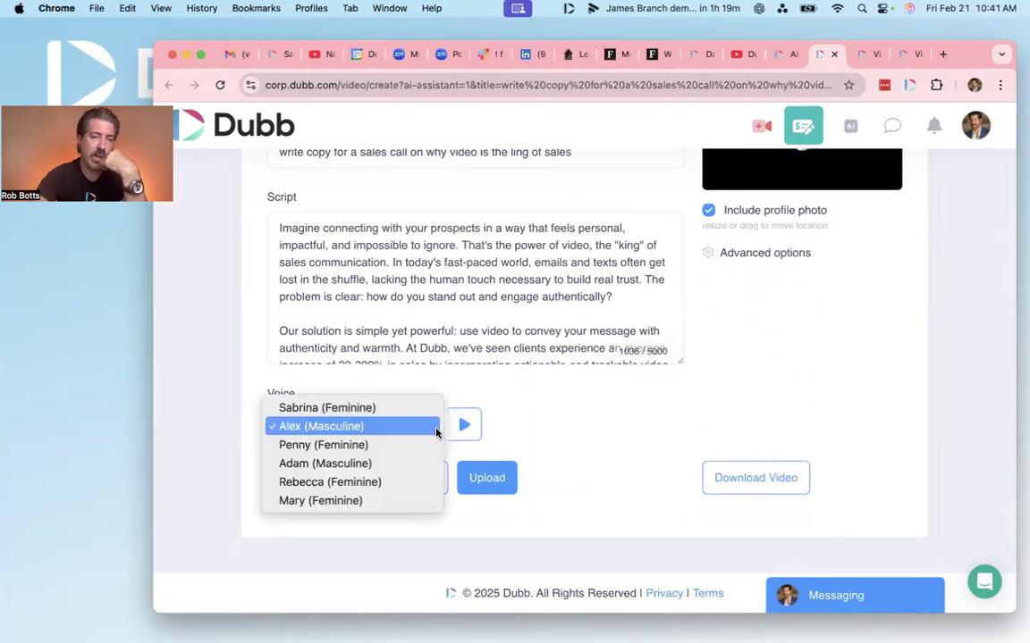
{"action": "left_click", "coordinate": [543, 418]}
{"action": "scroll", "coordinate": [542, 402], "scroll_direction": "up", "scroll_amount": 5}
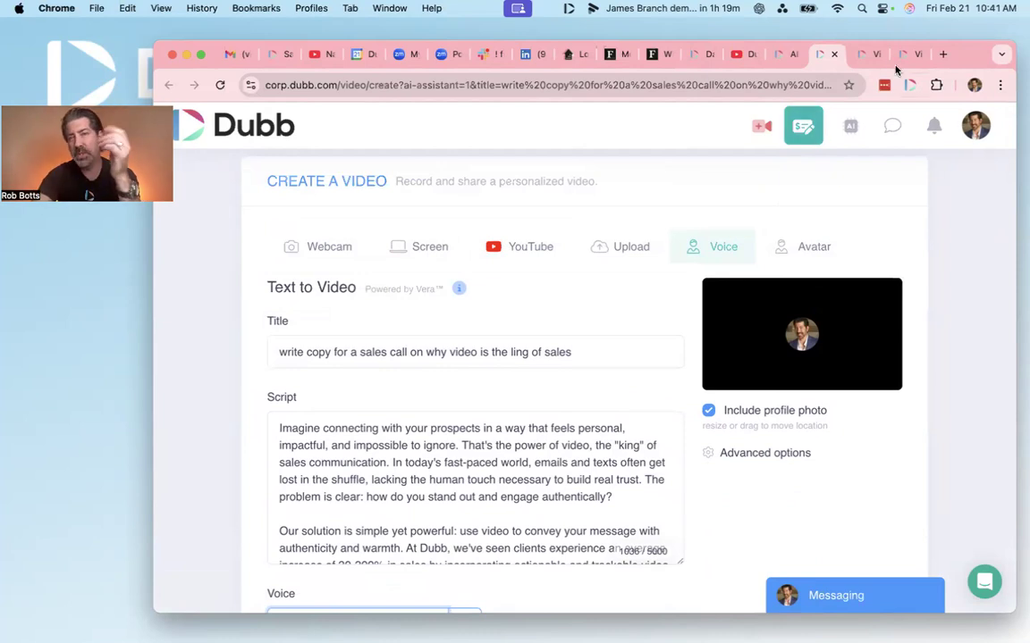
{"action": "left_click", "coordinate": [835, 54]}
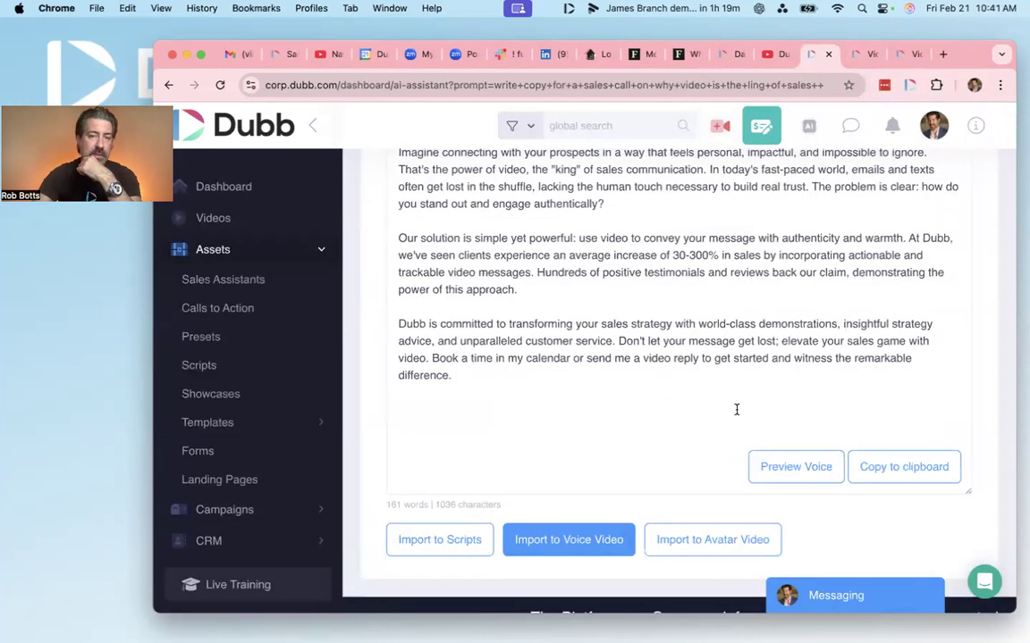
Import the generated copy into an avatar video and review the voice choices, leaving Alex (Masculine) selected.
{"action": "left_click", "coordinate": [689, 542]}
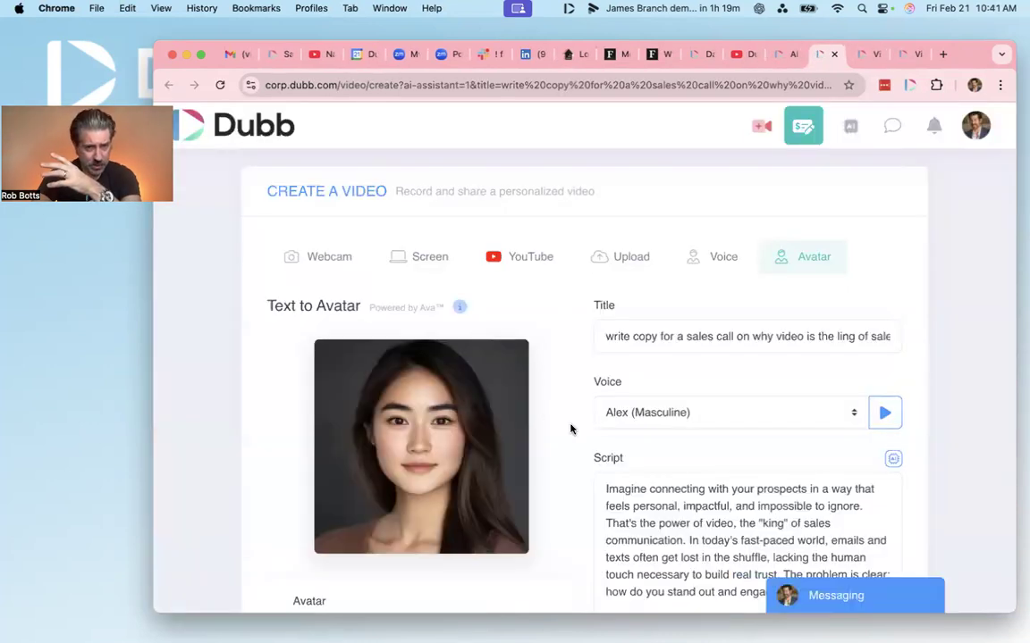
{"action": "scroll", "coordinate": [671, 524], "scroll_direction": "down", "scroll_amount": 3}
{"action": "scroll", "coordinate": [580, 442], "scroll_direction": "down", "scroll_amount": 2}
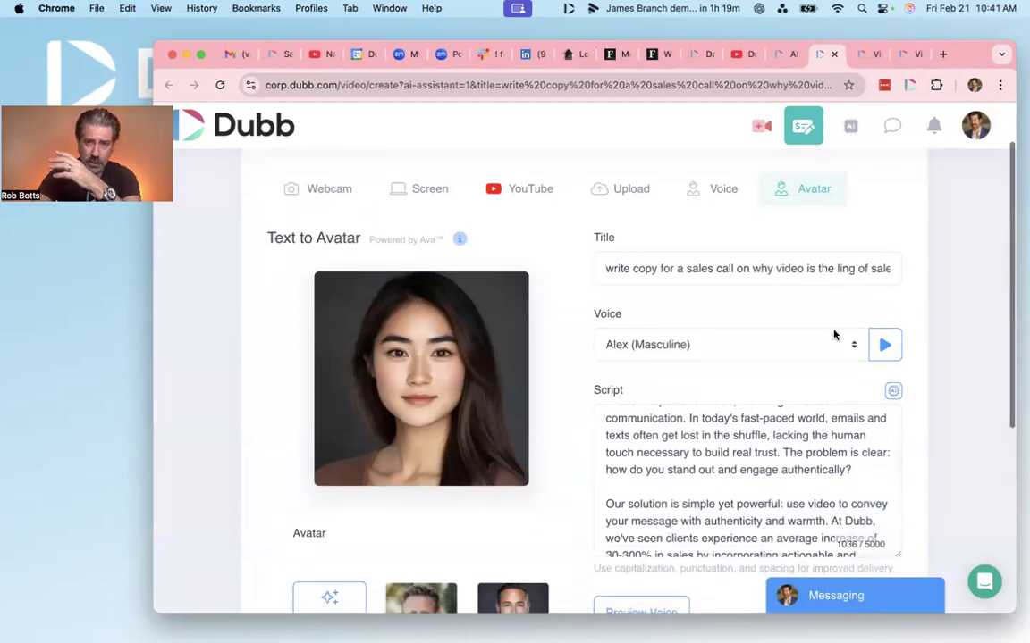
{"action": "left_click", "coordinate": [847, 349]}
{"action": "left_click", "coordinate": [565, 351]}
Browse the gallery of avatar faces, examine the prompt for creating a new face, and close it without creating one.
{"action": "scroll", "coordinate": [539, 448], "scroll_direction": "down", "scroll_amount": 5}
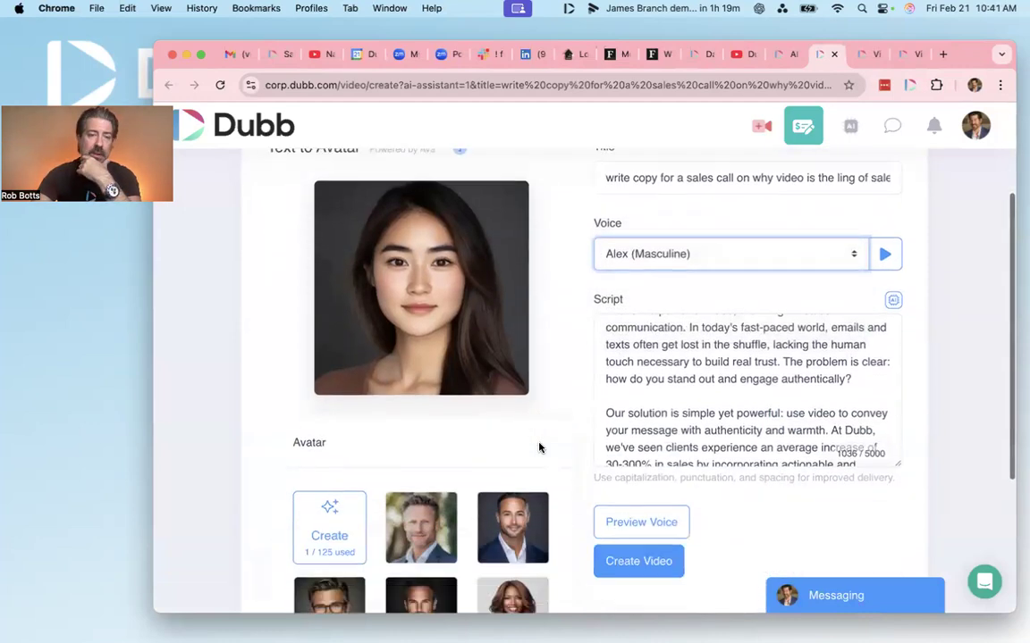
{"action": "scroll", "coordinate": [456, 383], "scroll_direction": "down", "scroll_amount": 5}
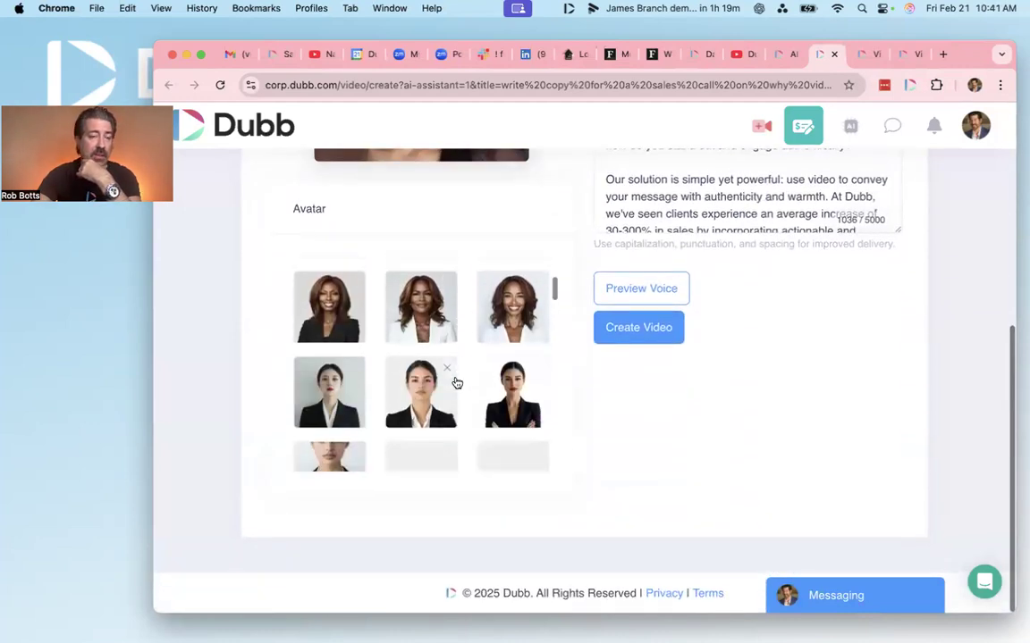
{"action": "scroll", "coordinate": [457, 382], "scroll_direction": "down", "scroll_amount": 3}
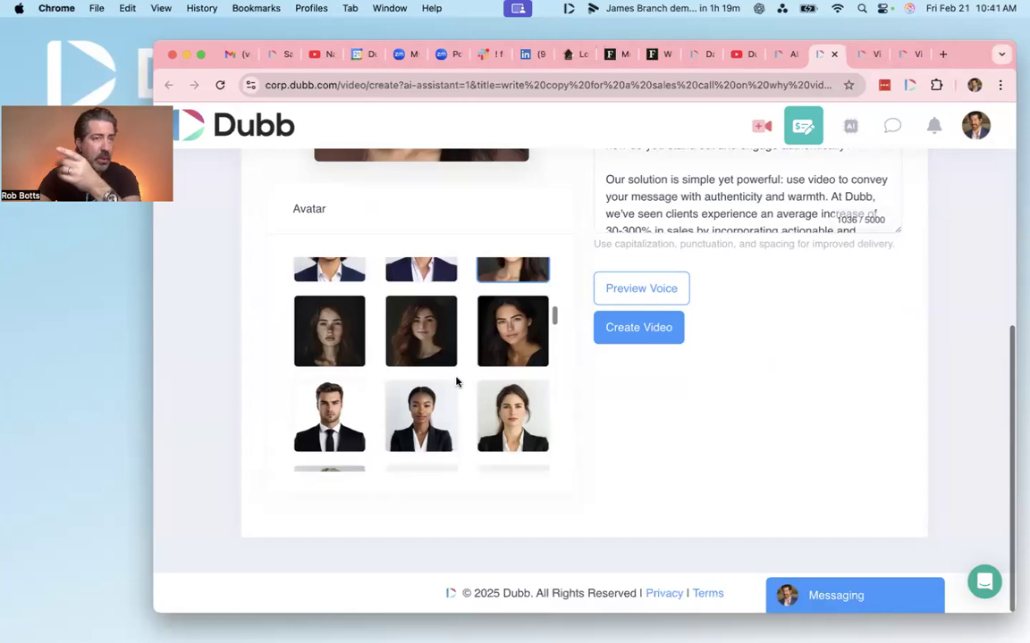
{"action": "scroll", "coordinate": [456, 382], "scroll_direction": "up", "scroll_amount": 8}
{"action": "left_click", "coordinate": [338, 281]}
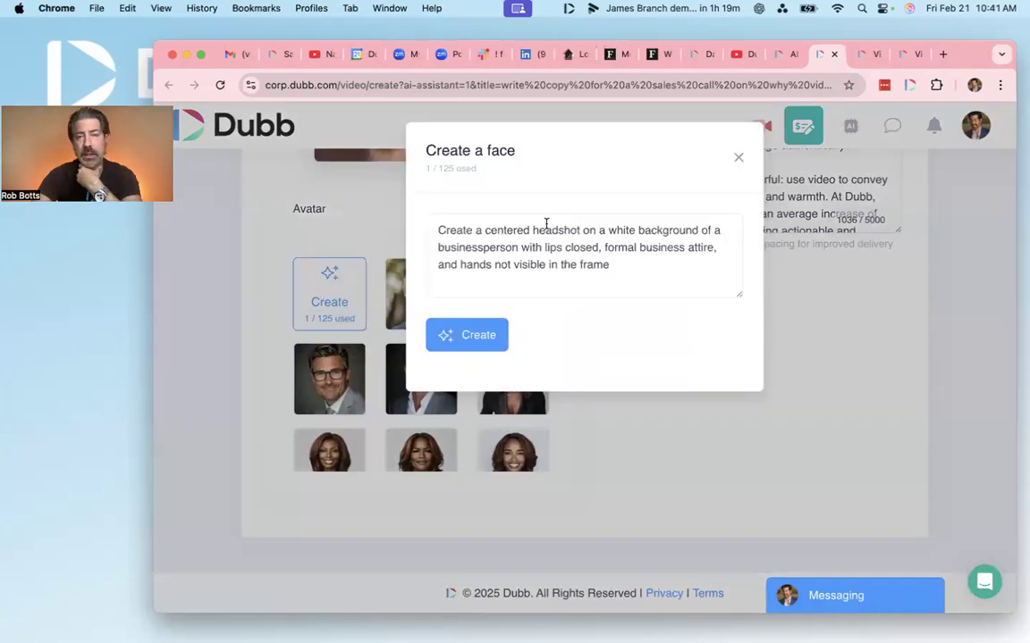
{"action": "left_click", "coordinate": [734, 156]}
{"action": "scroll", "coordinate": [572, 230], "scroll_direction": "up", "scroll_amount": 5}
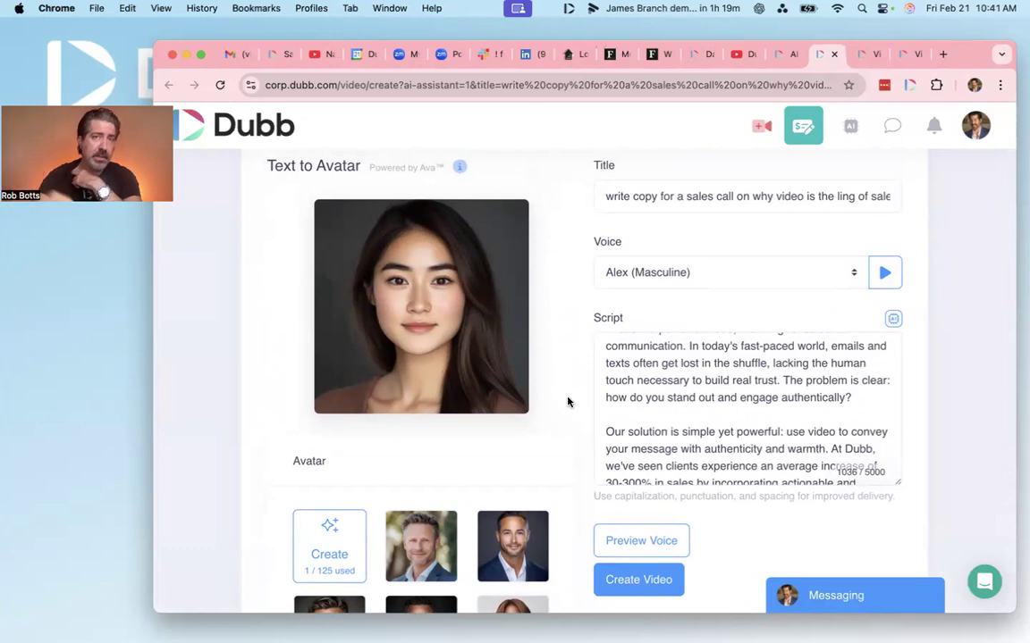
Switch to the Los Angeles Housing Market article and start a narrator video recording with the Dubb desktop app.
{"action": "left_click", "coordinate": [572, 54]}
{"action": "left_click", "coordinate": [568, 8]}
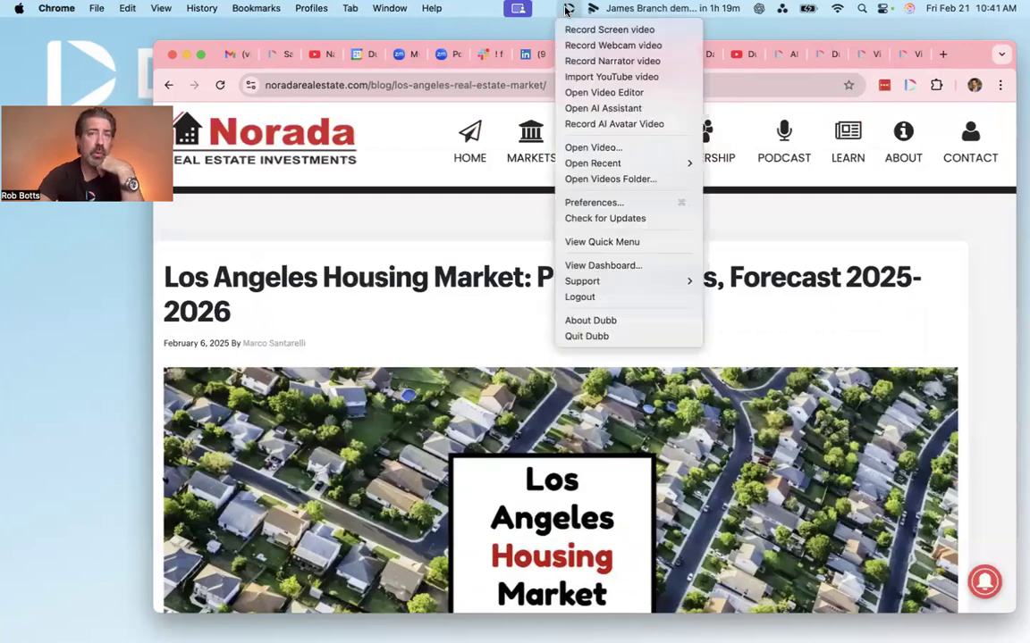
{"action": "left_click", "coordinate": [601, 61]}
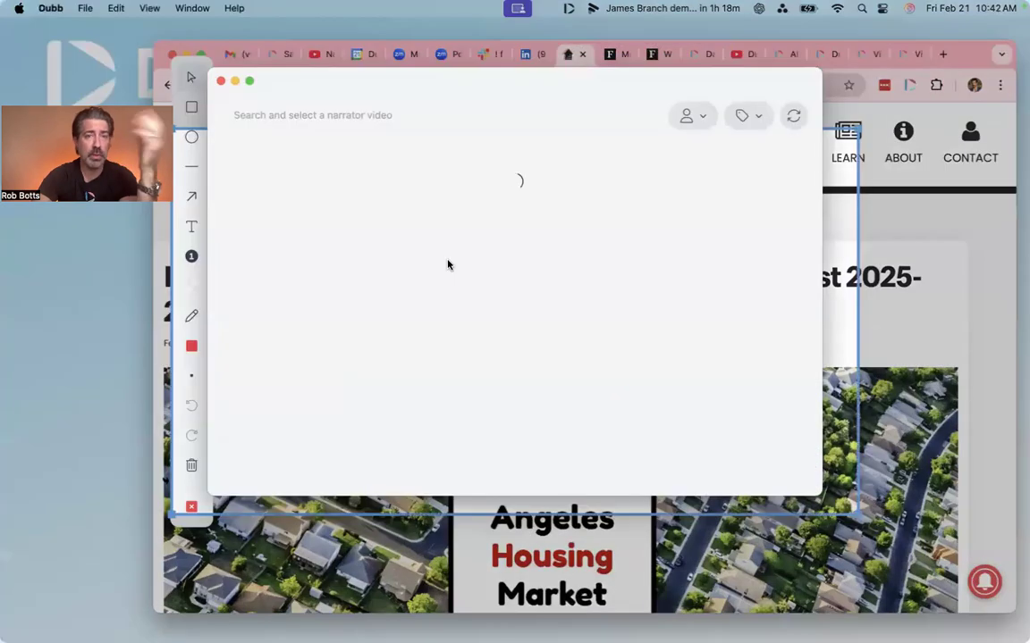
Search the narrator video library for "narrator".
{"action": "left_click", "coordinate": [443, 117]}
{"action": "type", "text": "n"}
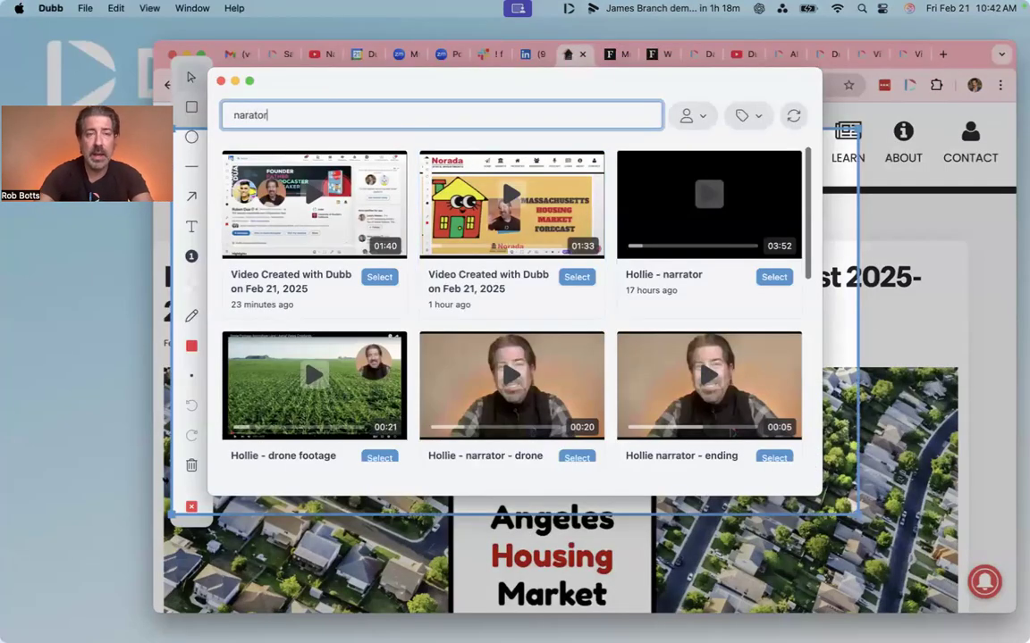
{"action": "type", "text": "ar"}
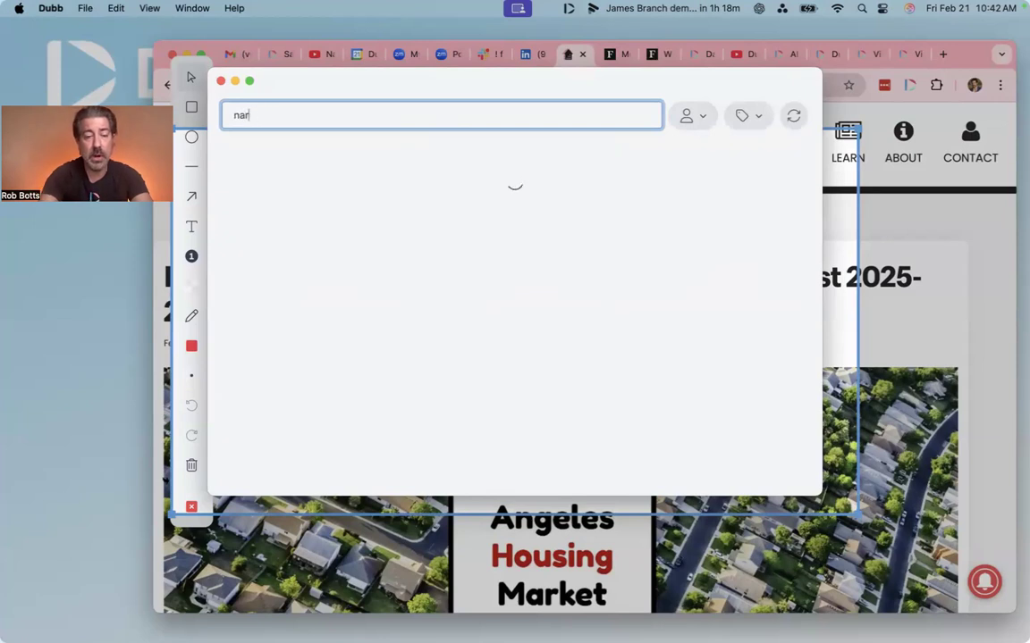
{"action": "type", "text": "rator"}
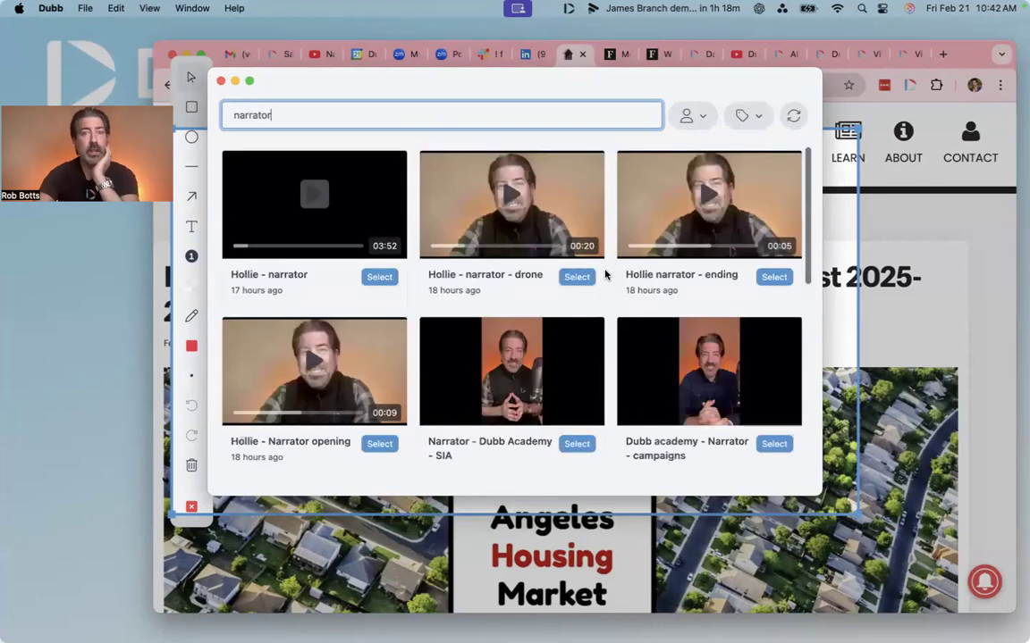
Browse the narrator search results and select the "Dubb Narrator - Ava Example" video for the recording.
{"action": "scroll", "coordinate": [602, 250], "scroll_direction": "down", "scroll_amount": 5}
{"action": "left_click", "coordinate": [508, 447]}
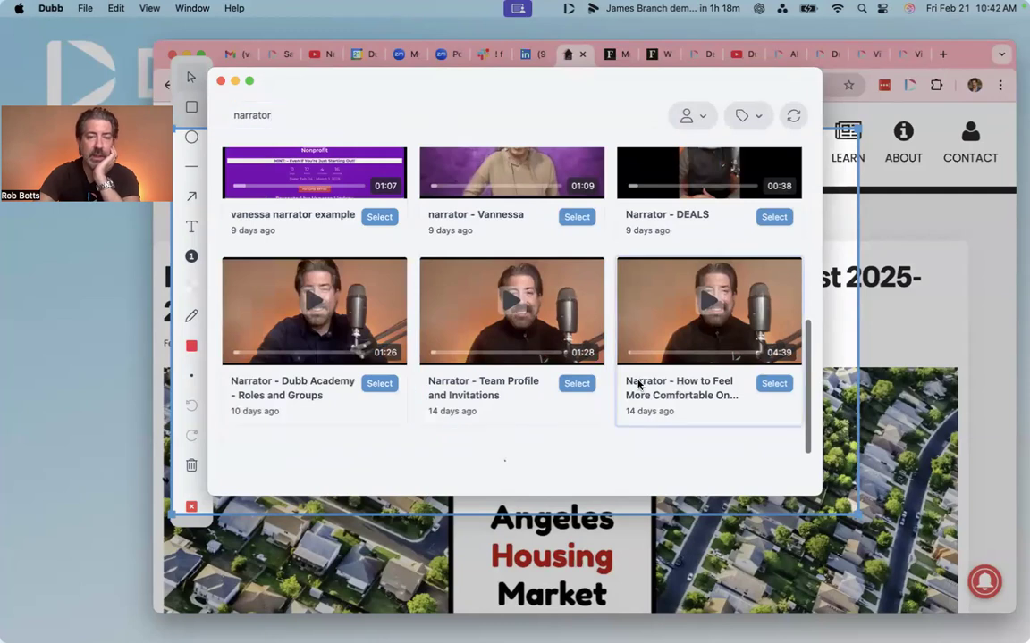
{"action": "scroll", "coordinate": [636, 386], "scroll_direction": "down", "scroll_amount": 10}
{"action": "left_click", "coordinate": [537, 449]}
{"action": "scroll", "coordinate": [636, 384], "scroll_direction": "down", "scroll_amount": 10}
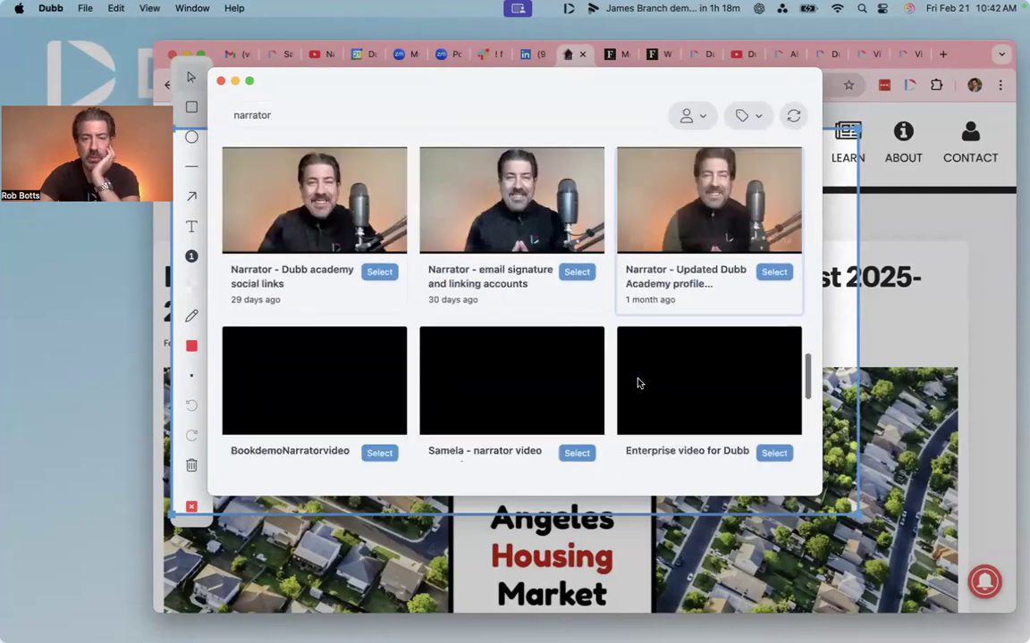
{"action": "left_click", "coordinate": [532, 448]}
{"action": "scroll", "coordinate": [667, 342], "scroll_direction": "down", "scroll_amount": 10}
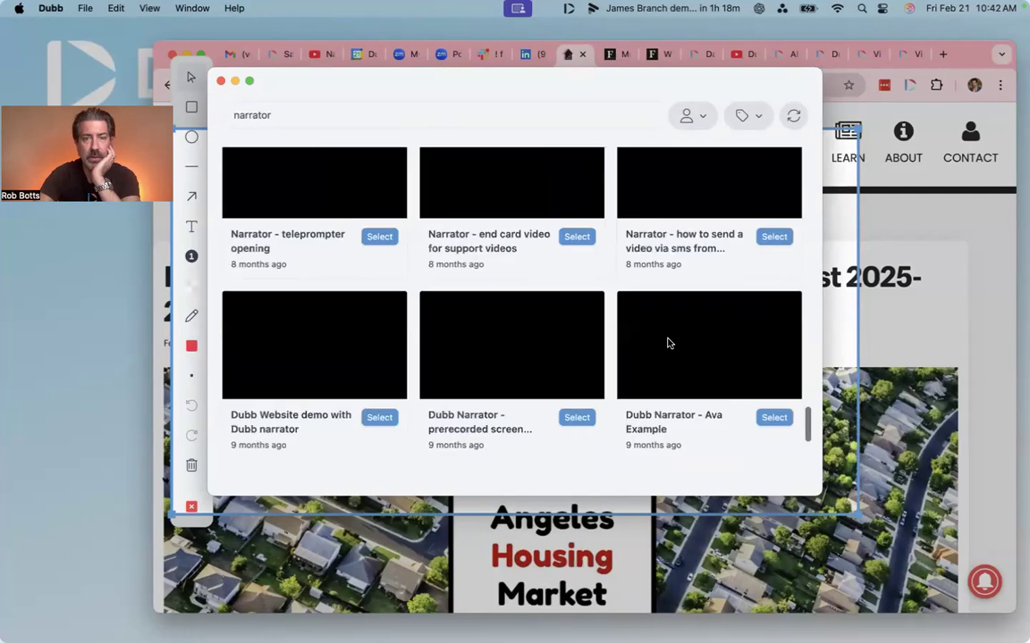
{"action": "left_click", "coordinate": [774, 416]}
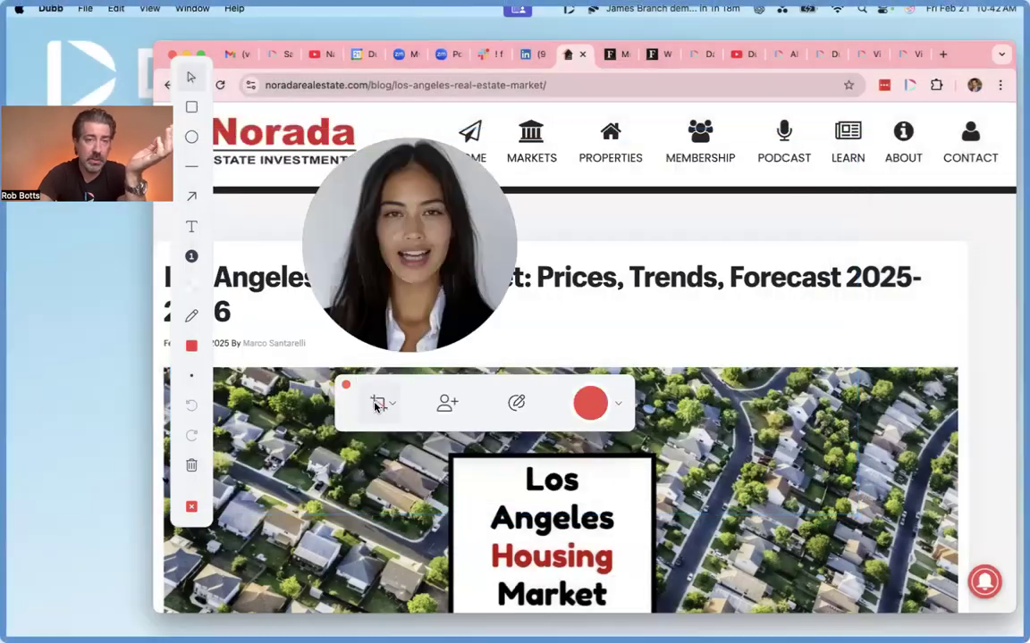
Move the recording controls away from the narrator bubble, start a full-screen recording, and scroll the article to the housing supply factors.
{"action": "mouse_move", "coordinate": [445, 222]}
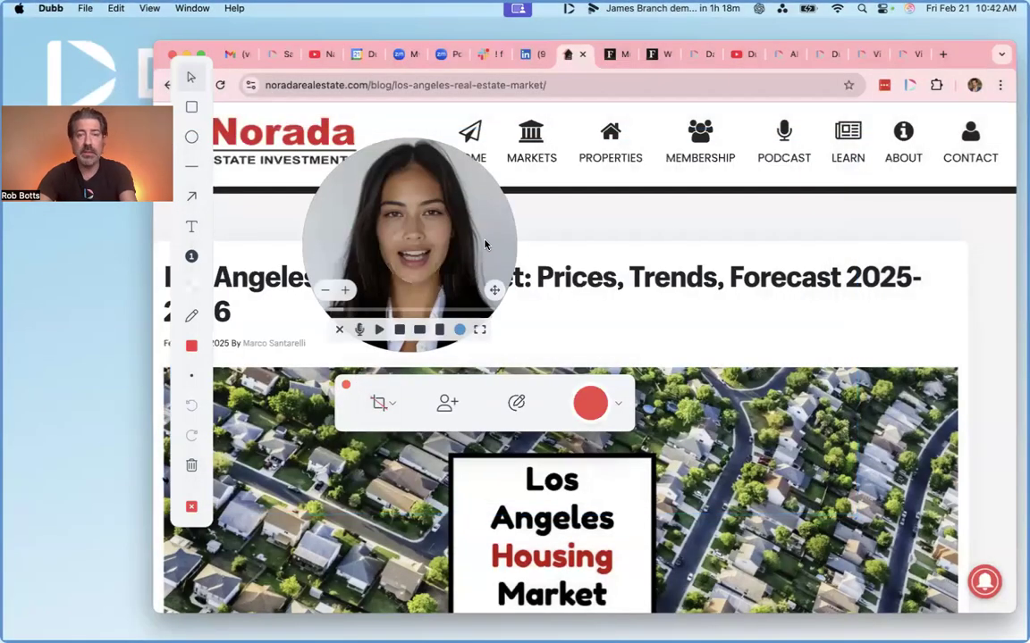
{"action": "left_click_drag", "start_coordinate": [544, 384], "coordinate": [863, 487]}
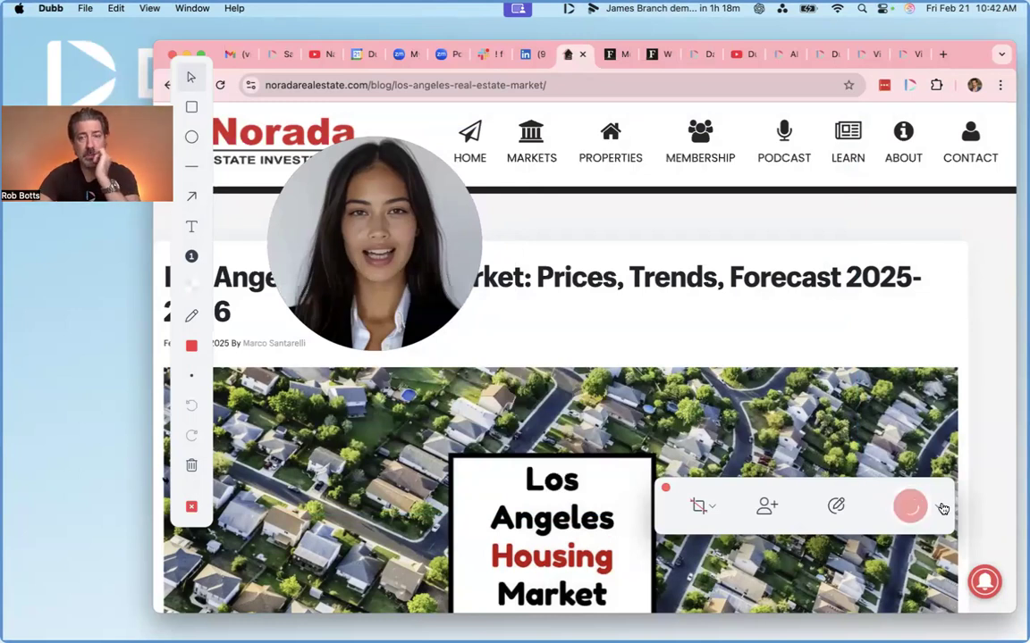
{"action": "scroll", "coordinate": [867, 422], "scroll_direction": "down", "scroll_amount": 1}
{"action": "scroll", "coordinate": [867, 422], "scroll_direction": "down", "scroll_amount": 10}
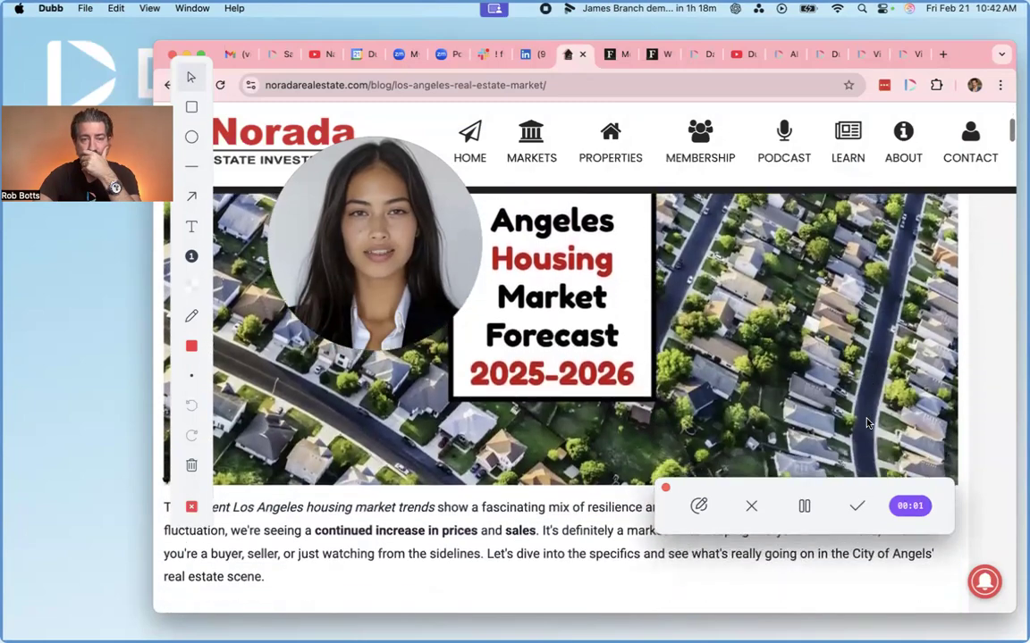
{"action": "scroll", "coordinate": [867, 423], "scroll_direction": "down", "scroll_amount": 15}
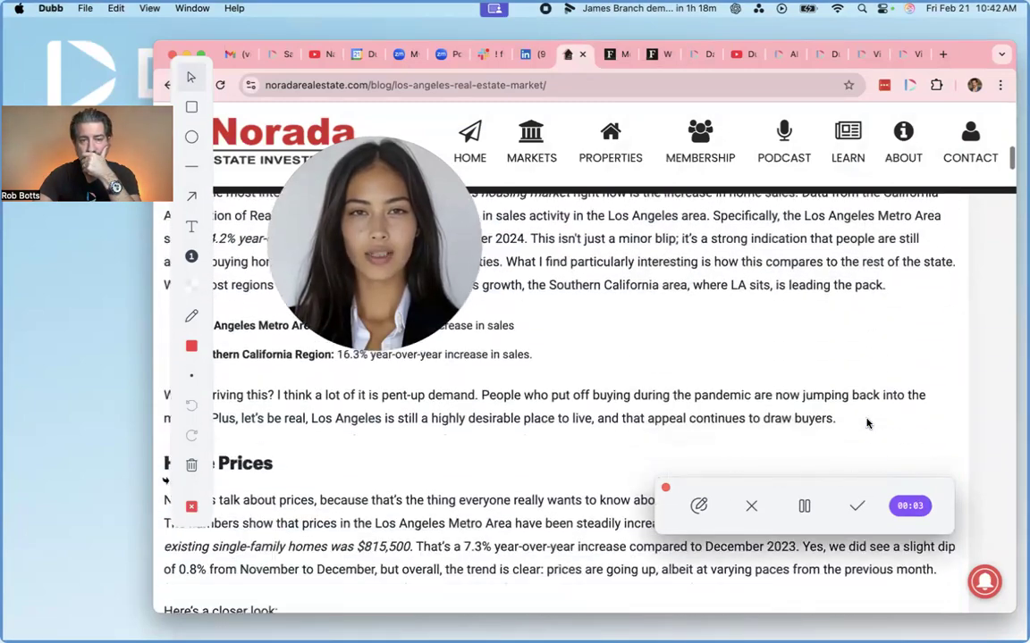
{"action": "scroll", "coordinate": [867, 423], "scroll_direction": "down", "scroll_amount": 10}
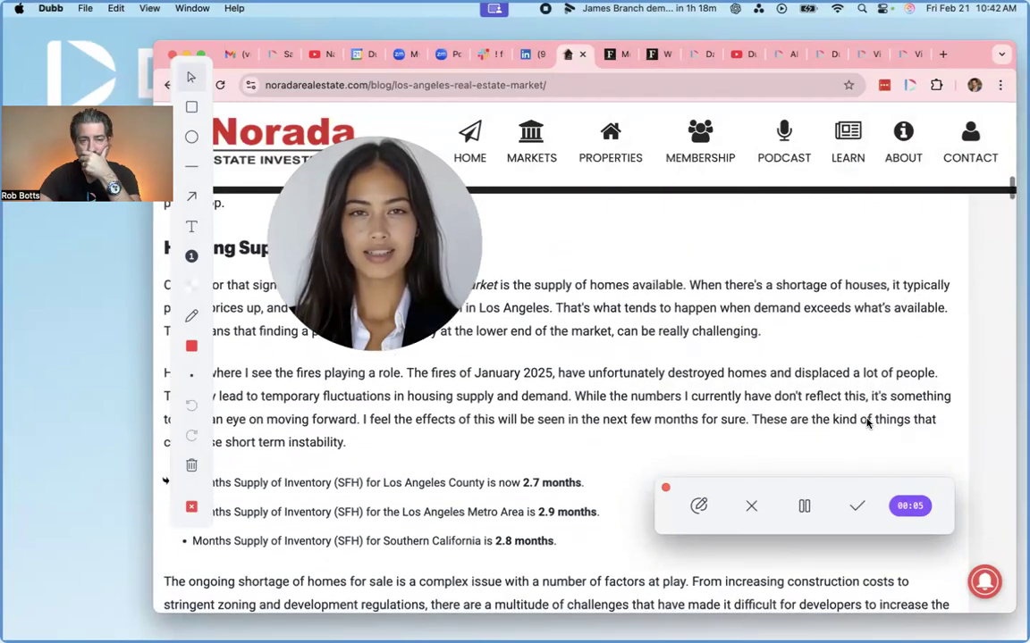
{"action": "scroll", "coordinate": [867, 424], "scroll_direction": "down", "scroll_amount": 4}
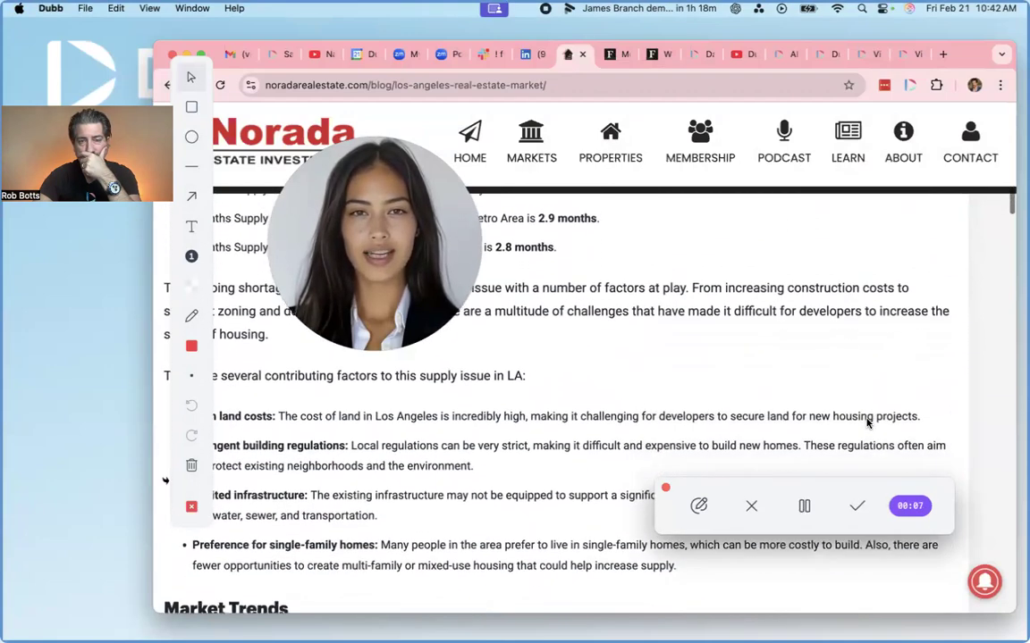
Draw two red arrows over the article's supply factors, pointing up toward the high land costs item.
{"action": "mouse_move", "coordinate": [342, 195]}
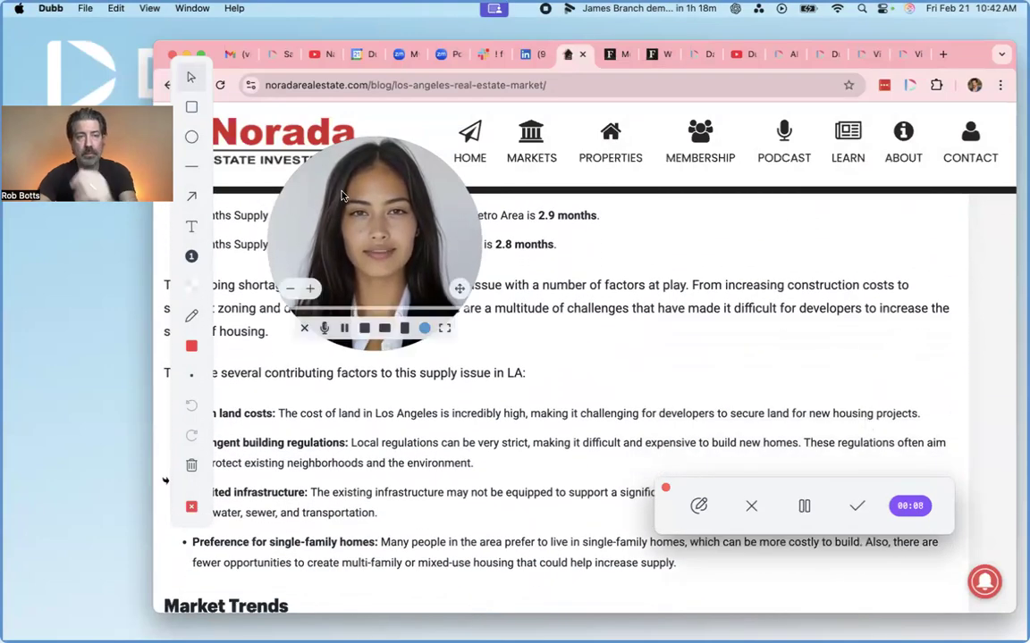
{"action": "left_click", "coordinate": [192, 196]}
{"action": "mouse_move", "coordinate": [384, 487]}
{"action": "left_mouse_down"}
{"action": "mouse_move", "coordinate": [454, 461]}
{"action": "mouse_move", "coordinate": [475, 436]}
{"action": "left_mouse_up"}
{"action": "left_click_drag", "start_coordinate": [506, 556], "coordinate": [533, 433]}
Pause the narrator recording and cancel it without saving.
{"action": "left_click", "coordinate": [804, 506]}
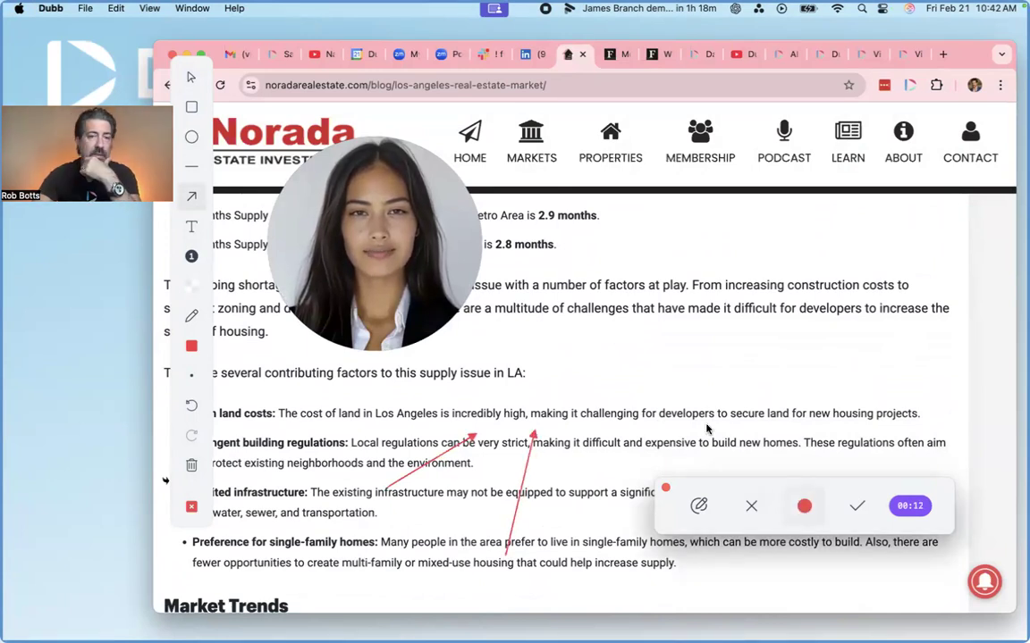
{"action": "left_click", "coordinate": [666, 490]}
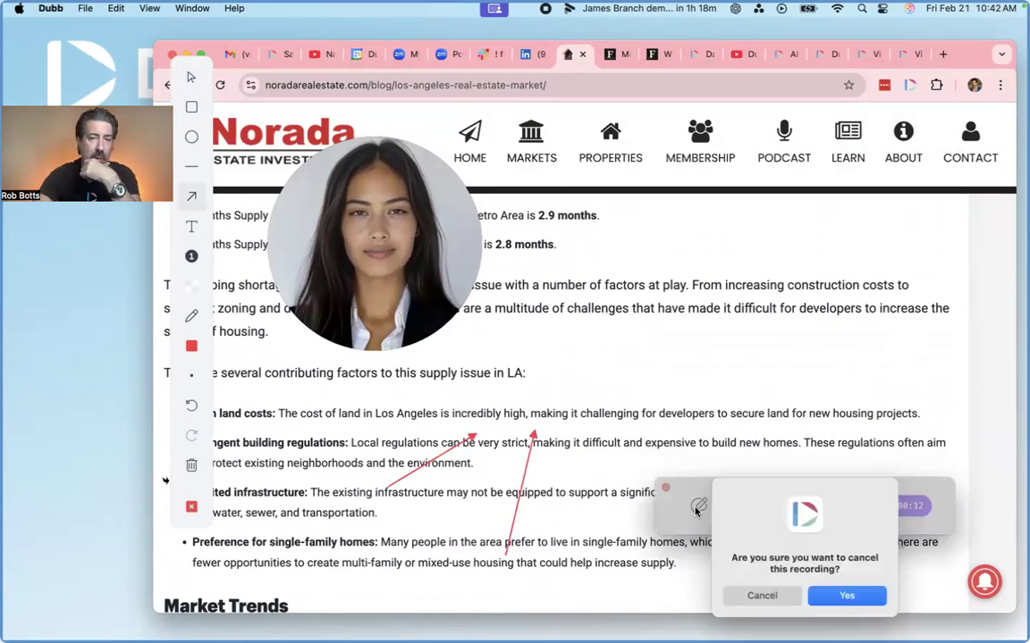
{"action": "left_click", "coordinate": [826, 597]}
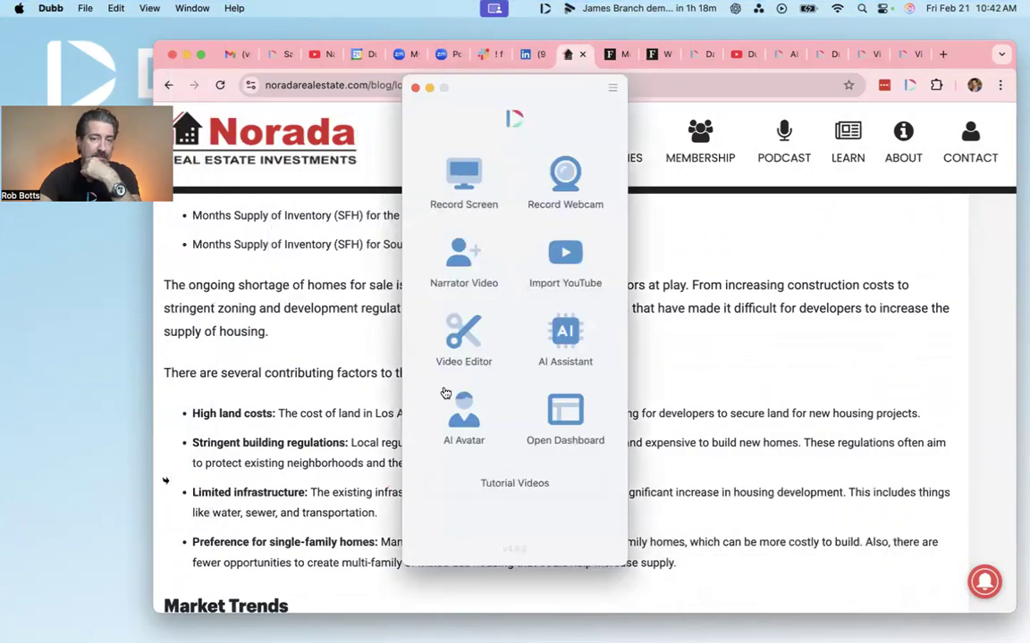